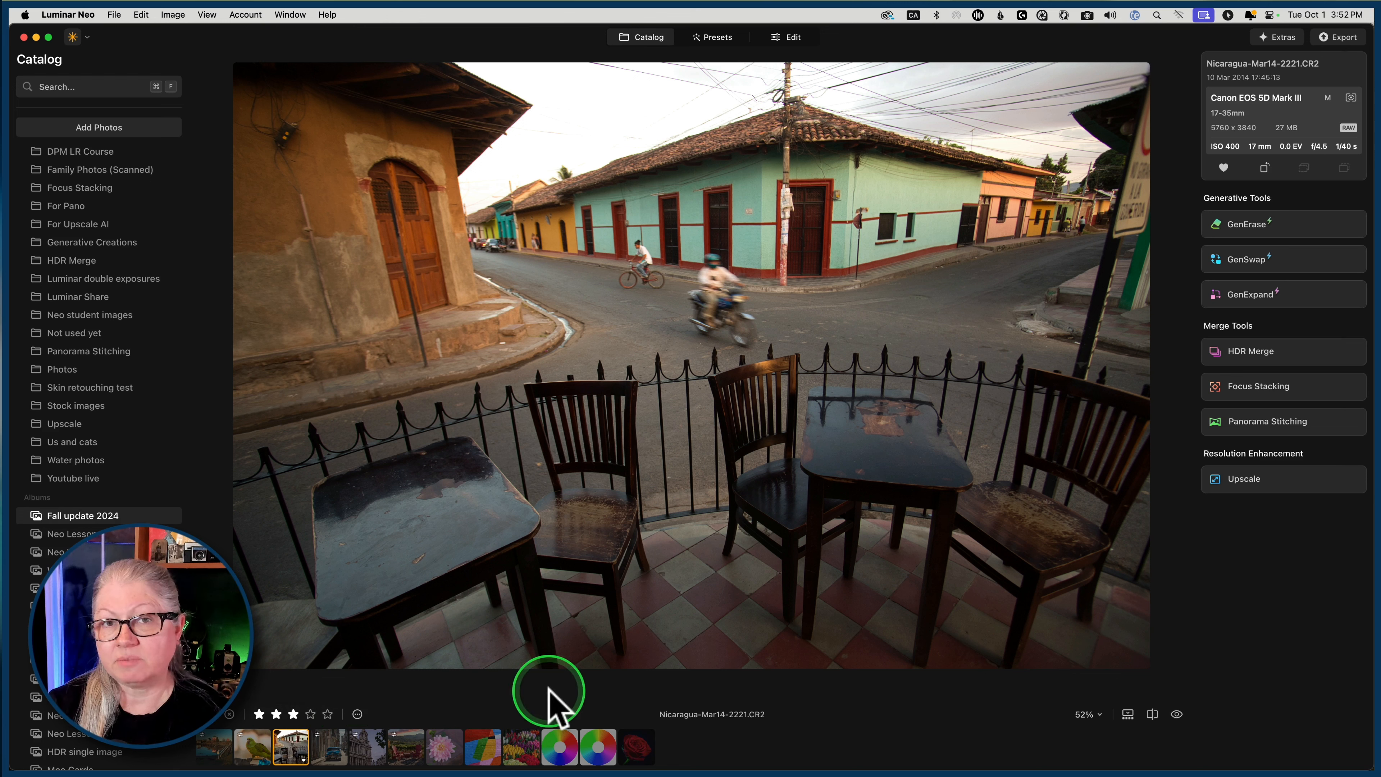
# Step: Rate the open Nicaragua-Mar14-2221 photo four stars and return to the catalog grid
pyautogui.press('2')
pyautogui.doubleClick(715, 626)
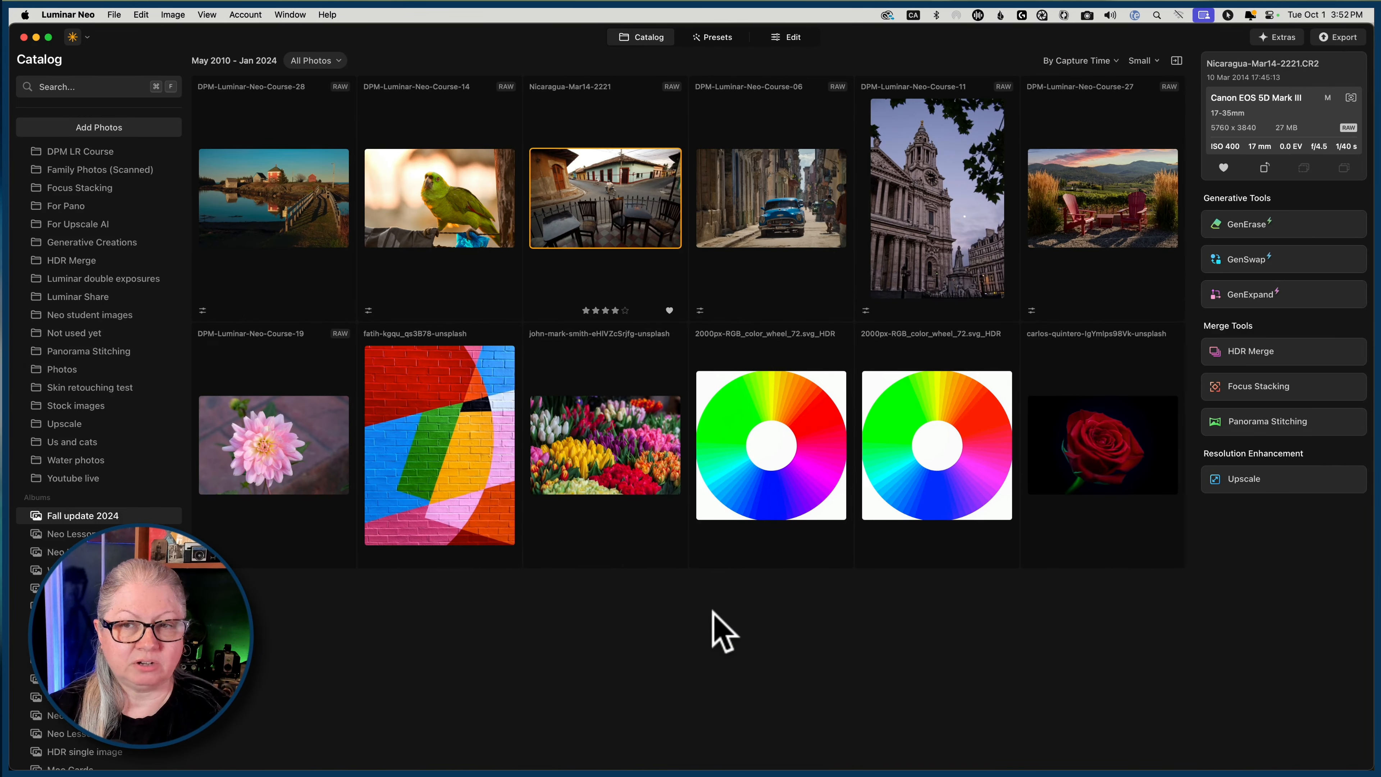
# Step: Select the photos from Nicaragua-Mar14-2221 through DPM-Luminar-Neo-Course-27 and clear the selection
pyautogui.keyDown('shift'); pyautogui.click(1082, 217); pyautogui.keyUp('shift')
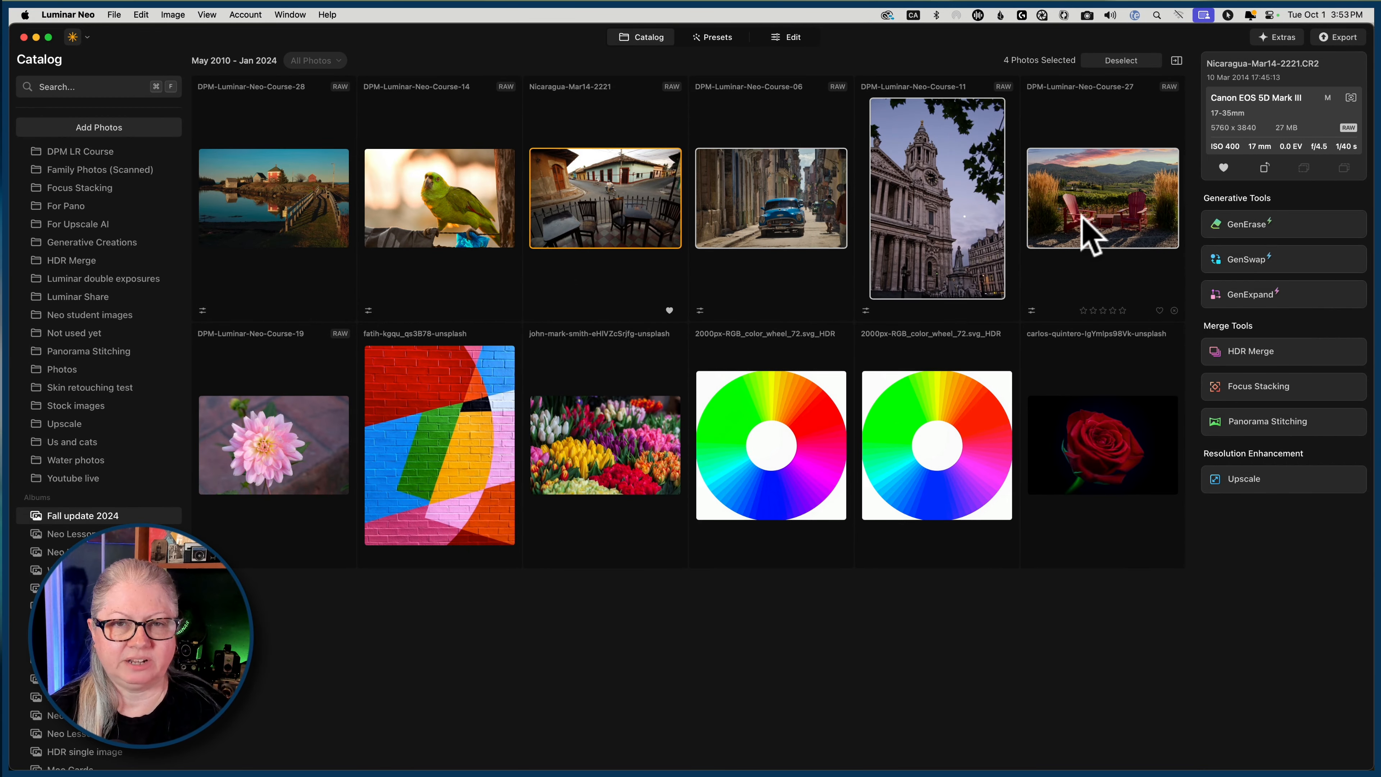
pyautogui.click(804, 633)
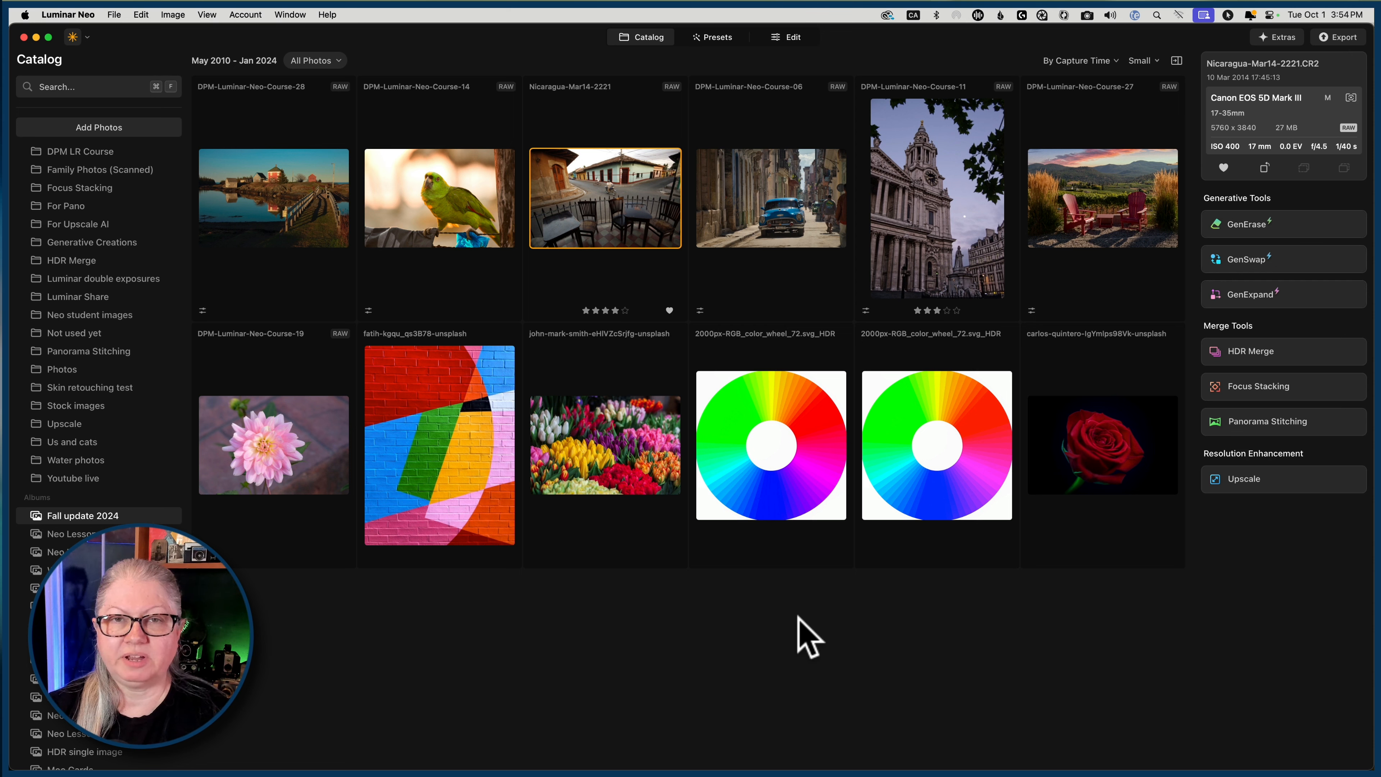
pyautogui.click(799, 617)
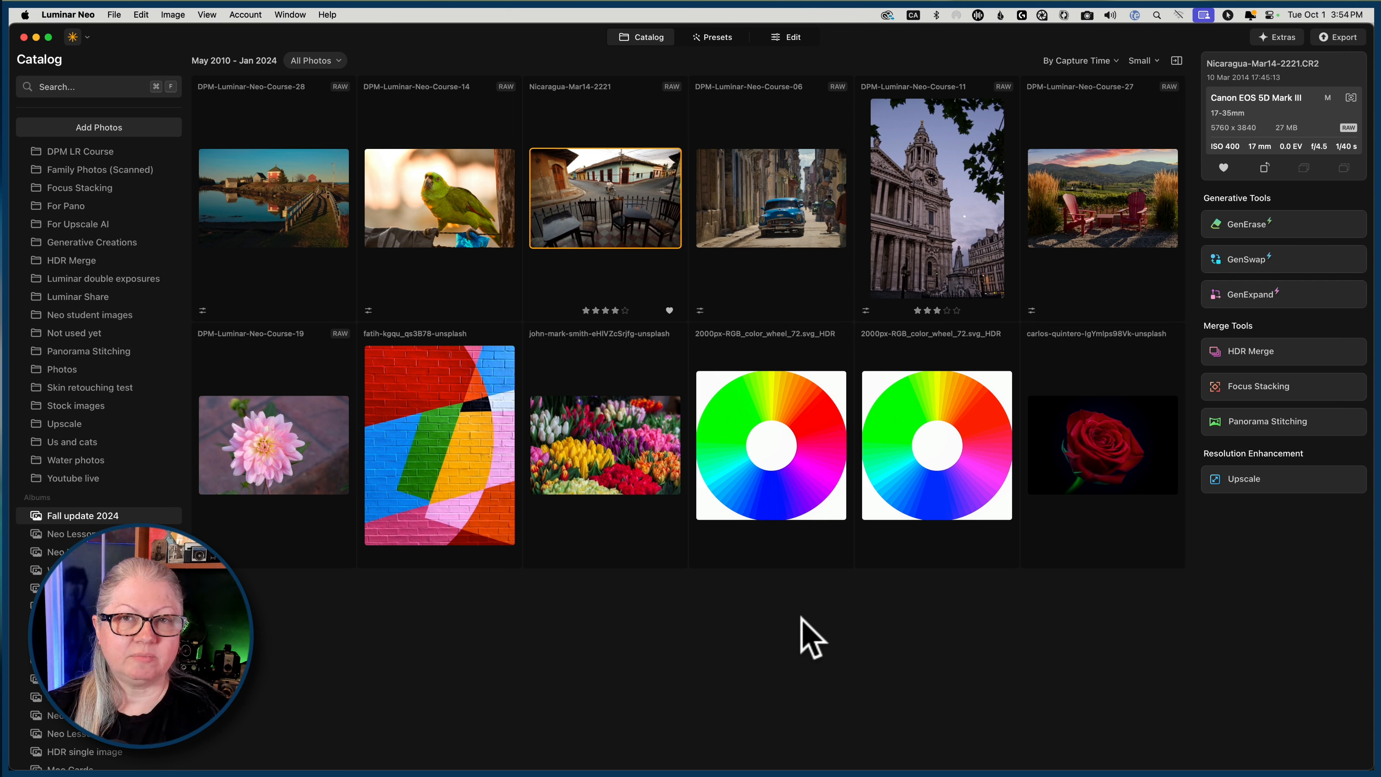
pyautogui.click(799, 619)
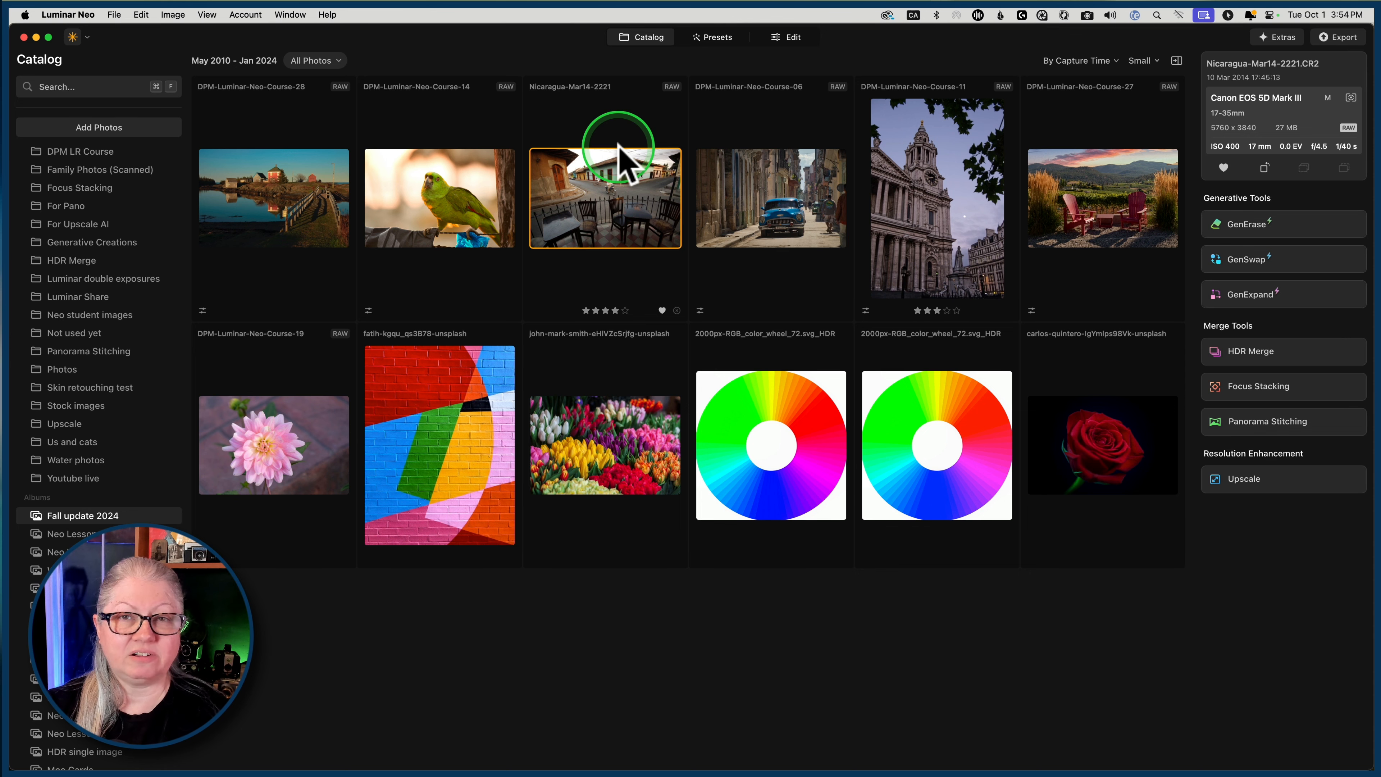
pyautogui.click(509, 294)
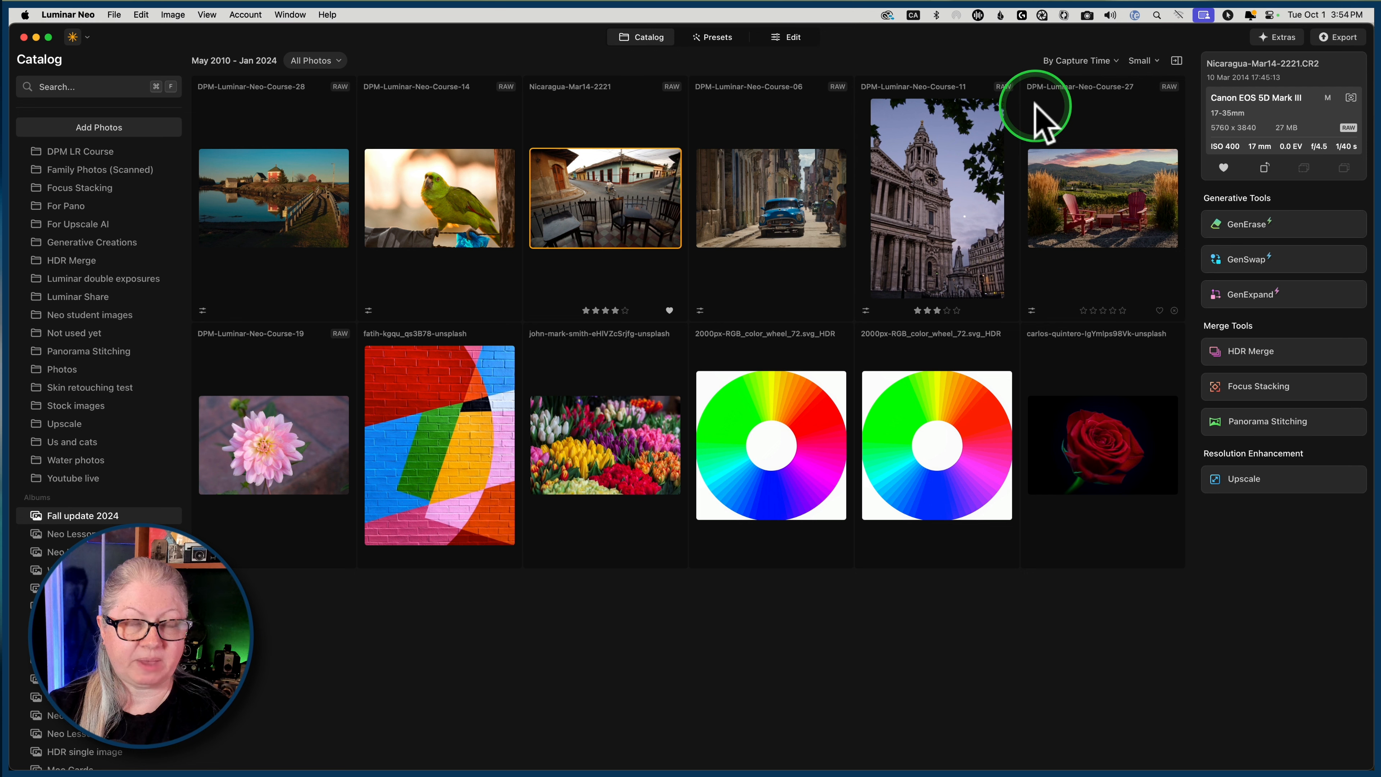
# Step: Switch the catalog grid from Detailed View to Minimal View
pyautogui.click(1143, 61)
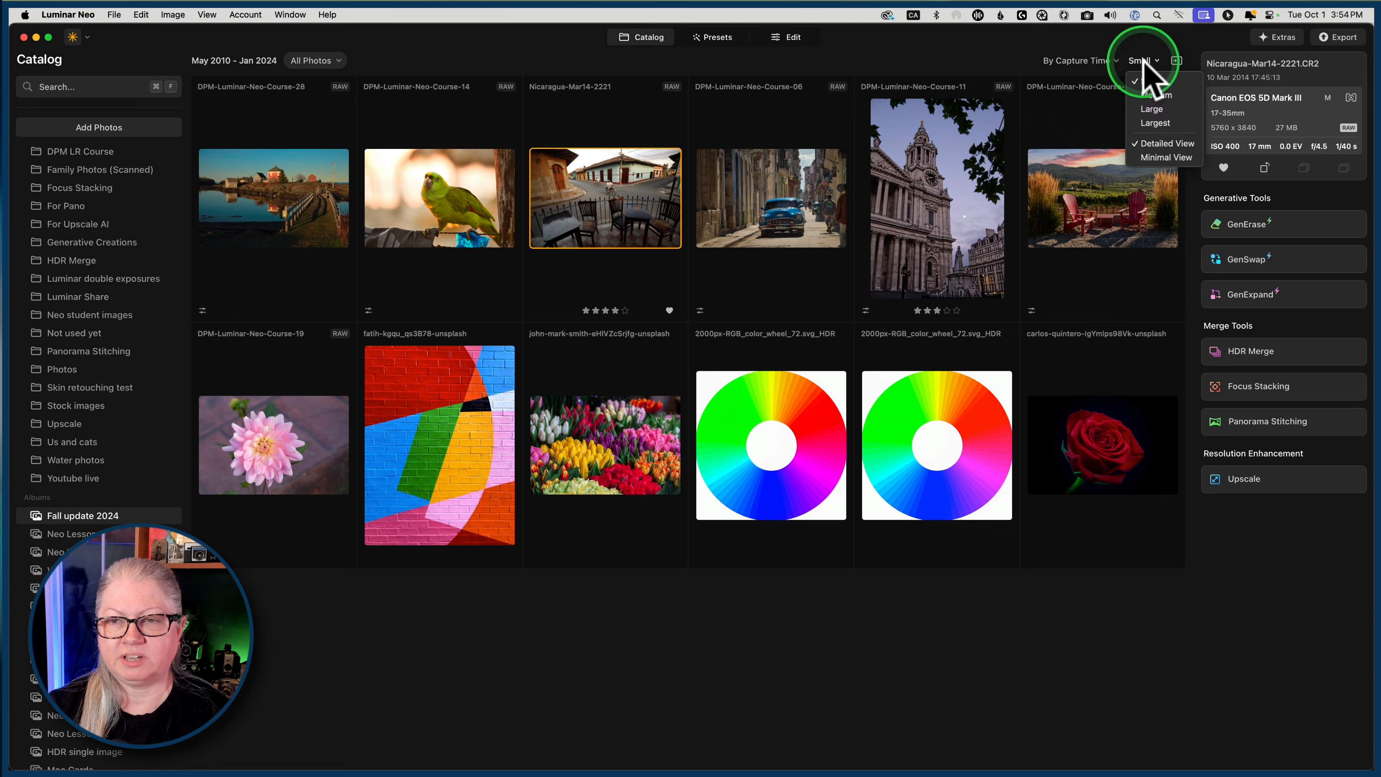
pyautogui.click(1149, 158)
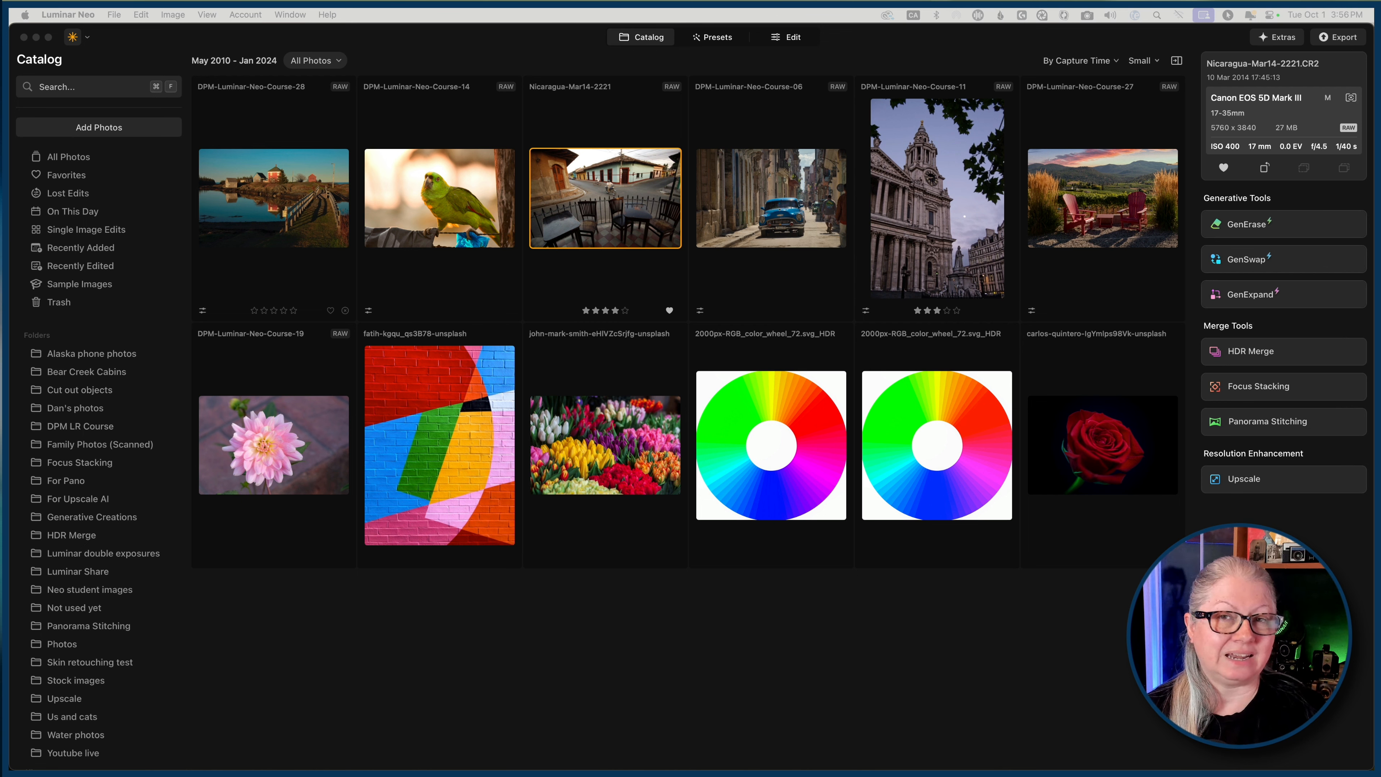
# Step: Sort the catalog's folder list by Creation Date
pyautogui.moveTo(77, 335)
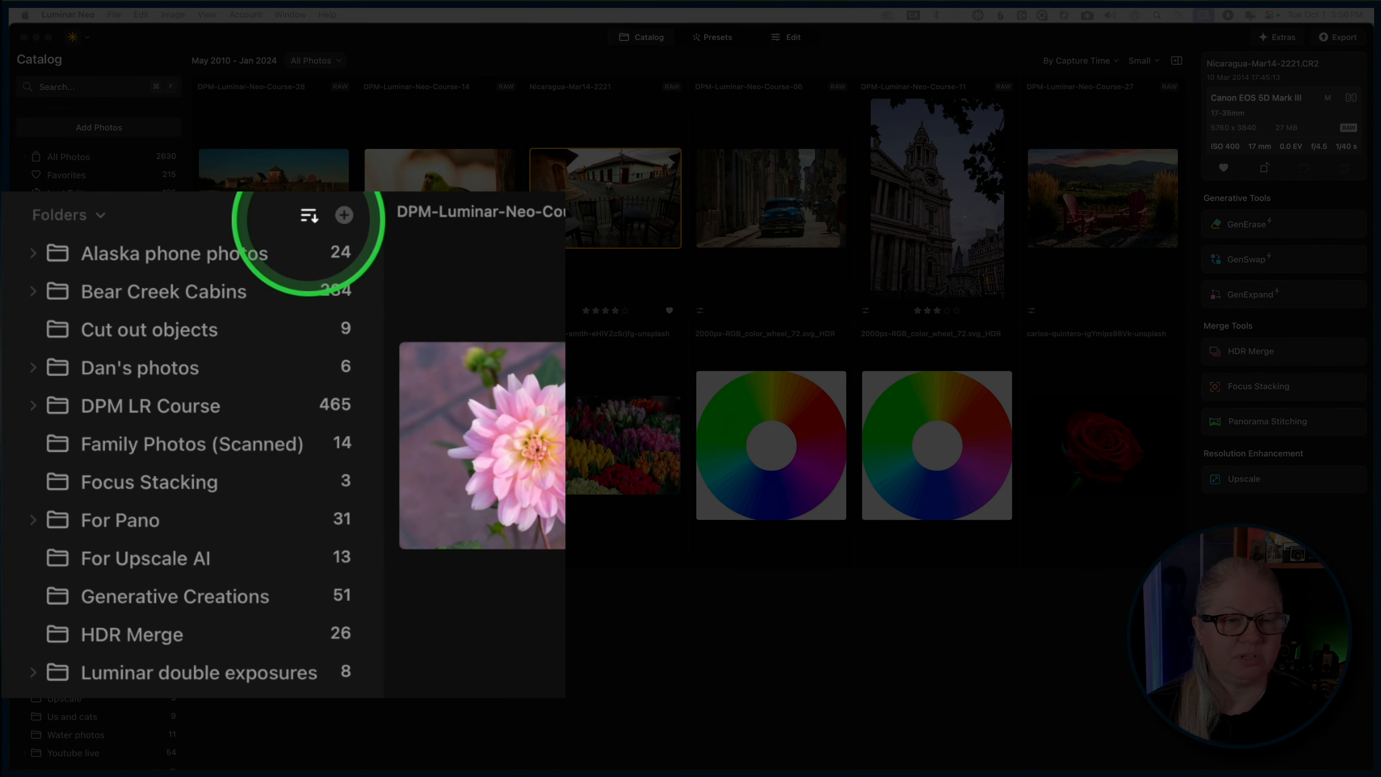
pyautogui.click(309, 216)
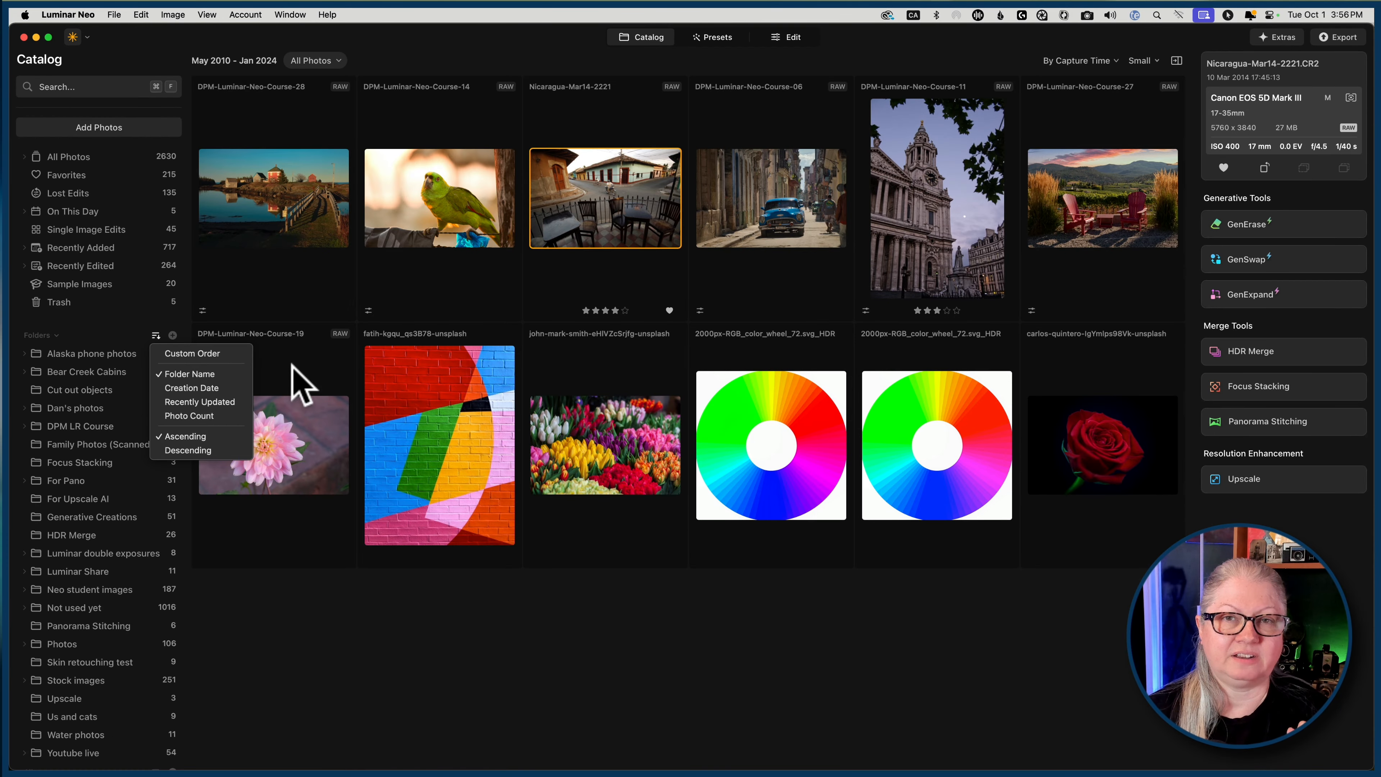
pyautogui.click(209, 355)
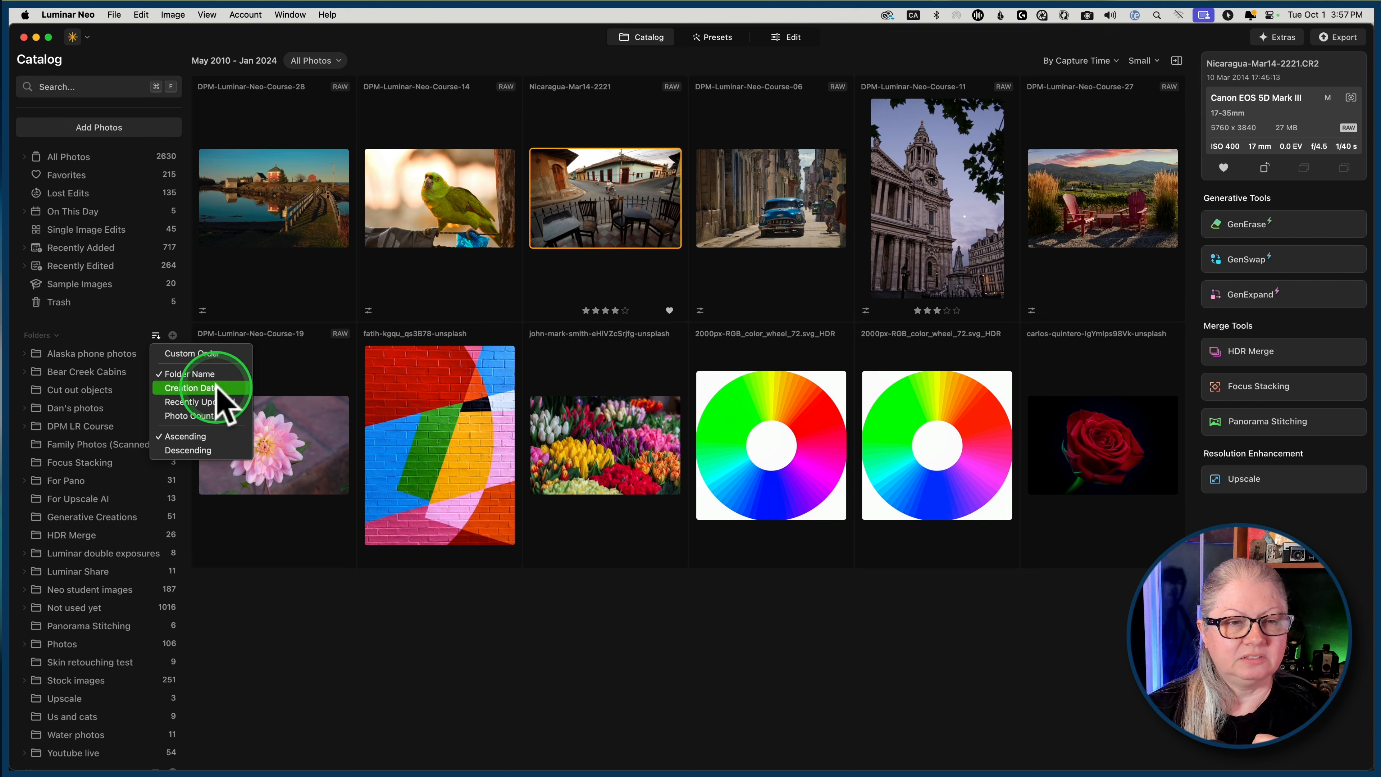
pyautogui.click(204, 402)
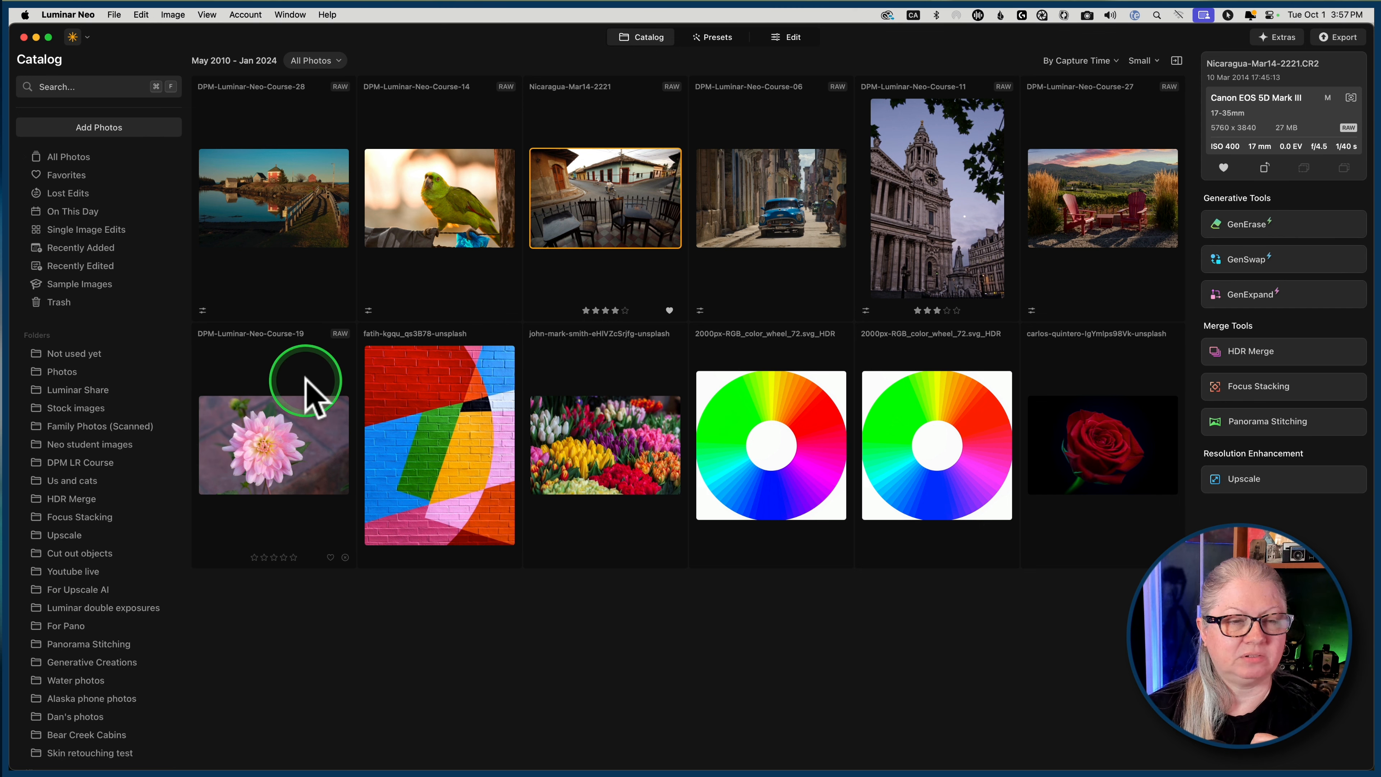
# Step: Sort the folders by Recently Updated and manually move Cut out objects below Bear Creek Cabins and Luminar Share below Upscale
pyautogui.click(156, 335)
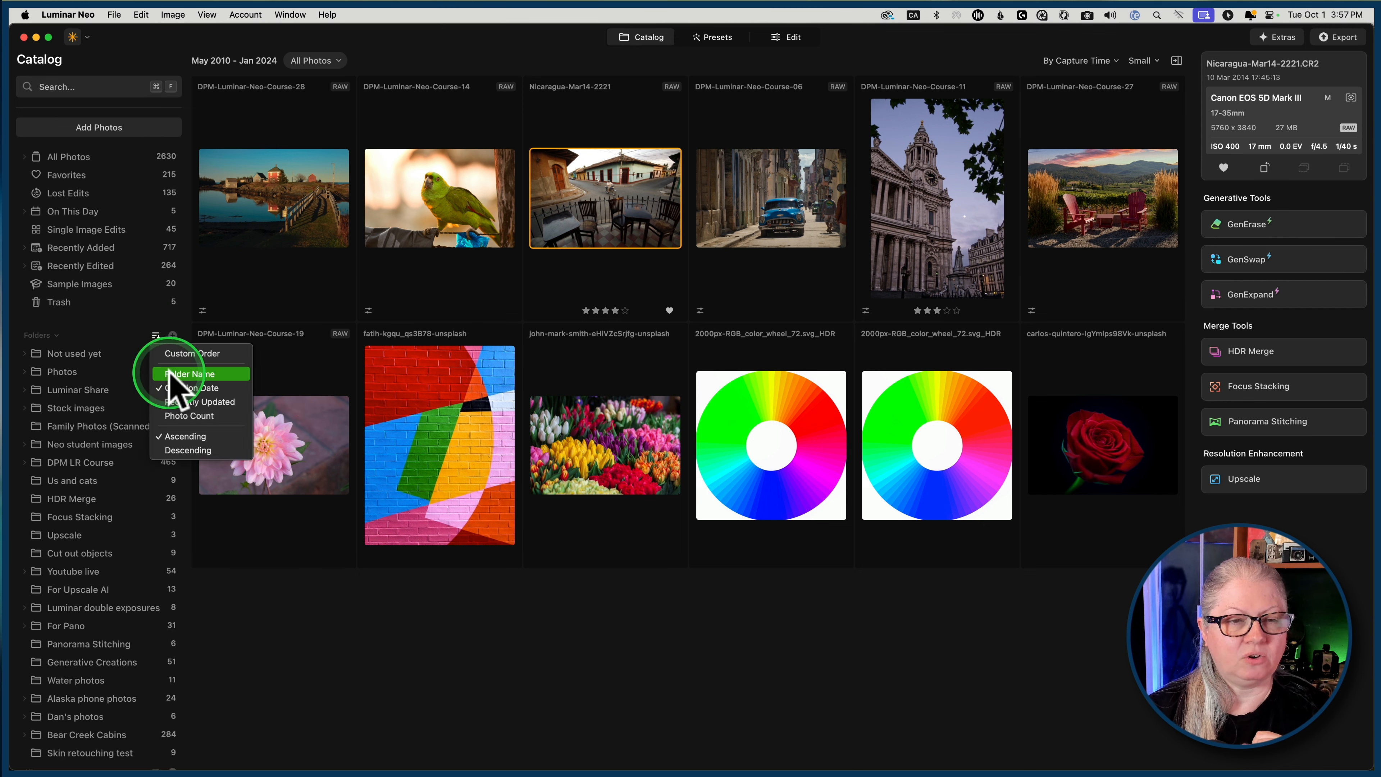
pyautogui.click(185, 401)
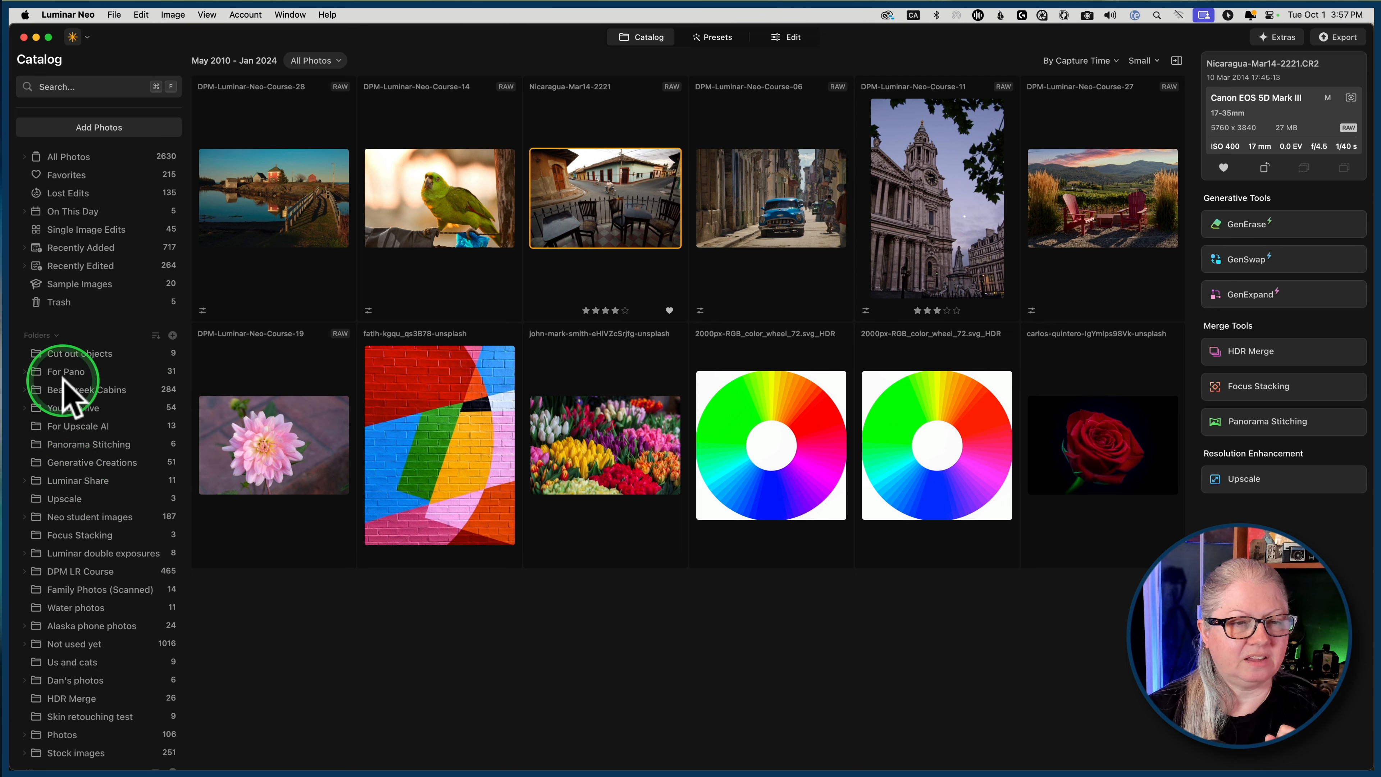
pyautogui.moveTo(68, 355); pyautogui.dragTo(77, 451)
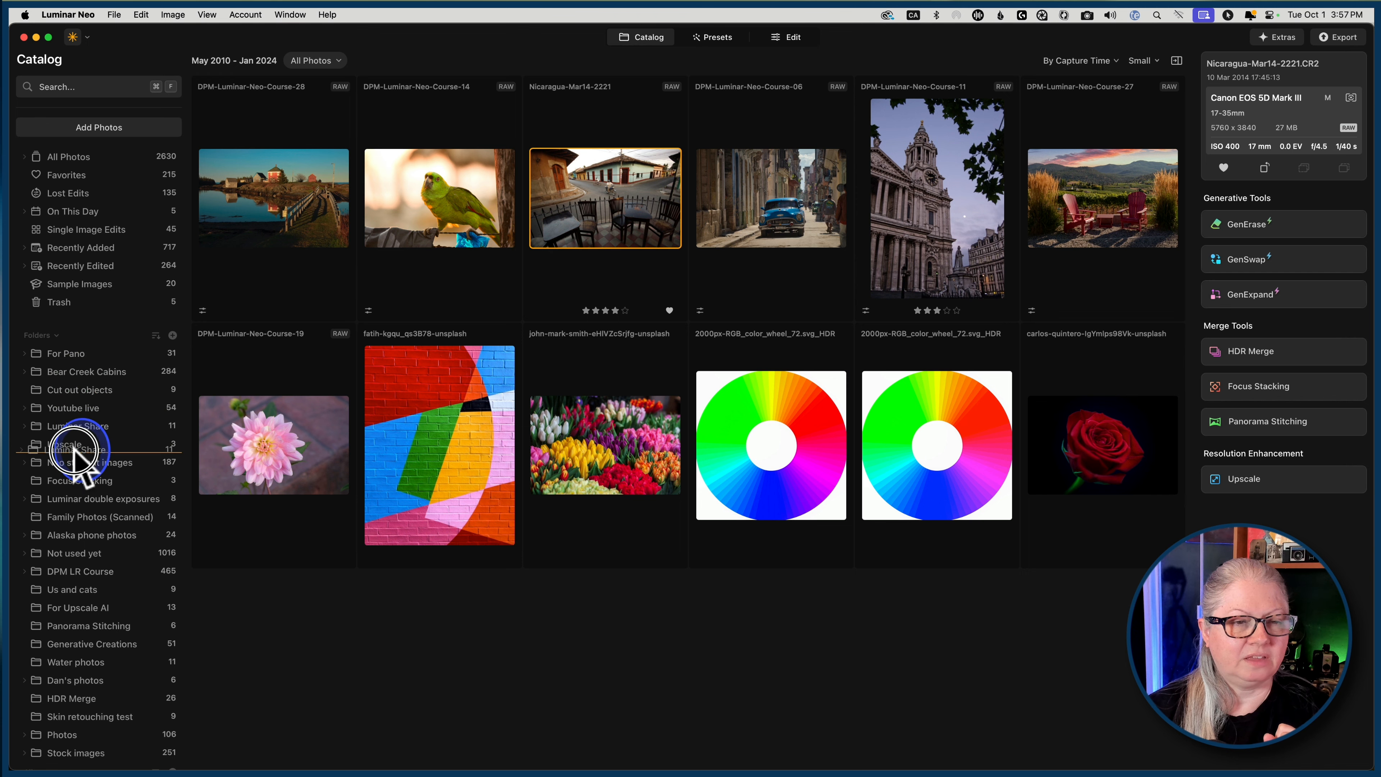
pyautogui.click(156, 335)
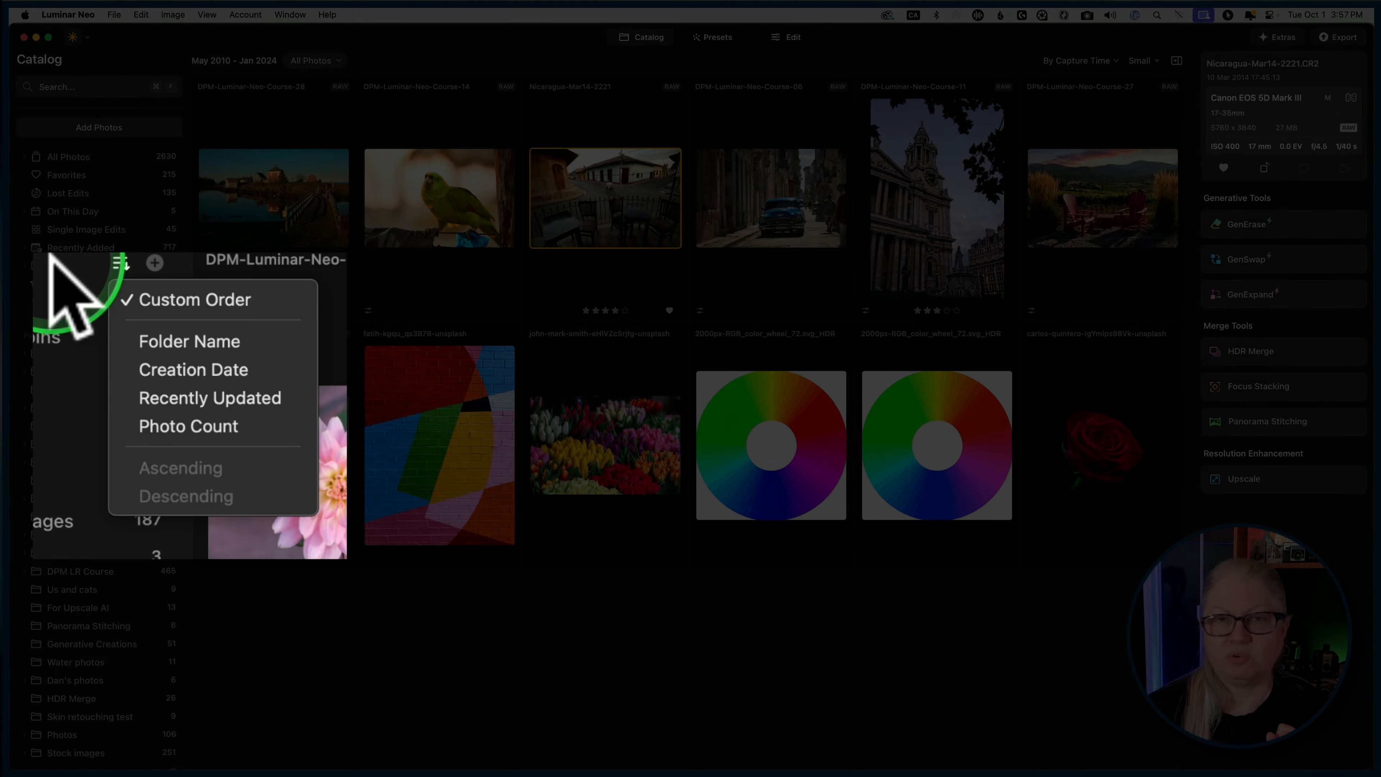
pyautogui.click(93, 338)
# Step: Examine the sorting options available for albums and look through the album list
pyautogui.scroll(-4, 100, 348)
pyautogui.scroll(-8, 93, 333)
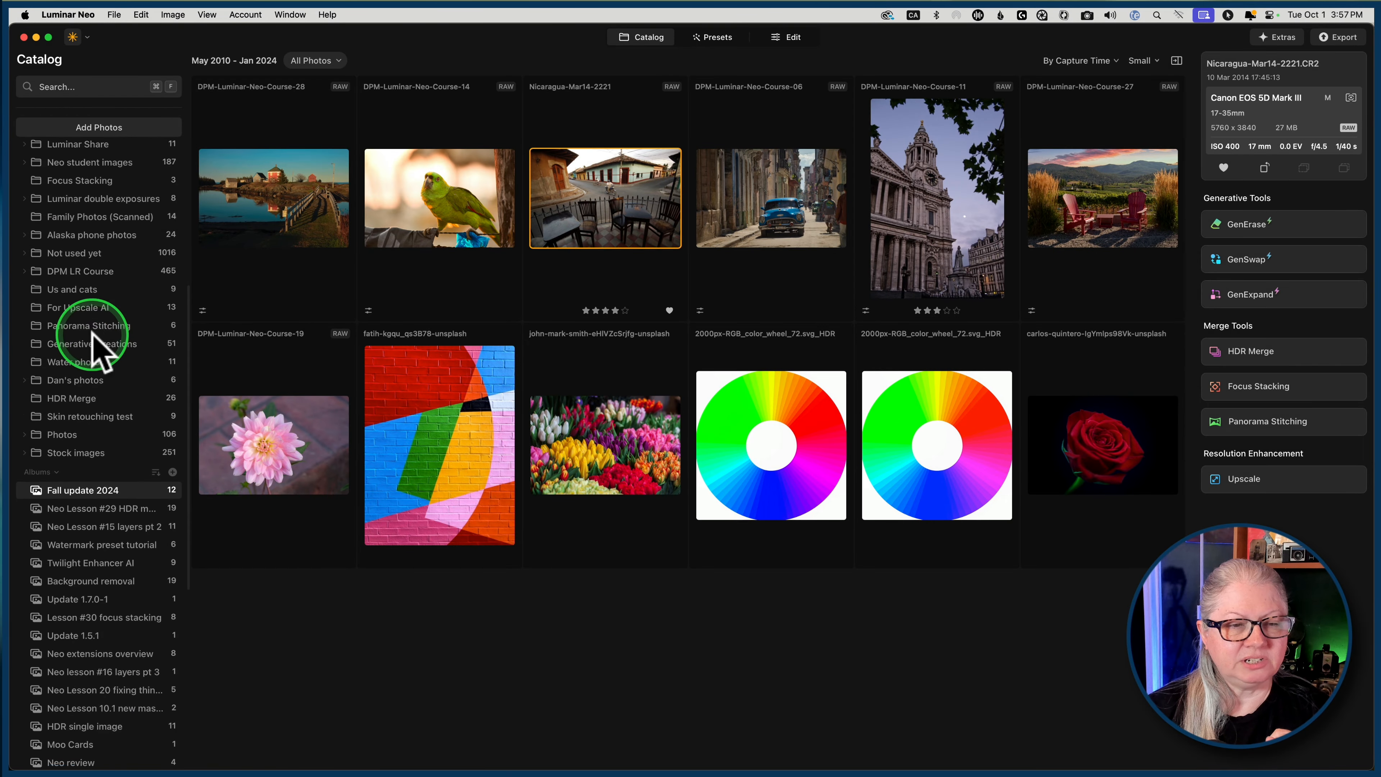
pyautogui.scroll(-2, 102, 348)
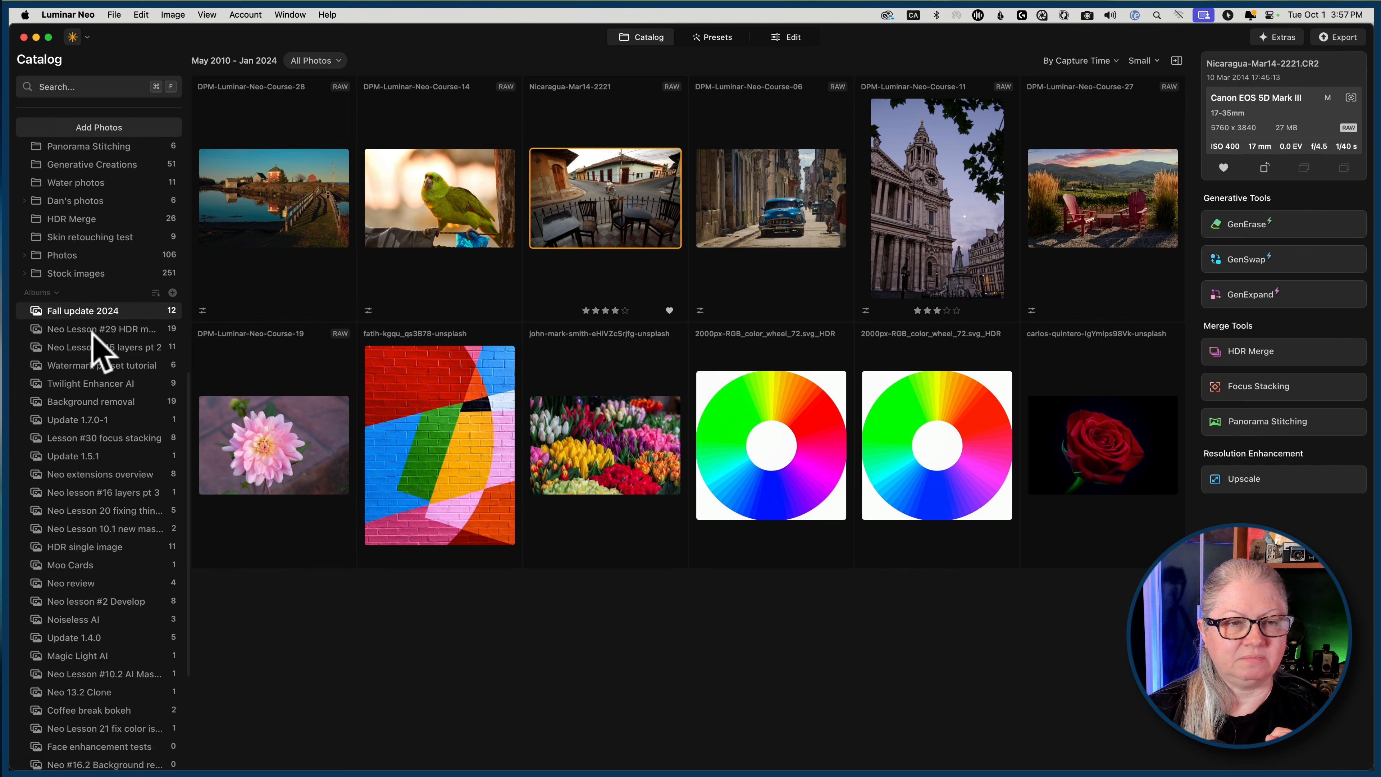
pyautogui.click(155, 292)
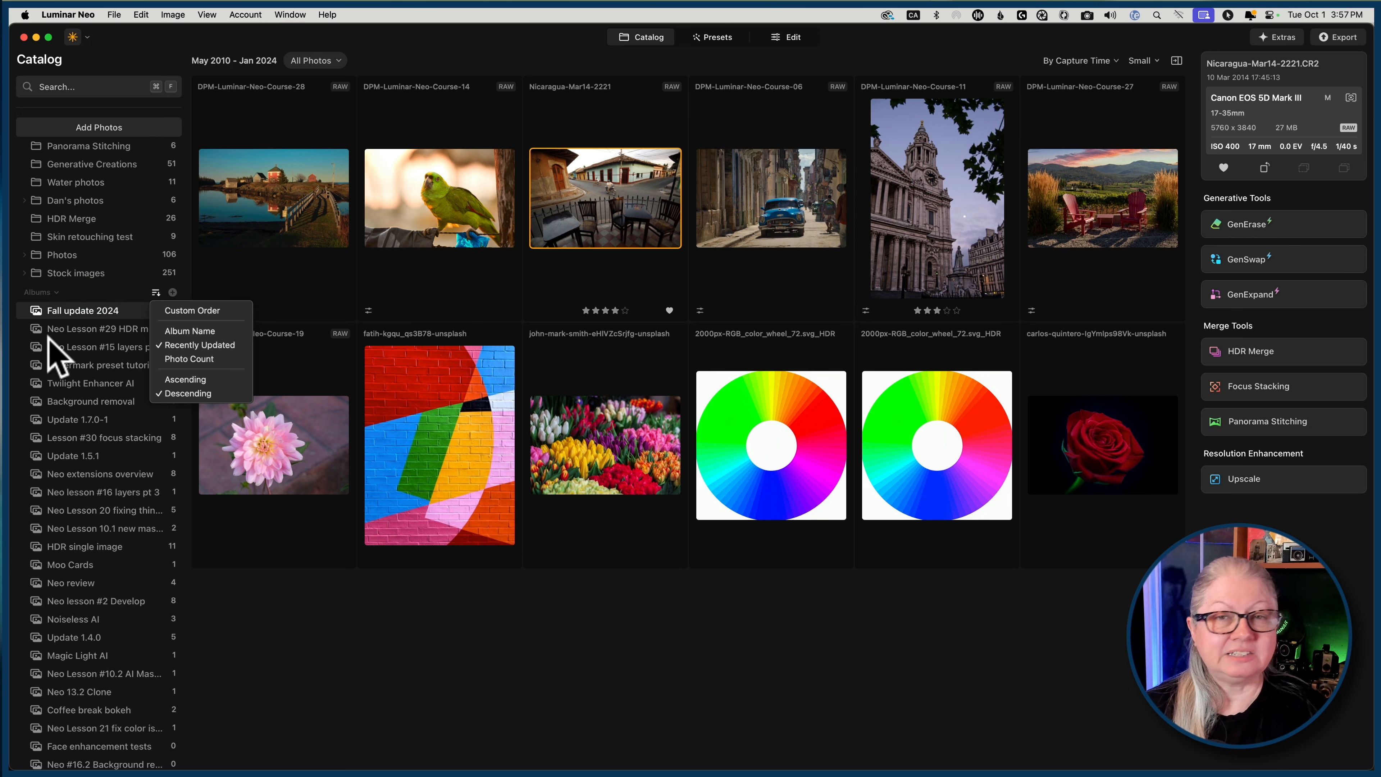
pyautogui.moveTo(49, 348); pyautogui.dragTo(69, 348)
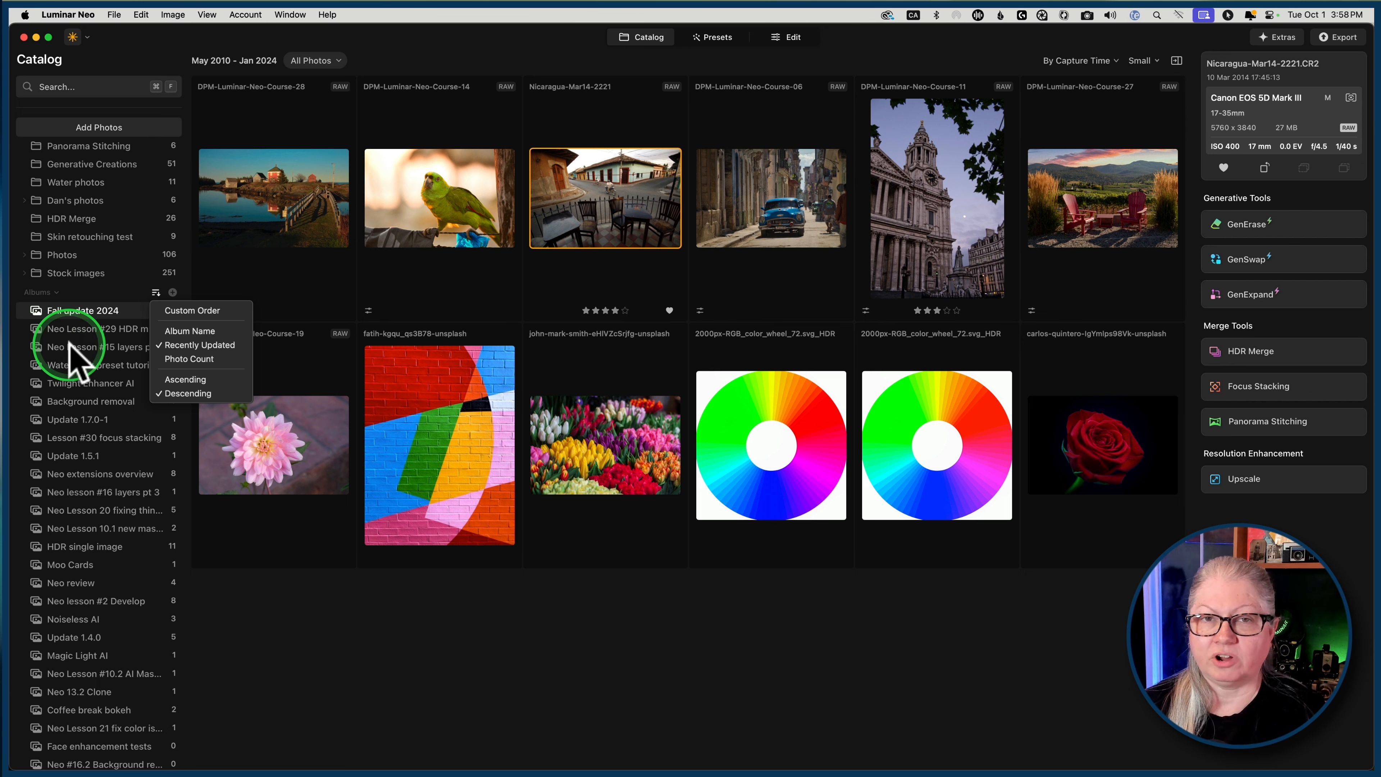
pyautogui.moveTo(69, 344); pyautogui.dragTo(69, 343)
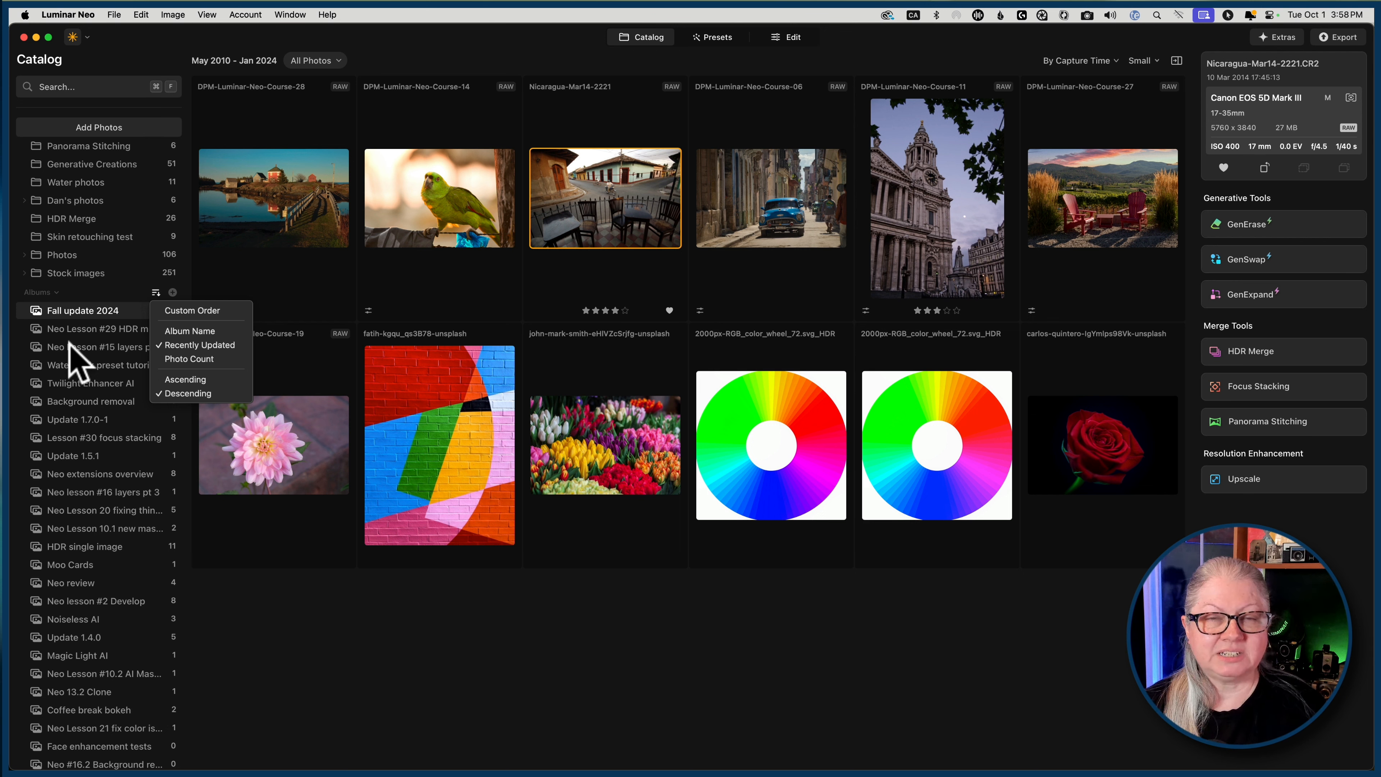
pyautogui.click(77, 313)
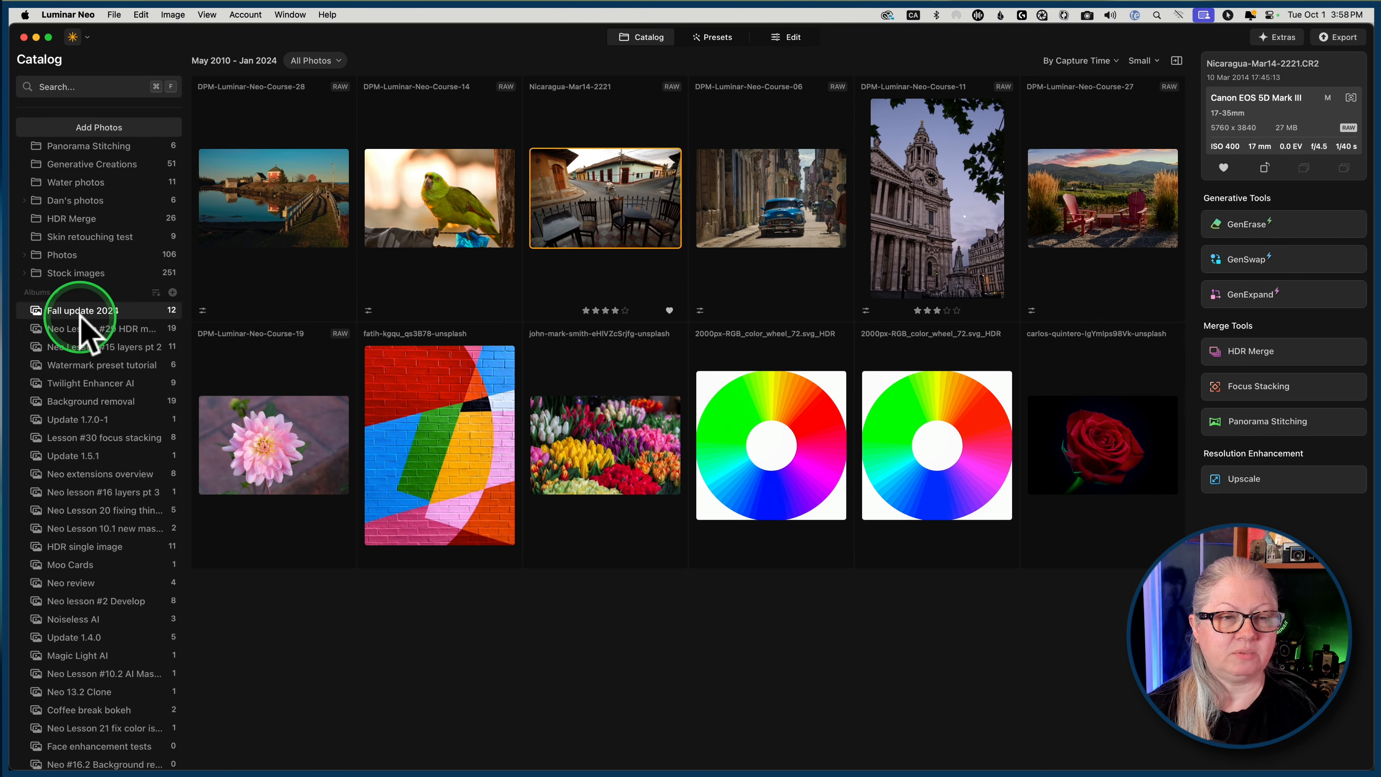
pyautogui.scroll(-8, 81, 326)
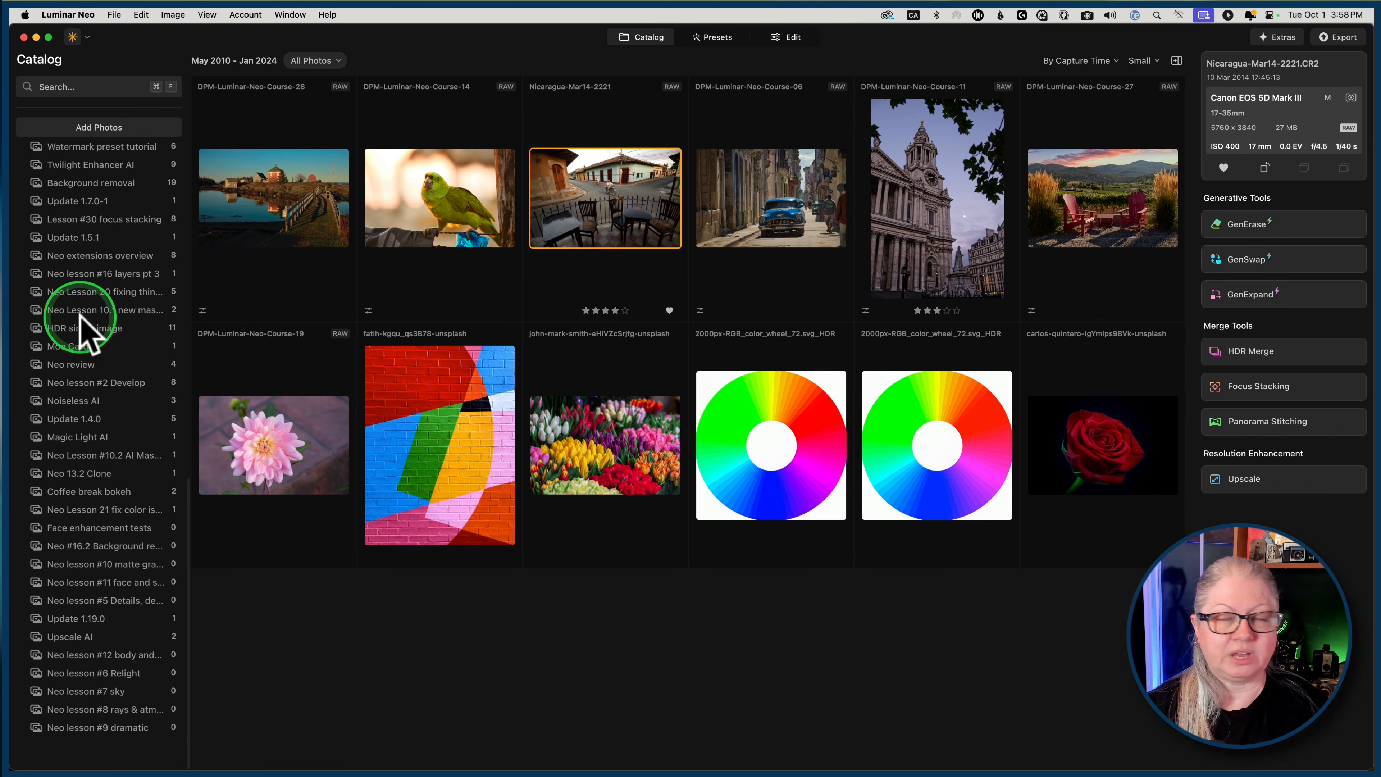
pyautogui.scroll(15, 80, 327)
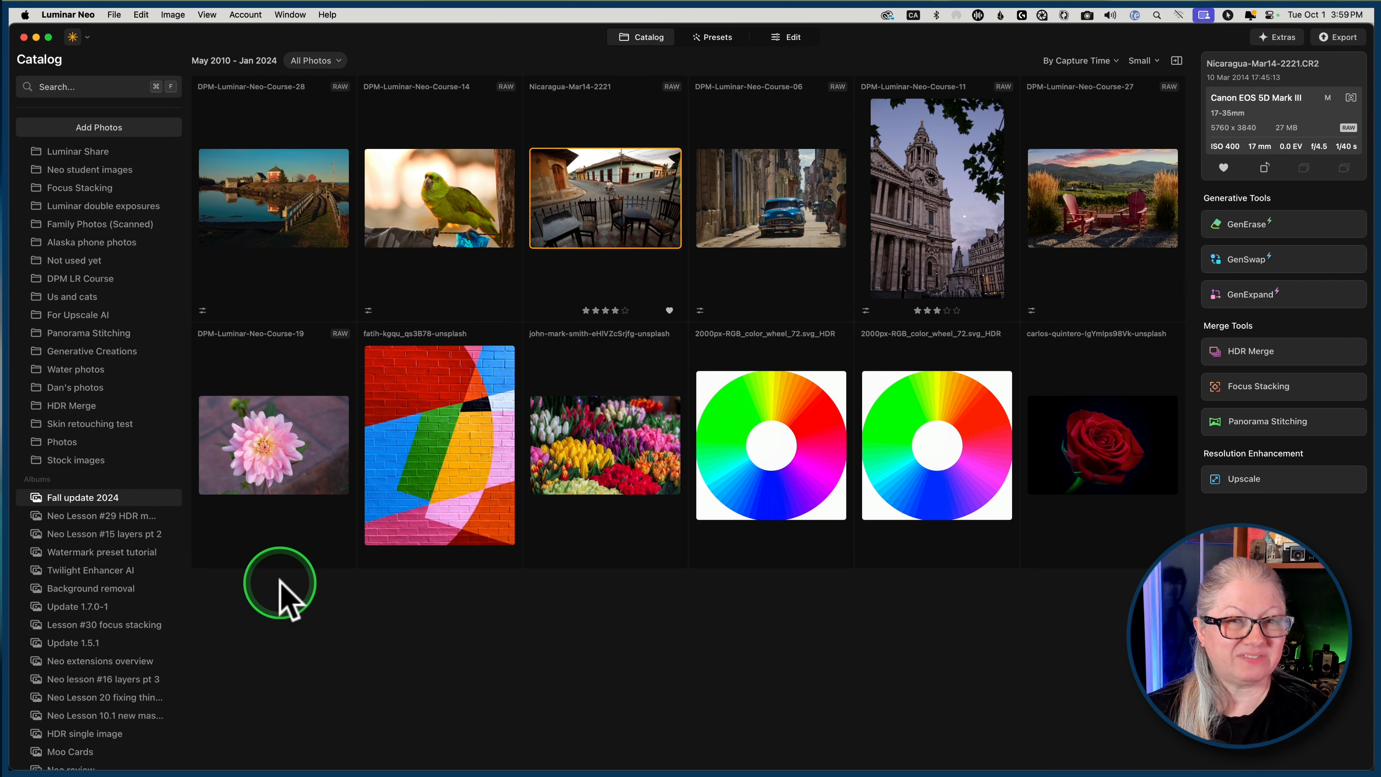
# Step: Show All Photos in the catalog and filter them to a Capture Date of This Year
pyautogui.click(337, 59)
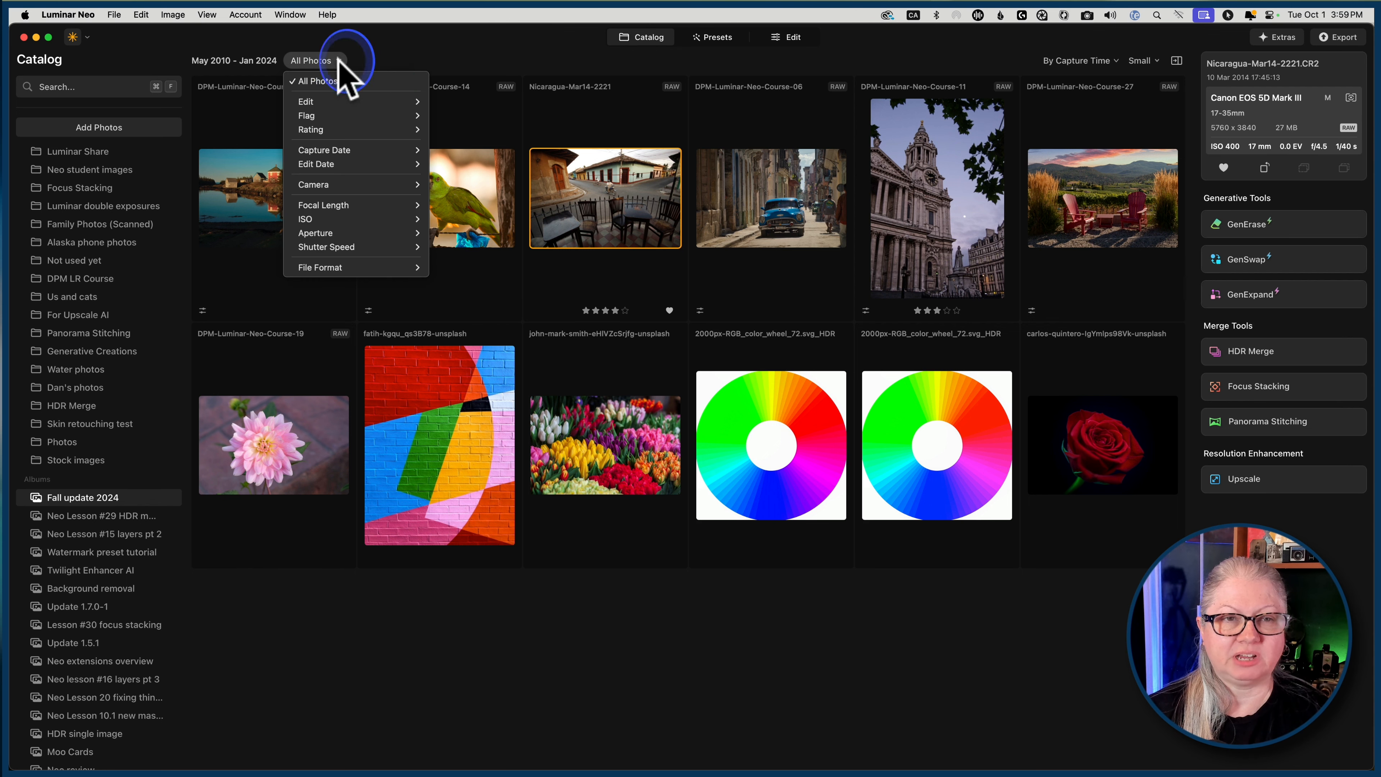
pyautogui.scroll(10, 107, 263)
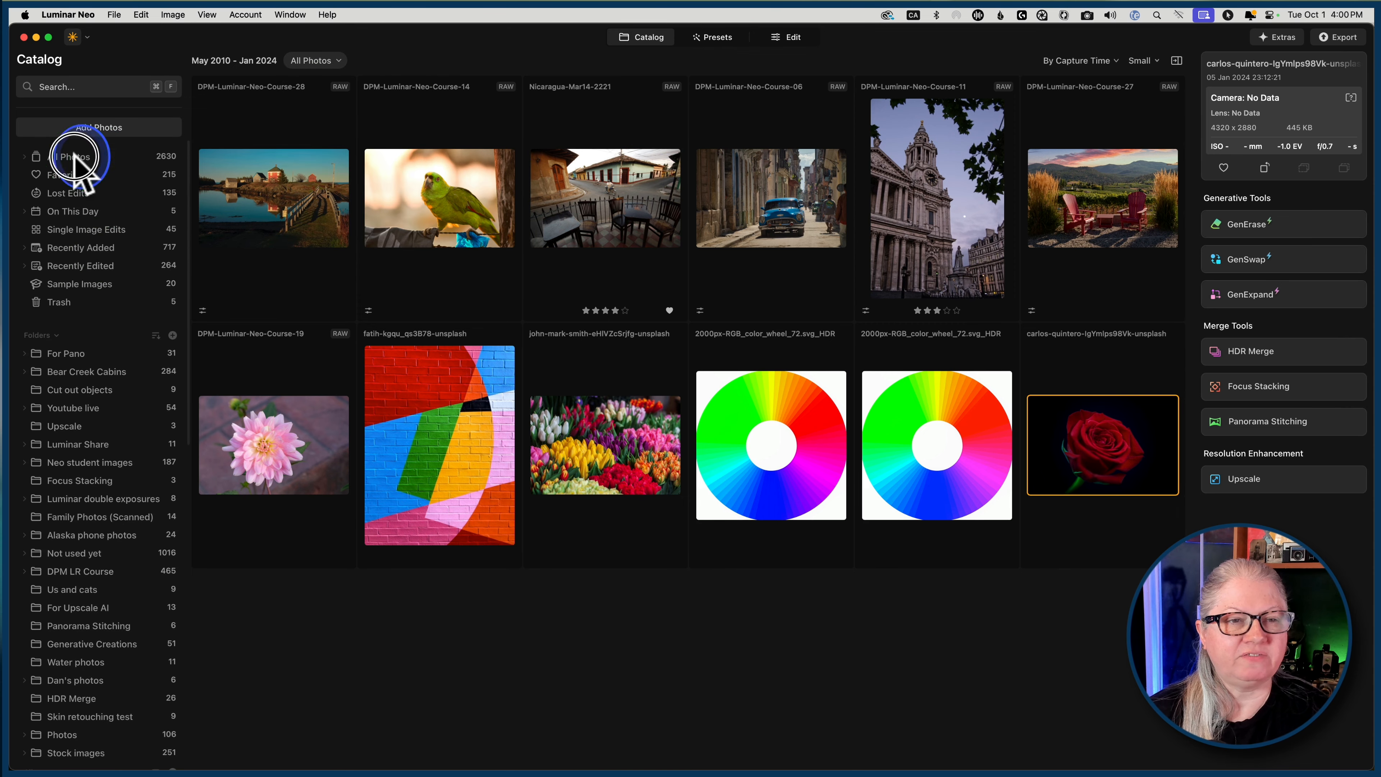
pyautogui.click(68, 156)
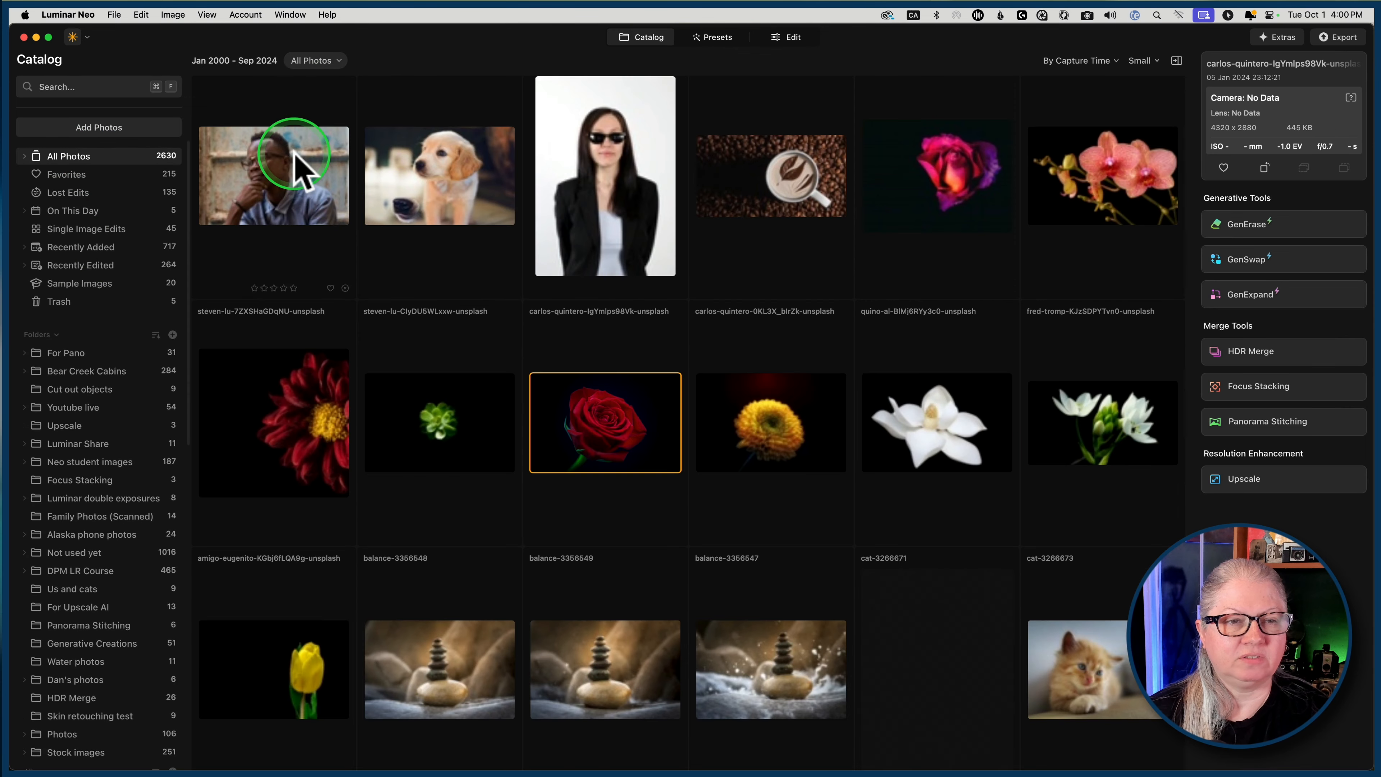
pyautogui.click(314, 61)
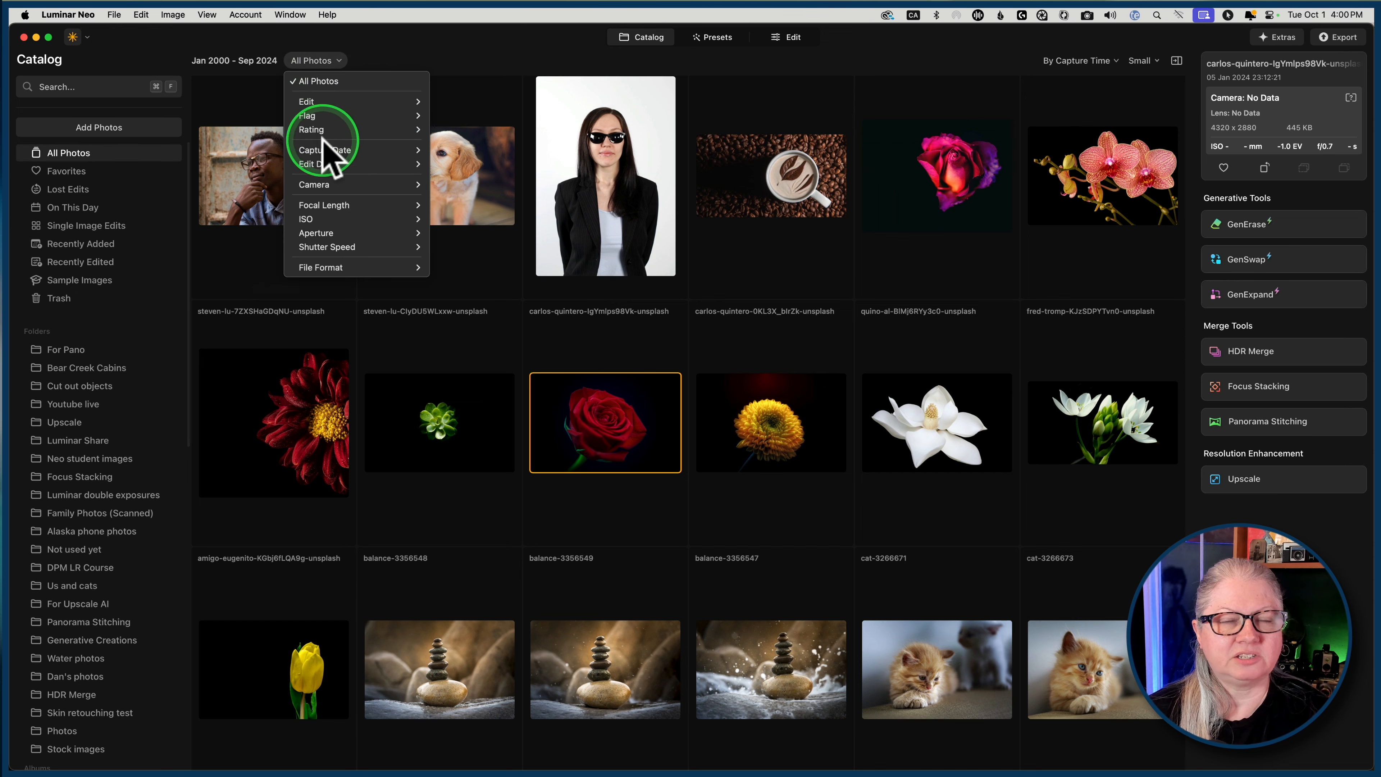
pyautogui.moveTo(326, 153)
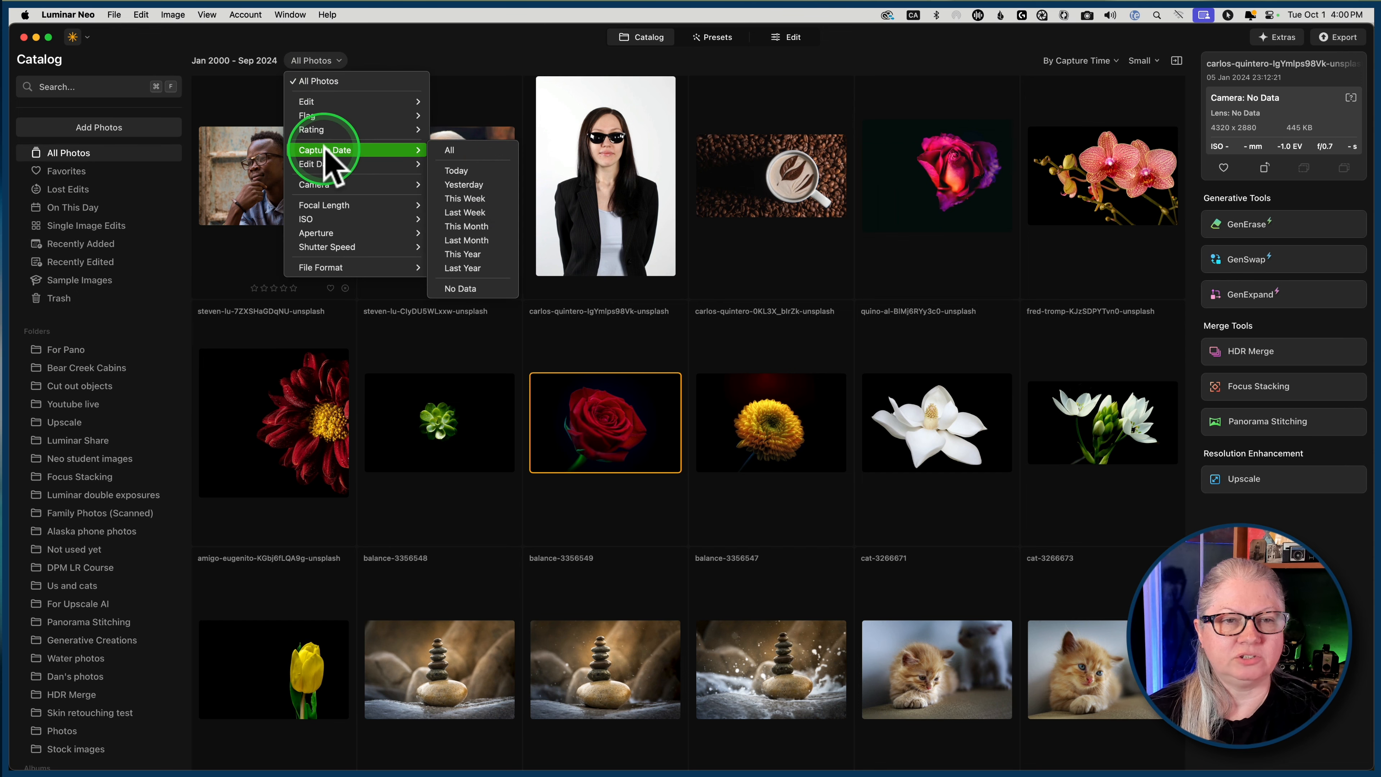
pyautogui.click(453, 256)
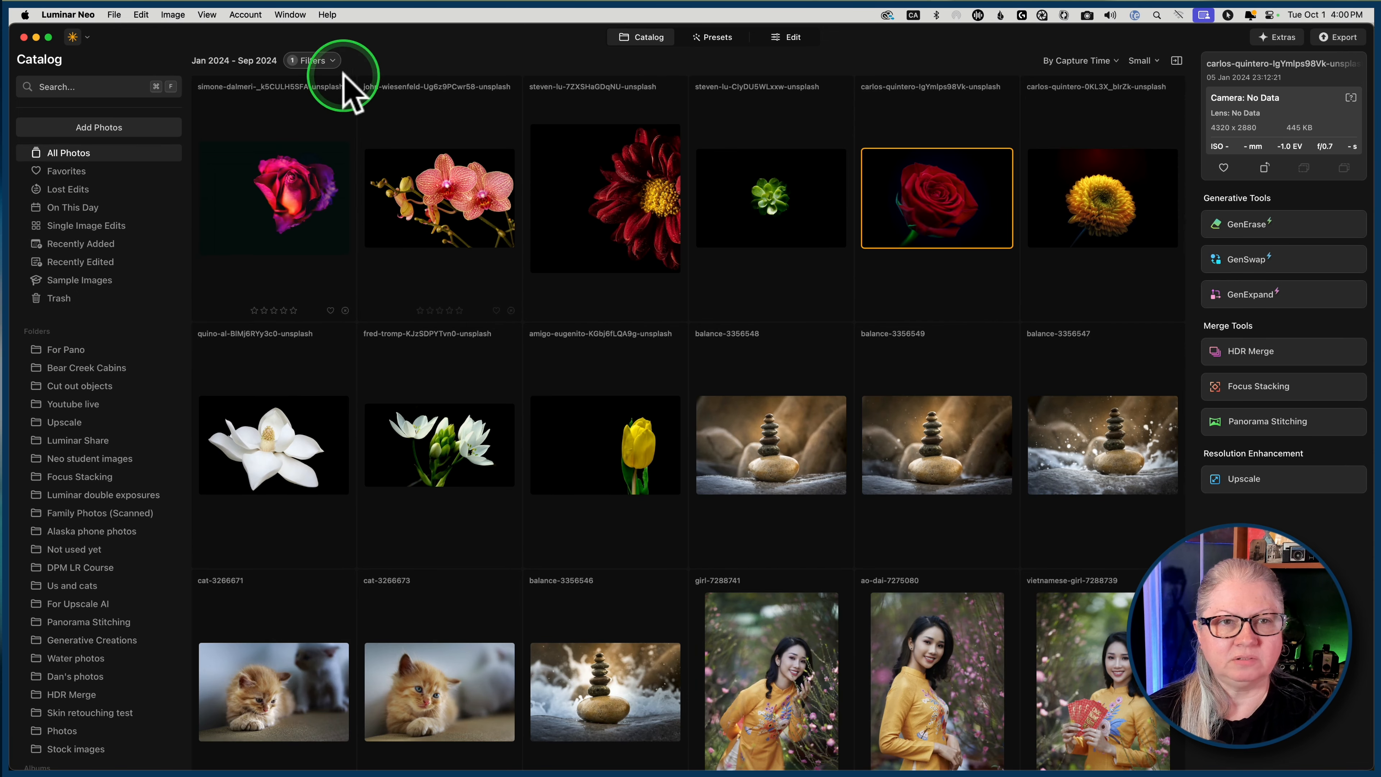
# Step: Add a Camera filter for X-T3 to the filtered photos
pyautogui.click(314, 60)
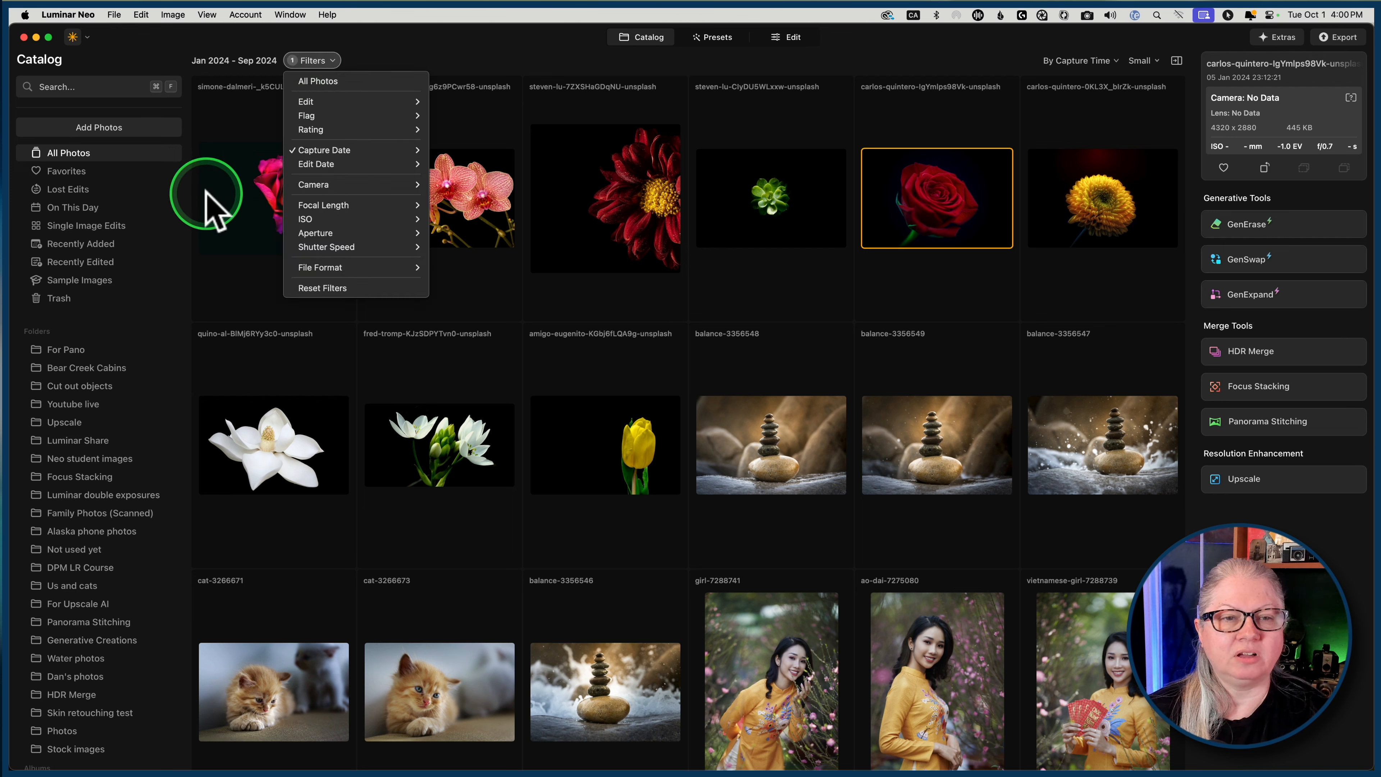
pyautogui.moveTo(326, 185)
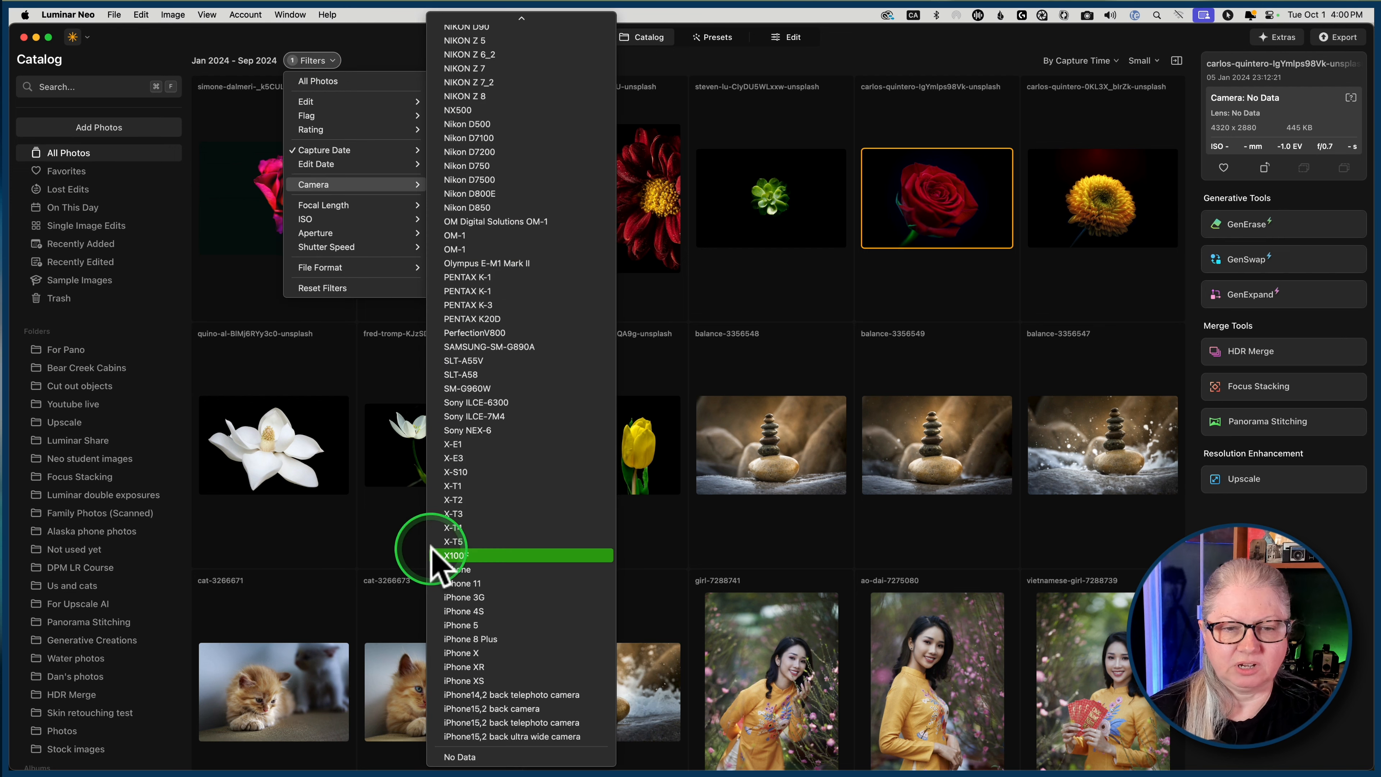
pyautogui.click(481, 514)
# Step: Add a Flag filter that limits the photos to Favorites
pyautogui.click(320, 61)
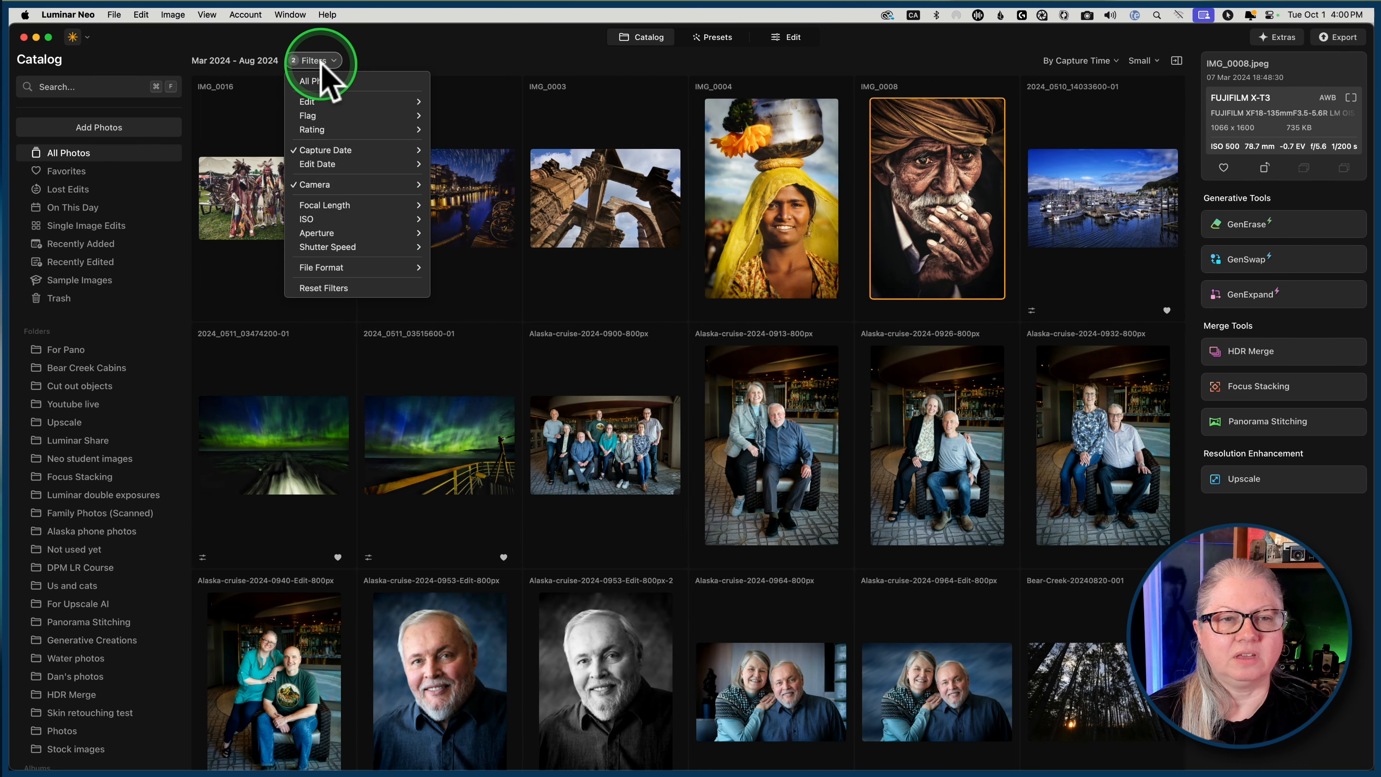
pyautogui.moveTo(353, 115)
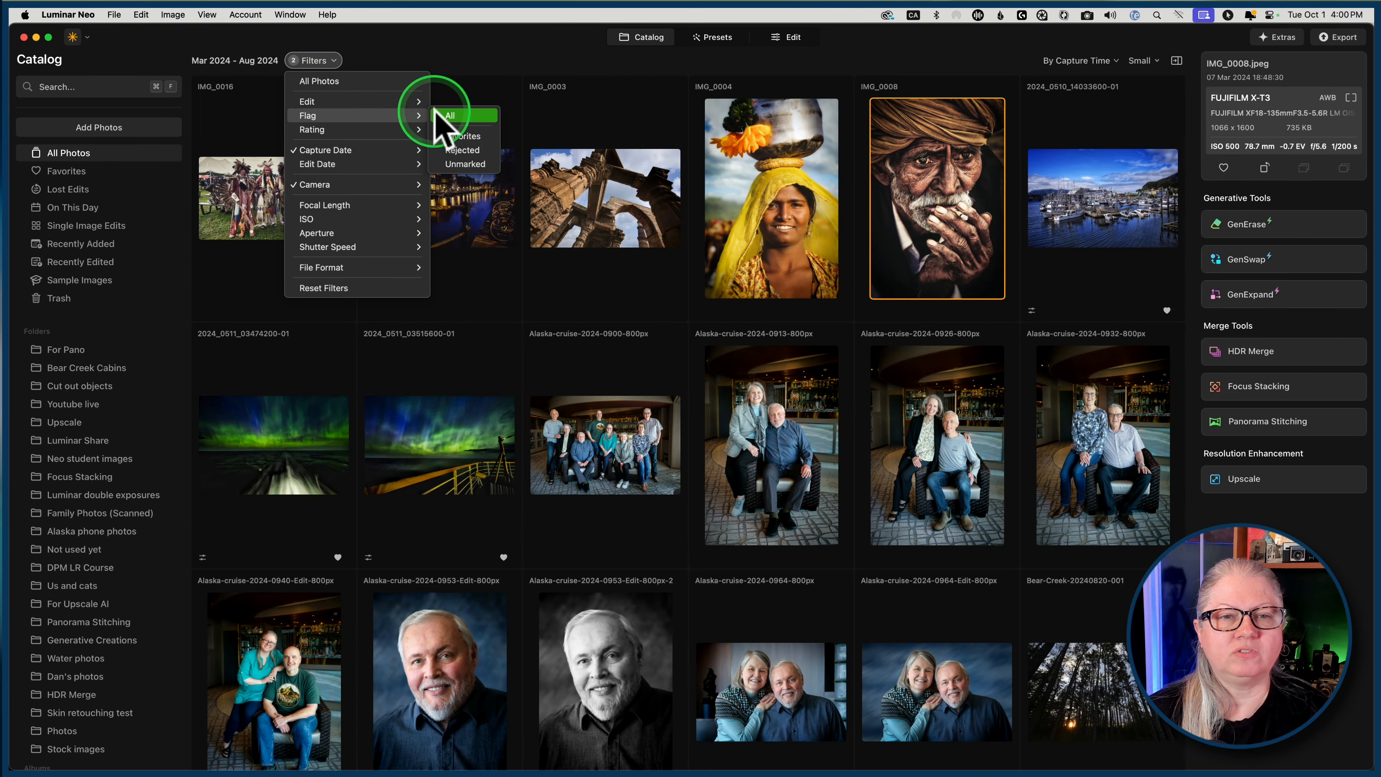
pyautogui.click(462, 136)
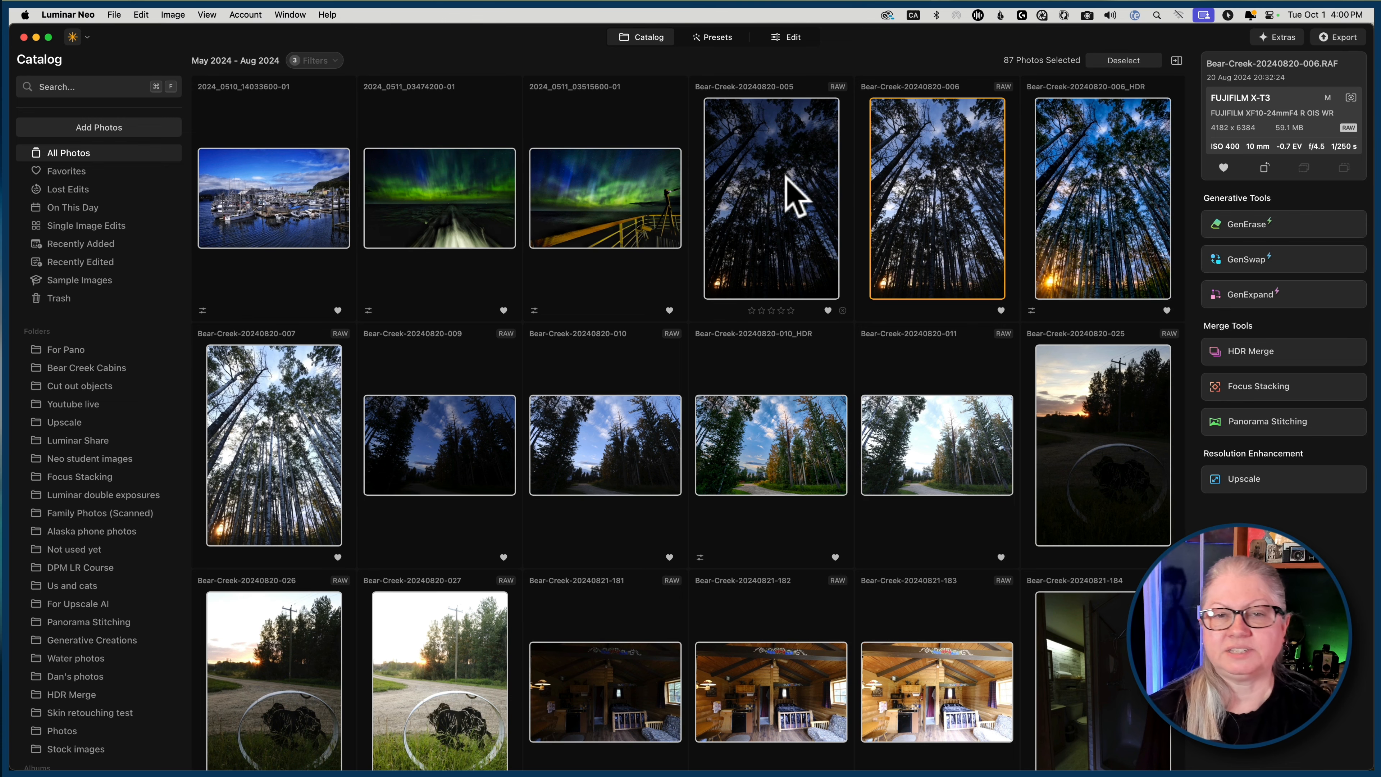
# Step: Look through the filtered photos and examine the Rating options available as an additional filter
pyautogui.scroll(-10, 795, 197)
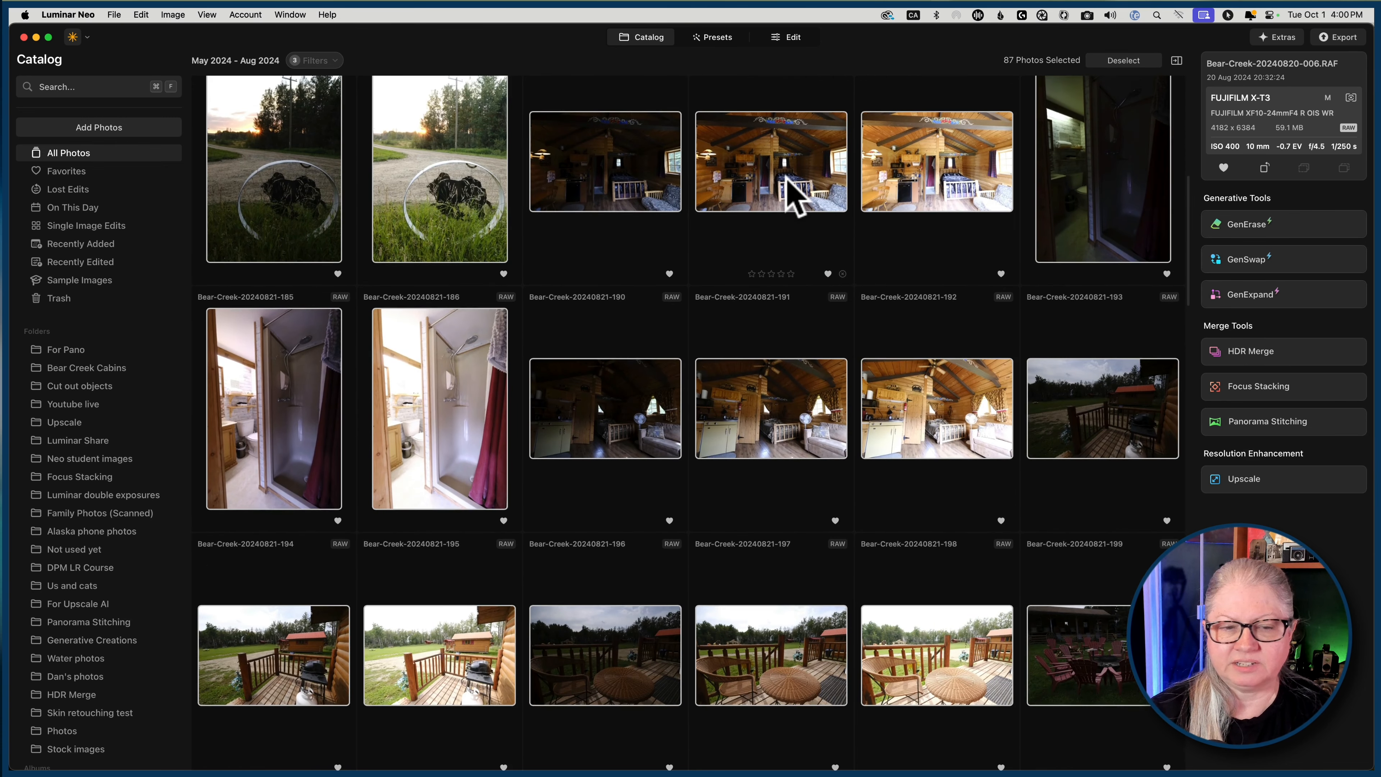
pyautogui.scroll(10, 789, 182)
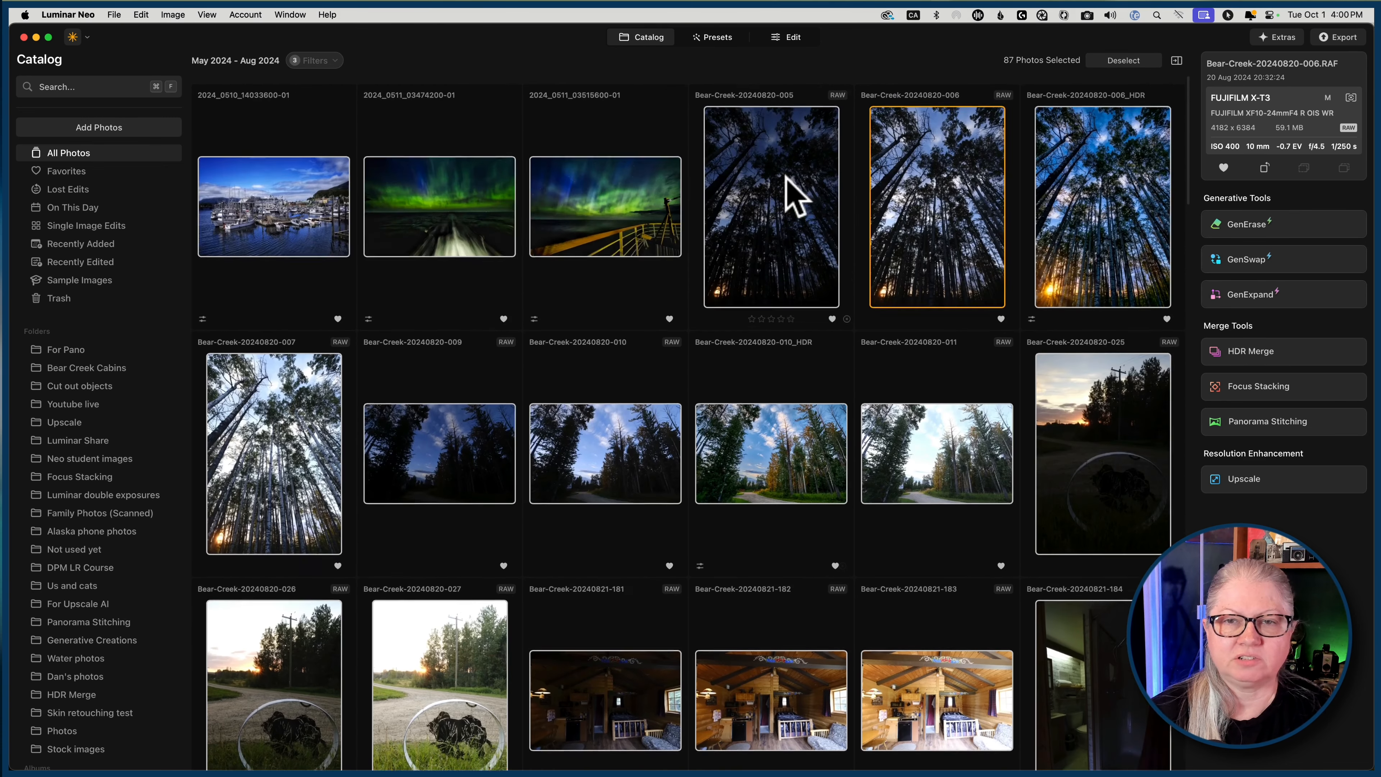
pyautogui.click(320, 59)
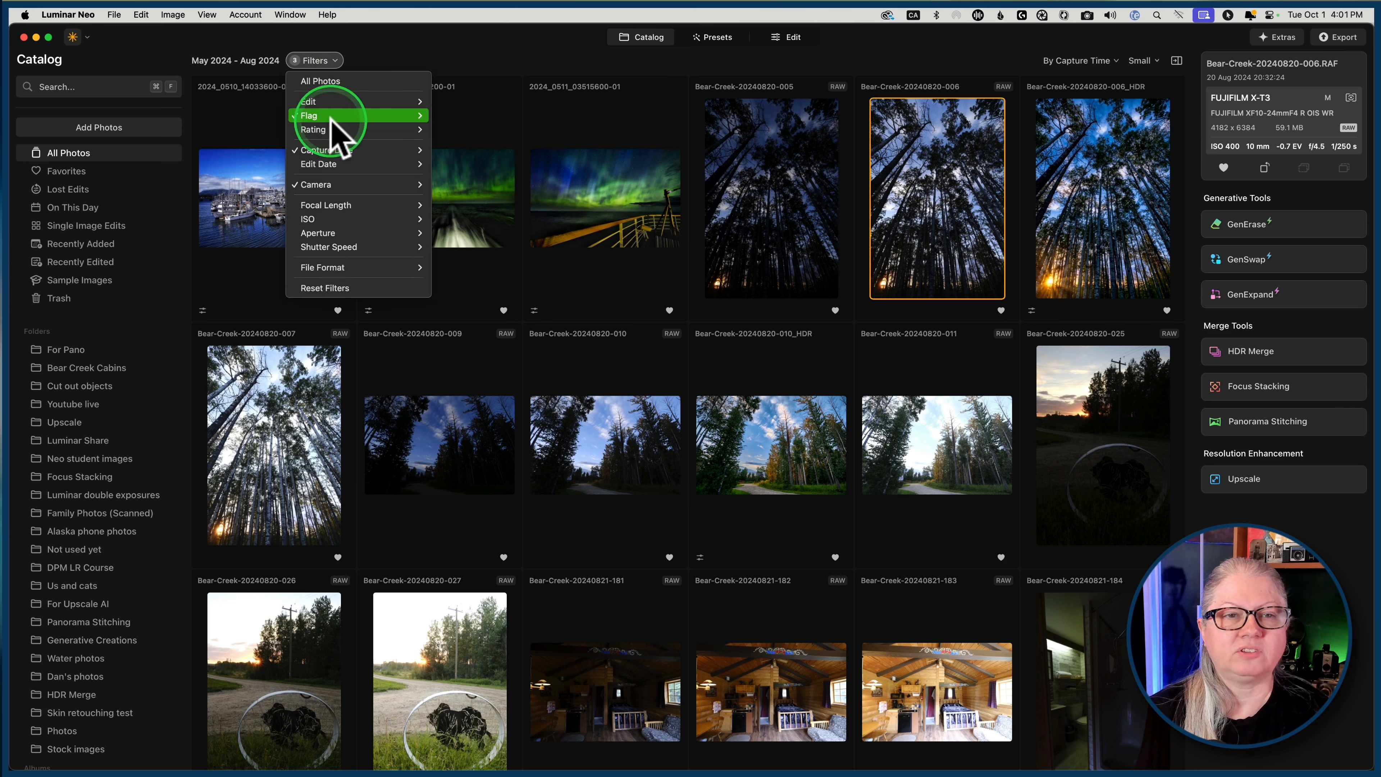
pyautogui.moveTo(334, 129)
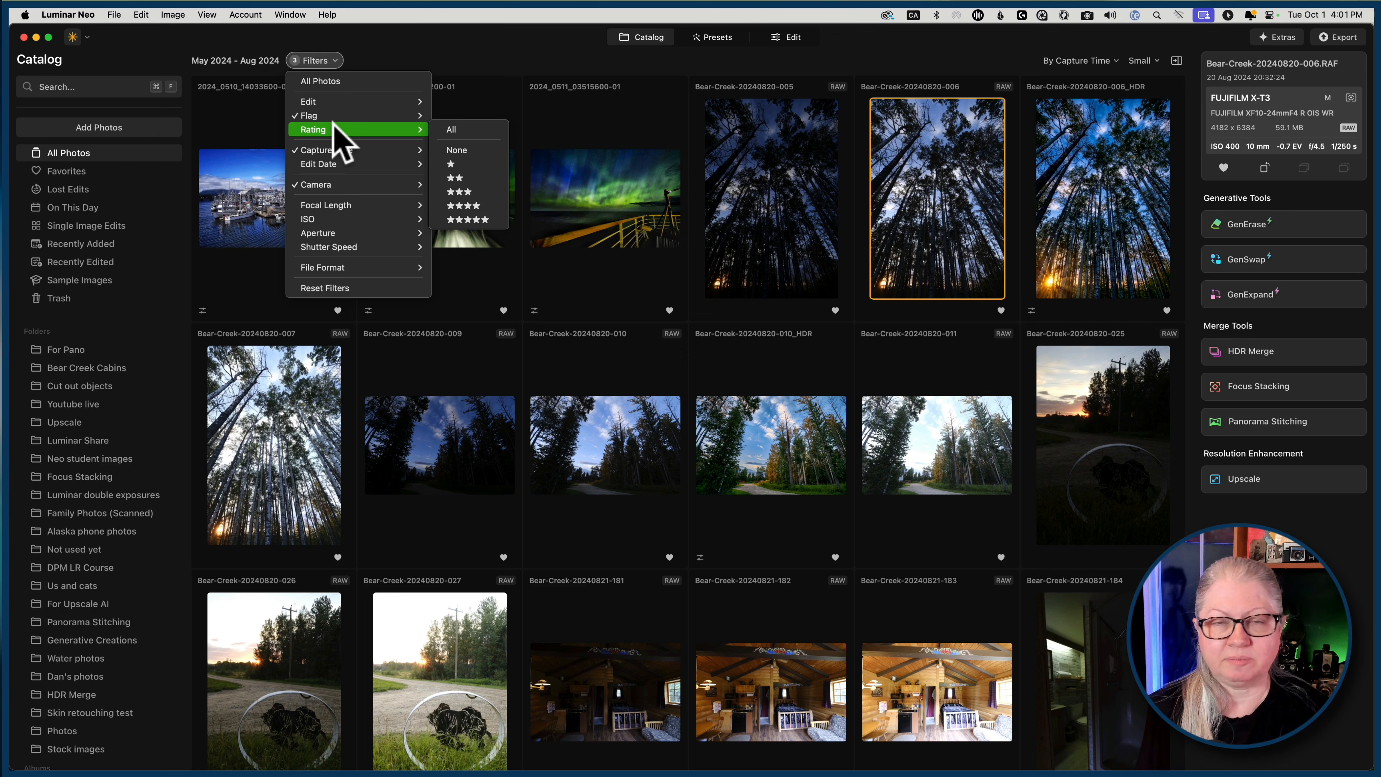
# Step: Search the catalog for "trees" and show the images that contain them
pyautogui.click(82, 88)
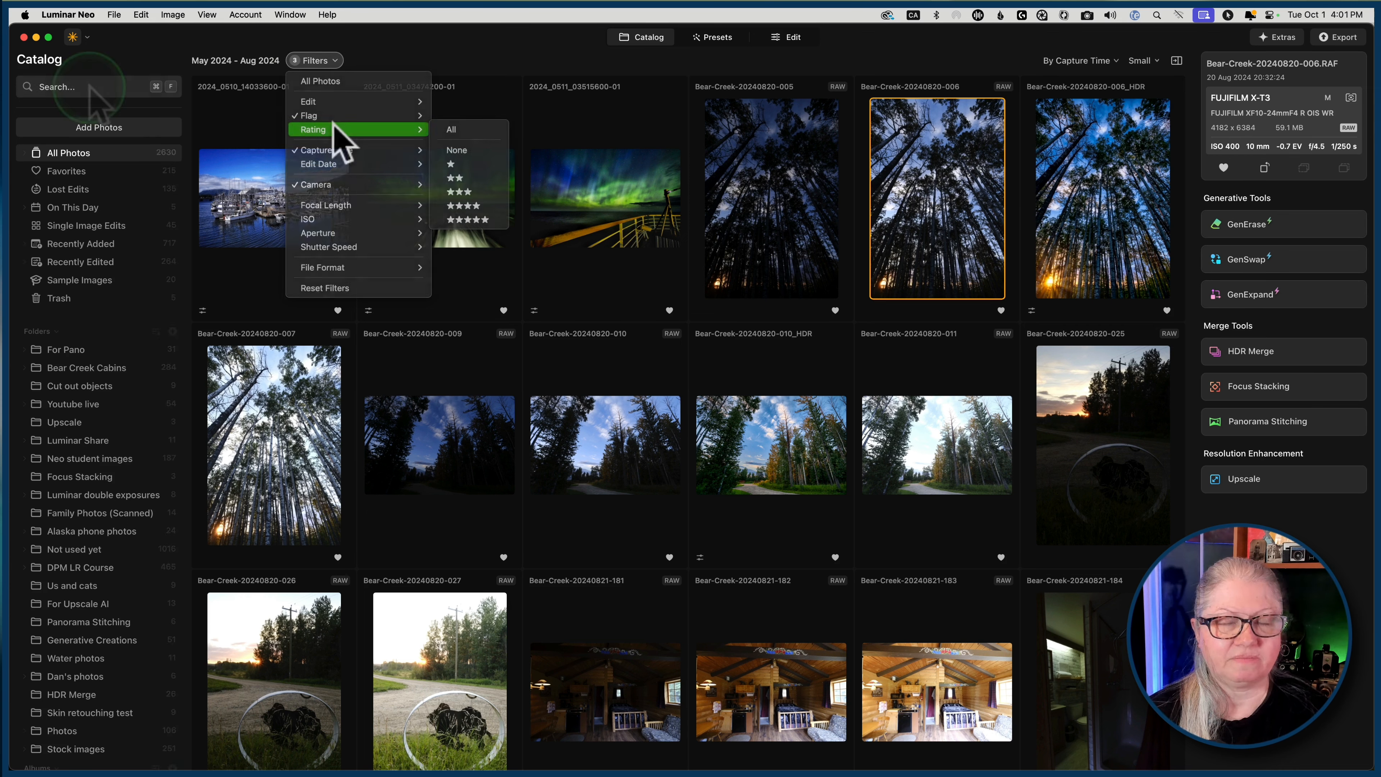
pyautogui.click(82, 87)
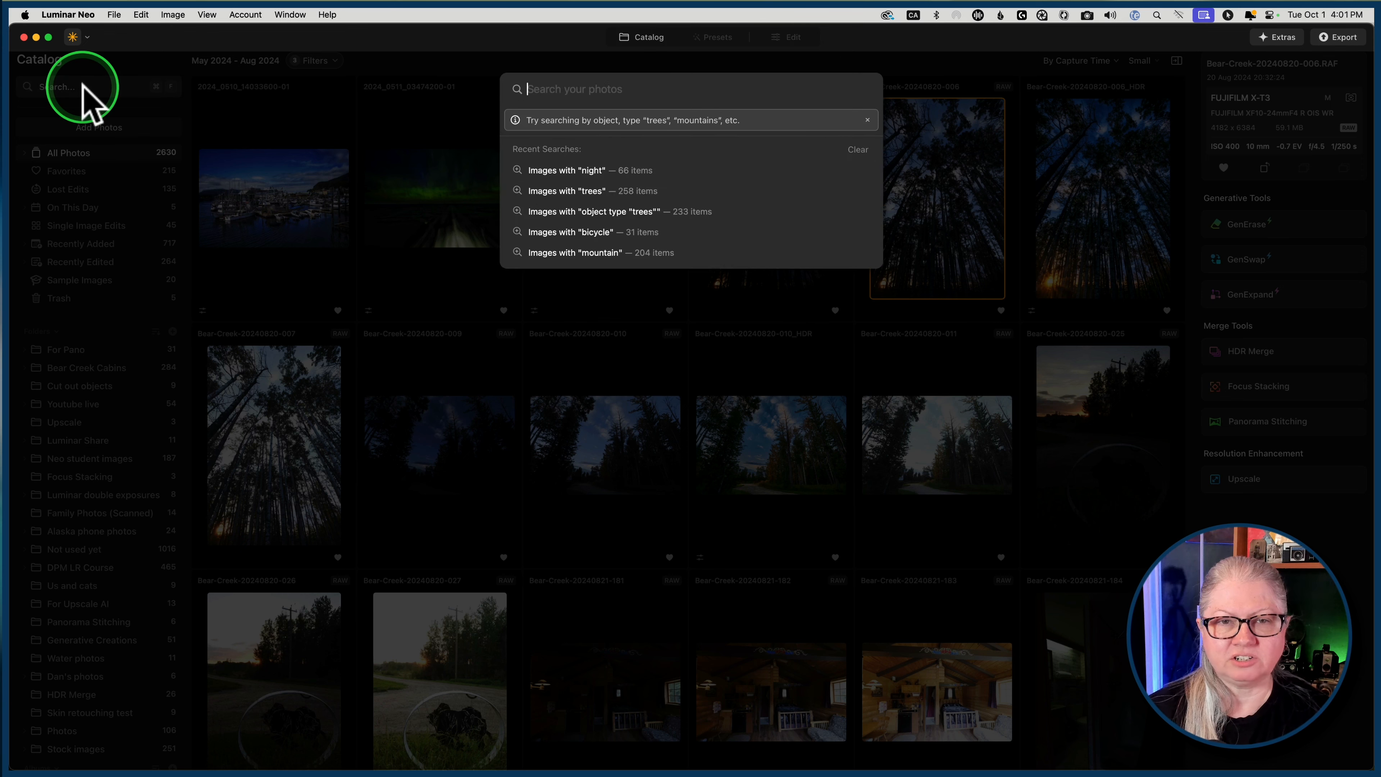
pyautogui.write('trees')
pyautogui.click(573, 150)
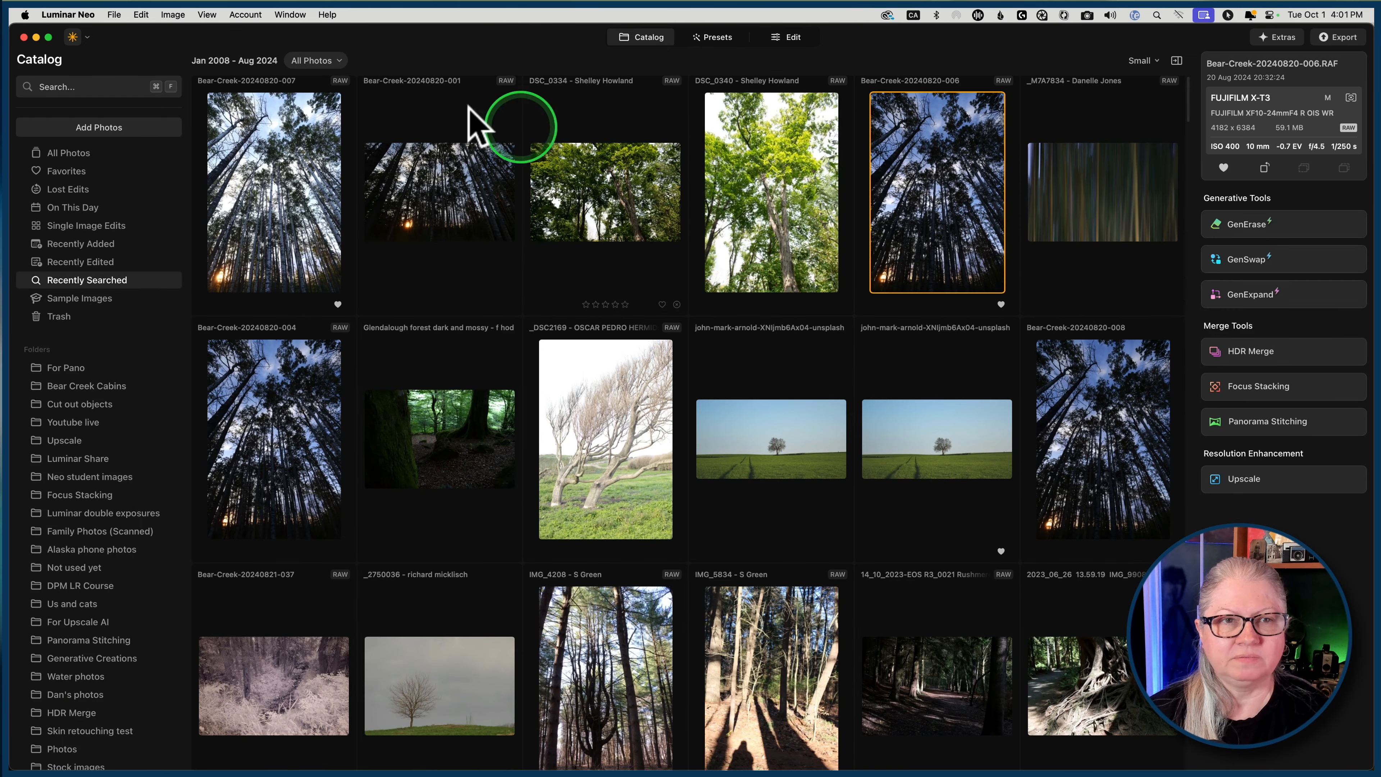
# Step: Filter the tree search results by Flag to show only Favorites
pyautogui.click(320, 60)
pyautogui.moveTo(370, 117)
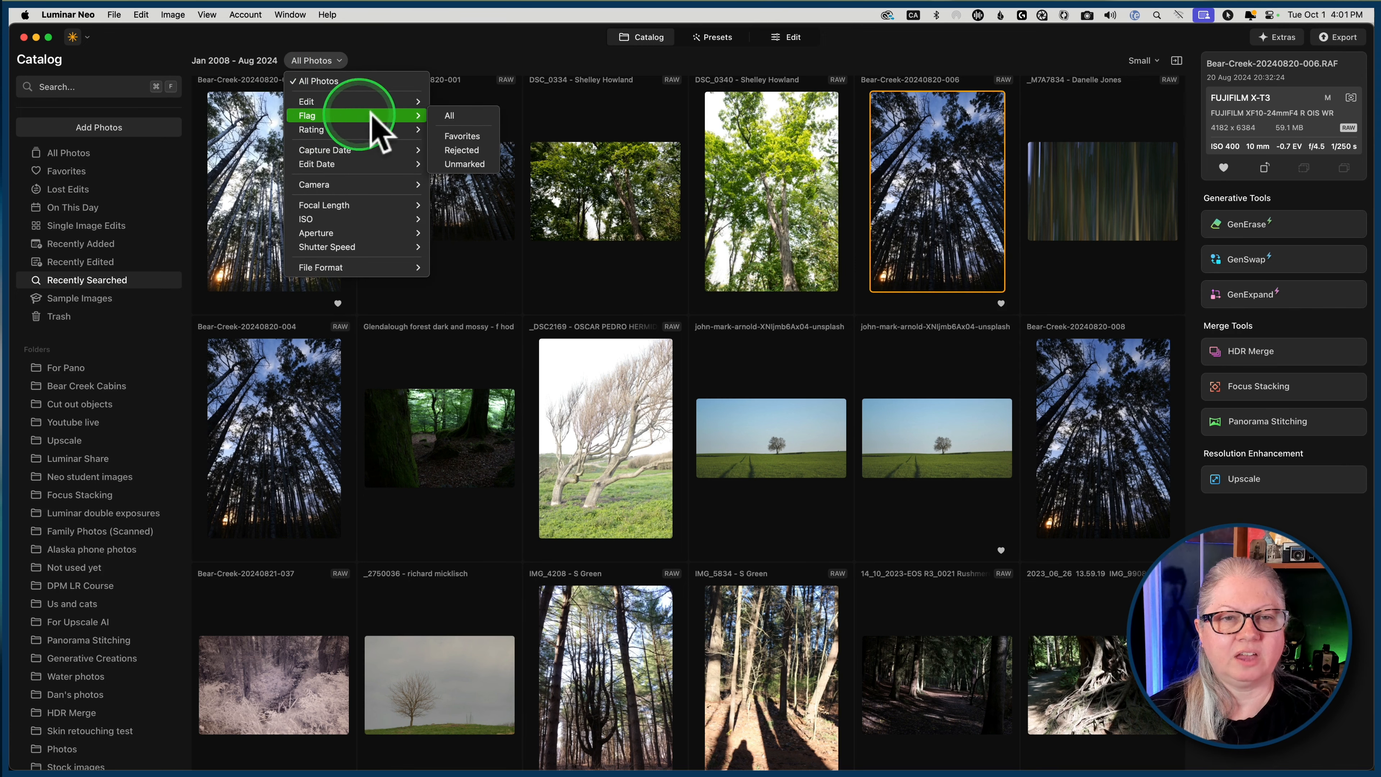
pyautogui.click(456, 139)
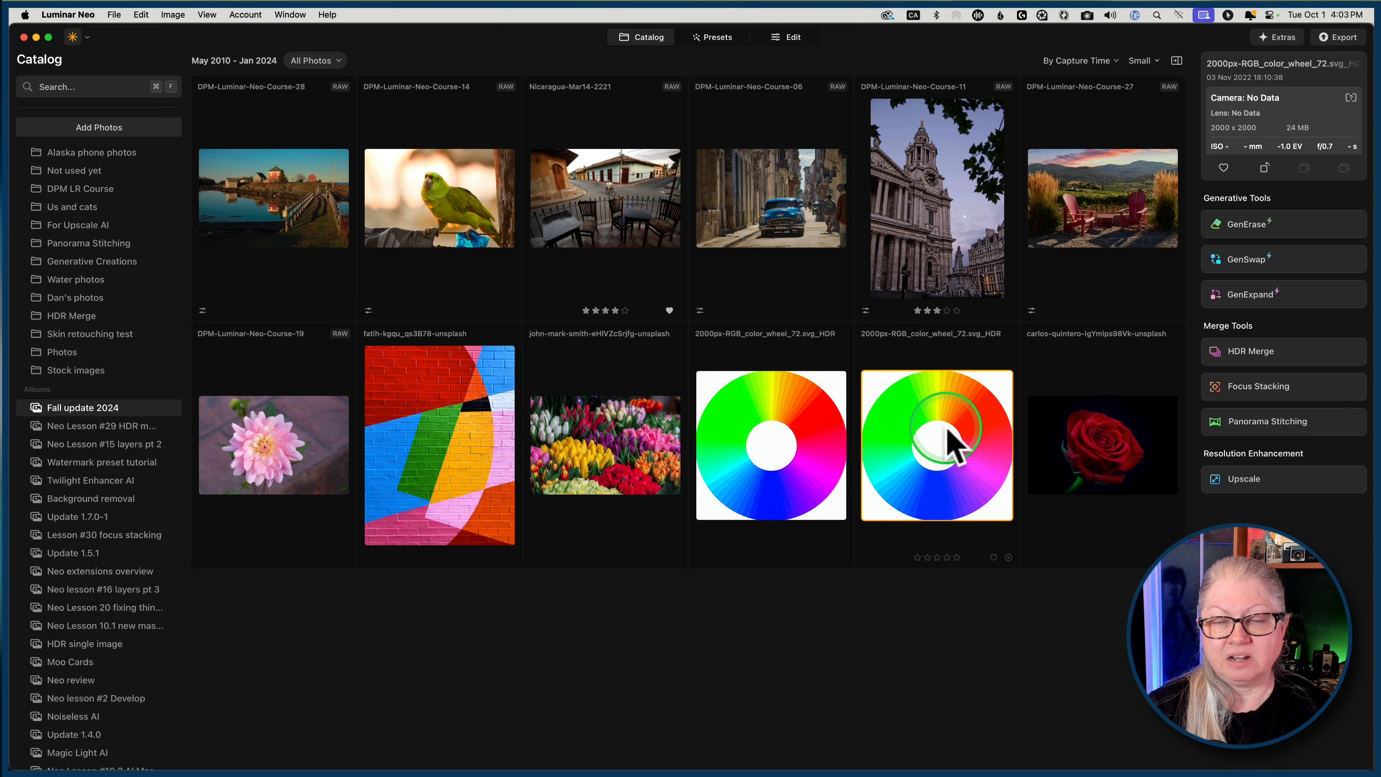
# Step: Reveal the second color wheel photo's file in Finder, check its full file name in the list, and return to Luminar Neo
pyautogui.rightClick(924, 412)
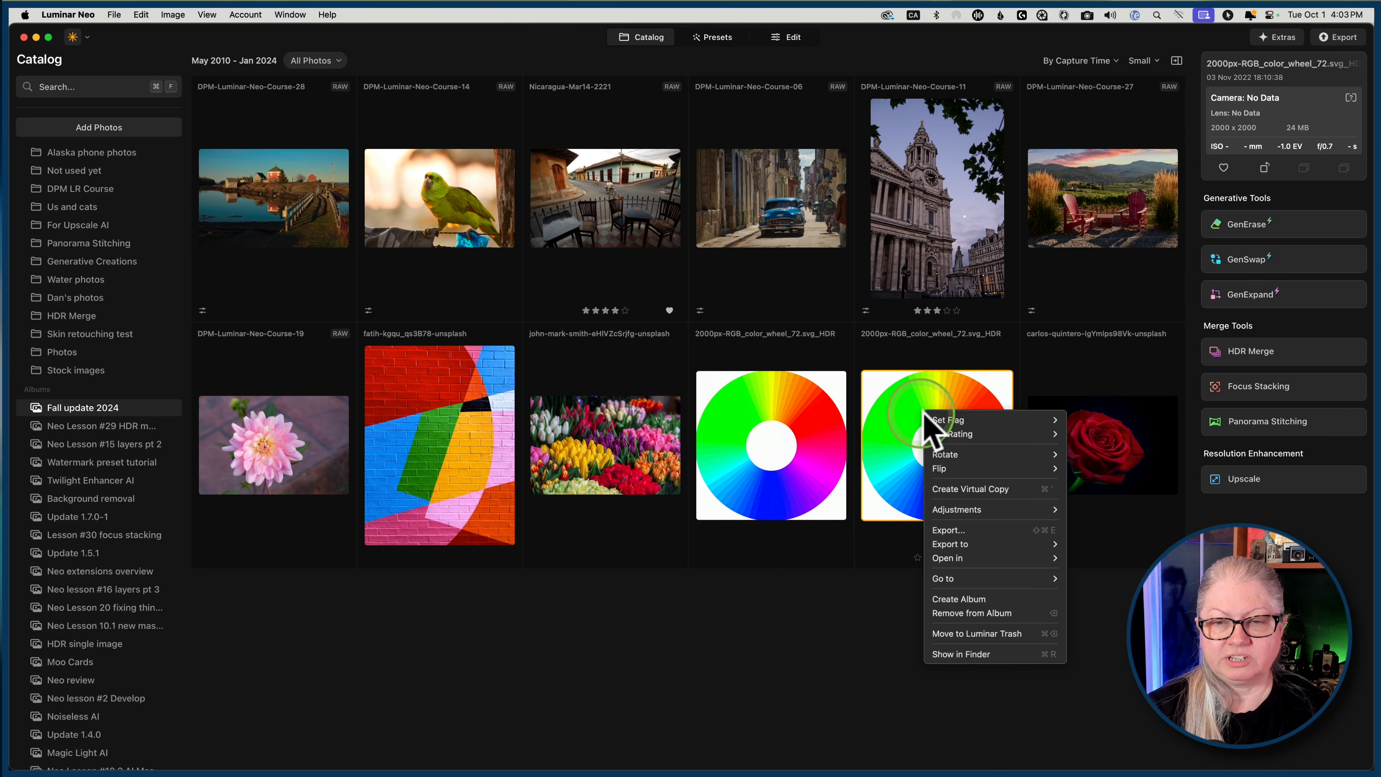
pyautogui.click(957, 654)
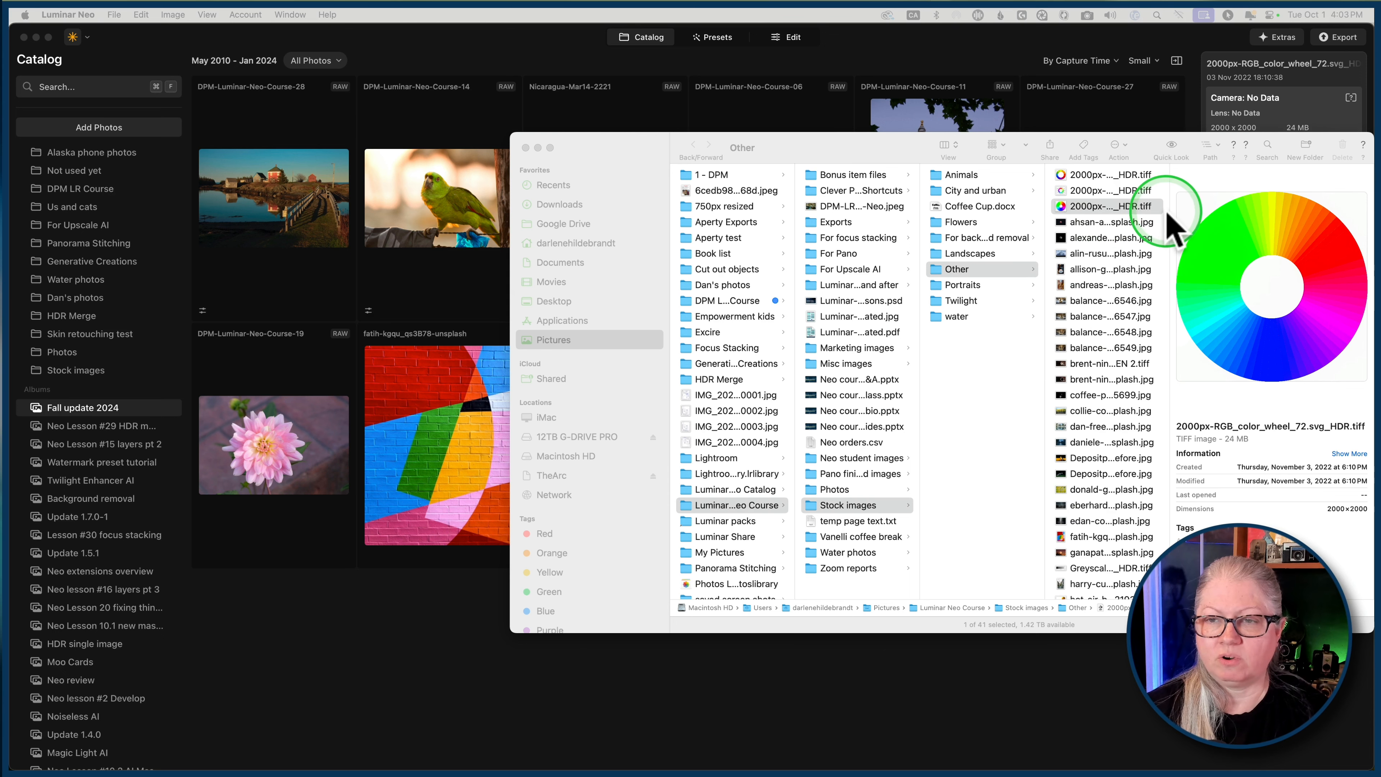
pyautogui.click(1190, 215)
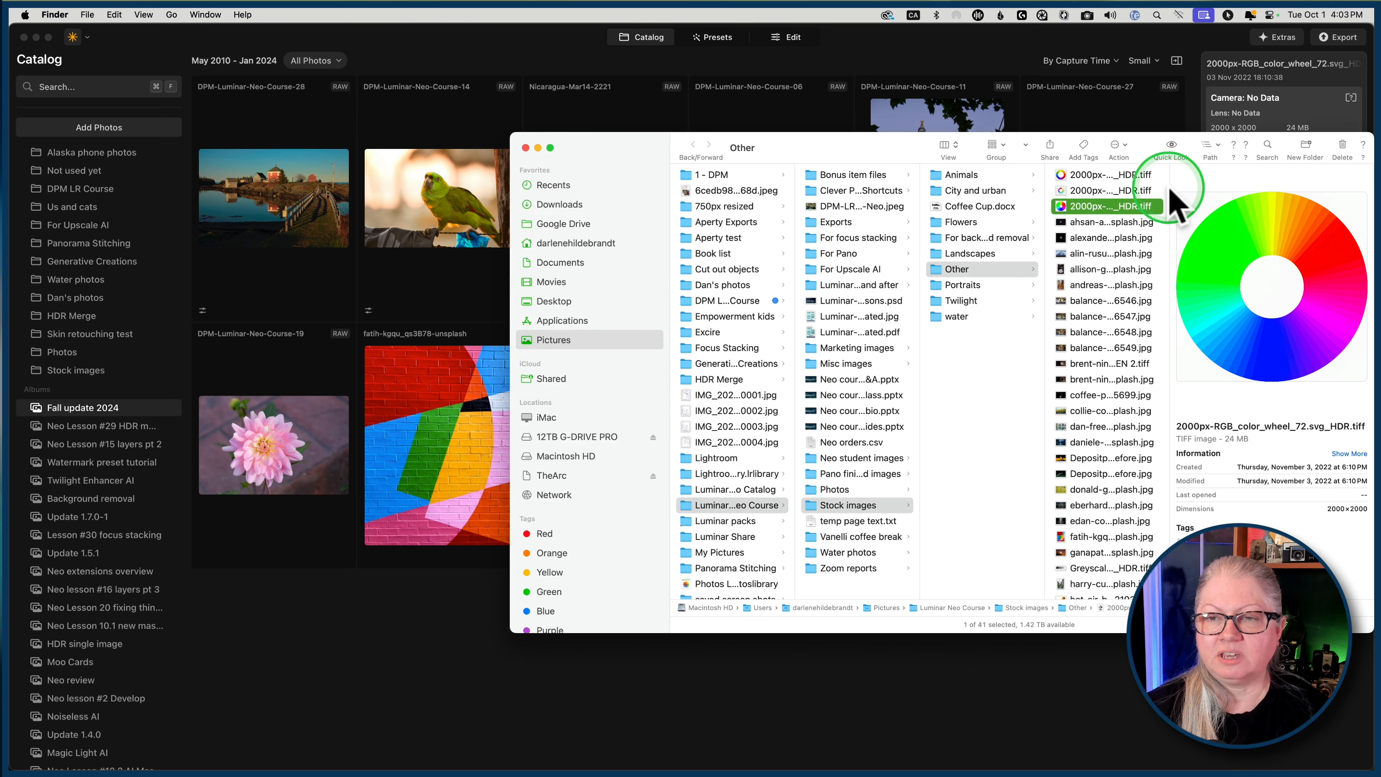
pyautogui.moveTo(1173, 188); pyautogui.dragTo(1245, 185)
pyautogui.click(1082, 201)
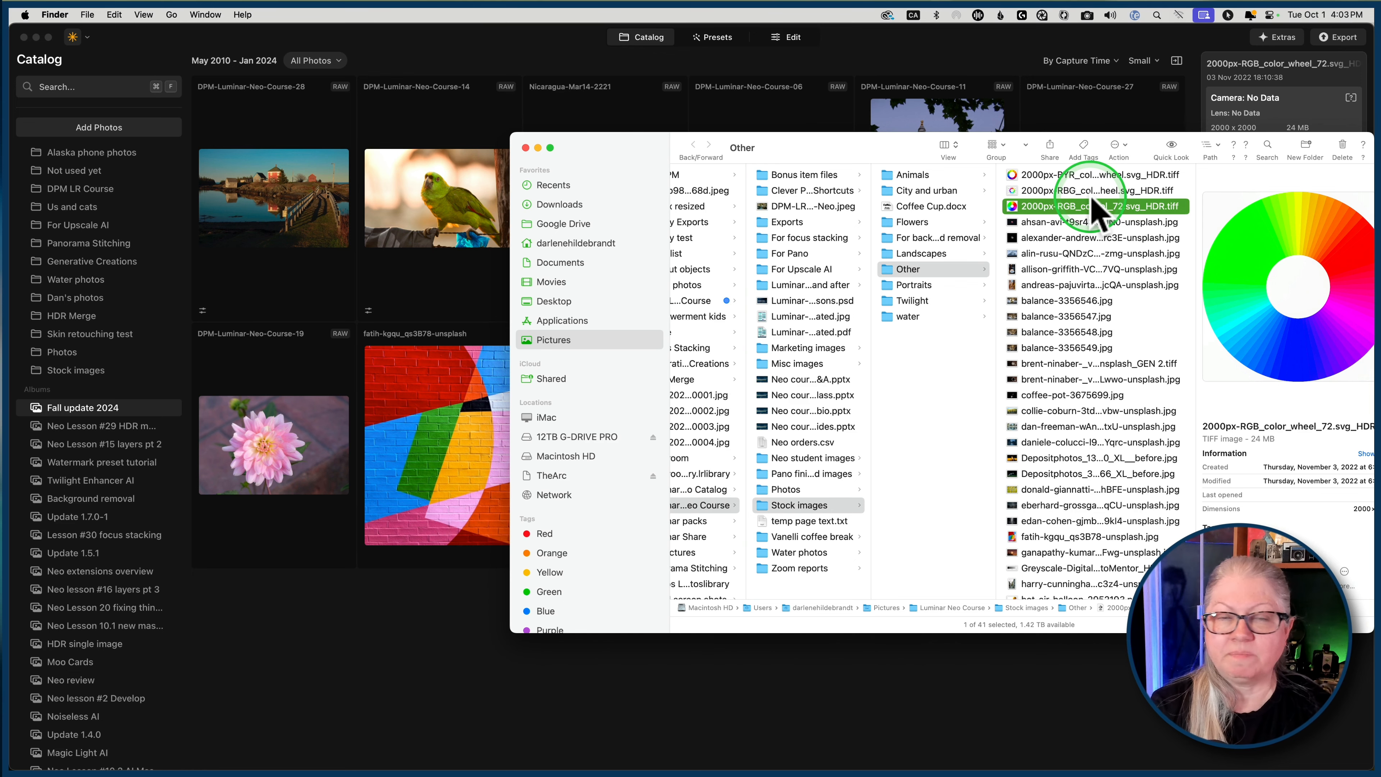
pyautogui.moveTo(1092, 199); pyautogui.dragTo(861, 322)
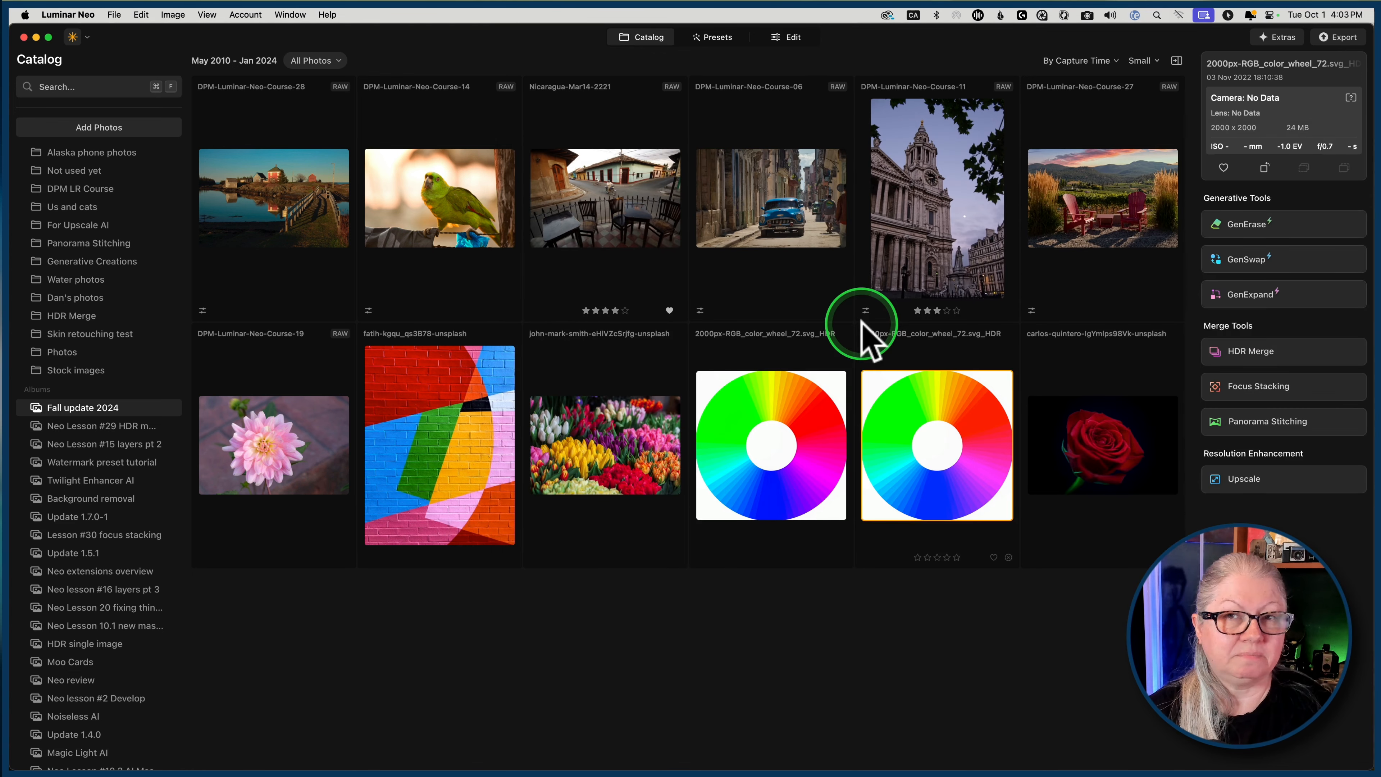
pyautogui.click(787, 458)
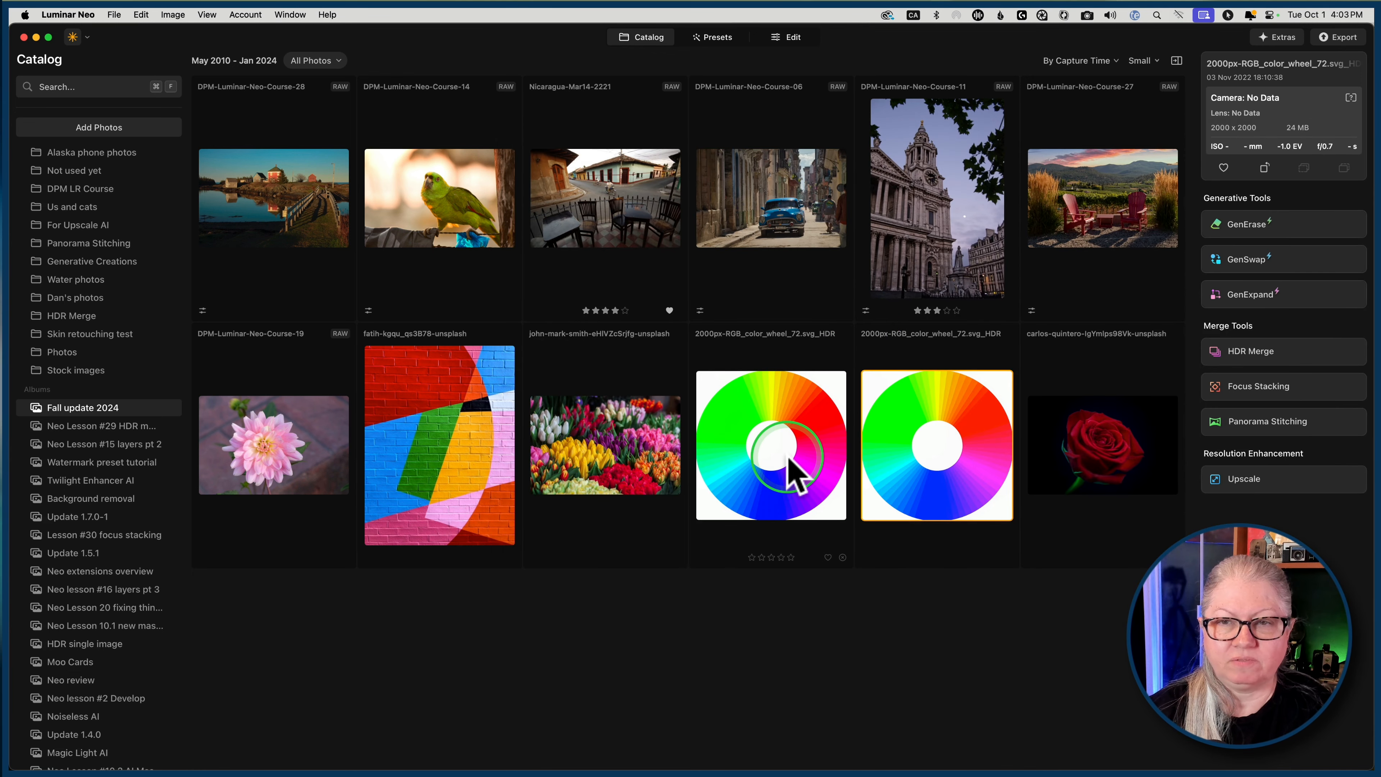
# Step: Create a virtual copy of the tulips photo and another of the Nicaragua-Mar14-2221 photo
pyautogui.click(629, 440)
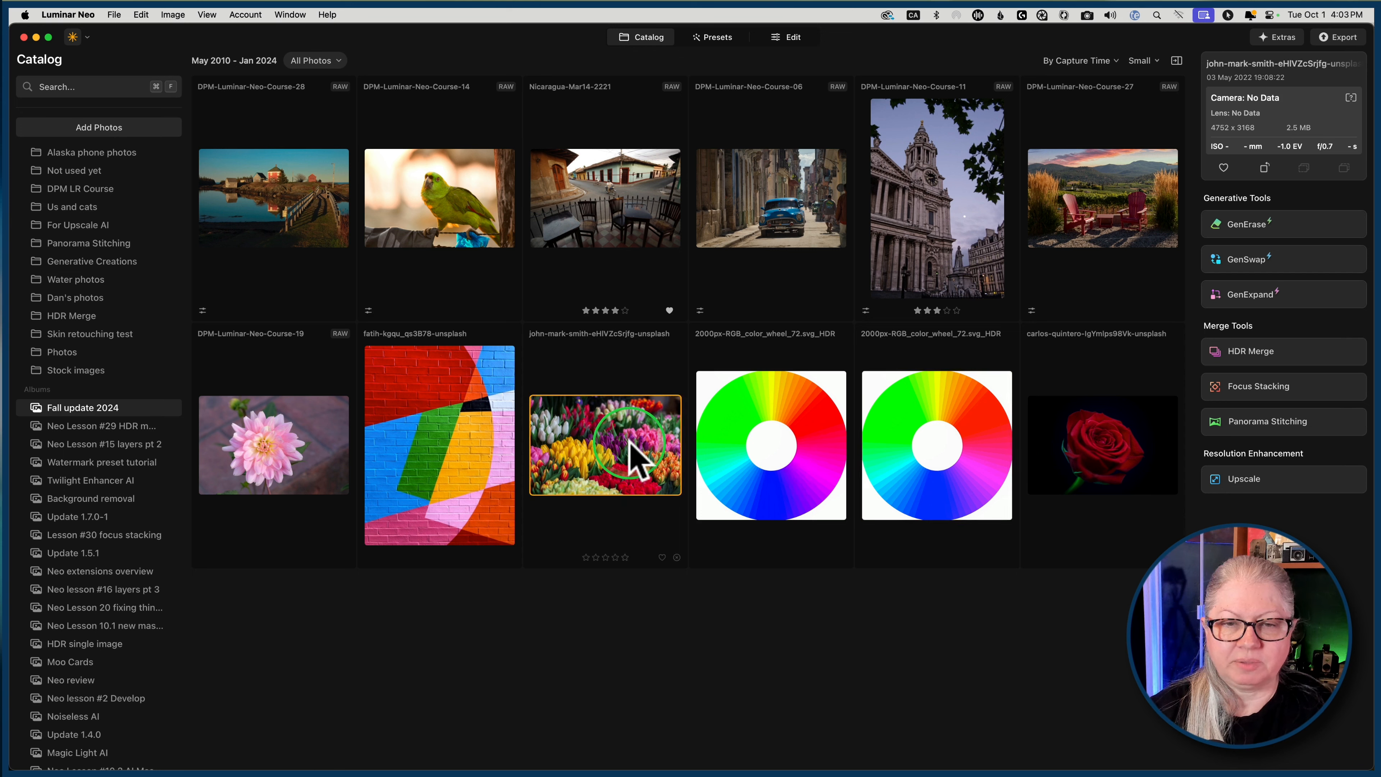
pyautogui.rightClick(594, 426)
pyautogui.click(663, 496)
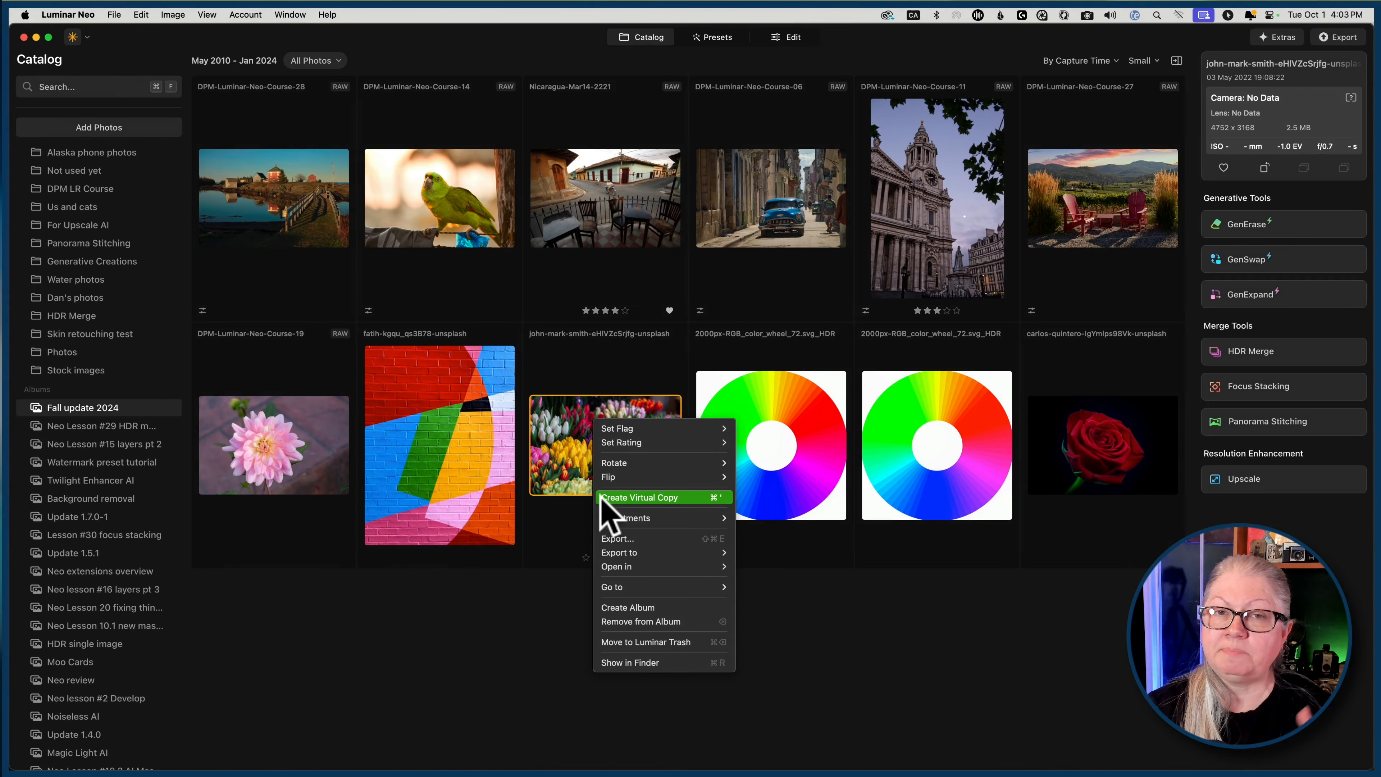
pyautogui.click(617, 499)
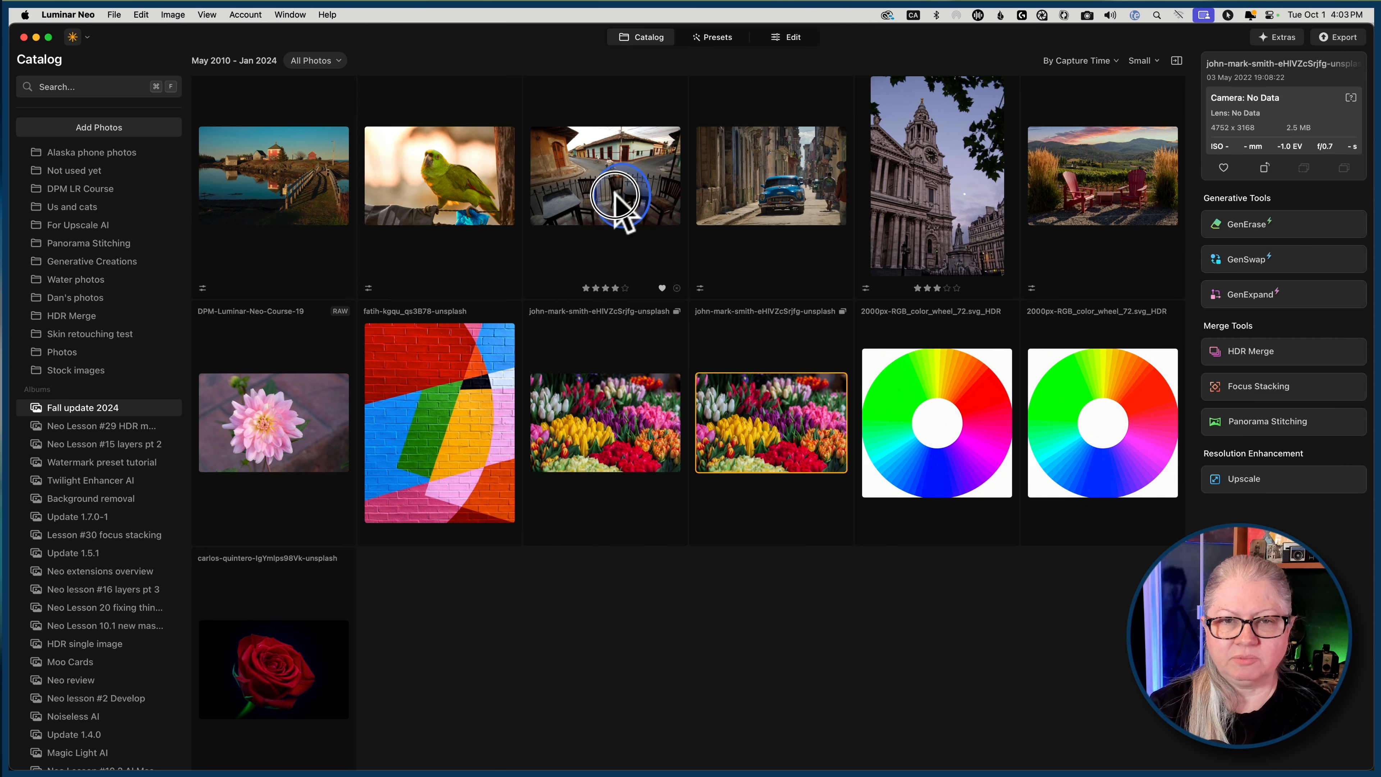
pyautogui.click(674, 250)
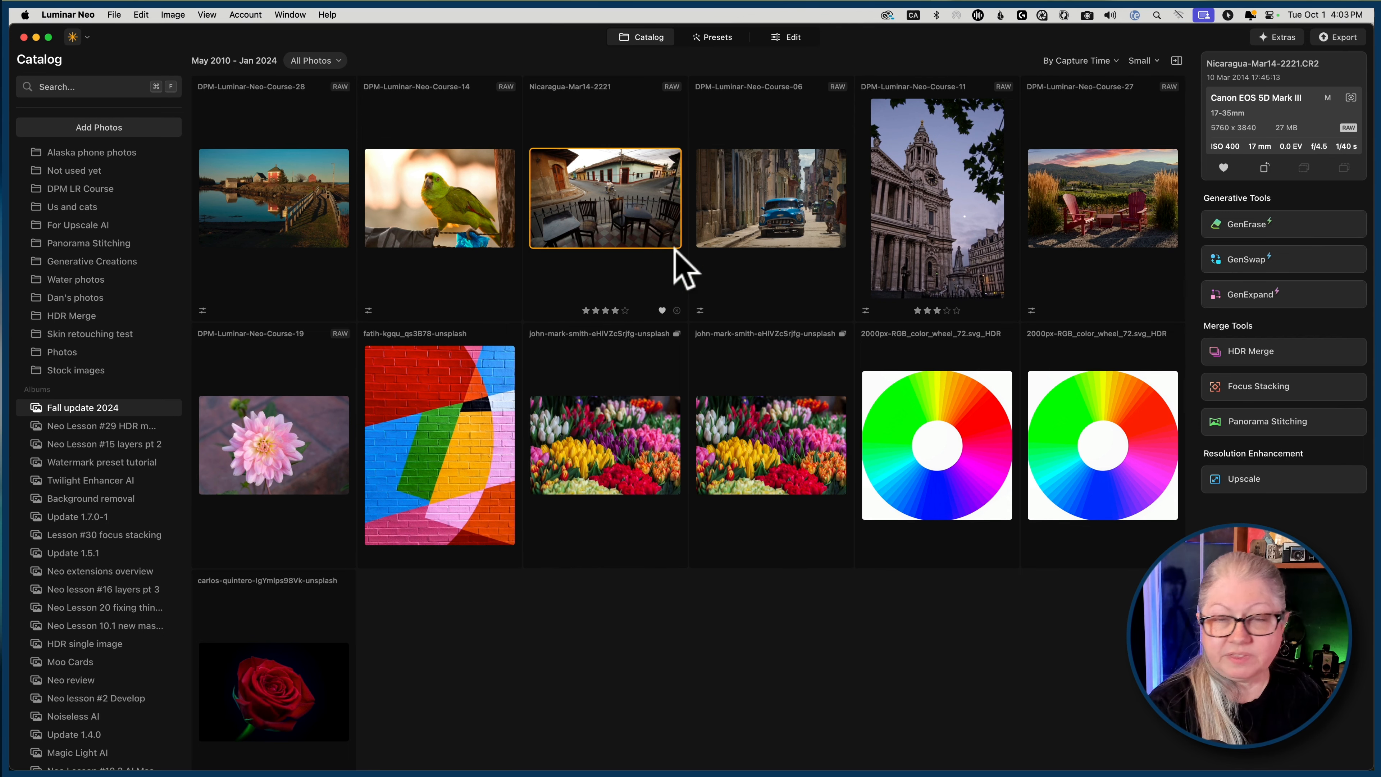
pyautogui.press('super+j')
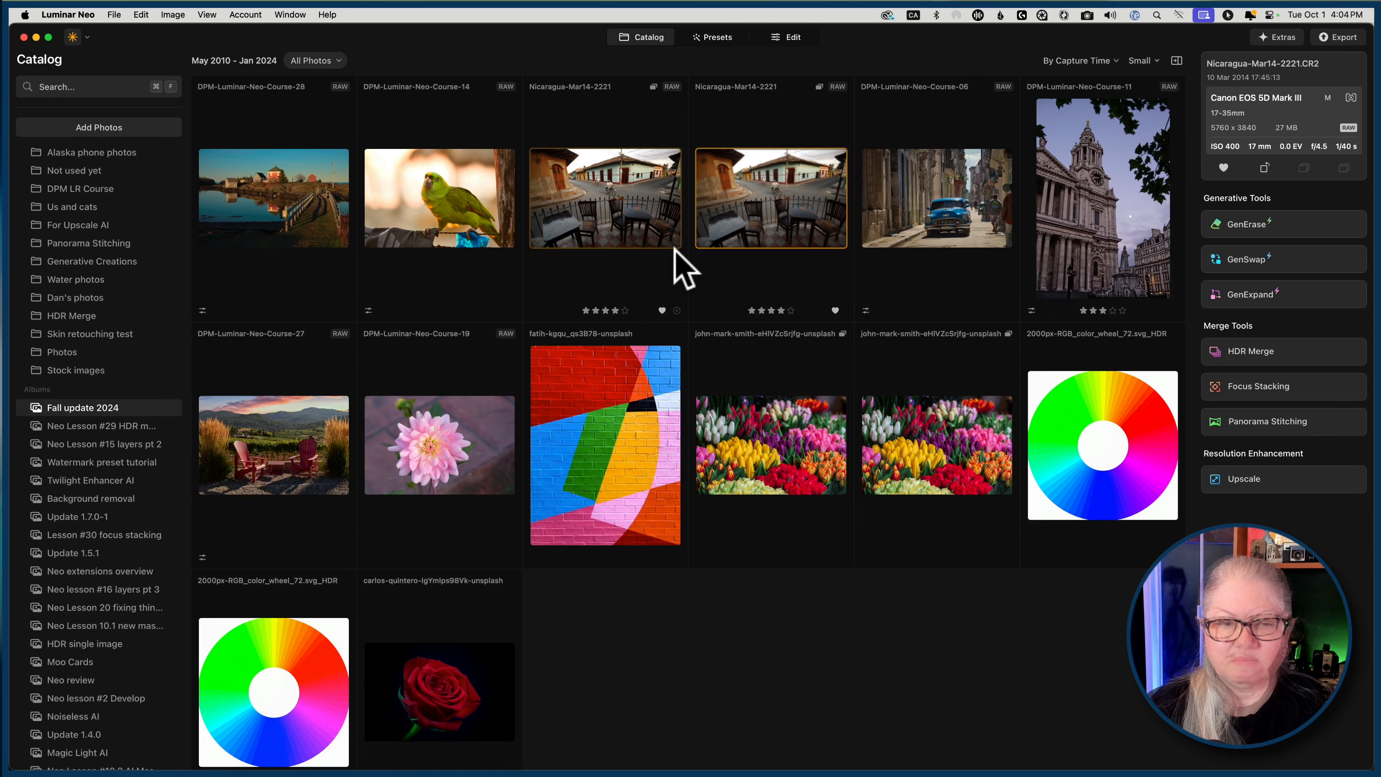
# Step: Reveal the original file of the first Nicaragua-Mar14-2221 photo in Finder, examine the file list, and return to Luminar Neo
pyautogui.click(677, 252)
pyautogui.rightClick(650, 188)
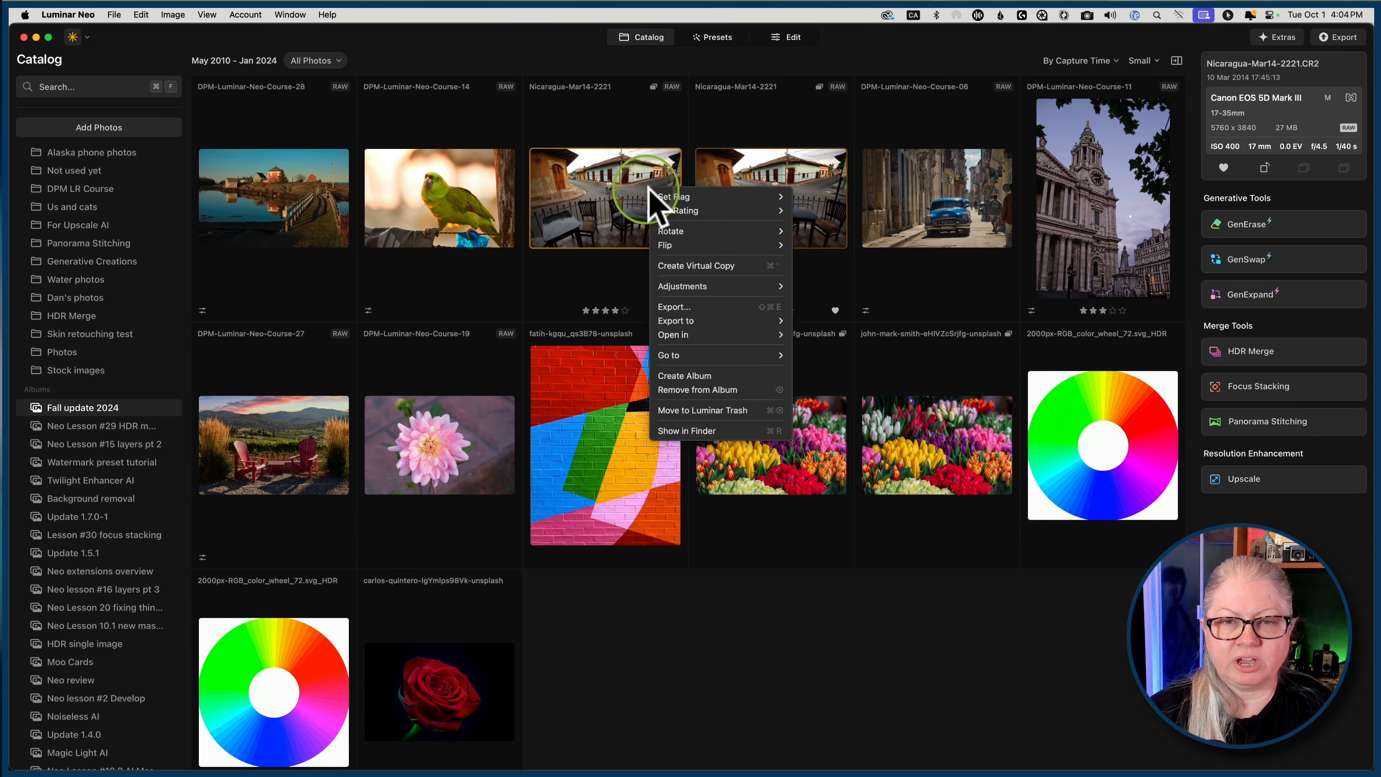
pyautogui.click(684, 430)
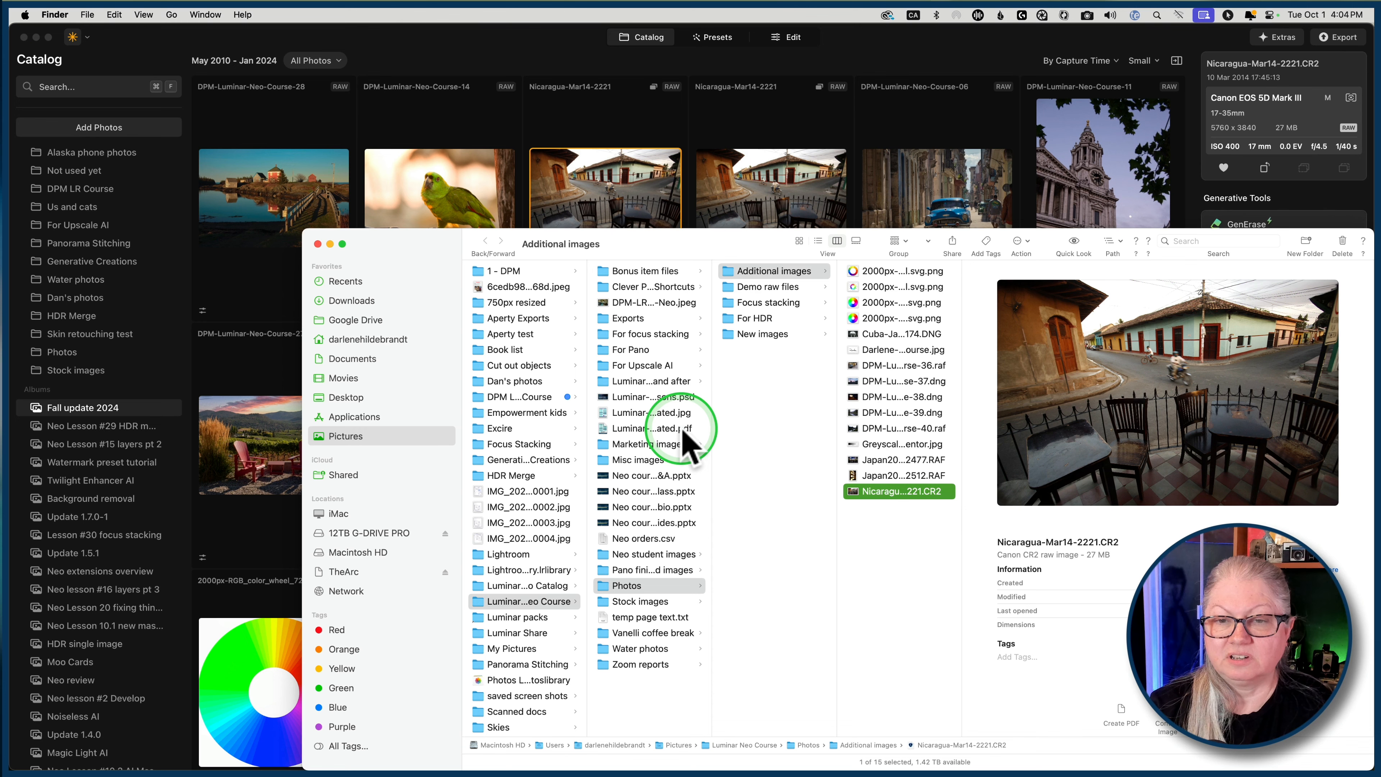
pyautogui.click(894, 492)
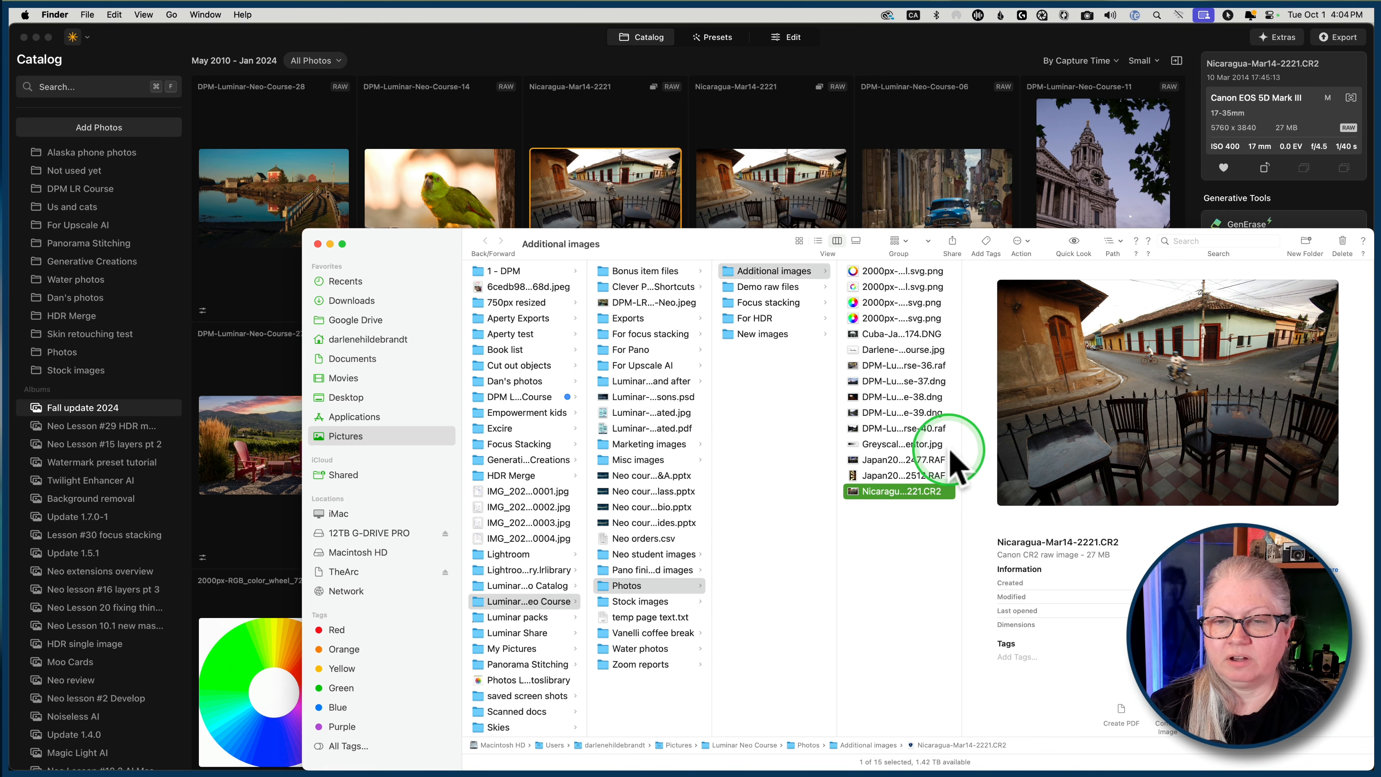
pyautogui.moveTo(962, 444); pyautogui.dragTo(1049, 442)
pyautogui.click(631, 215)
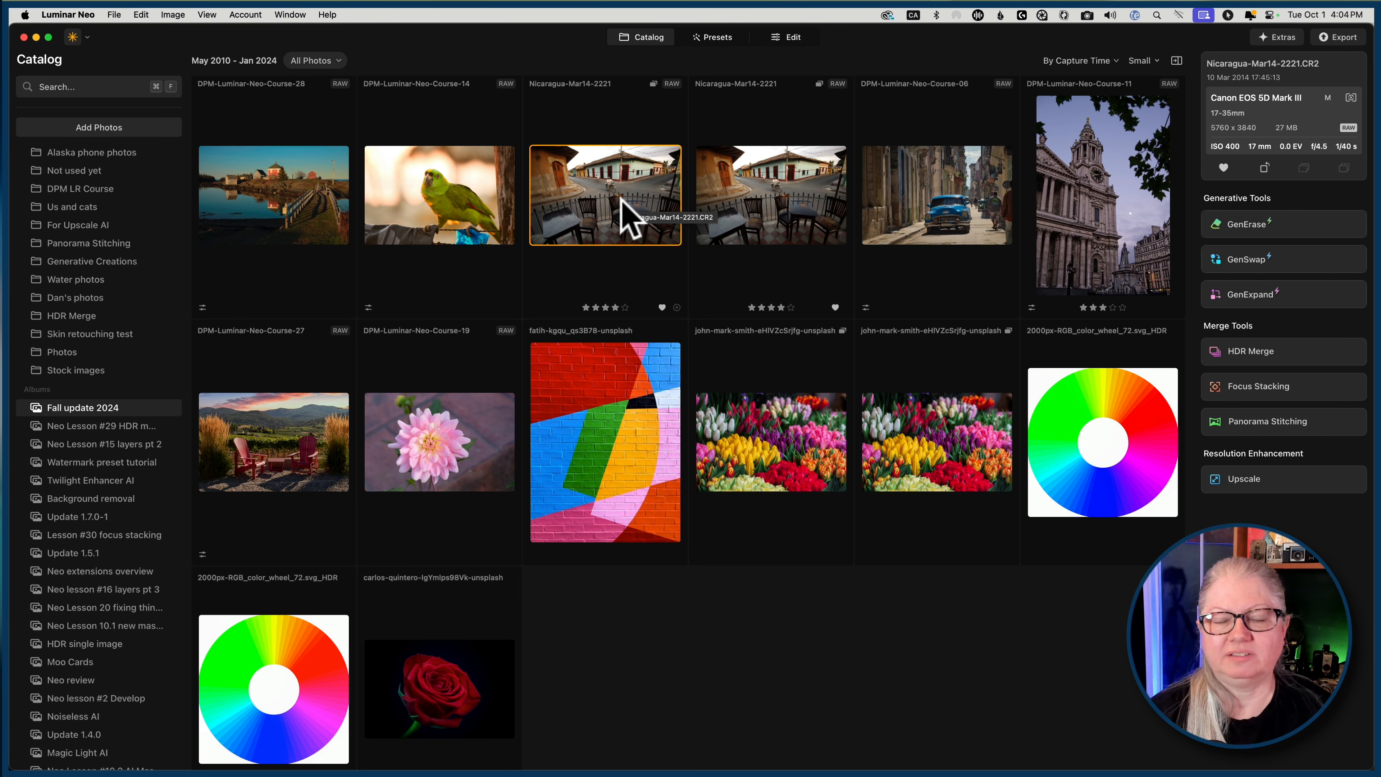
# Step: Open the selected Nicaragua-Mar14-2221 photo for editing with the filmstrip shown, and move to its virtual copy
pyautogui.click(753, 105)
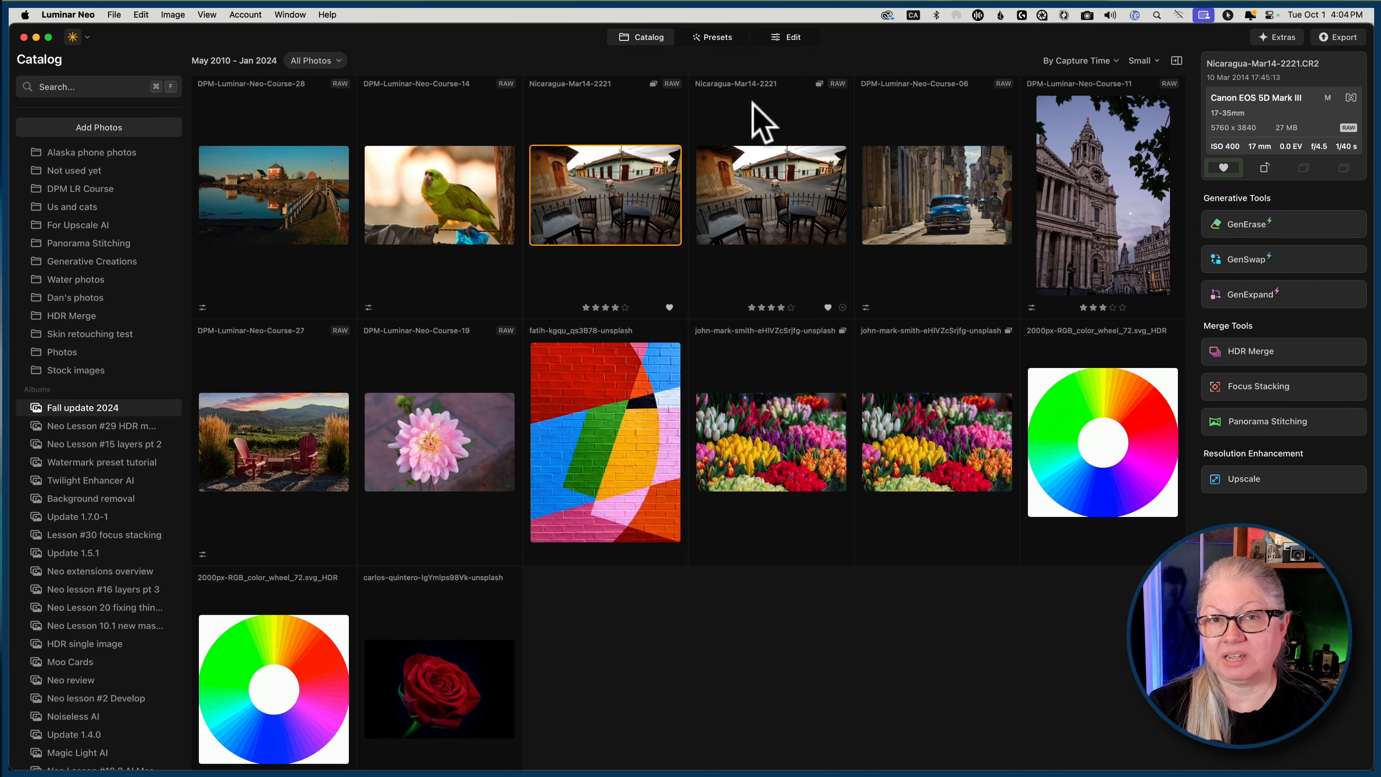
pyautogui.click(785, 38)
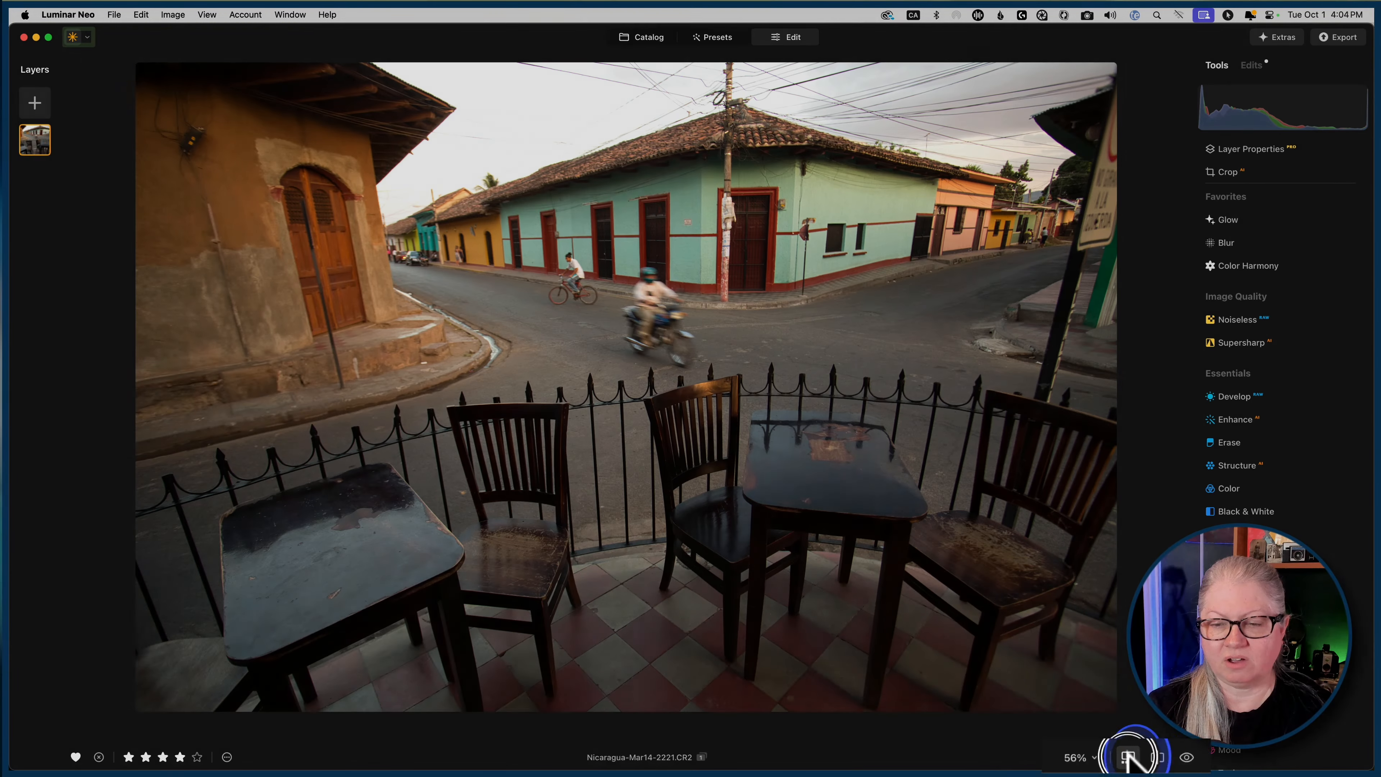
pyautogui.click(1129, 757)
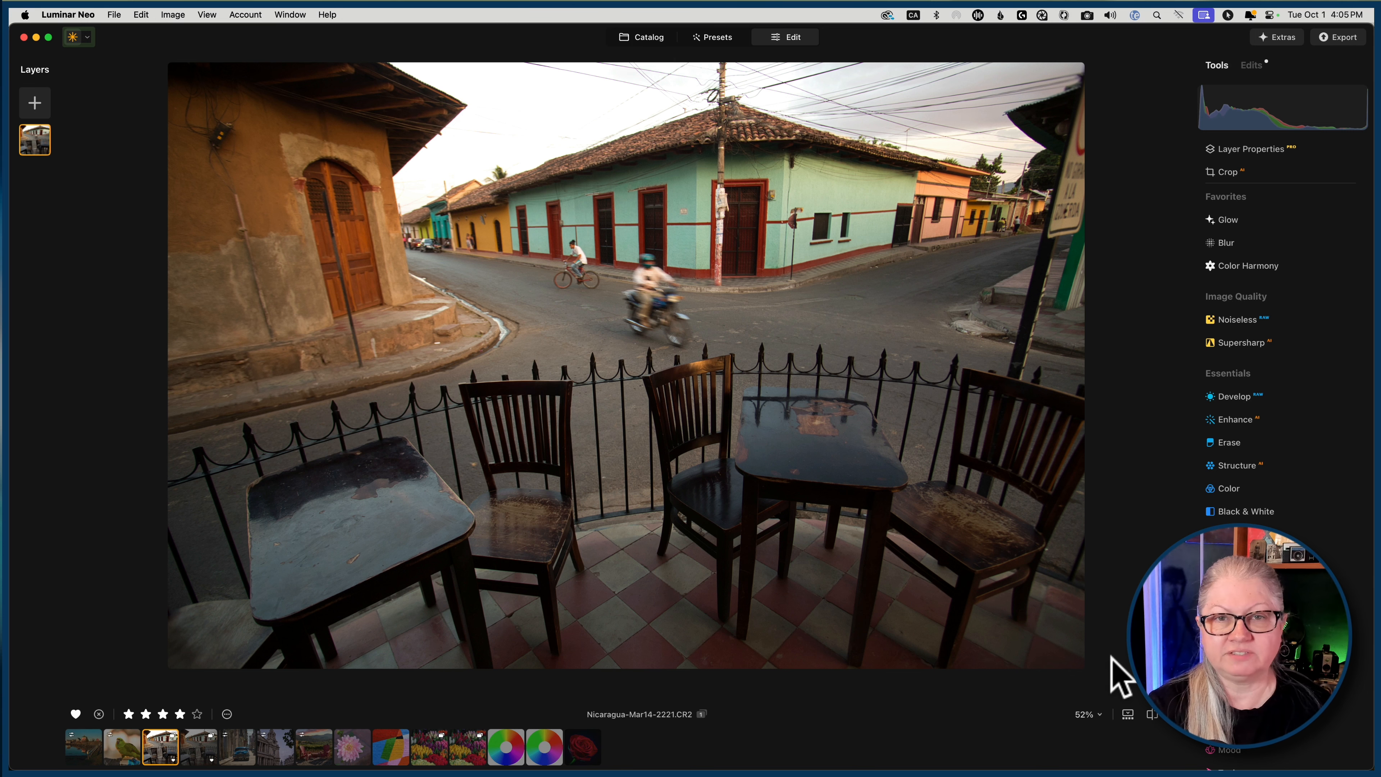
pyautogui.press('Right')
pyautogui.press('Right')
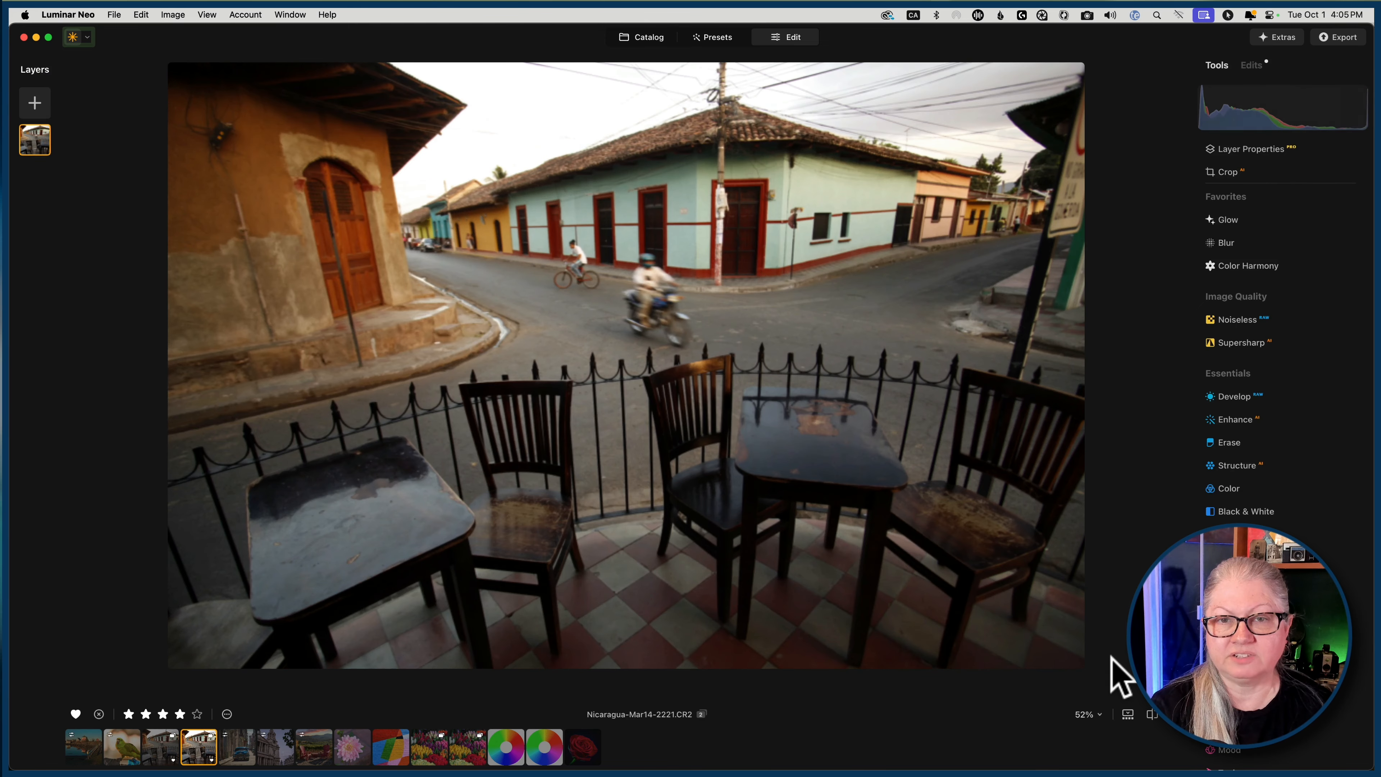
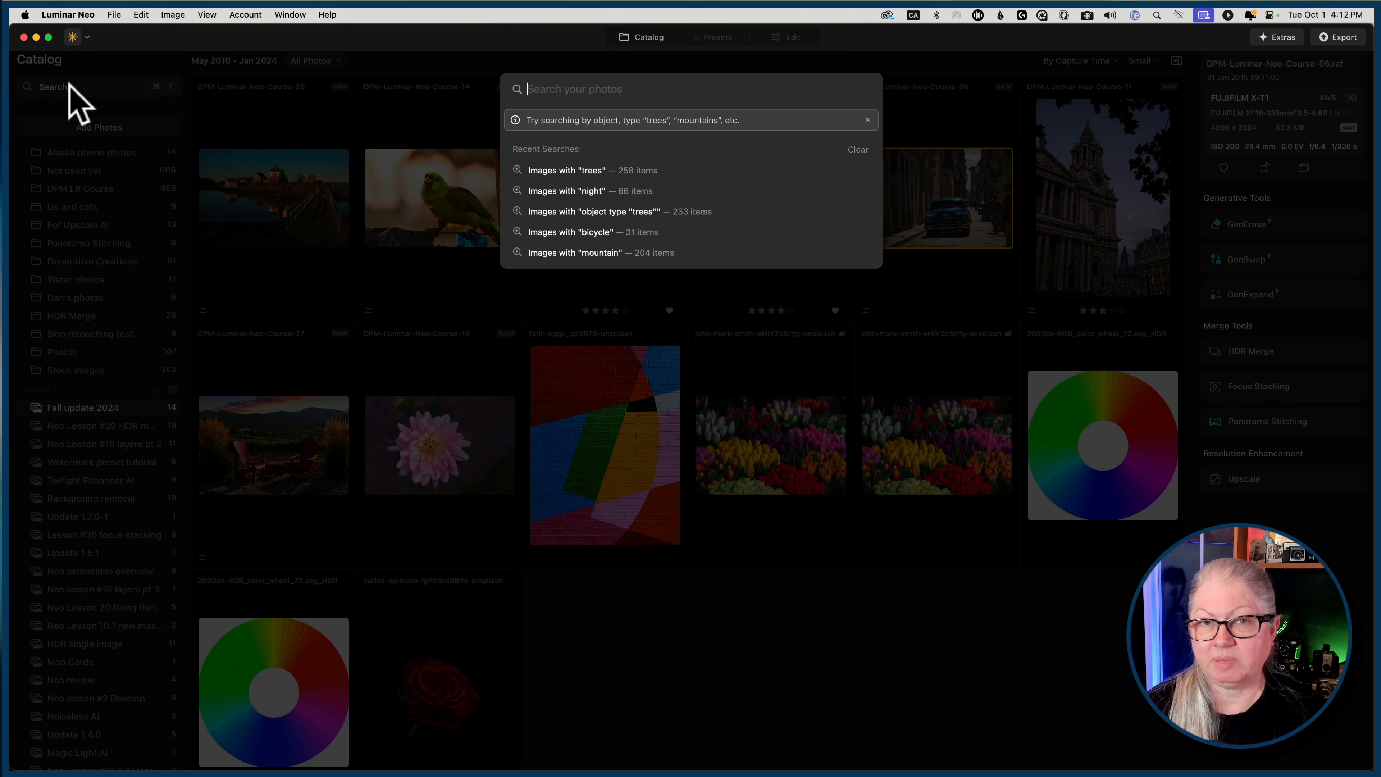
# Step: Search the catalog for "birds" and show the images that contain them
pyautogui.write('birds')
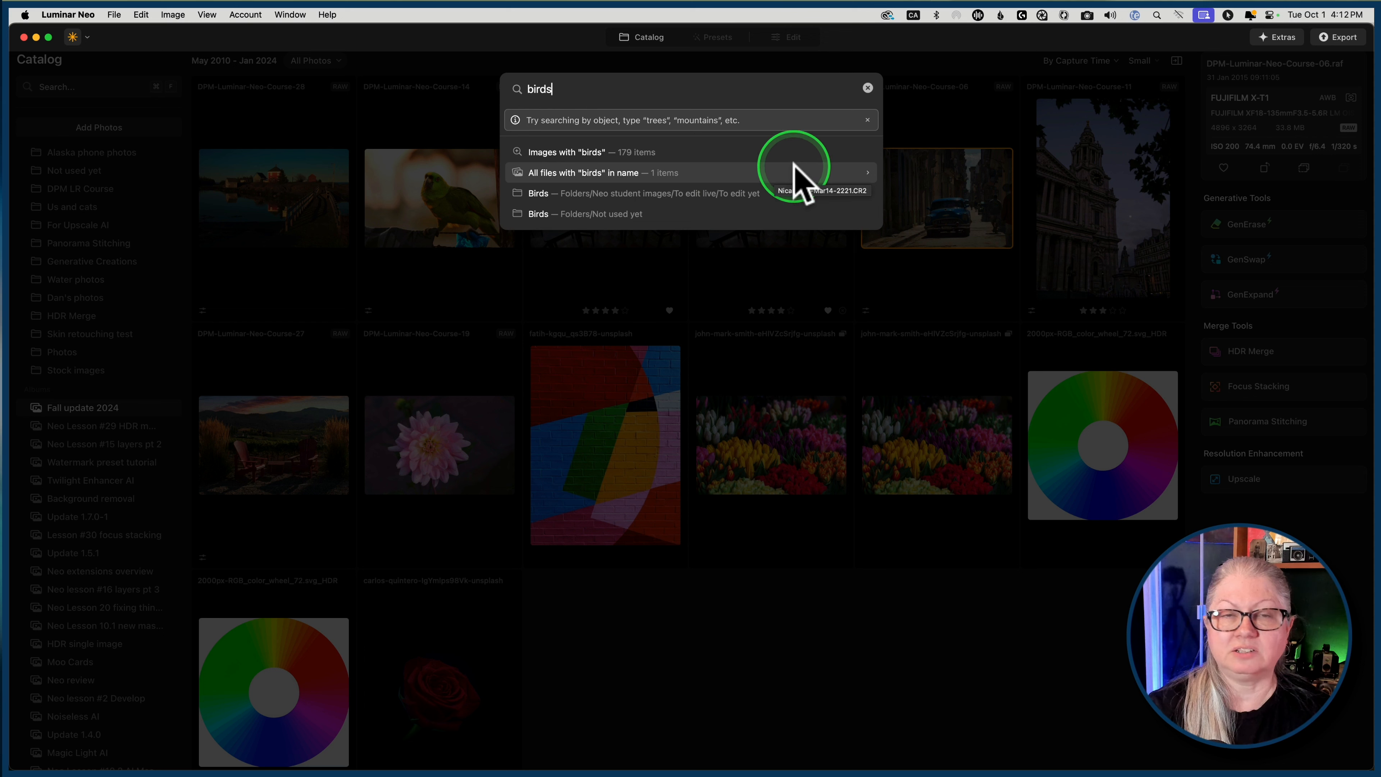
pyautogui.click(569, 152)
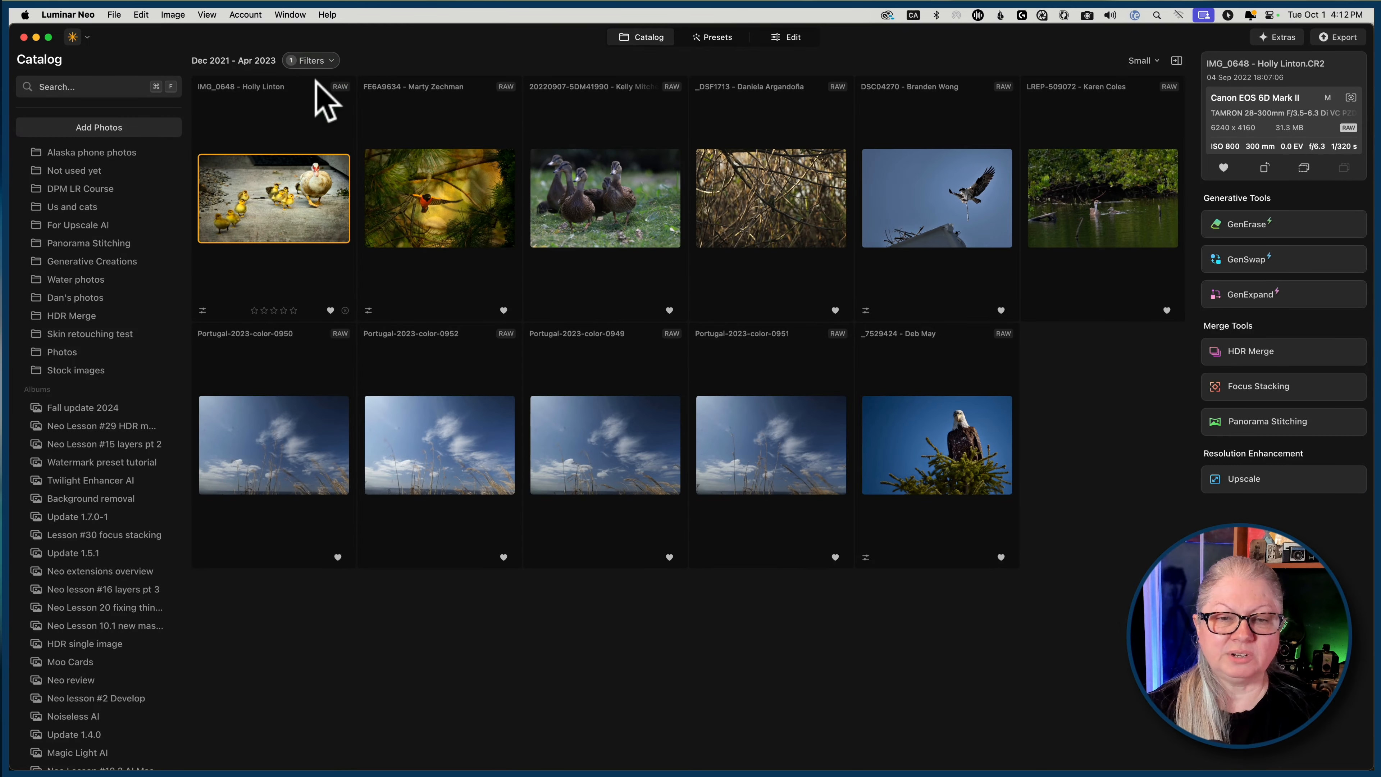
# Step: Set the Flag filter to All for the bird search results and look through the photos
pyautogui.click(313, 60)
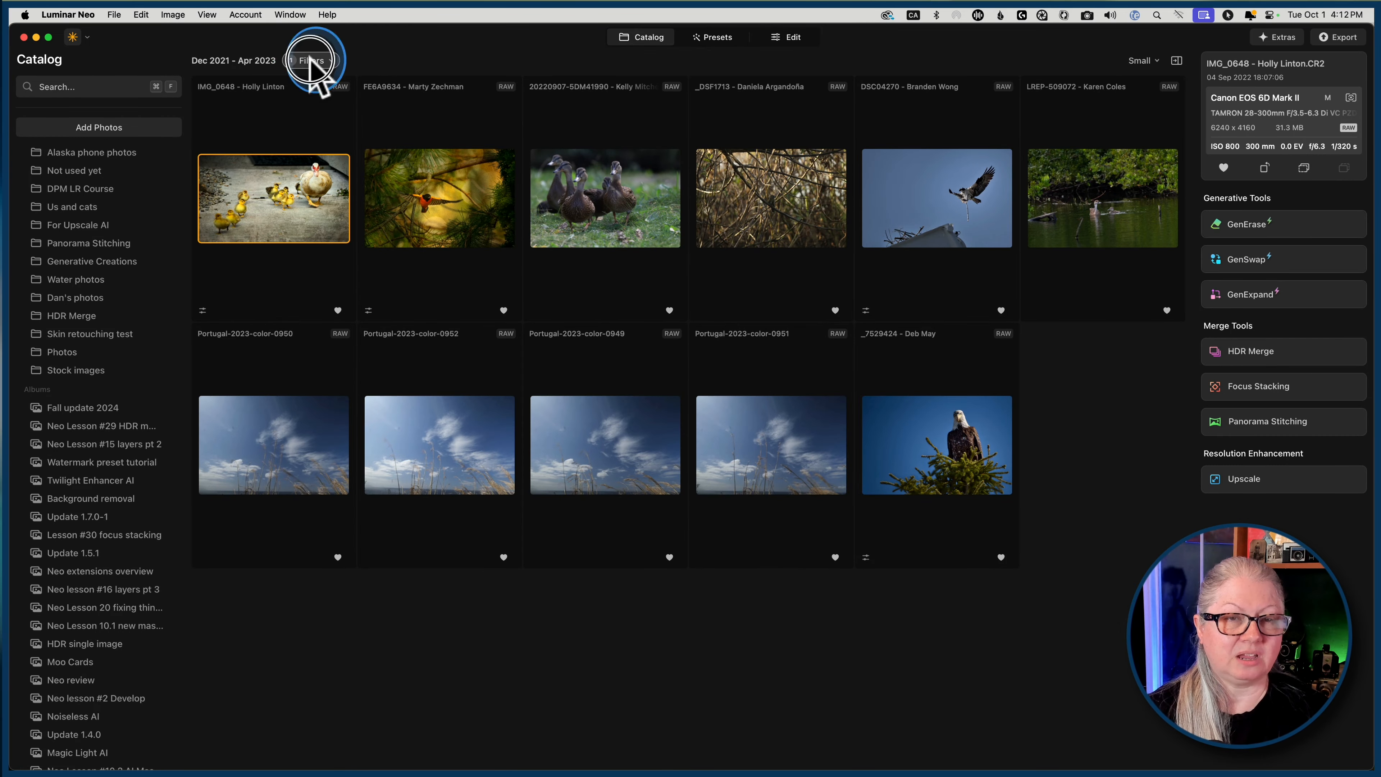
pyautogui.click(342, 117)
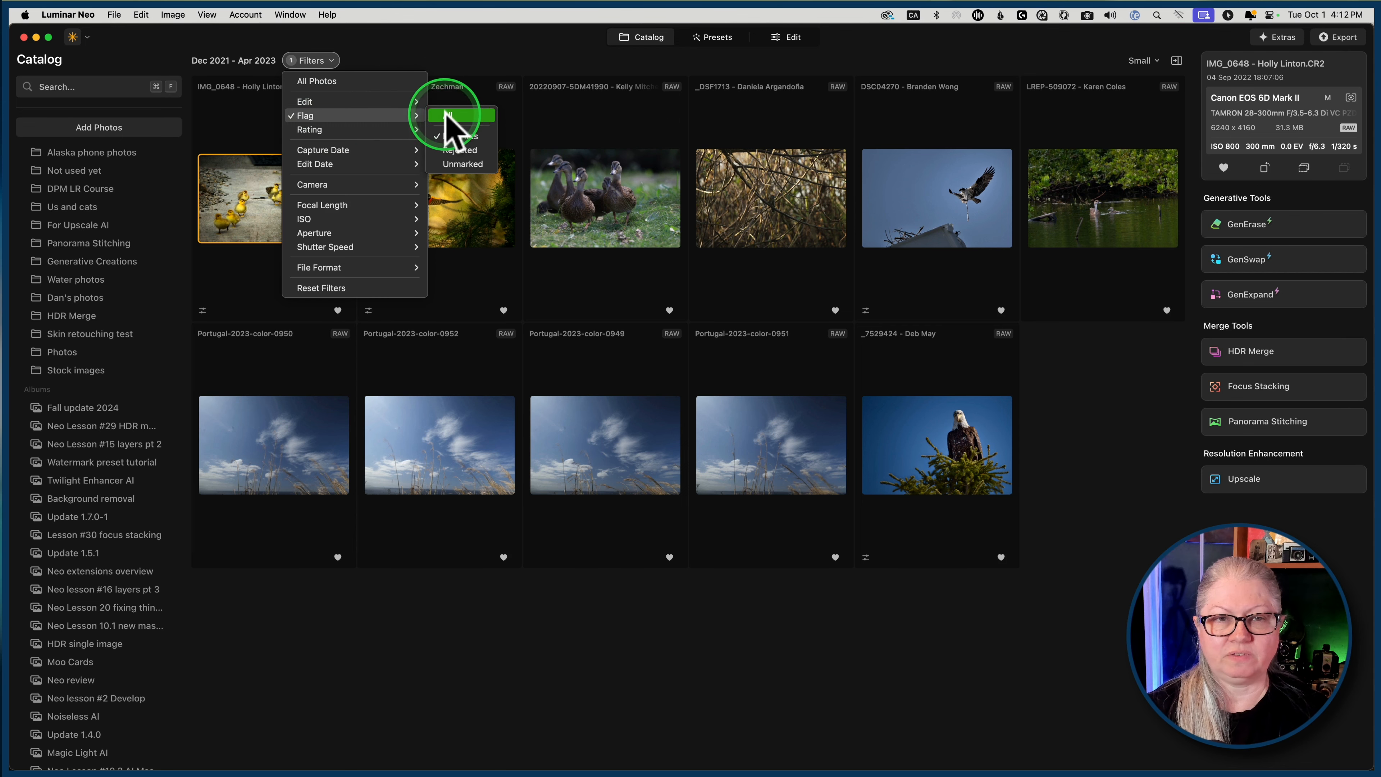
pyautogui.click(457, 115)
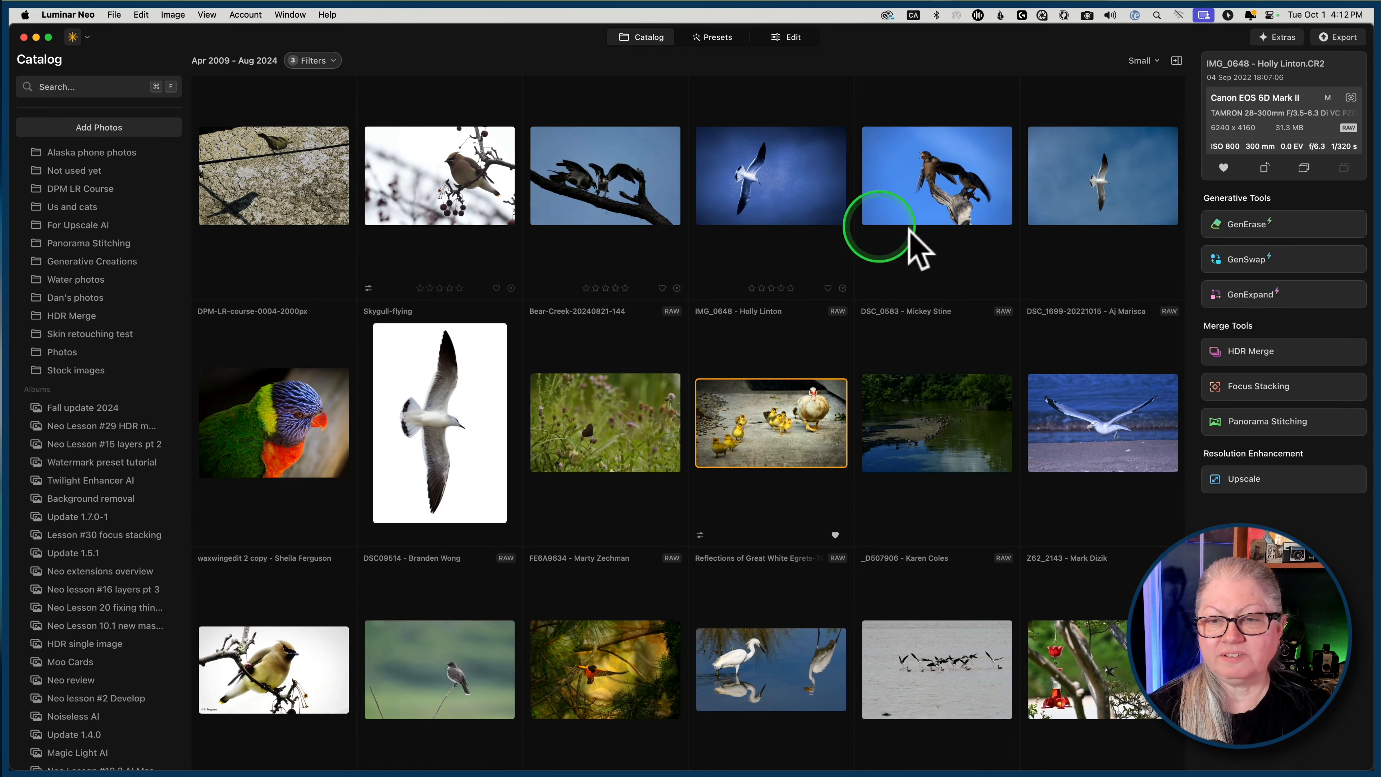
pyautogui.scroll(-5, 970, 246)
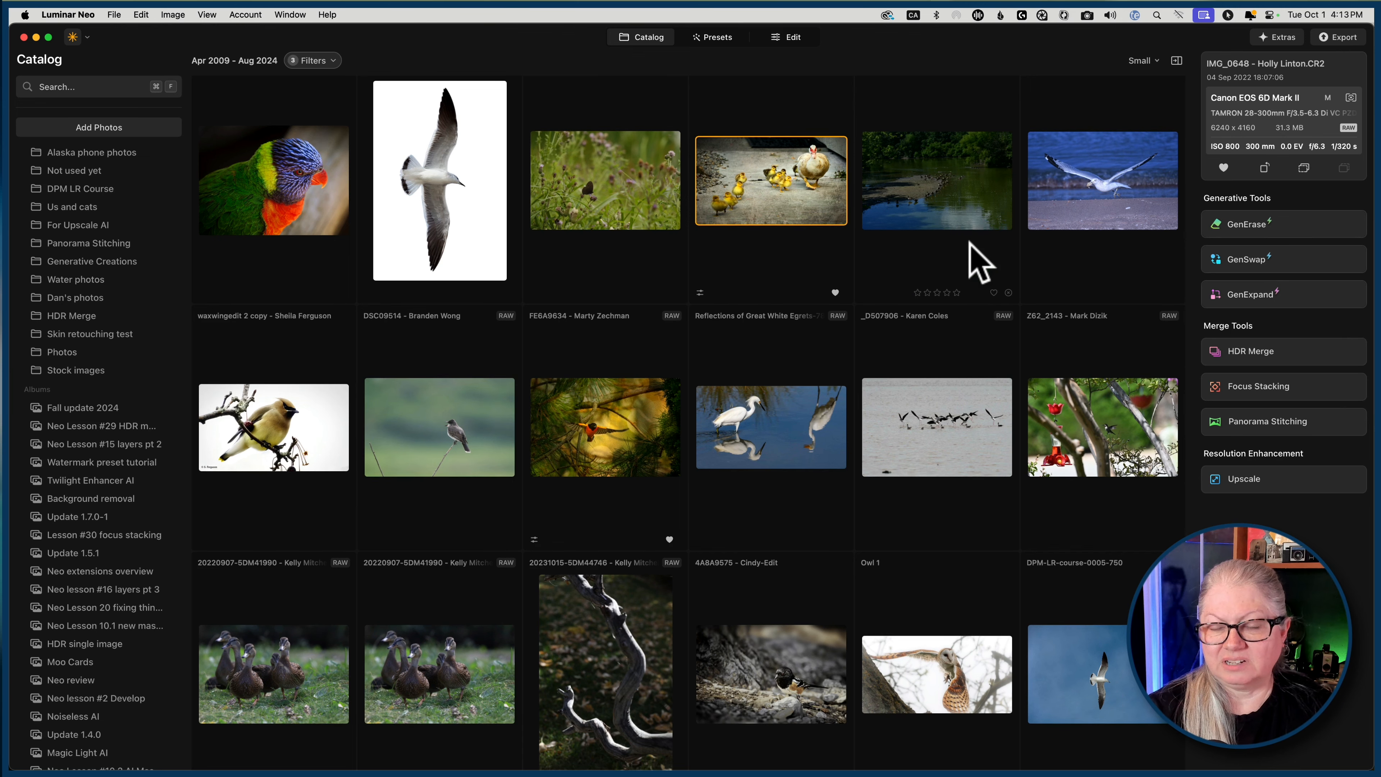
pyautogui.scroll(-3, 971, 245)
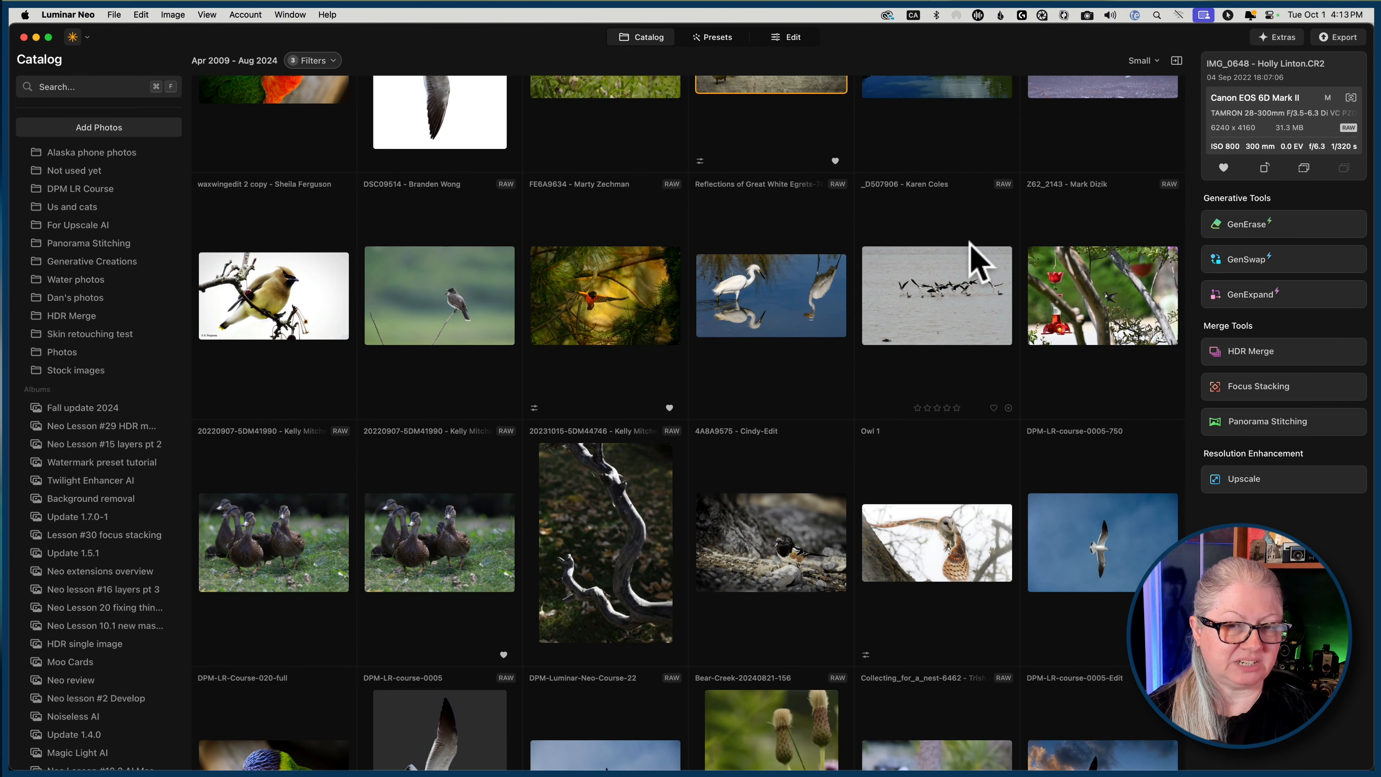
pyautogui.doubleClick(582, 566)
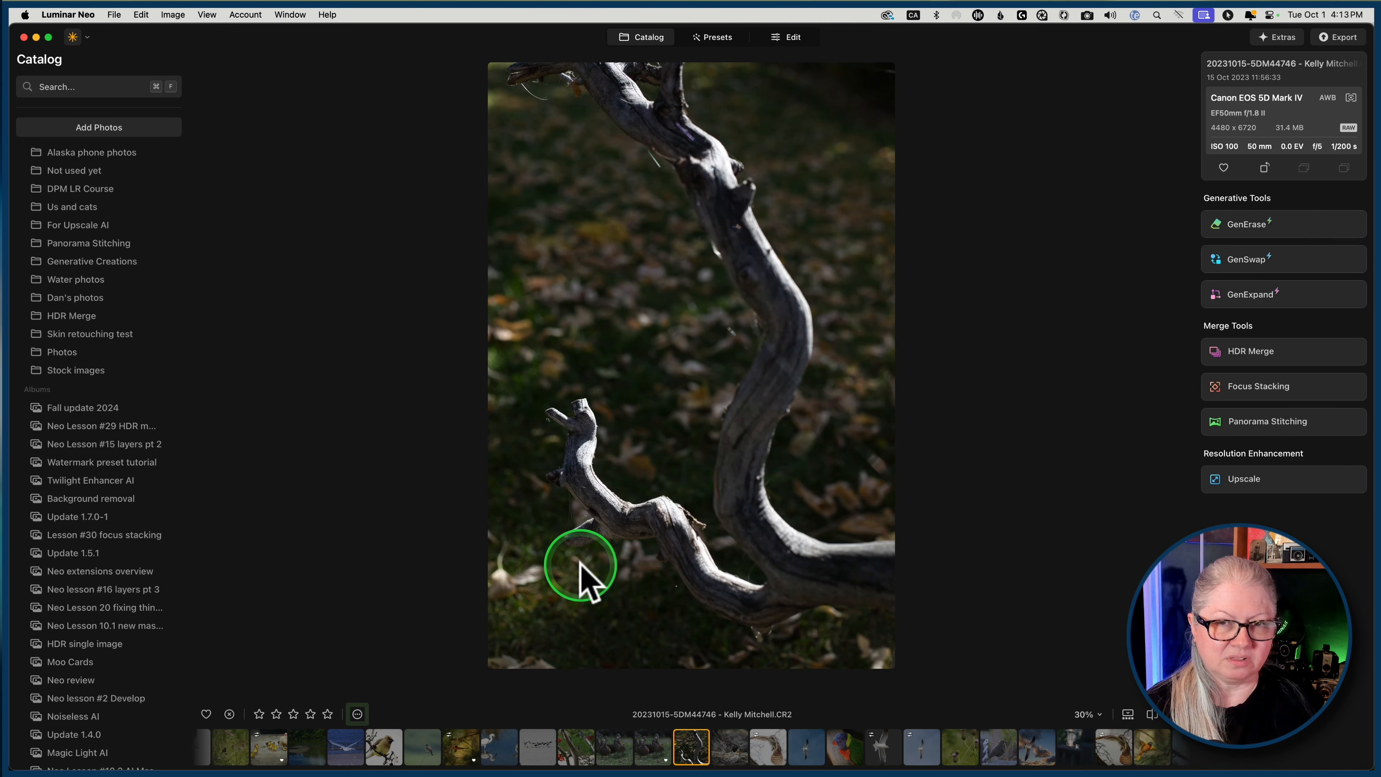
pyautogui.doubleClick(581, 566)
pyautogui.scroll(5, 585, 577)
pyautogui.click(632, 293)
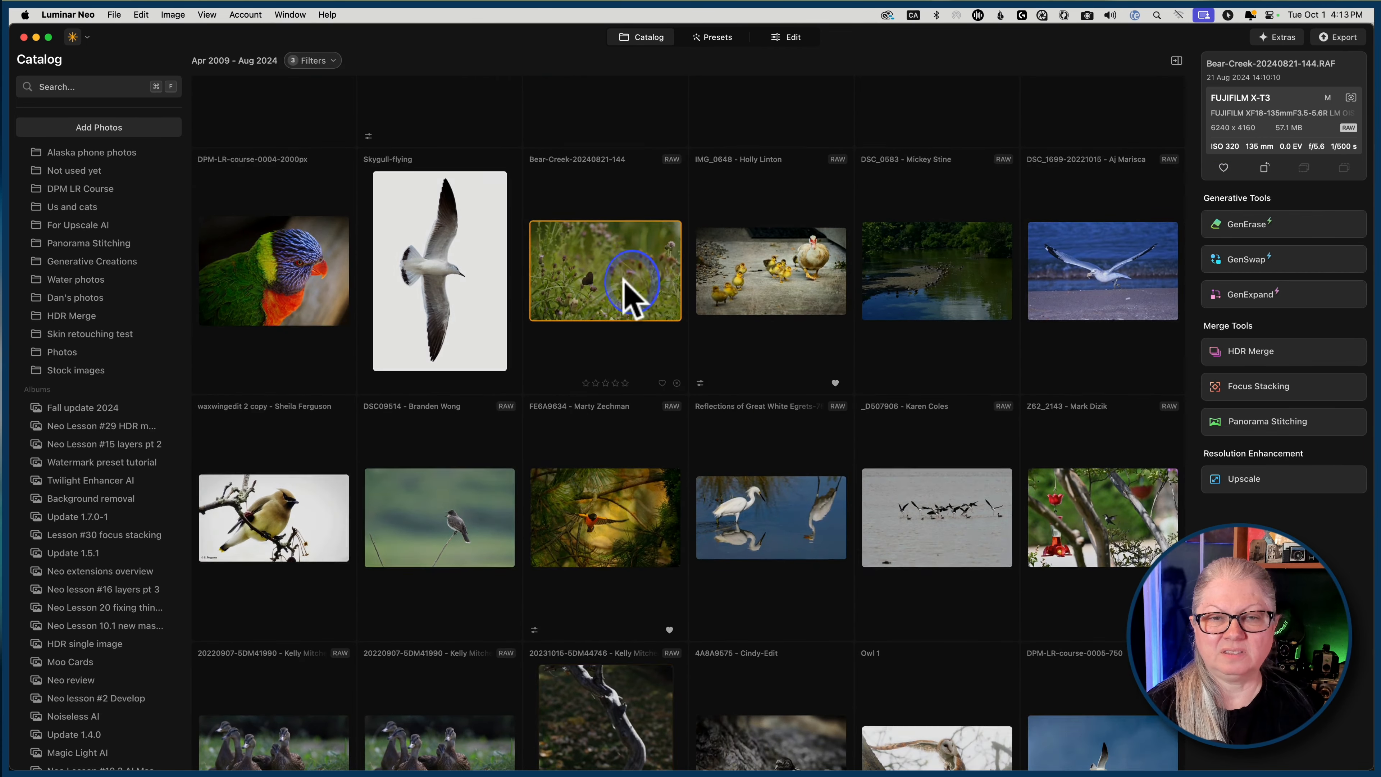
pyautogui.click(632, 293)
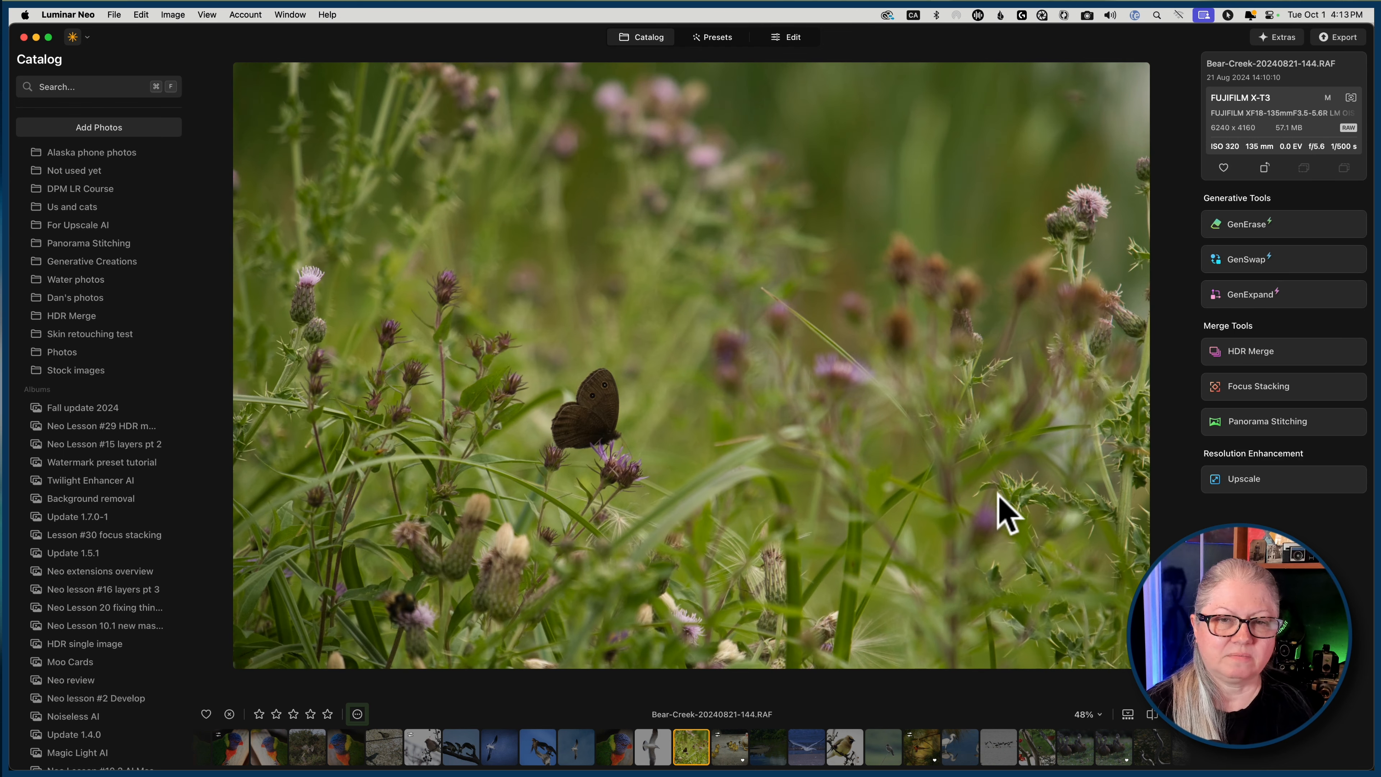
pyautogui.doubleClick(1001, 507)
pyautogui.click(939, 400)
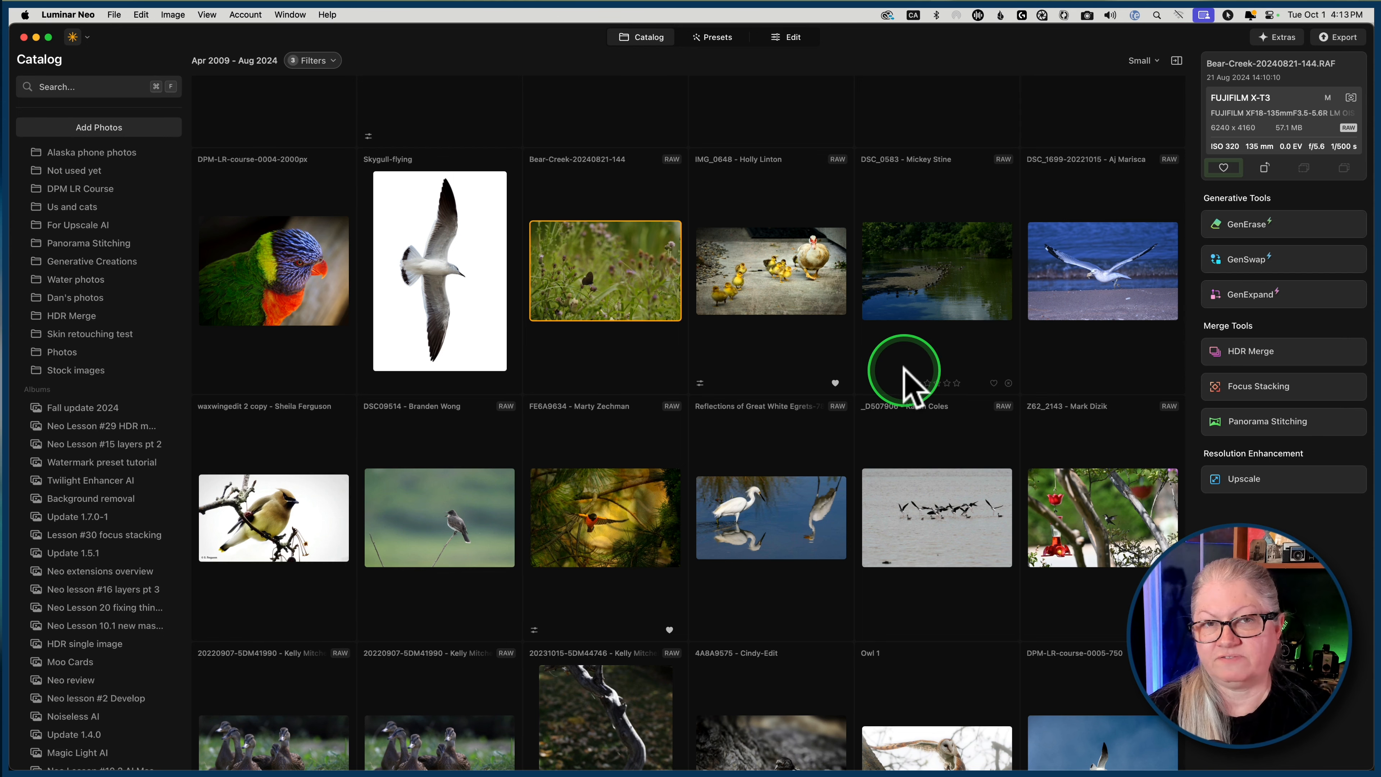
pyautogui.scroll(-10, 913, 388)
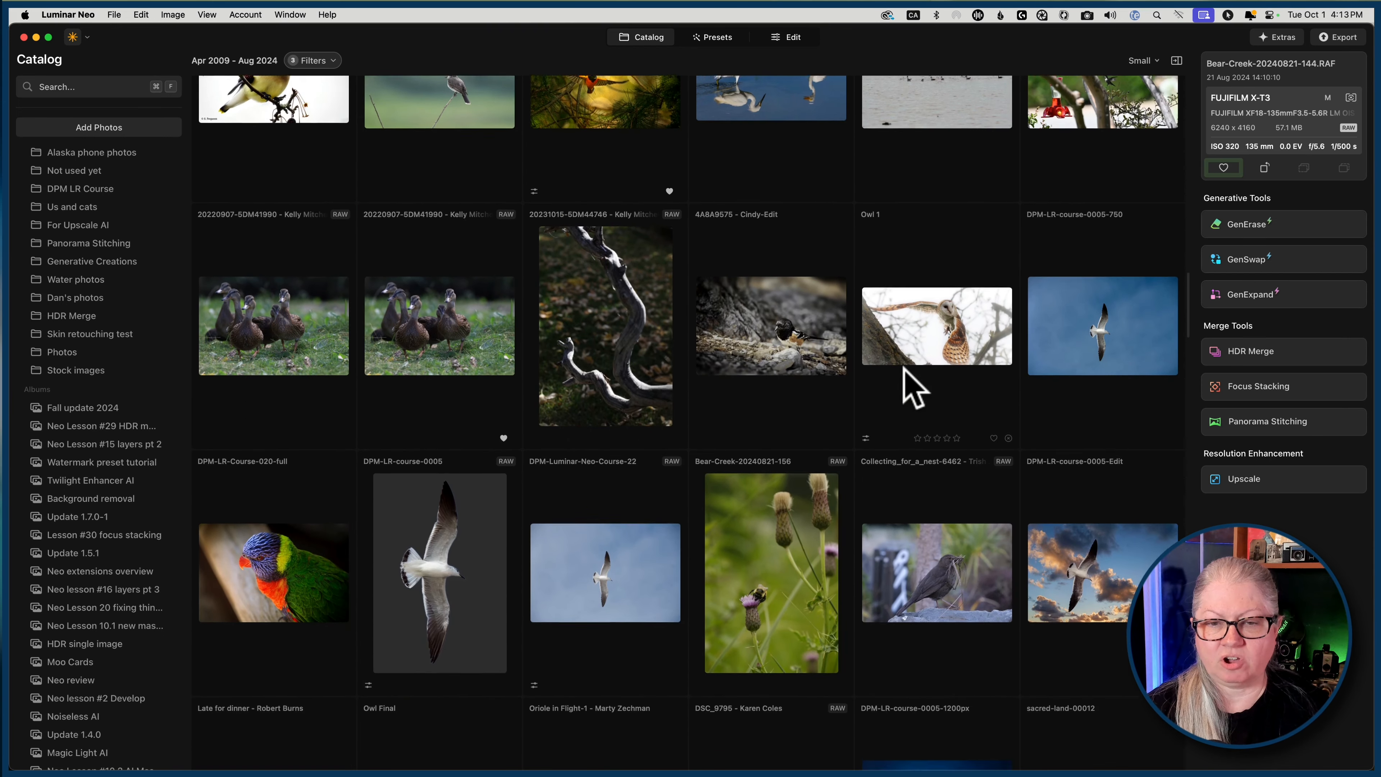
pyautogui.scroll(-5, 913, 387)
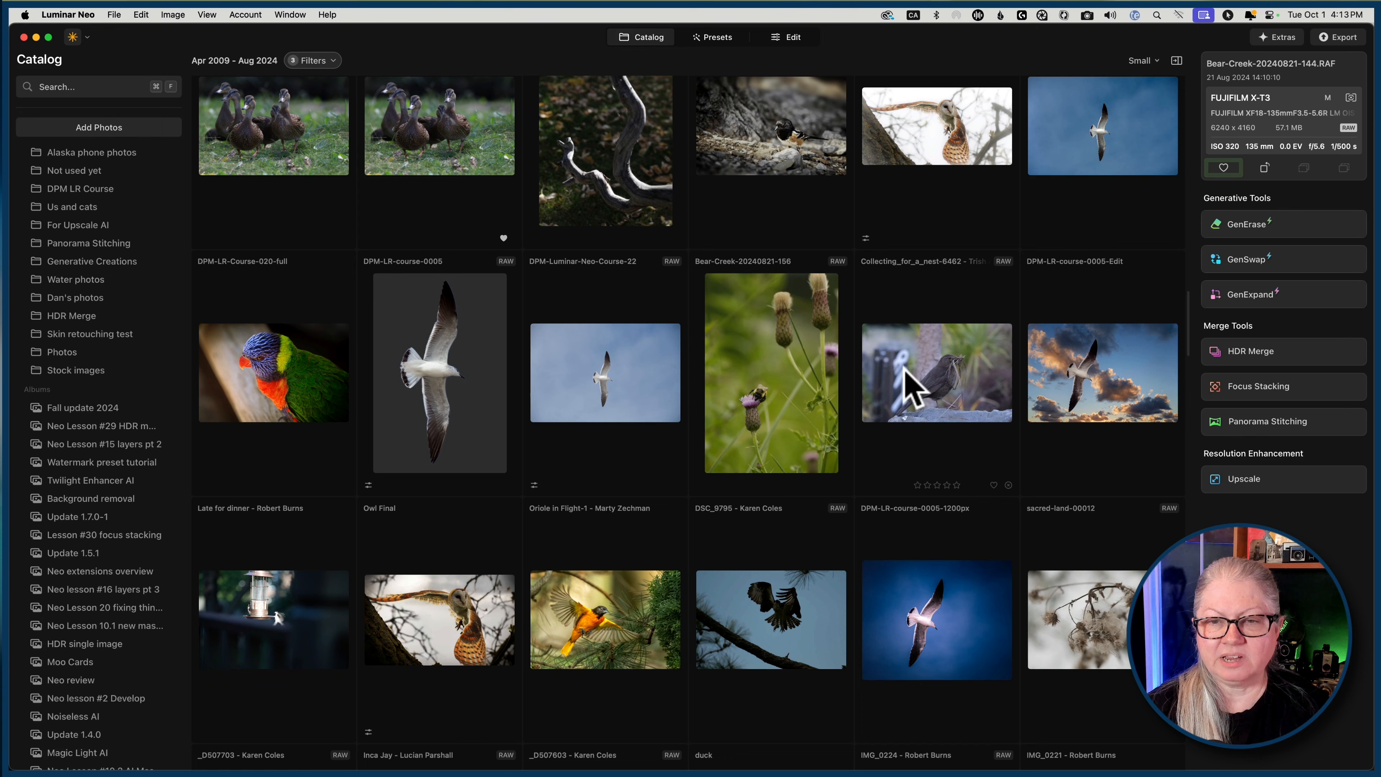
pyautogui.click(795, 429)
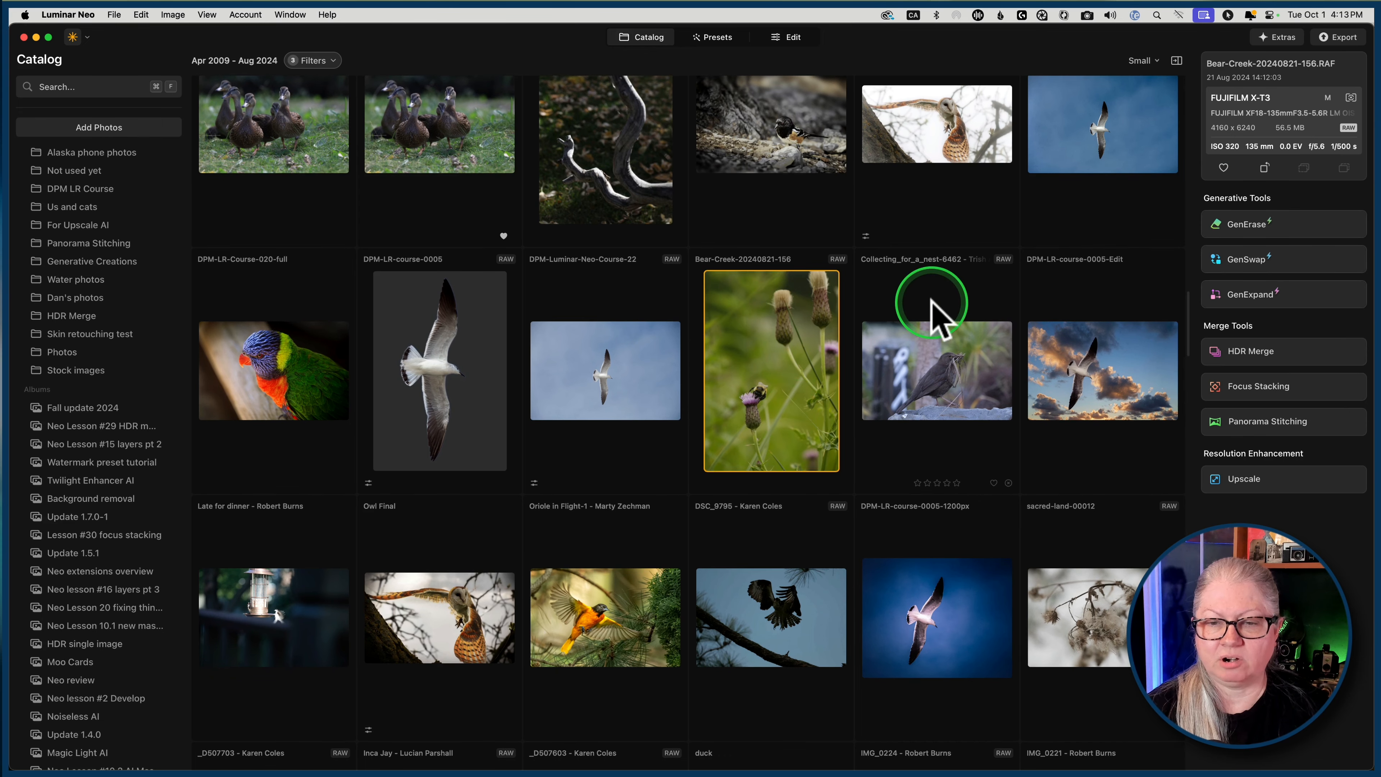
pyautogui.scroll(-8, 932, 304)
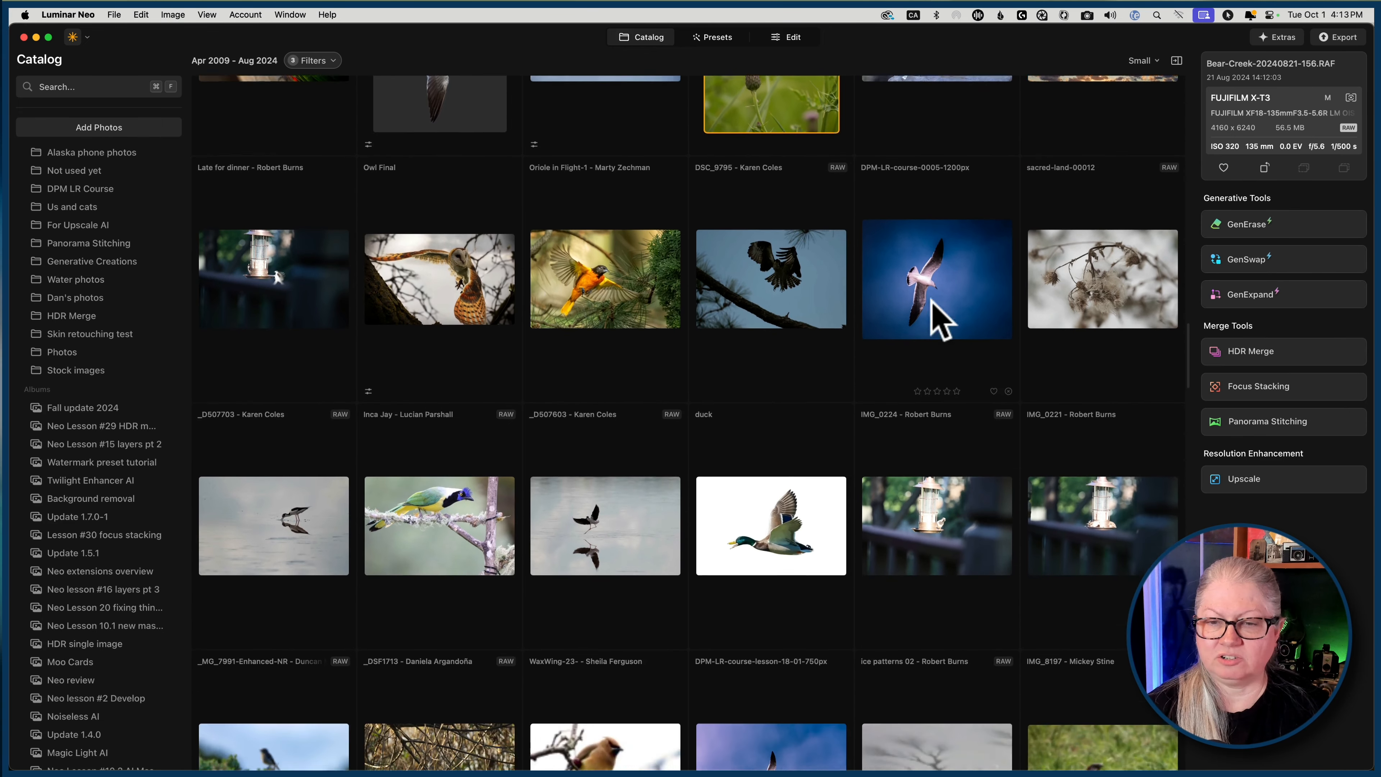
pyautogui.scroll(-10, 939, 320)
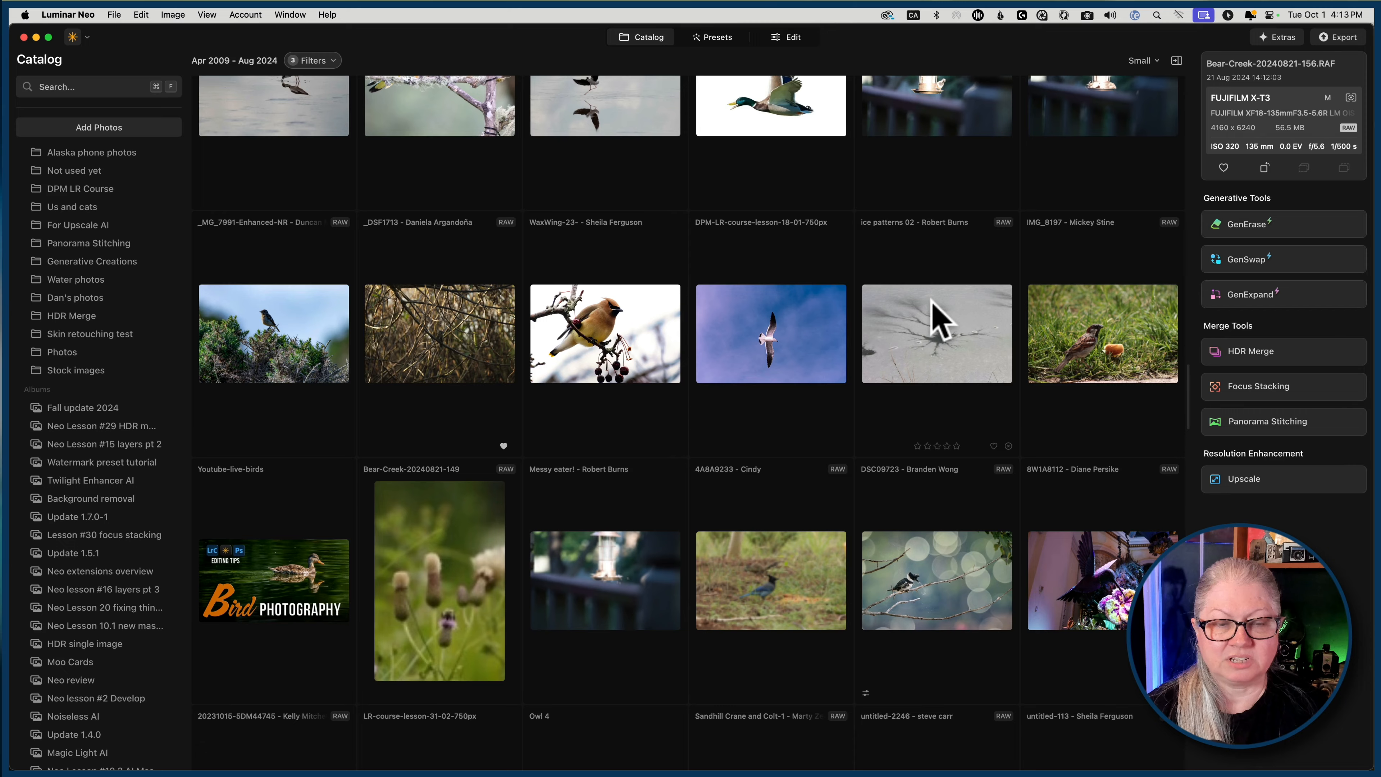
pyautogui.scroll(-6, 939, 321)
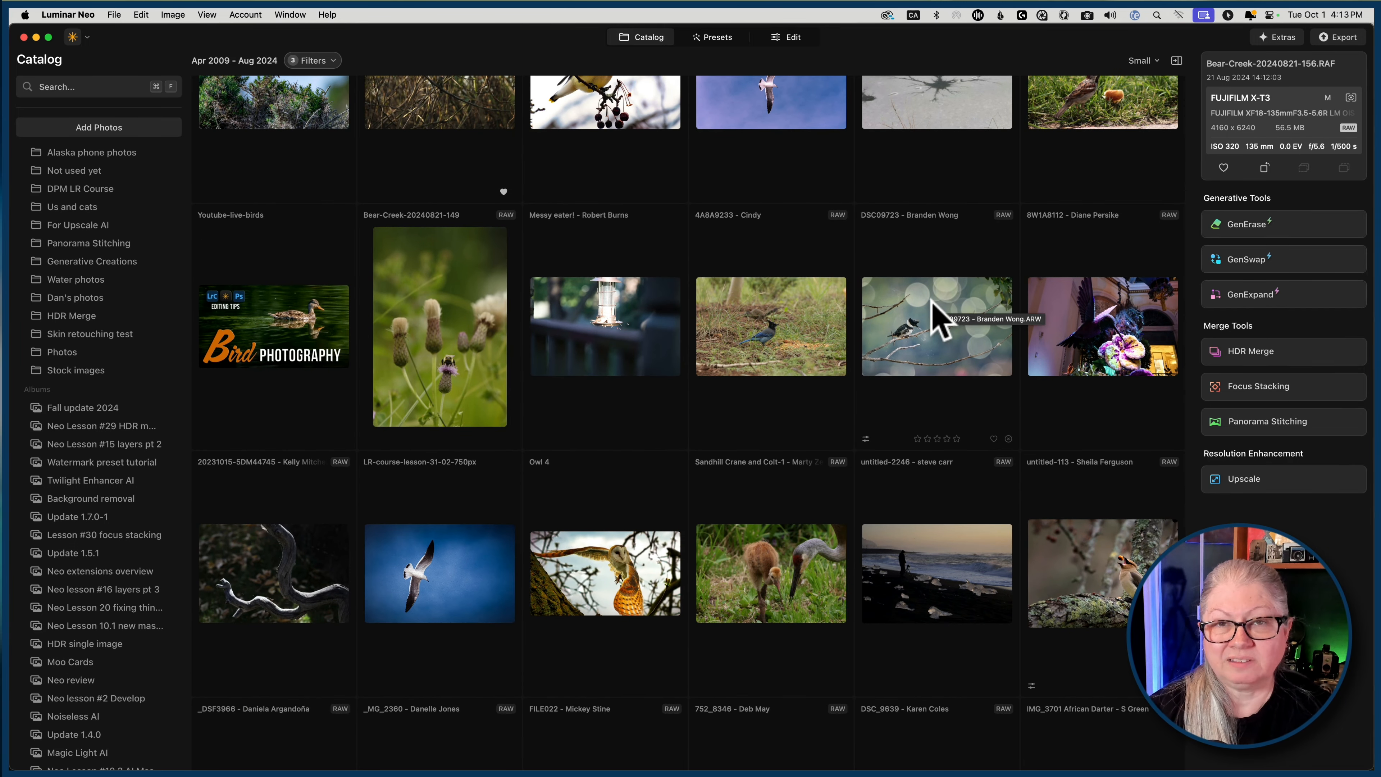
# Step: Search the catalog for "lady in yellow" and look through the matching photos
pyautogui.click(81, 86)
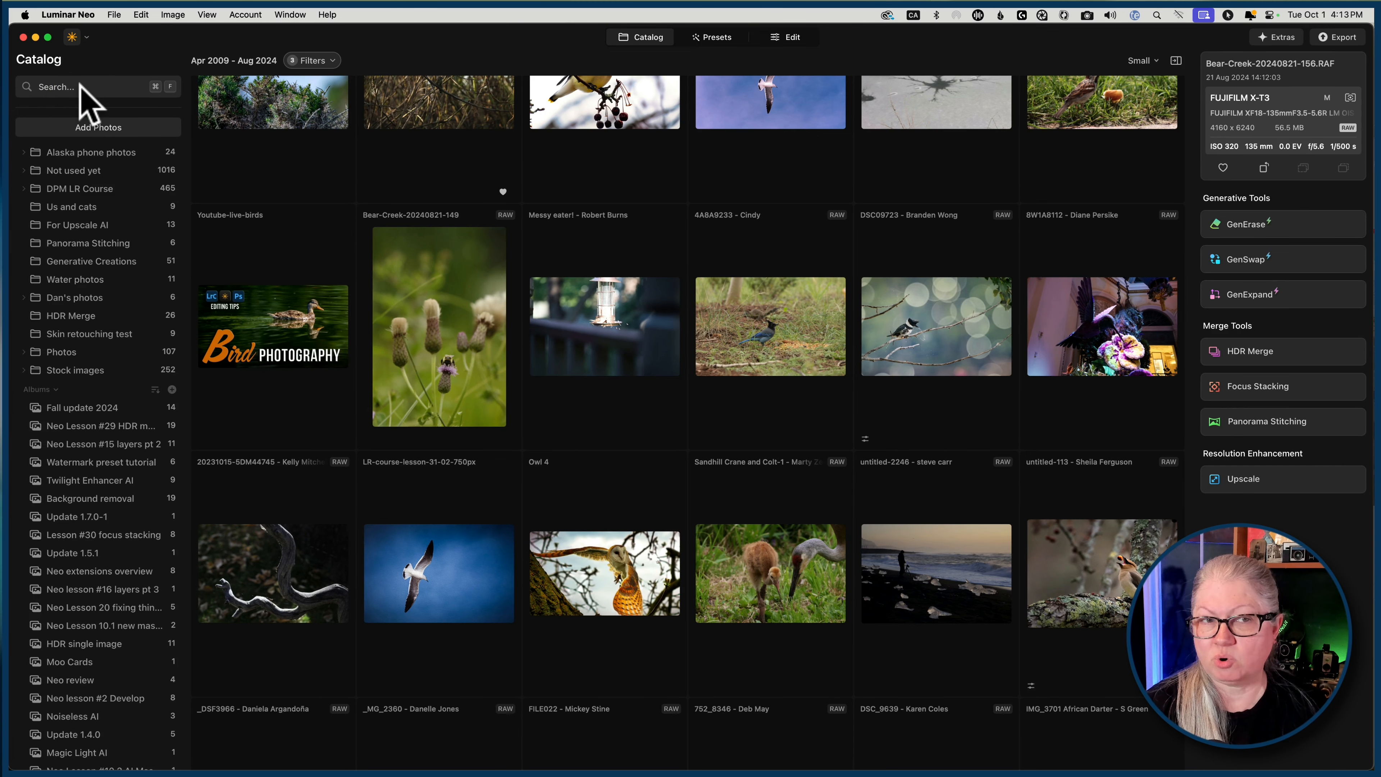
pyautogui.click(81, 87)
pyautogui.write('lady in yellow')
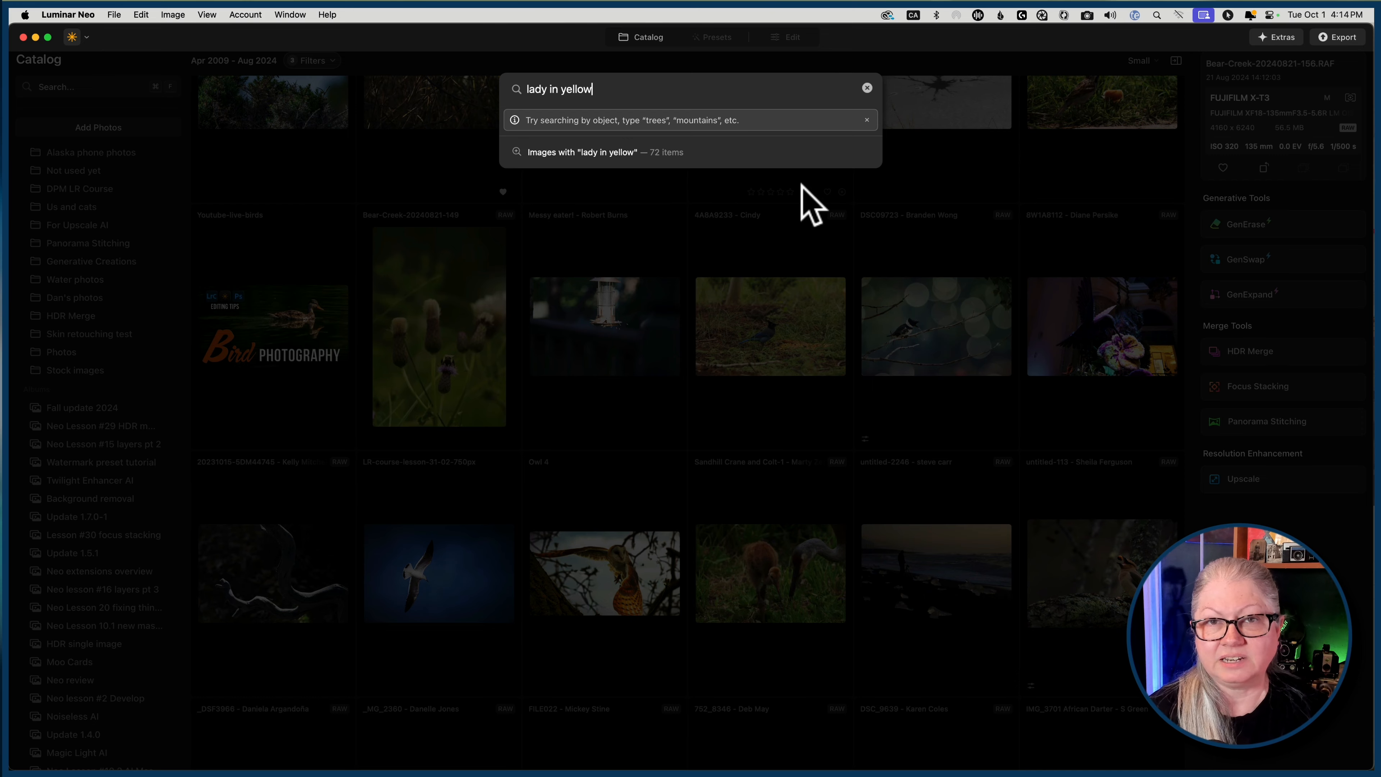
pyautogui.press('Return')
pyautogui.click(475, 84)
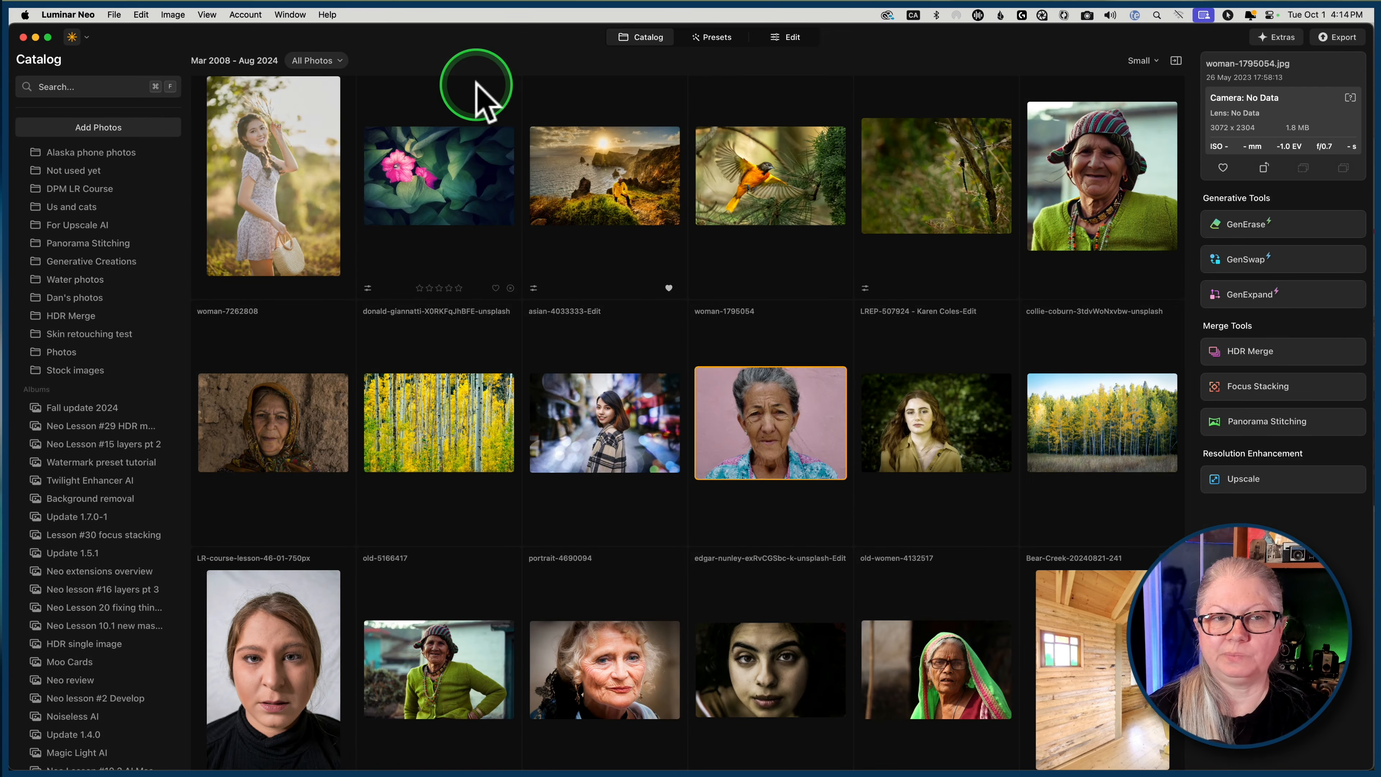
pyautogui.click(684, 376)
pyautogui.click(697, 379)
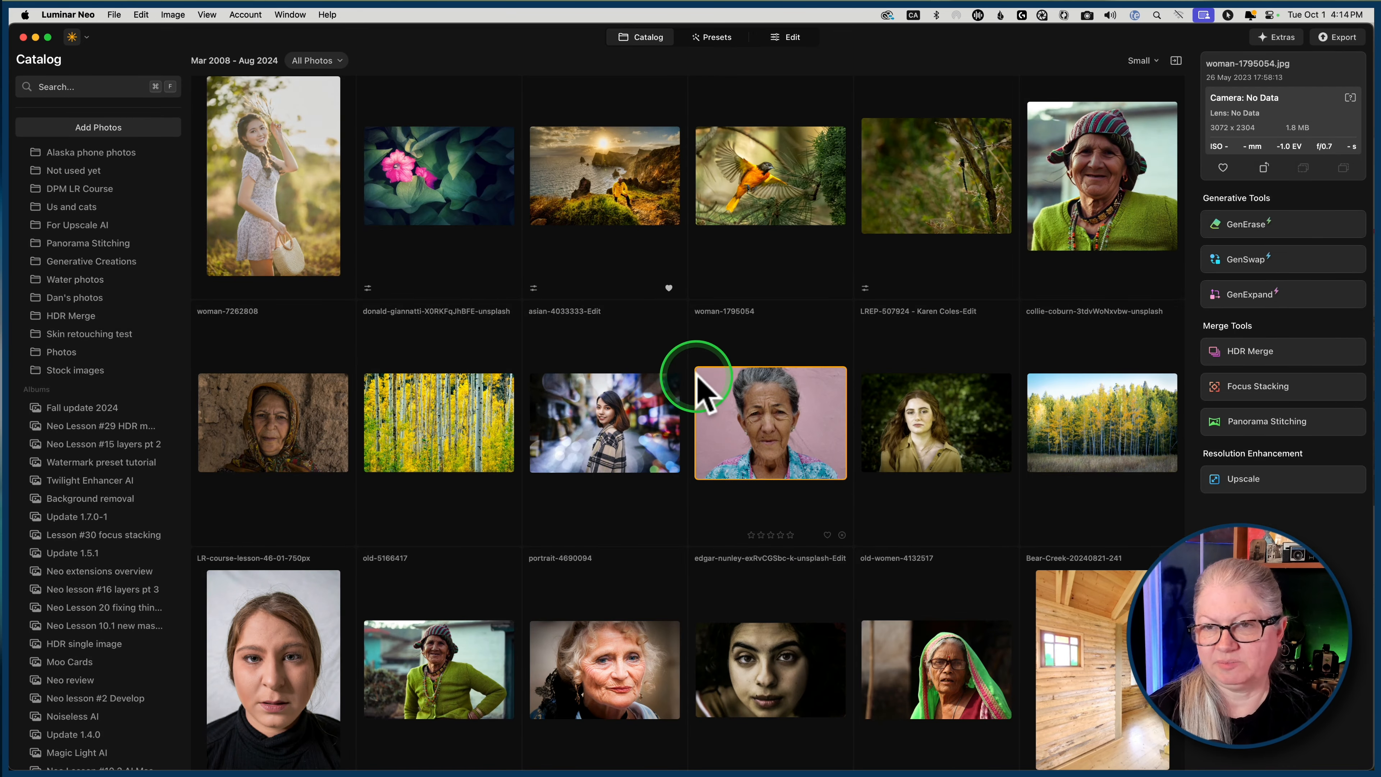
pyautogui.scroll(4, 697, 378)
pyautogui.scroll(6, 704, 393)
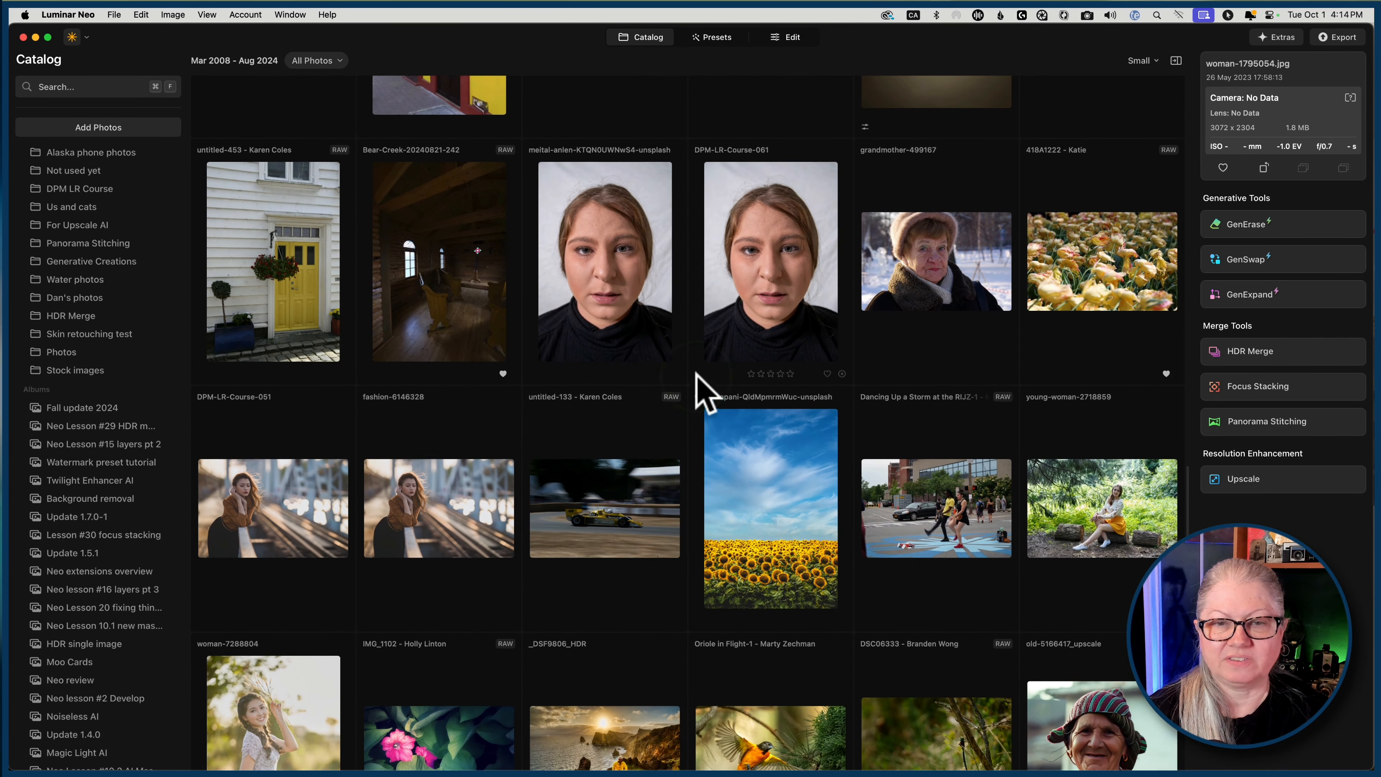
pyautogui.scroll(3, 761, 549)
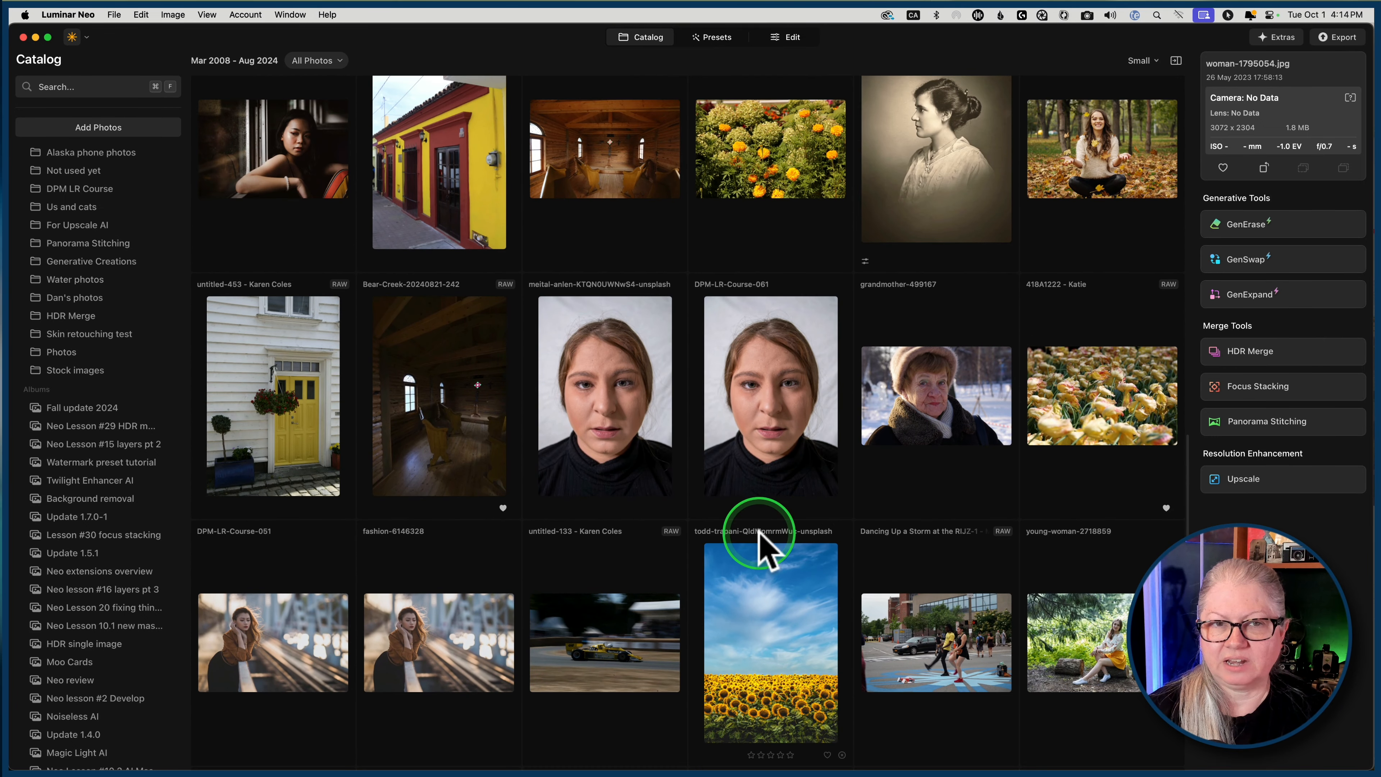
# Step: Search the catalog for "women wearing yellow" and show the images that match
pyautogui.click(70, 87)
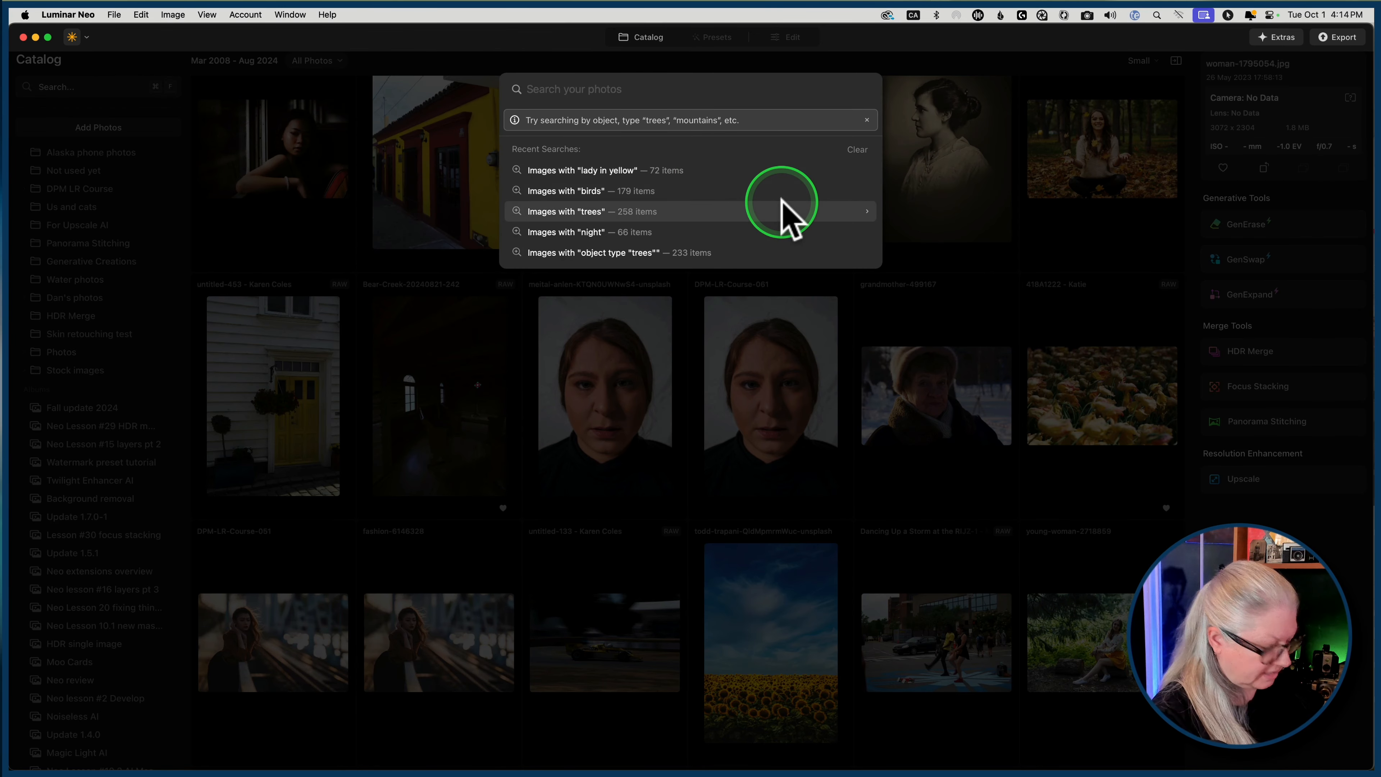
pyautogui.write('women')
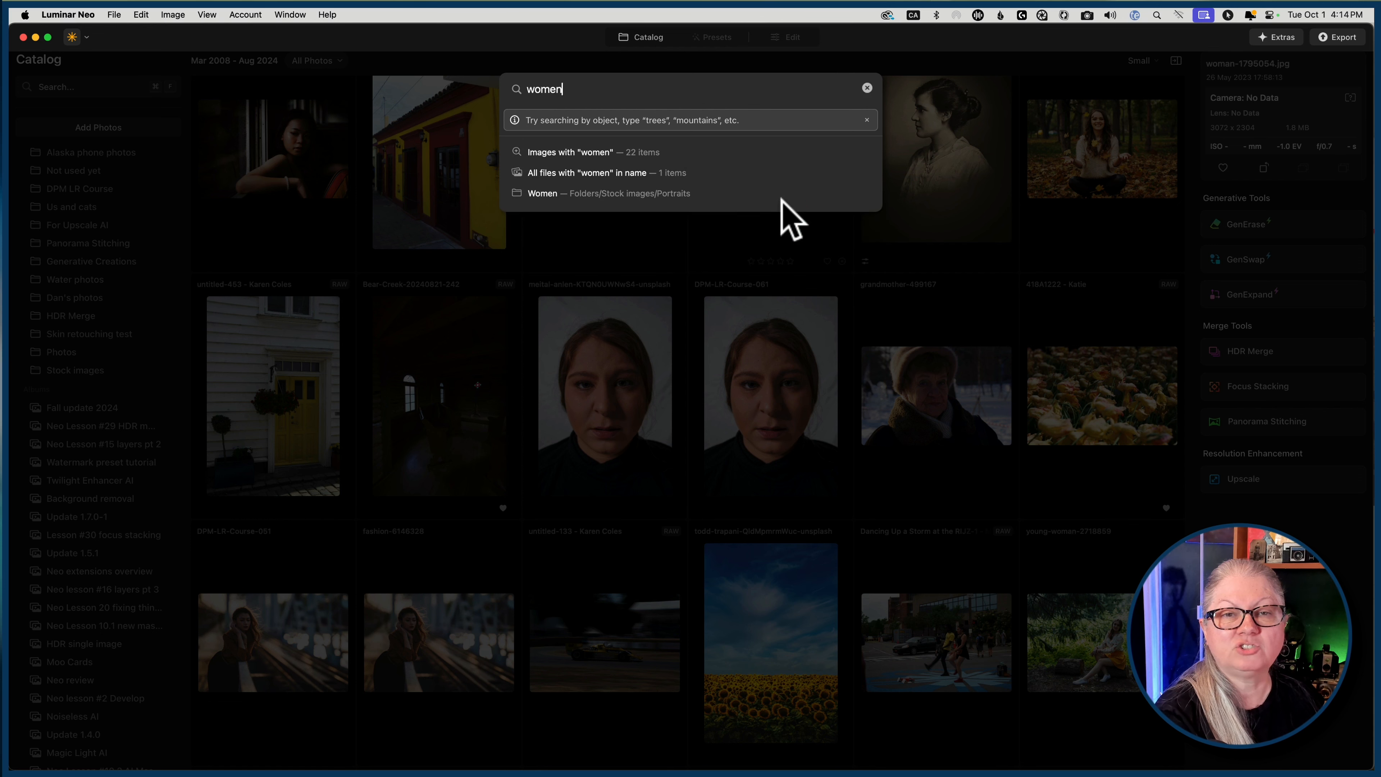
pyautogui.write(' we')
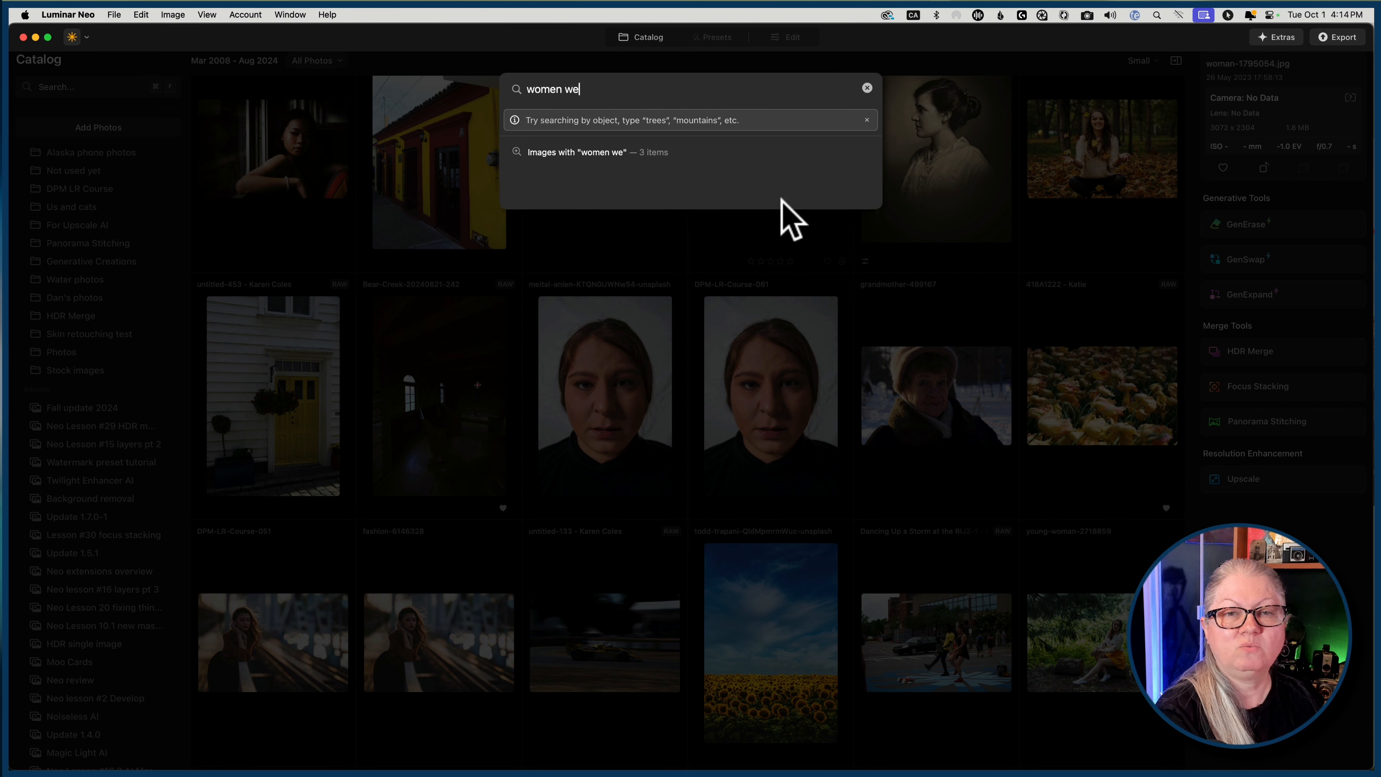
pyautogui.write('aring yellow')
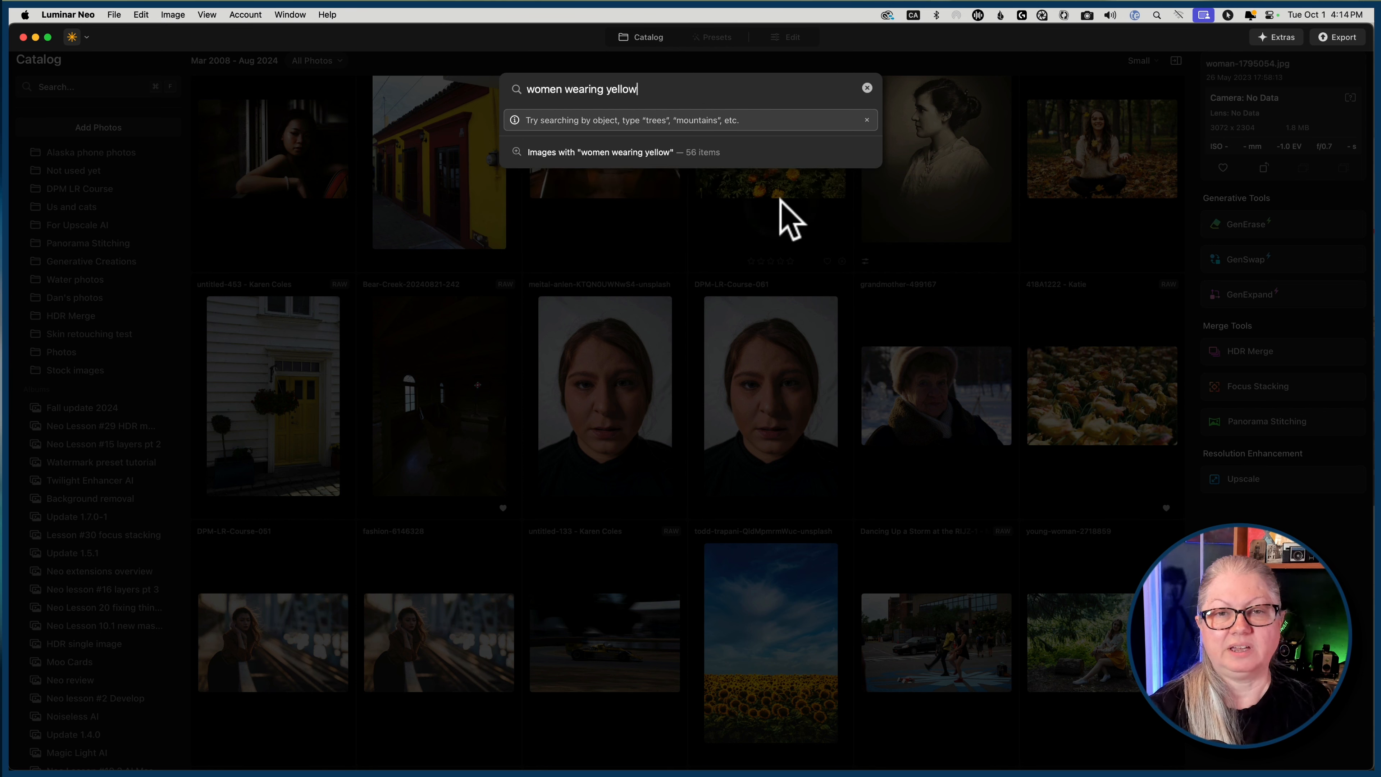
pyautogui.click(653, 151)
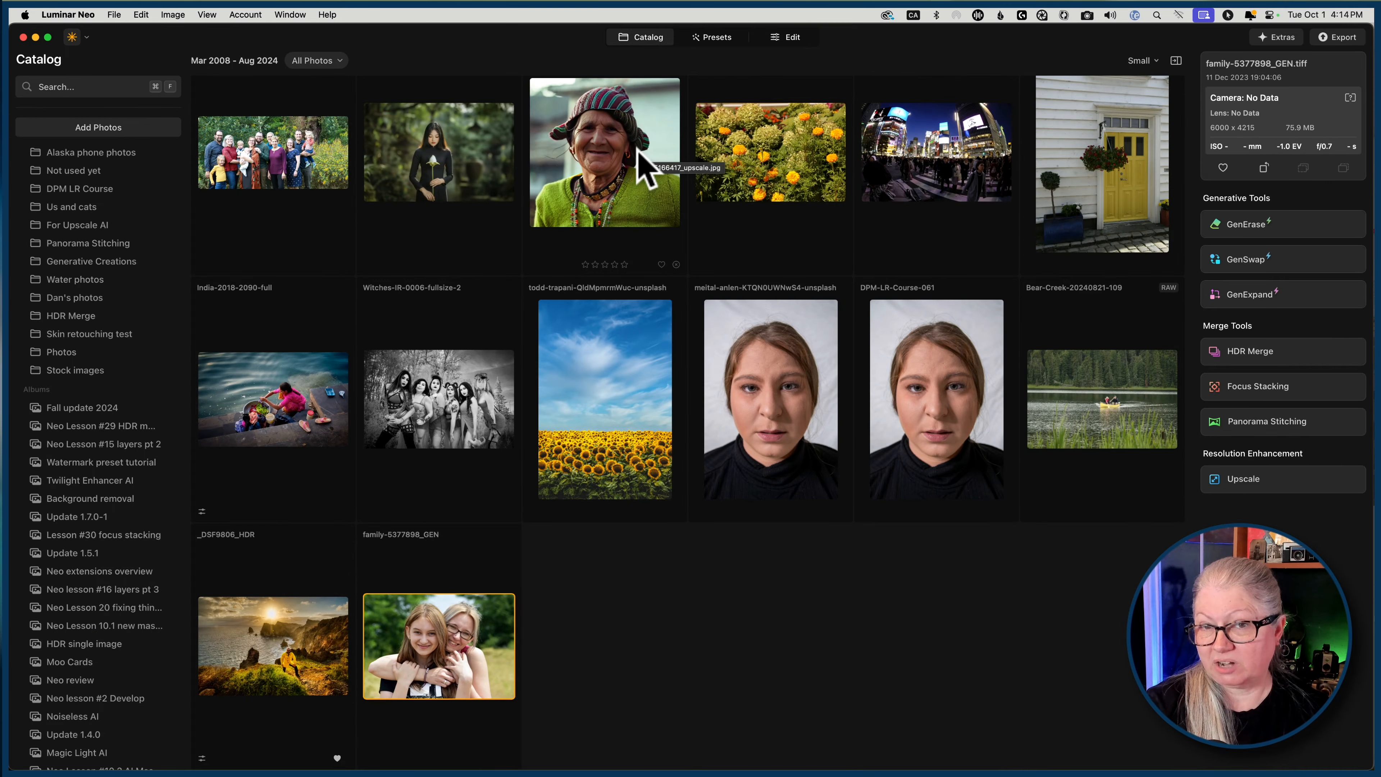
# Step: Search the catalog for "baby" and show the matching photos
pyautogui.press('super+f')
pyautogui.write('bab')
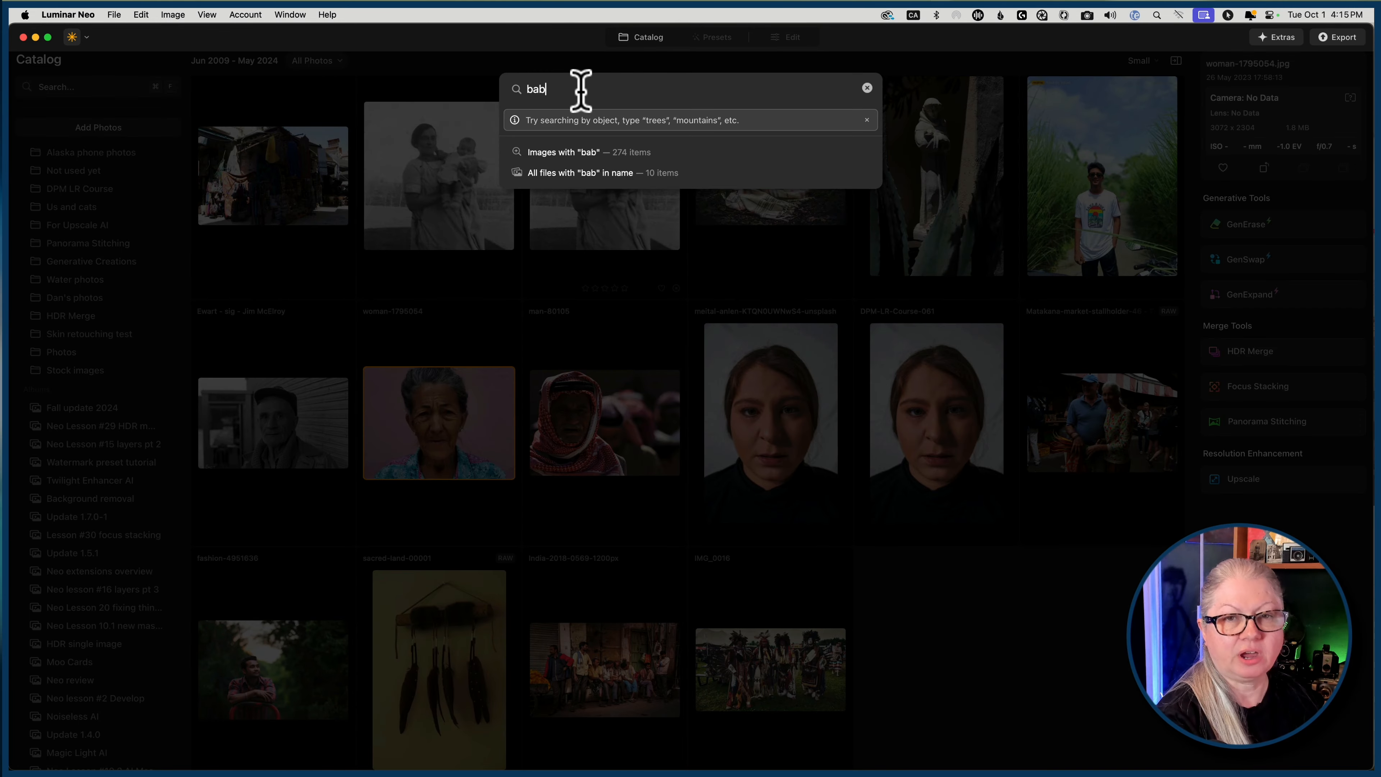
pyautogui.write('y')
pyautogui.click(866, 188)
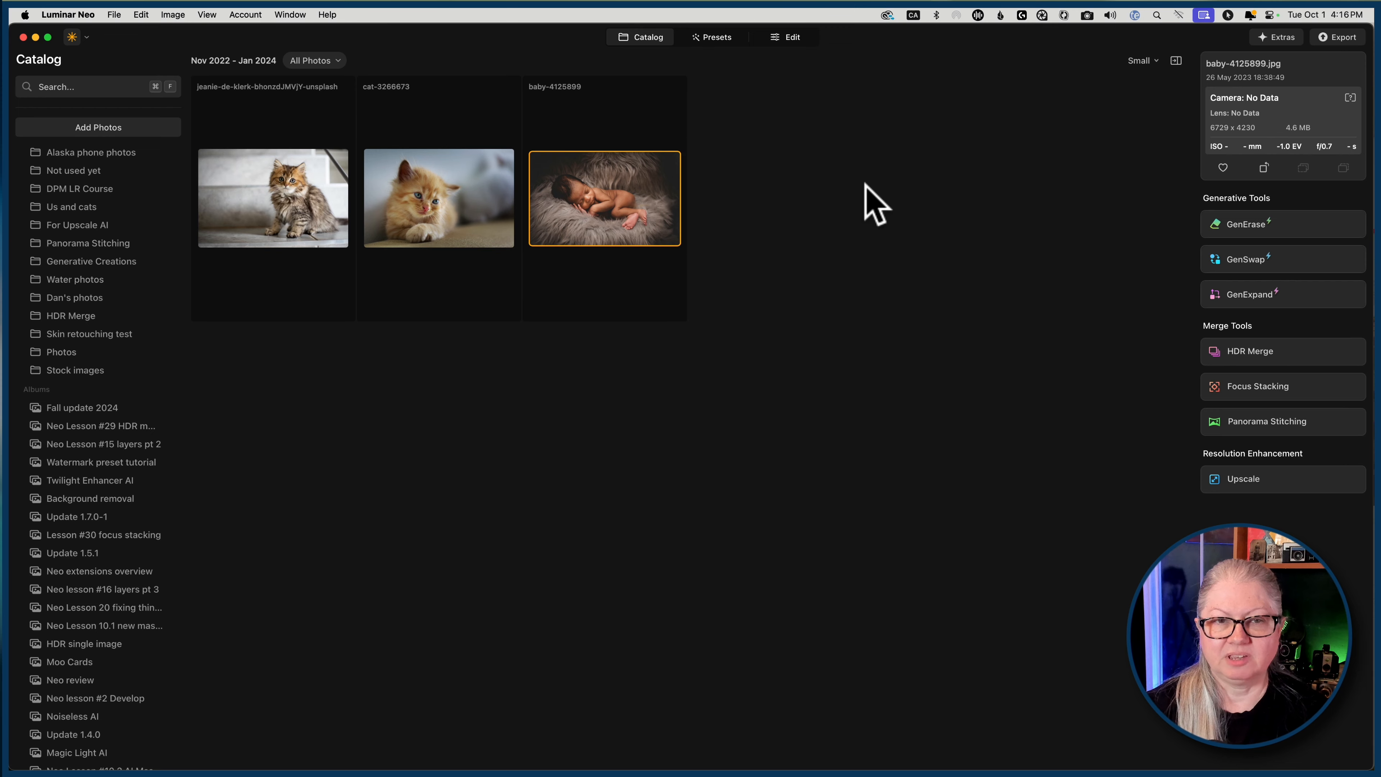
# Step: Run another catalog search for baby photos and look through the whole set of results
pyautogui.click(82, 88)
pyautogui.click(741, 340)
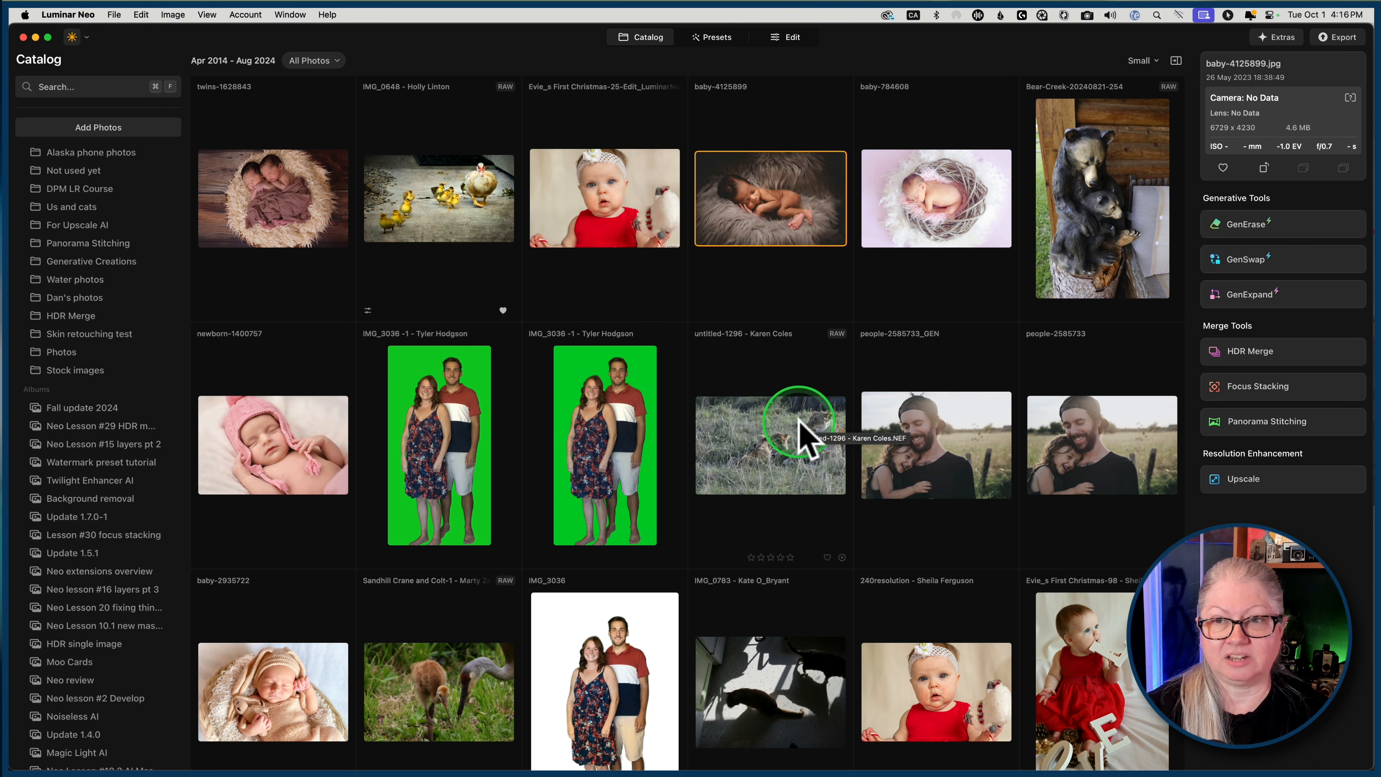
pyautogui.scroll(-5, 807, 440)
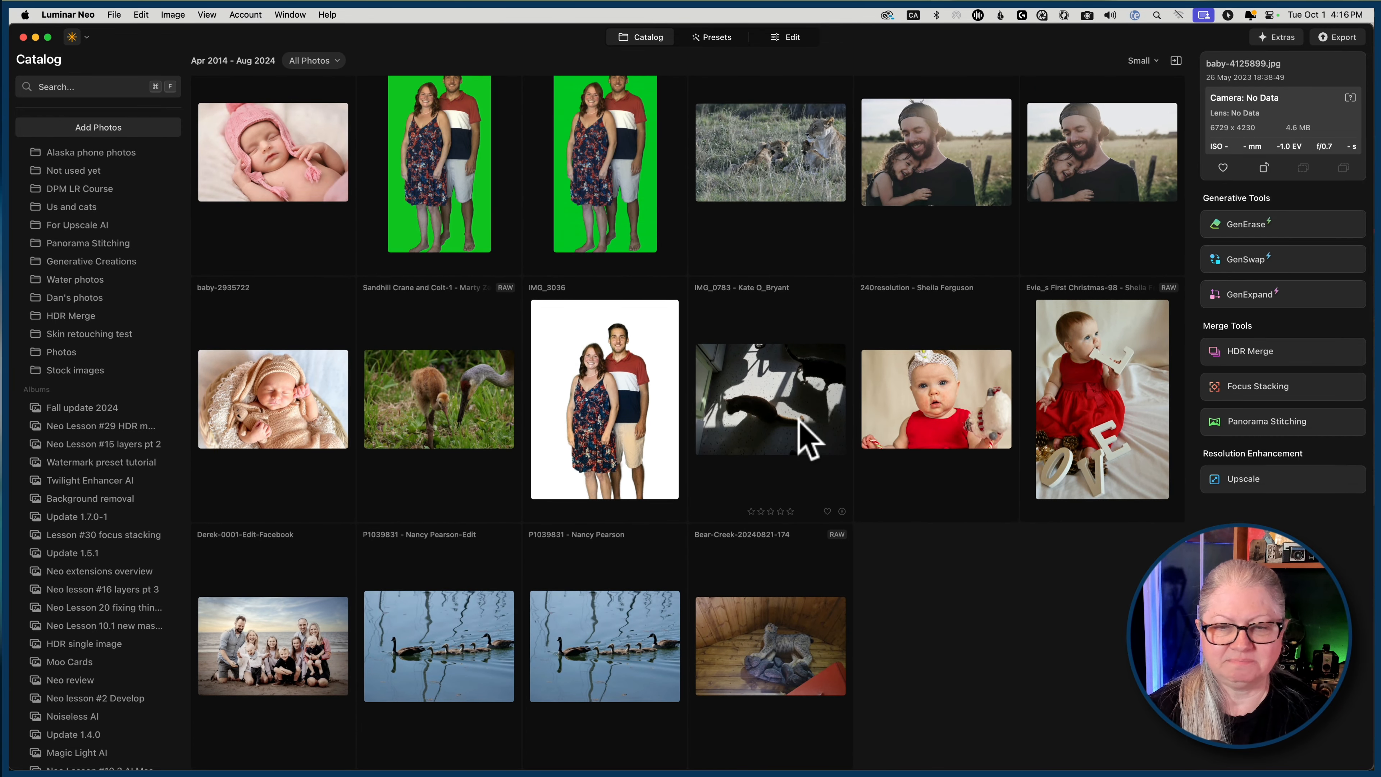
pyautogui.scroll(5, 807, 441)
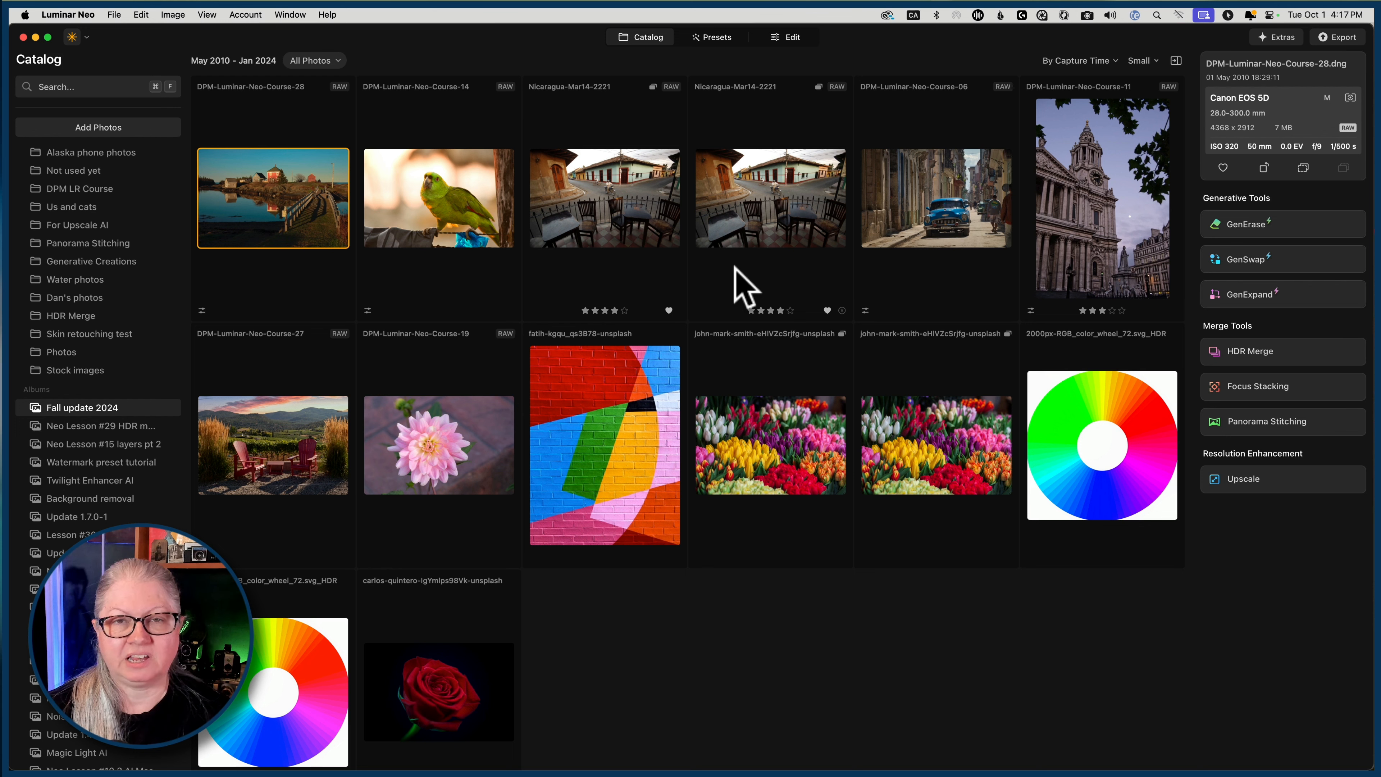
# Step: Open the first Nicaragua-Mar14-2221 photo of the Fall update 2024 album for editing and expand the Develop tool
pyautogui.click(632, 222)
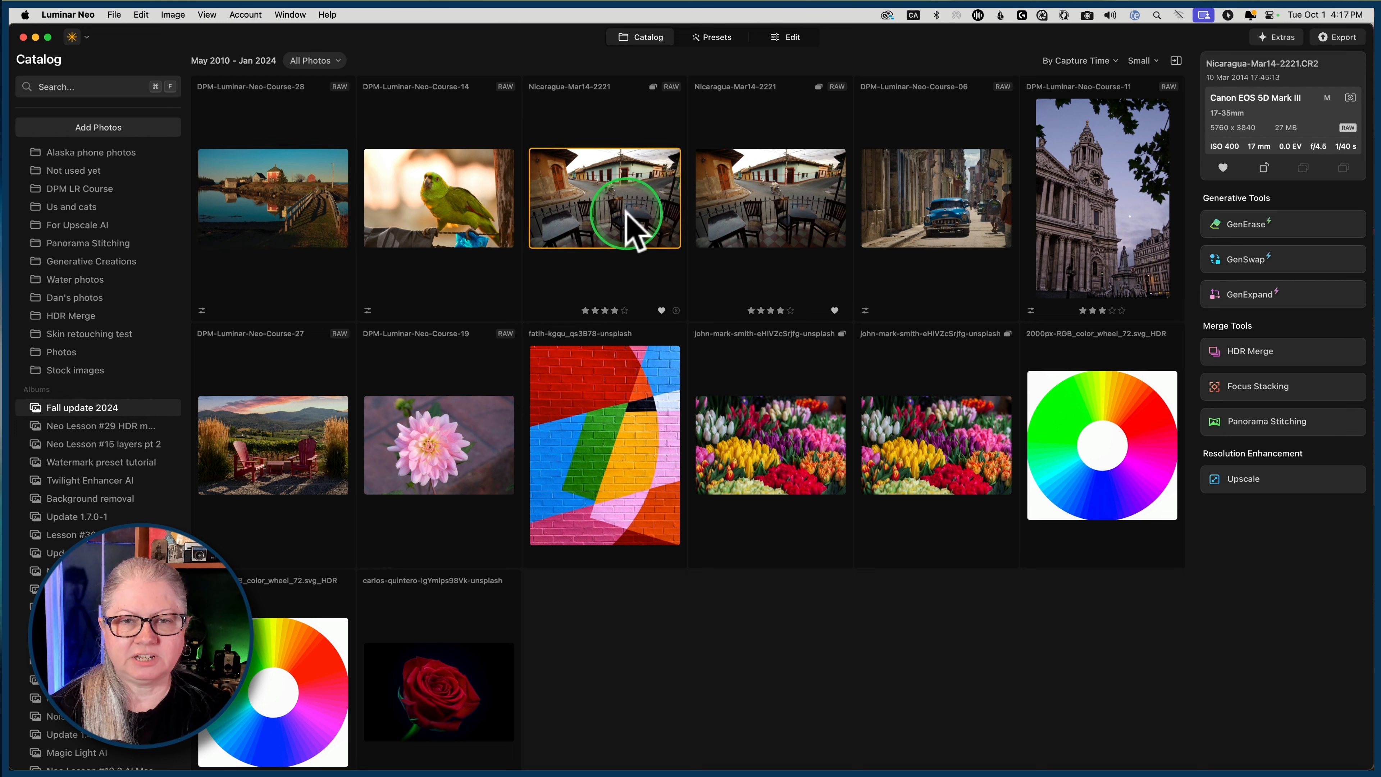
pyautogui.click(789, 38)
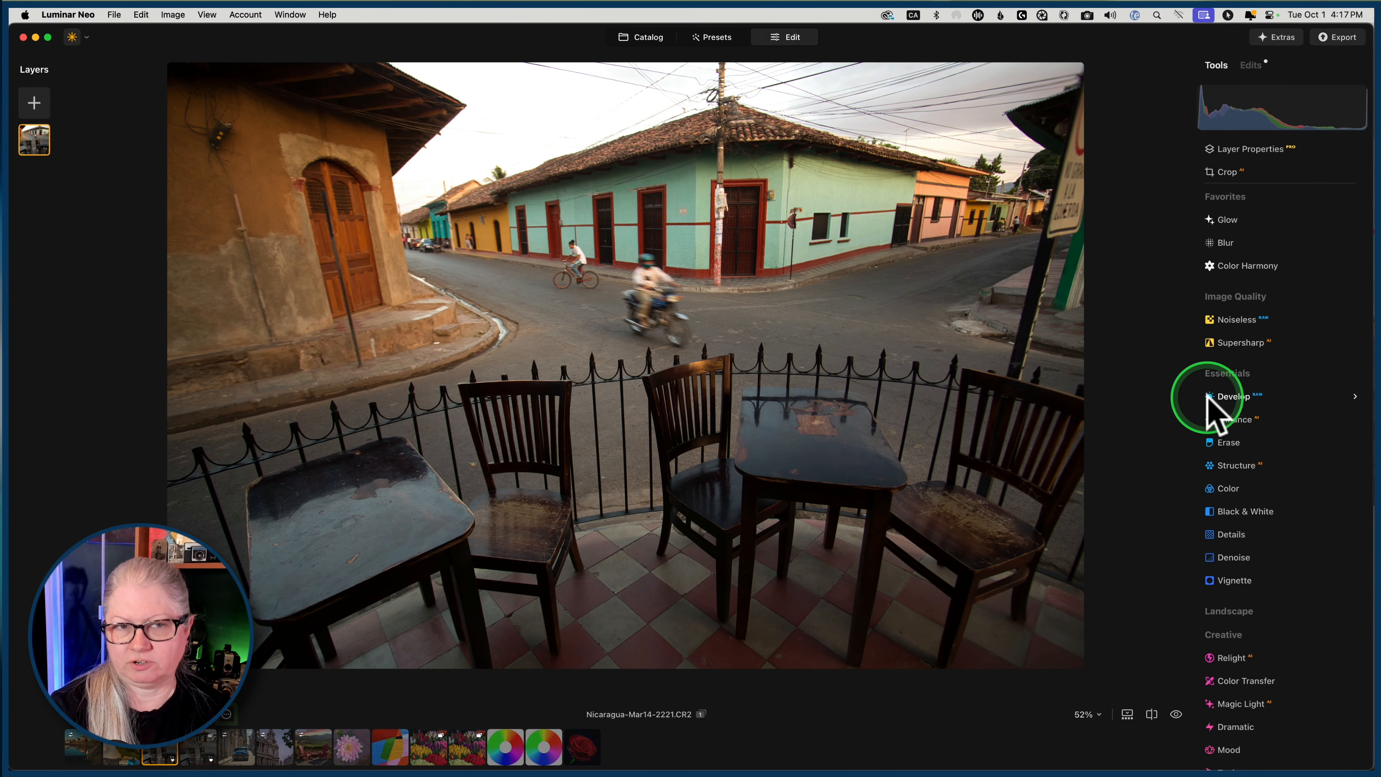
pyautogui.scroll(-2, 1242, 401)
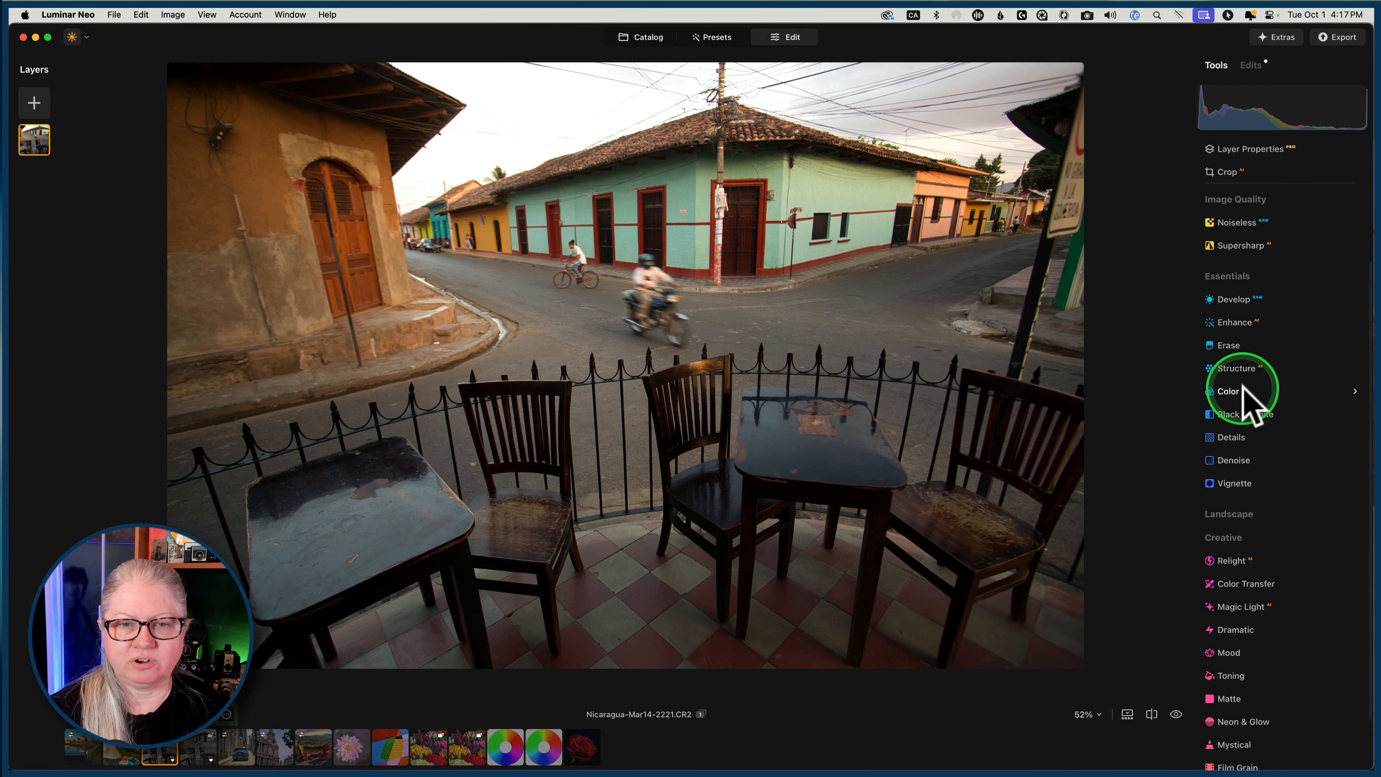
pyautogui.scroll(1, 1244, 385)
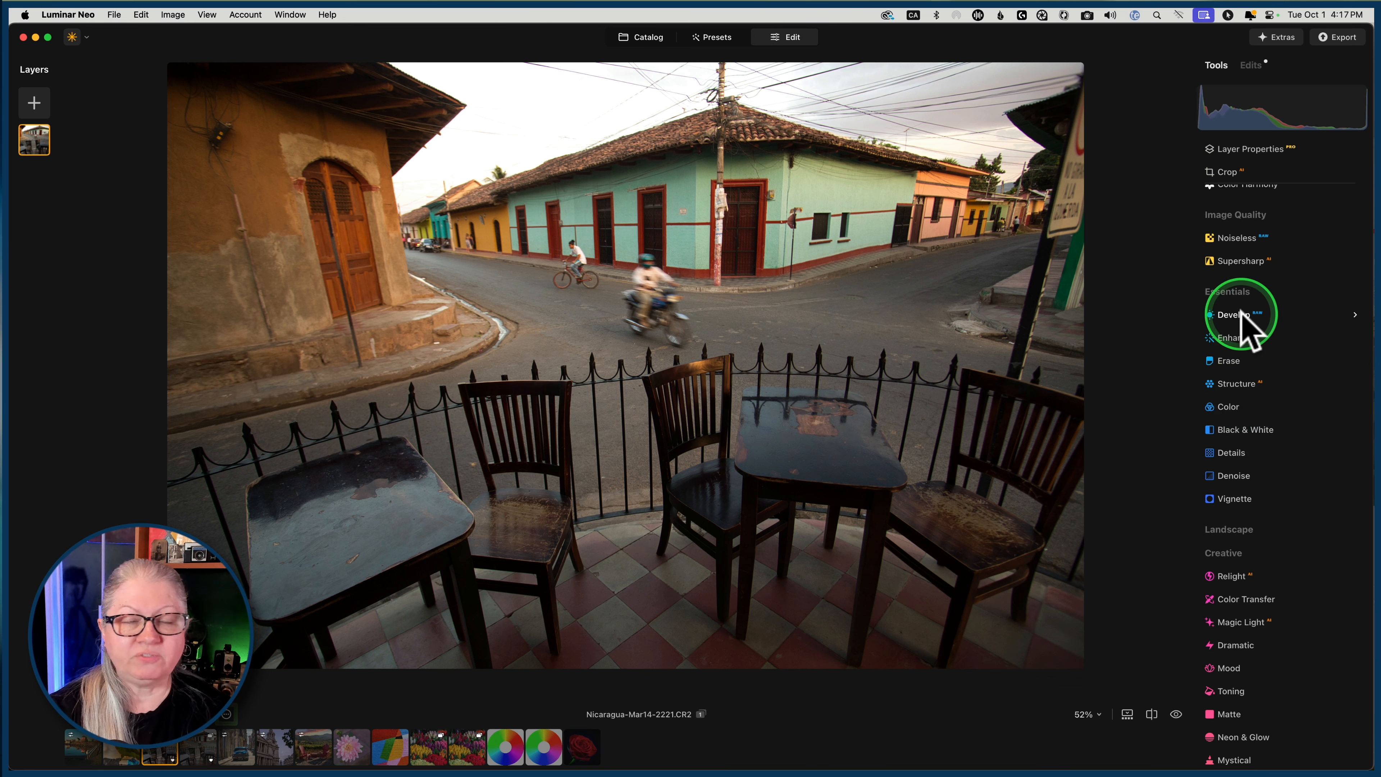
pyautogui.click(1238, 315)
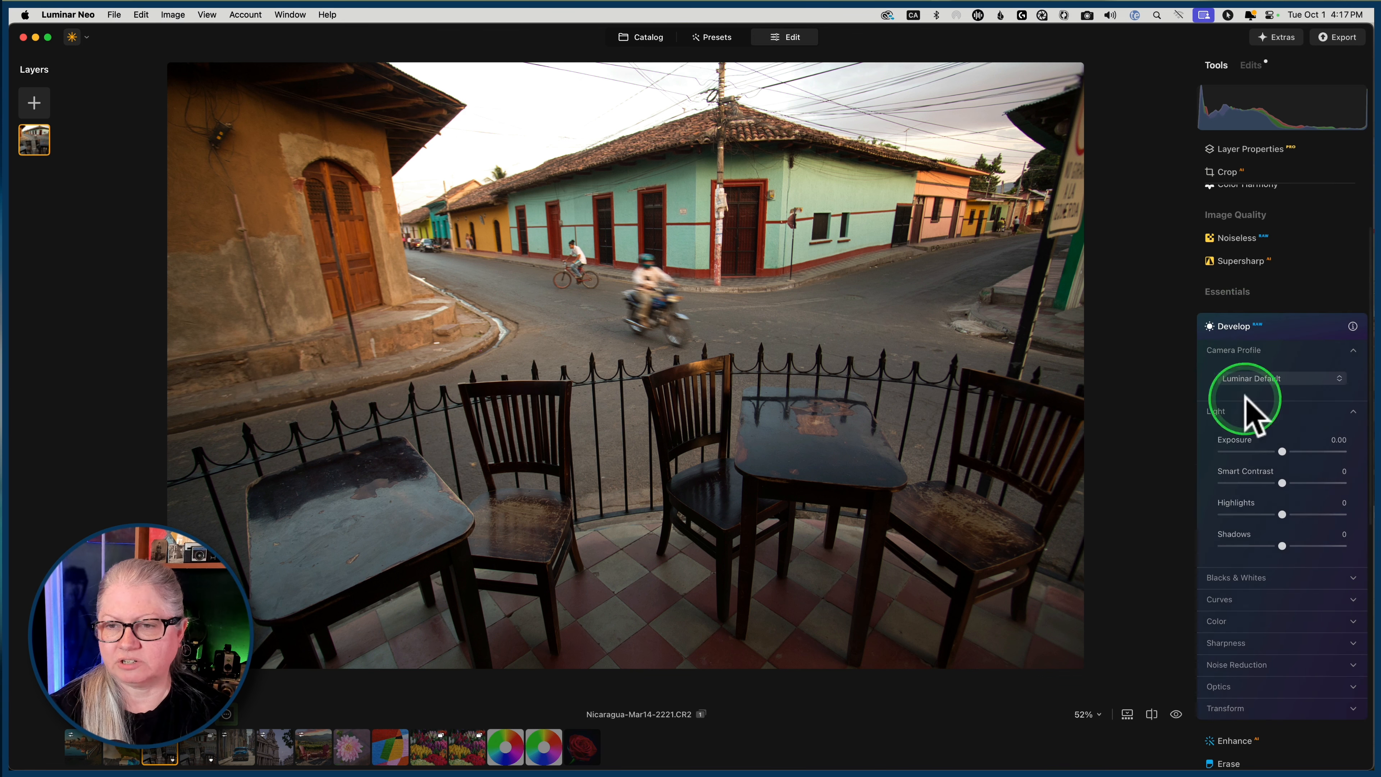
# Step: Set the photo's Highlights to -83, Shadows to 20 and Exposure to -0.11 in Develop, and collapse the tool
pyautogui.moveTo(1290, 504)
pyautogui.mouseDown()
pyautogui.moveTo(1202, 515)
pyautogui.moveTo(1240, 523)
pyautogui.moveTo(1226, 512)
pyautogui.moveTo(1298, 557)
pyautogui.moveTo(1286, 521)
pyautogui.mouseUp()
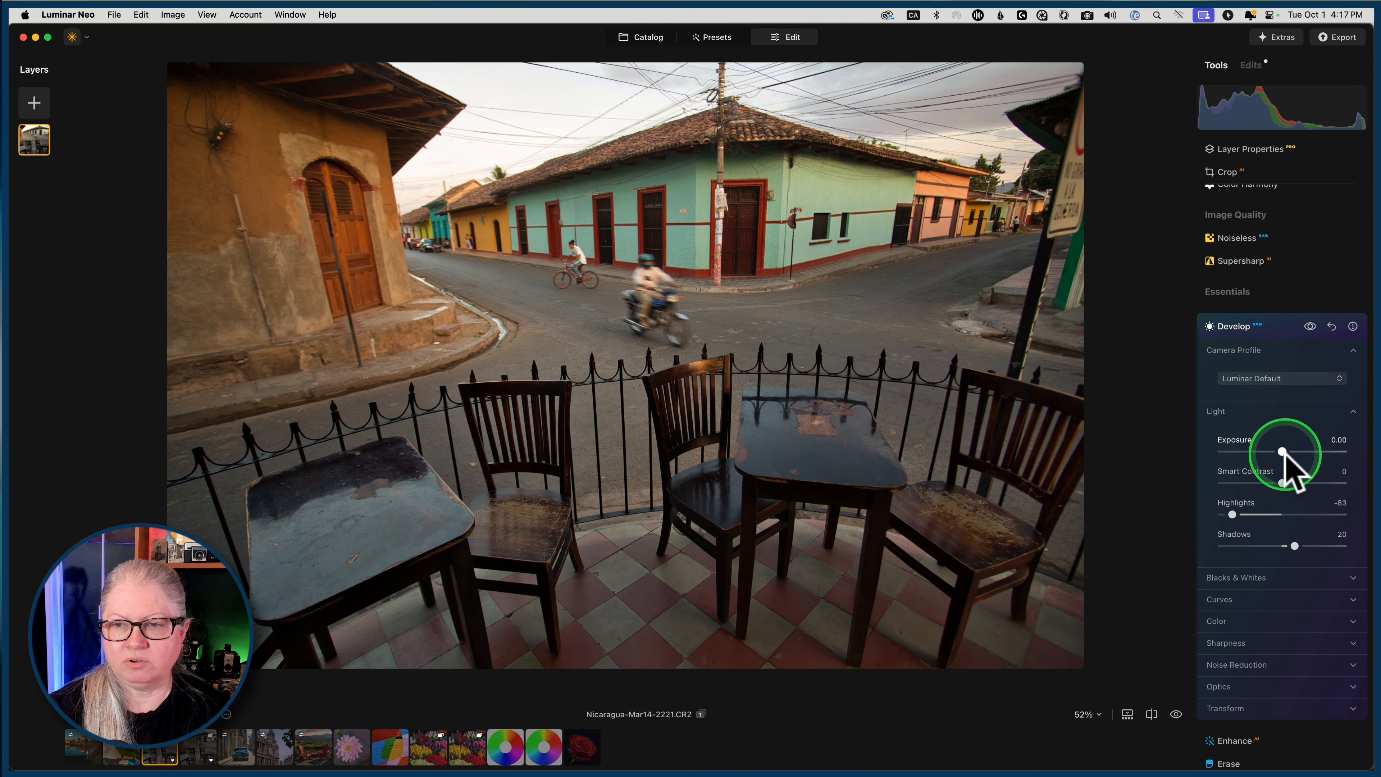
pyautogui.moveTo(1282, 452); pyautogui.dragTo(1281, 453)
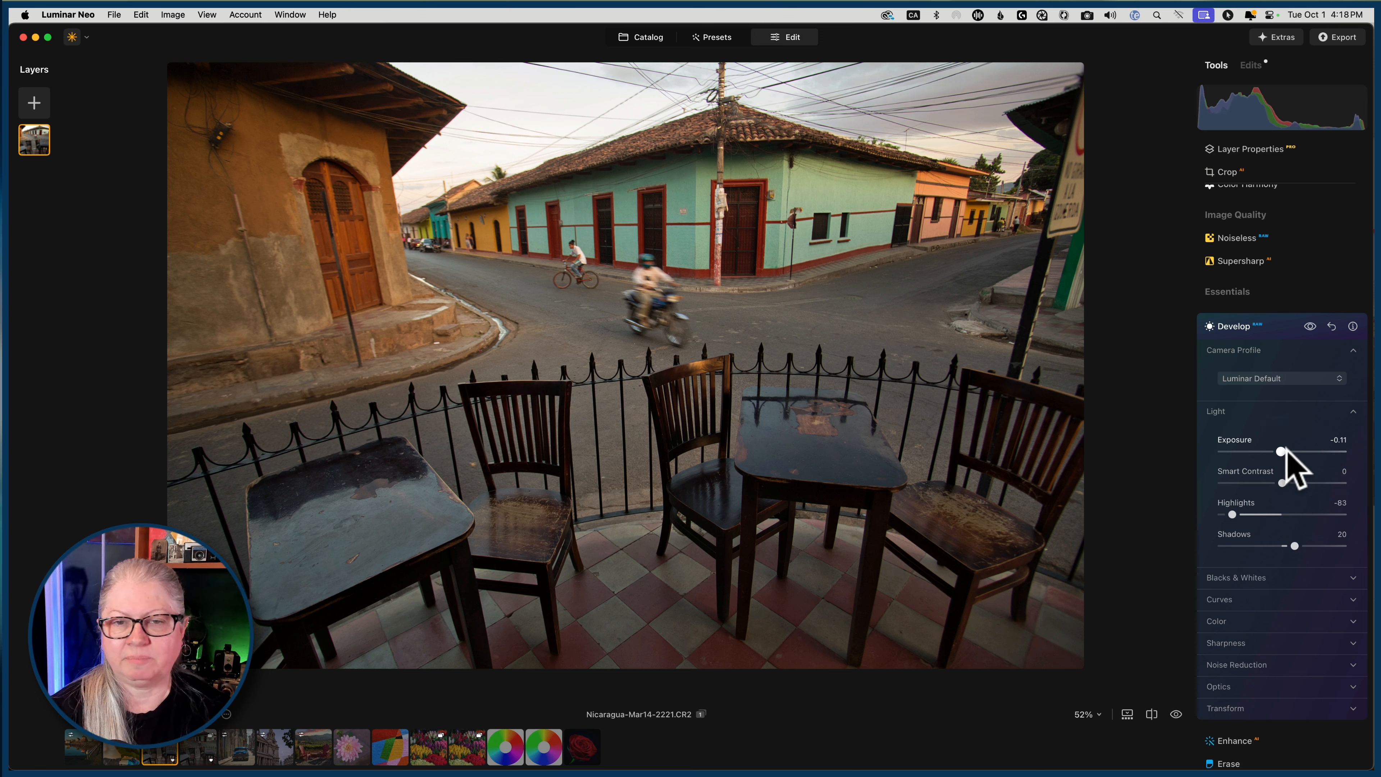
pyautogui.click(1271, 325)
pyautogui.click(1272, 326)
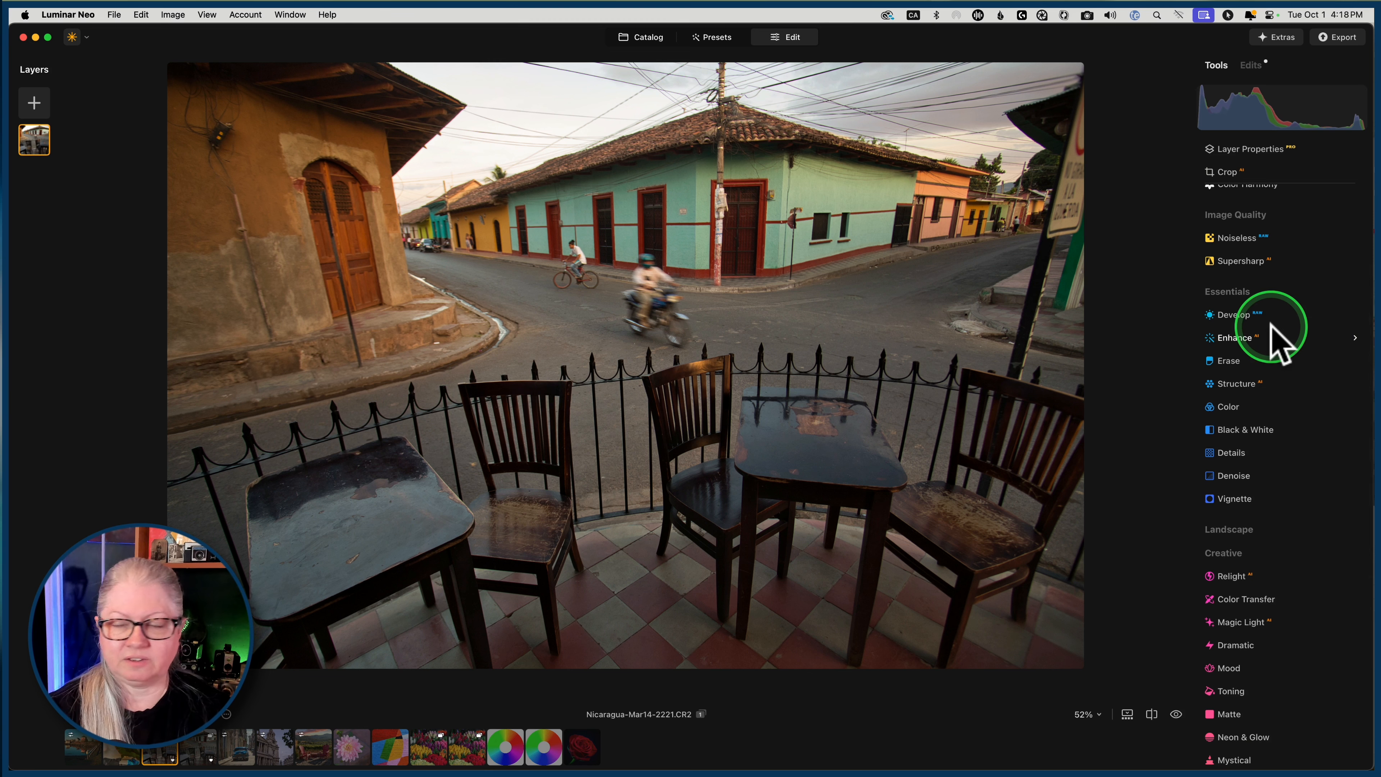
# Step: Find the Color Transfer tool in the Creative category, checking the Landscape category on the way, and expand it
pyautogui.scroll(-3, 1271, 331)
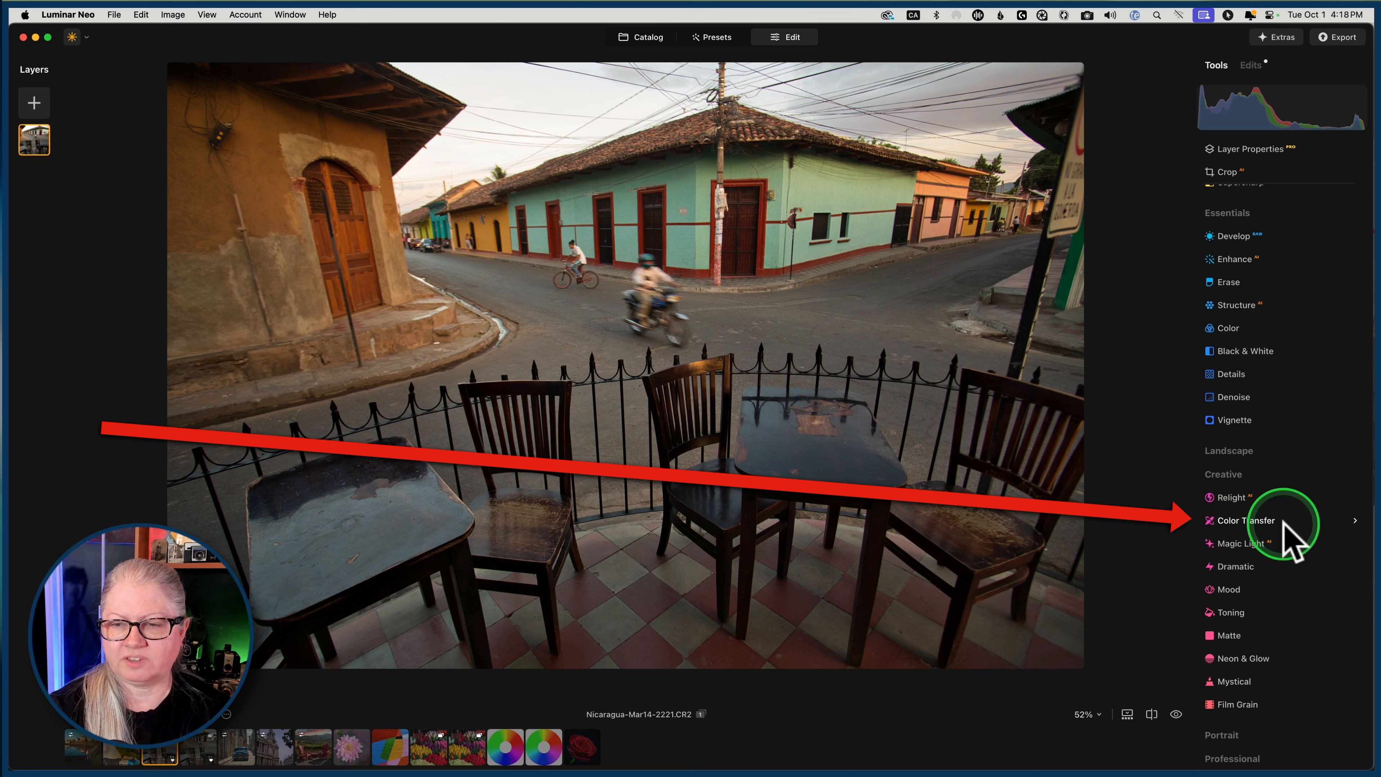
pyautogui.click(1234, 450)
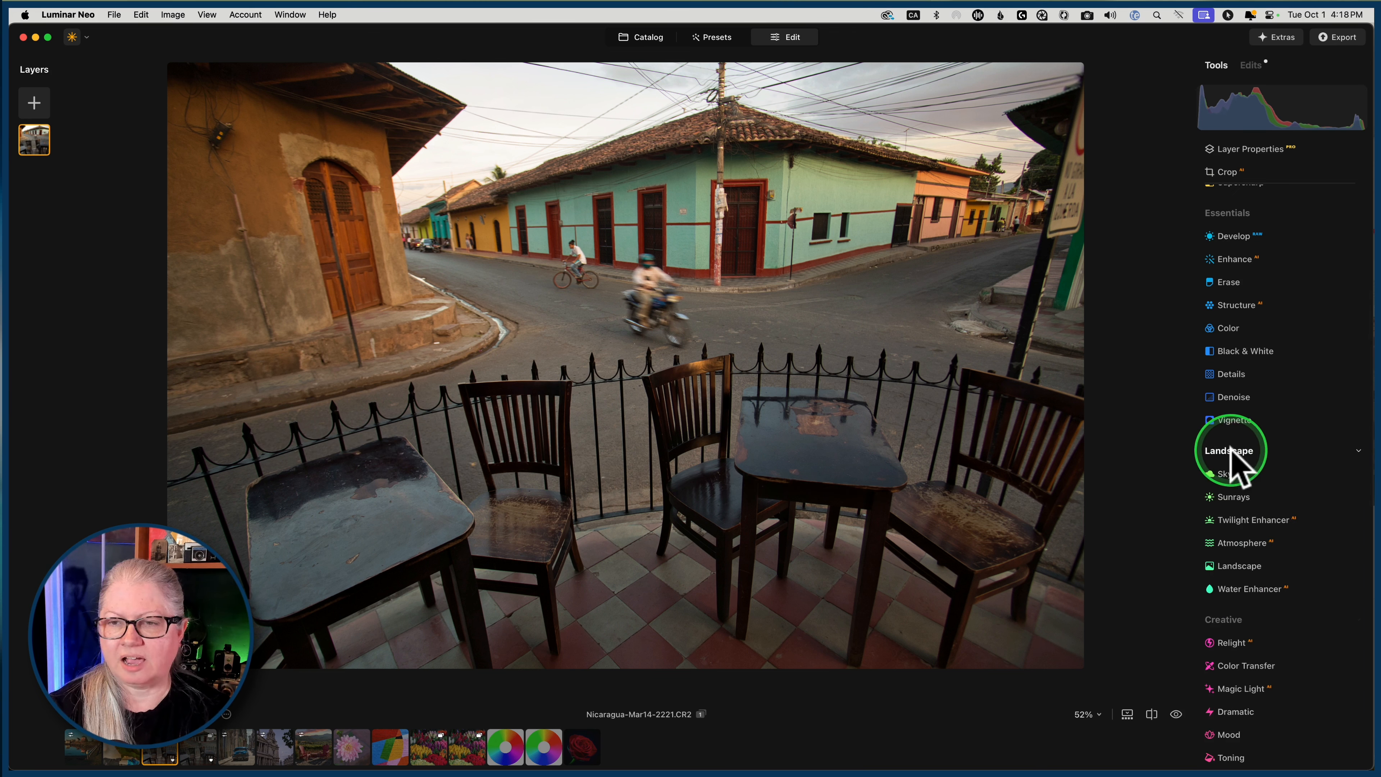
pyautogui.click(1230, 451)
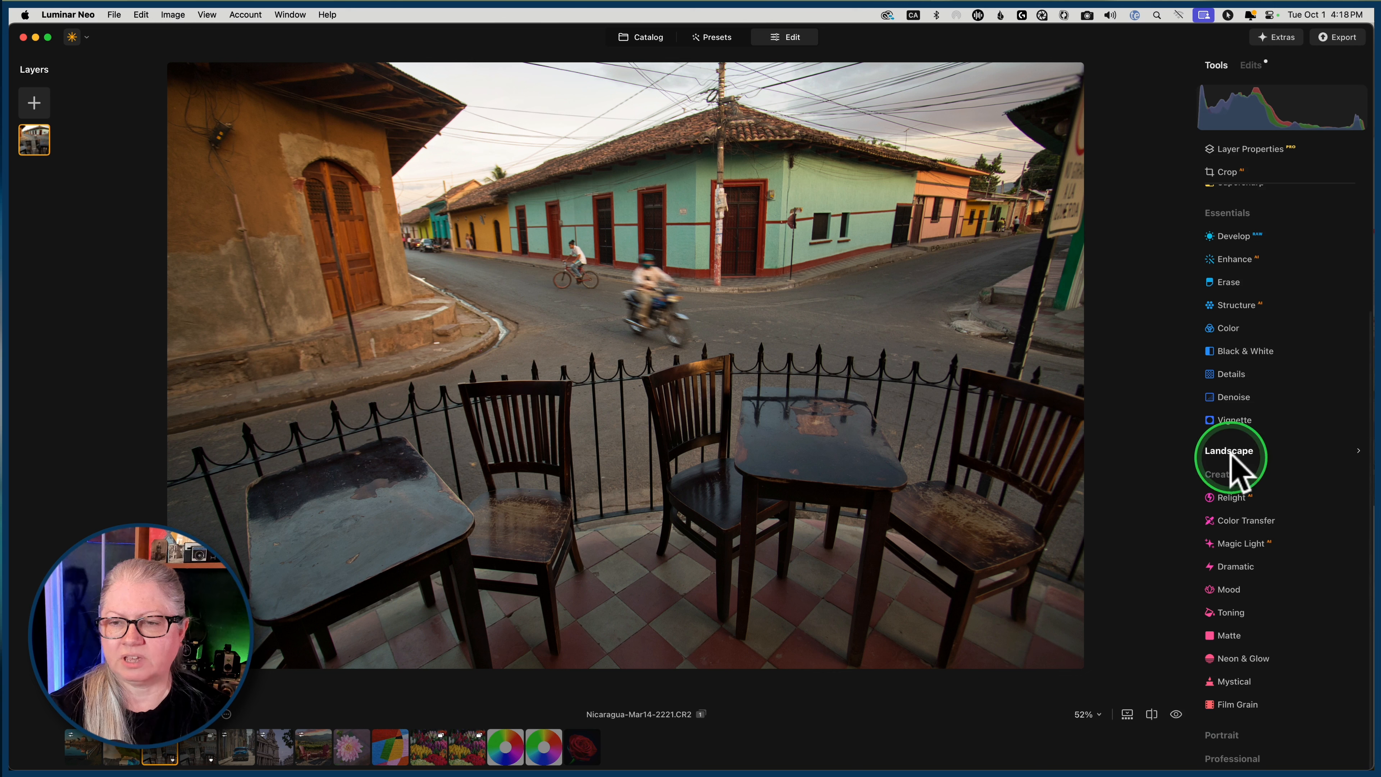
pyautogui.click(1230, 212)
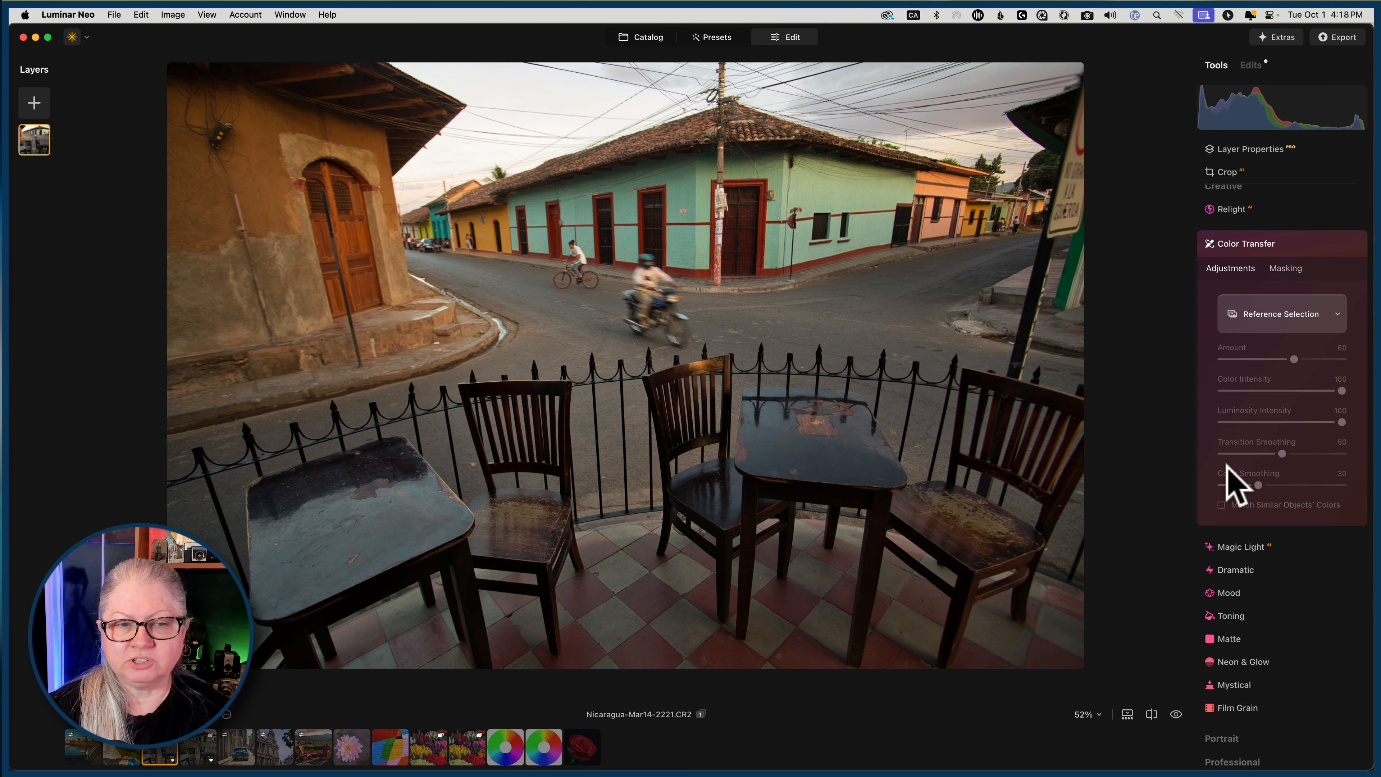
# Step: Browse the Color Transfer reference images and apply the Cuba photo with the green vintage car as the reference
pyautogui.click(1280, 314)
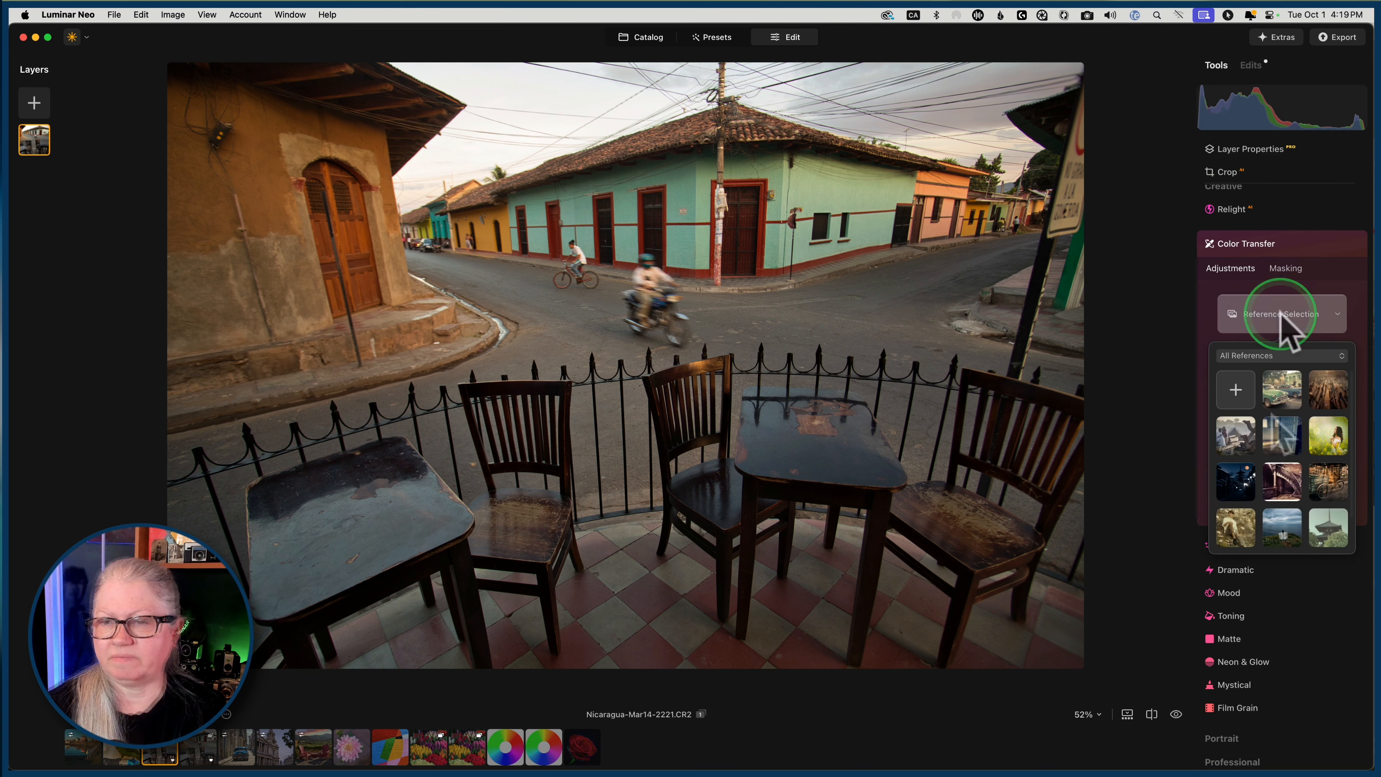
pyautogui.scroll(-2, 1279, 432)
pyautogui.click(1324, 489)
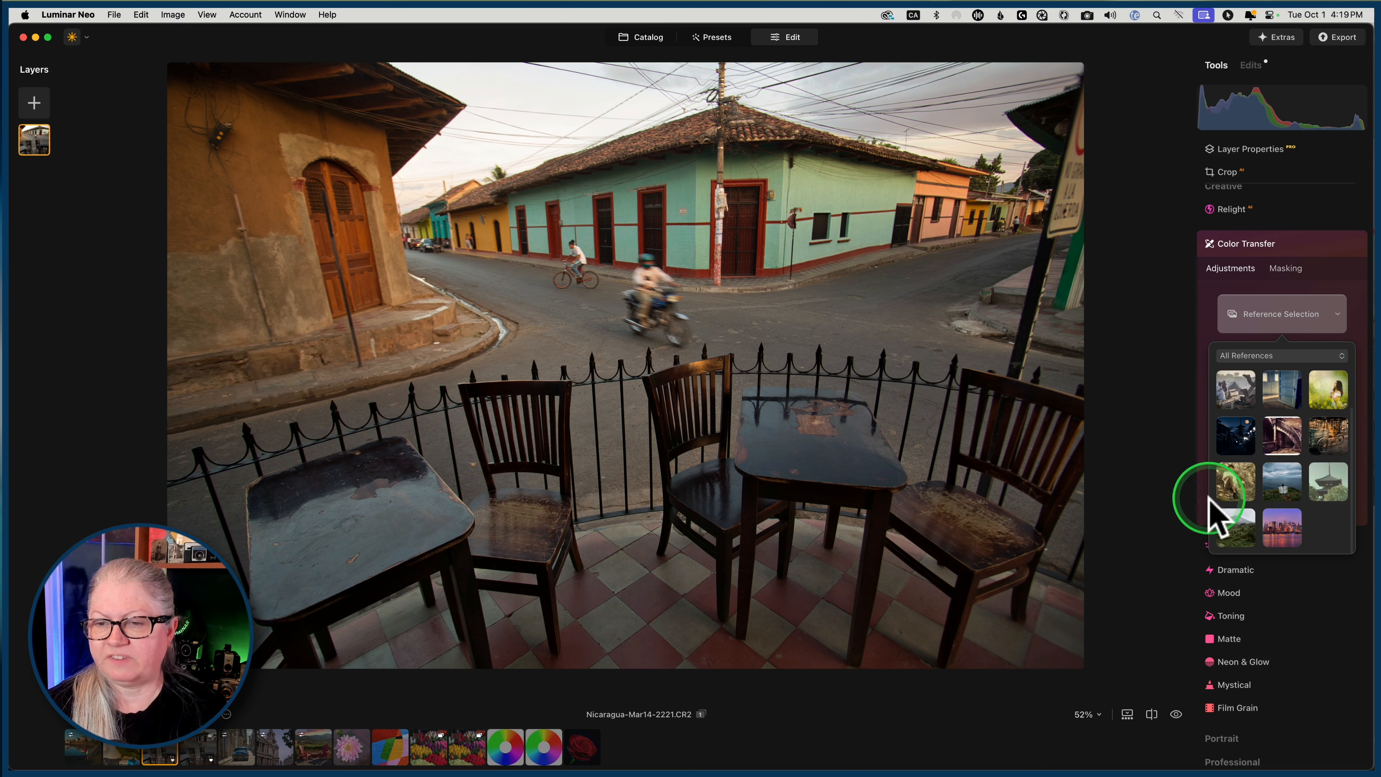
pyautogui.scroll(2, 1325, 538)
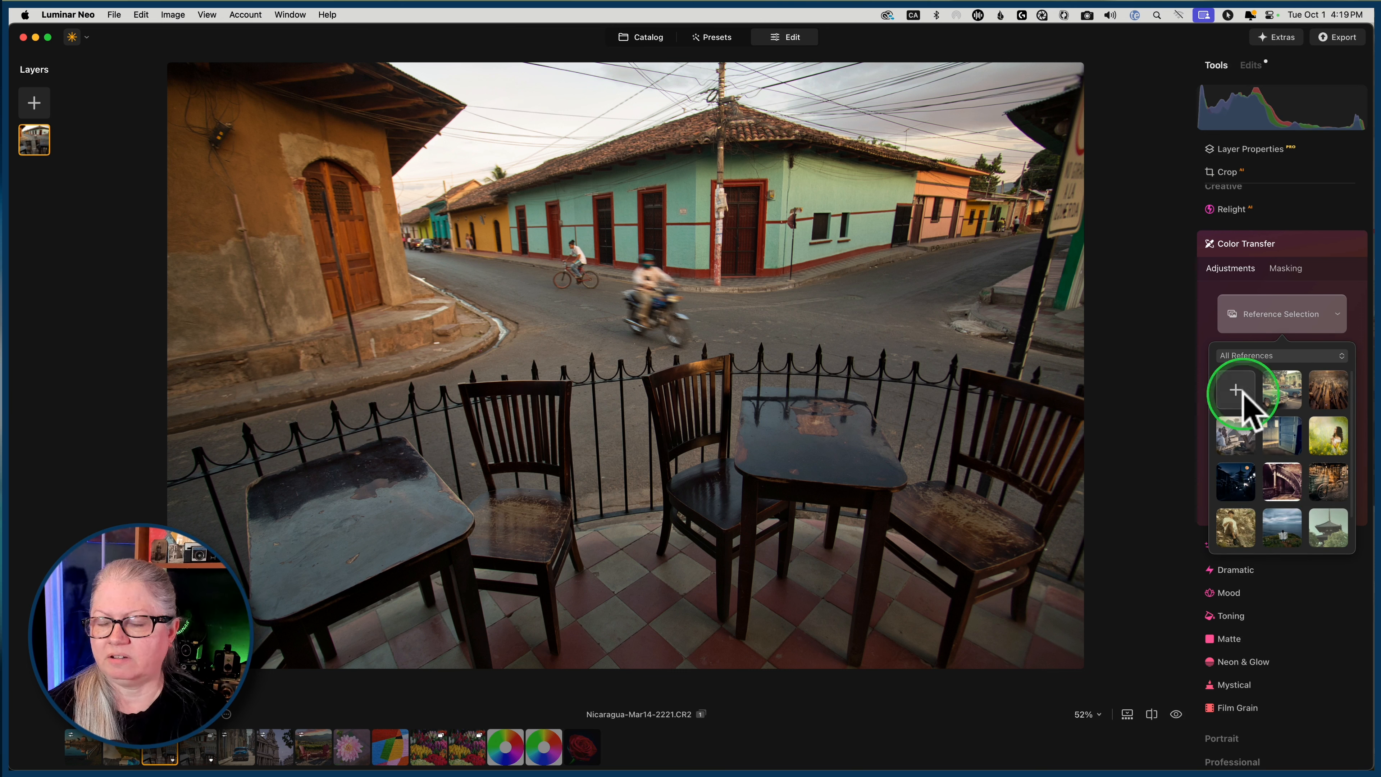
pyautogui.click(1281, 388)
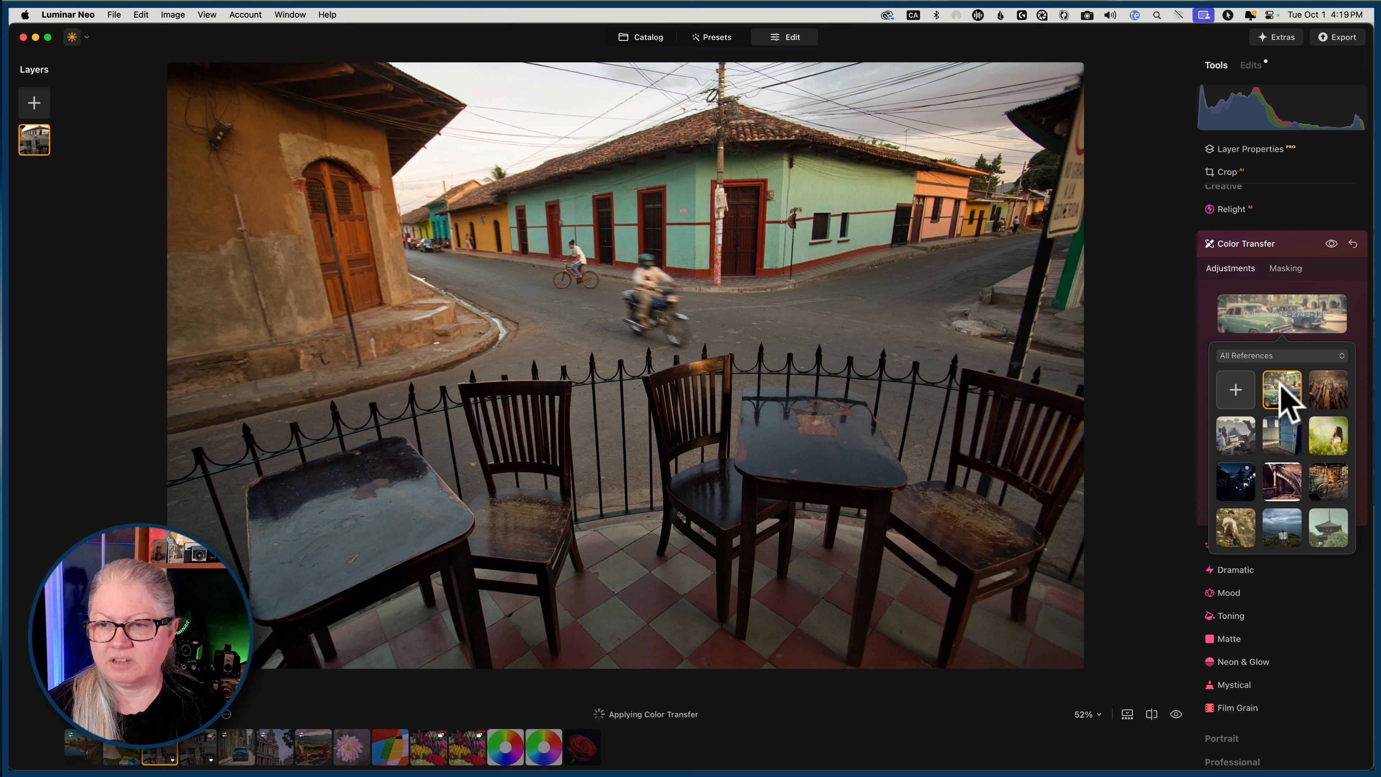
pyautogui.click(1216, 323)
pyautogui.click(1285, 389)
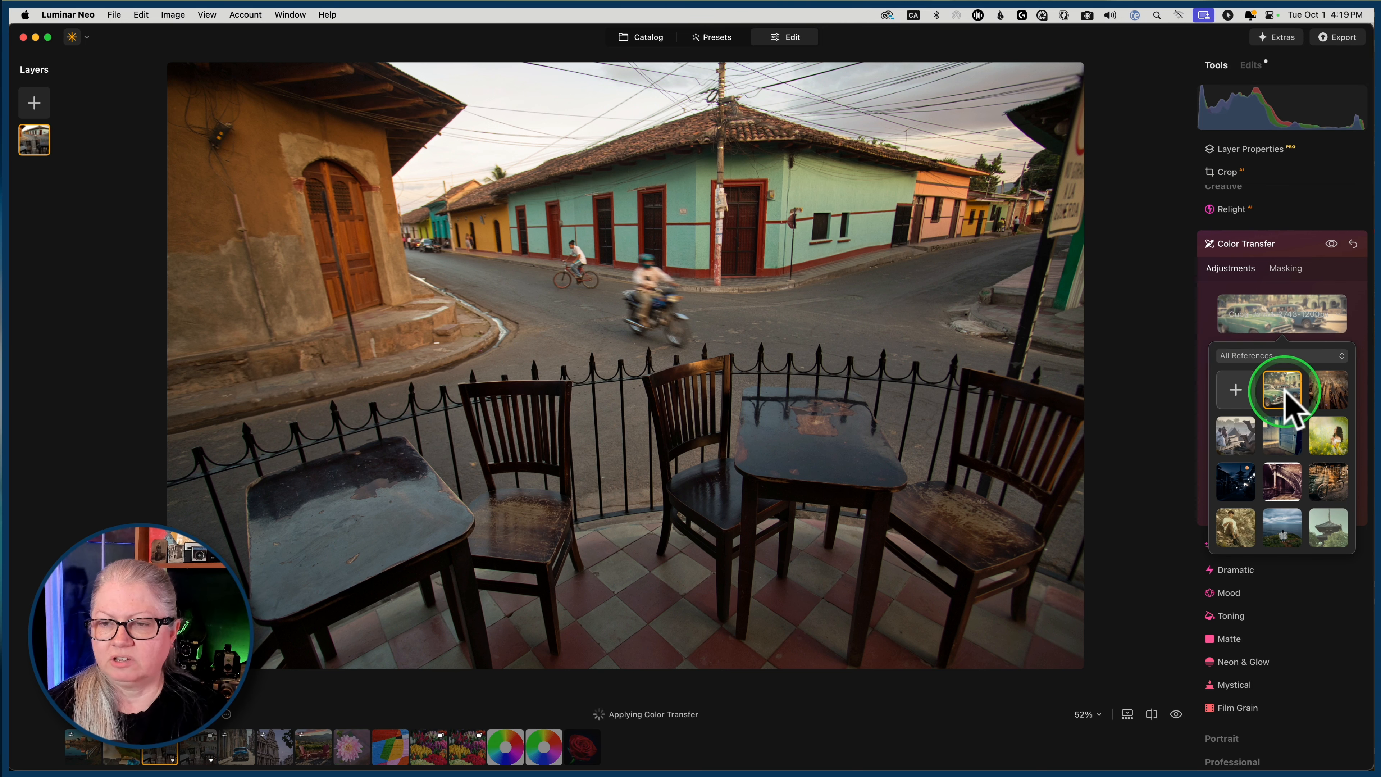
pyautogui.click(1203, 325)
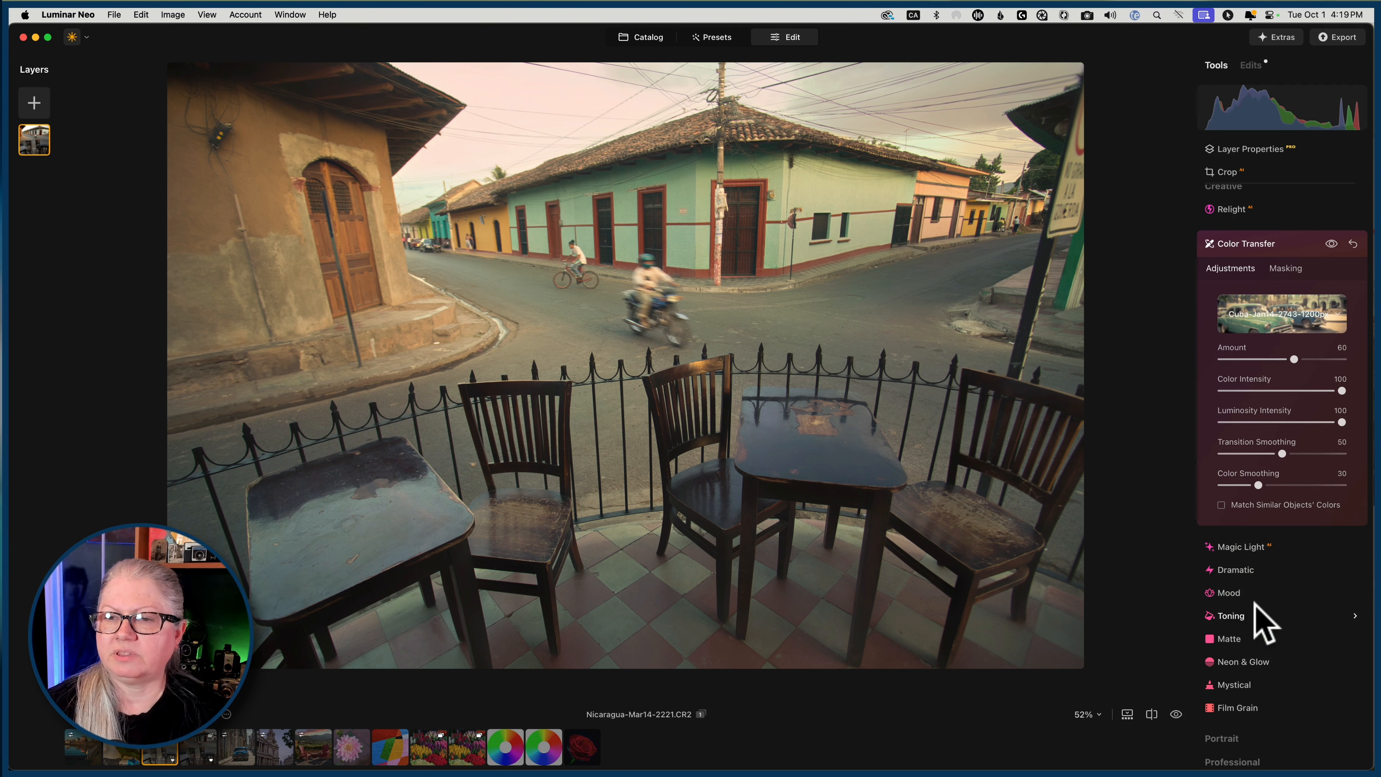
# Step: Set the Color Transfer Amount to 100, try Color Intensity at 12, and set Color Intensity to 89
pyautogui.moveTo(1294, 359); pyautogui.dragTo(1354, 361)
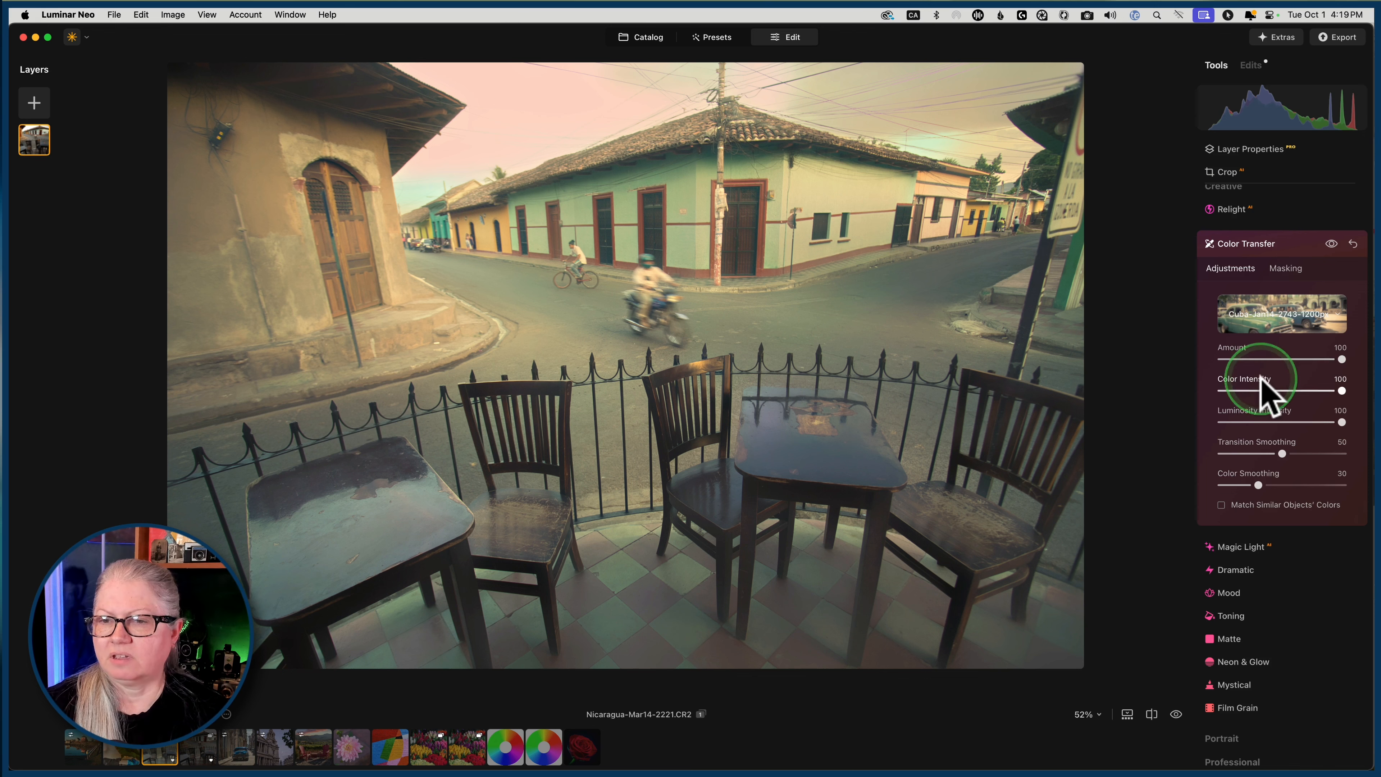
pyautogui.moveTo(1342, 391)
pyautogui.mouseDown()
pyautogui.moveTo(1196, 401)
pyautogui.moveTo(1329, 396)
pyautogui.moveTo(1201, 387)
pyautogui.moveTo(1348, 387)
pyautogui.mouseUp()
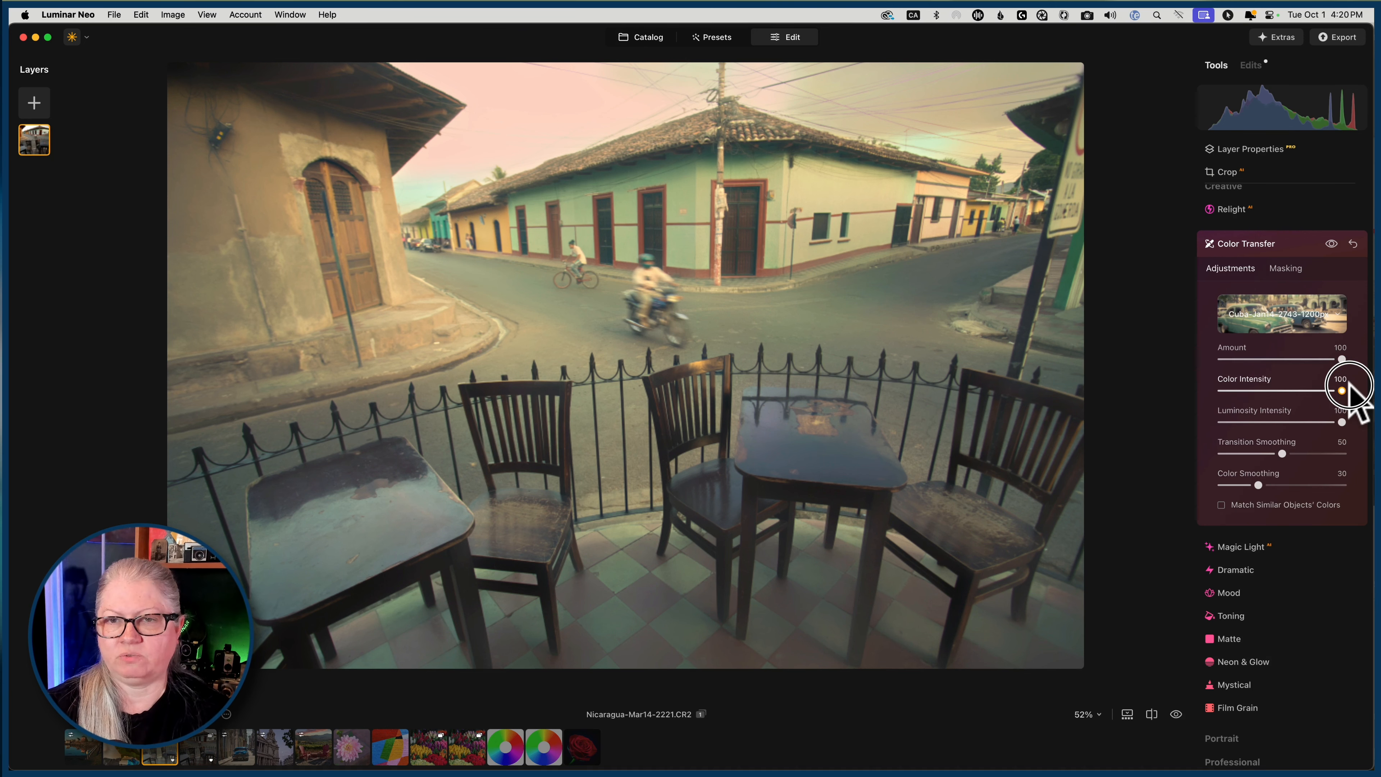
pyautogui.moveTo(1348, 387); pyautogui.dragTo(1231, 387)
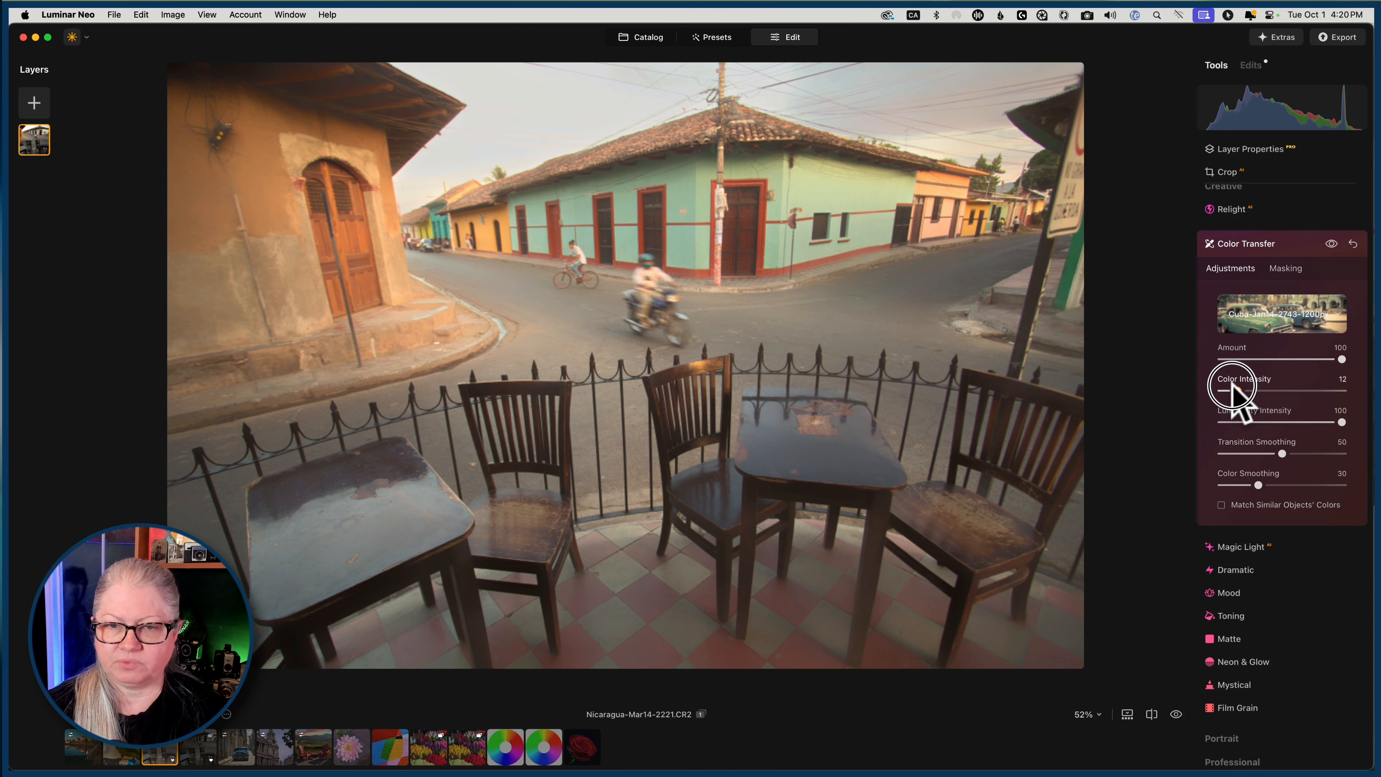
pyautogui.moveTo(1231, 387); pyautogui.dragTo(1329, 391)
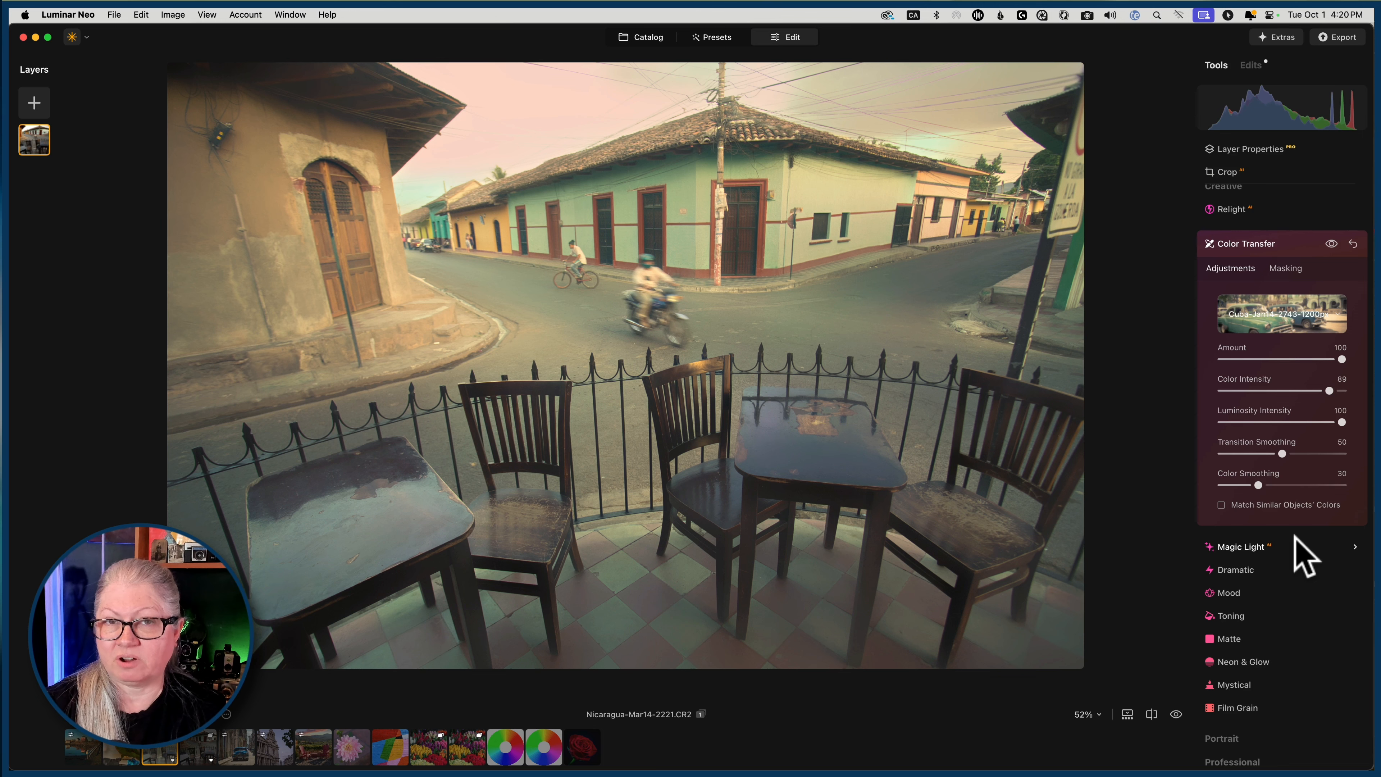
# Step: Try the Color Transfer Luminosity Intensity at 0 and set it to 91
pyautogui.click(1338, 423)
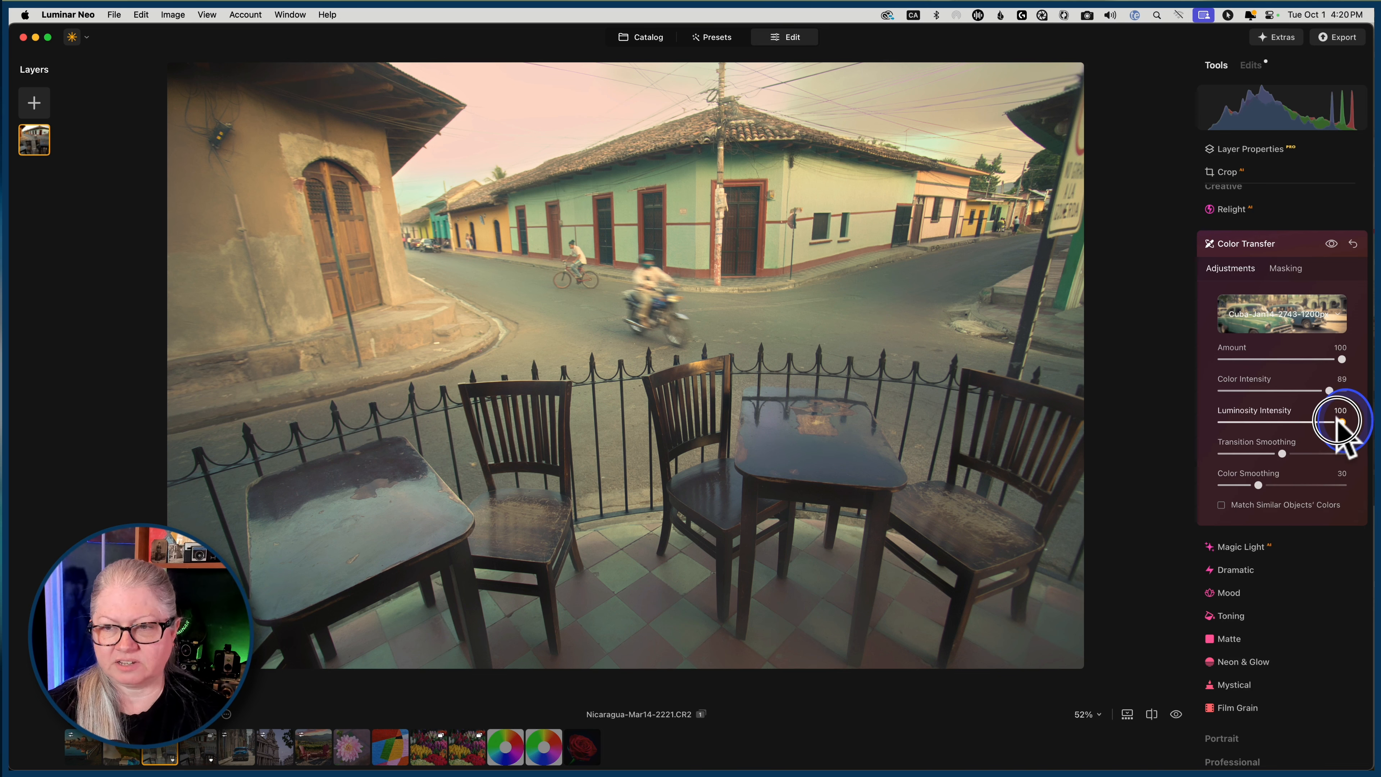
pyautogui.moveTo(1338, 423); pyautogui.dragTo(1217, 424)
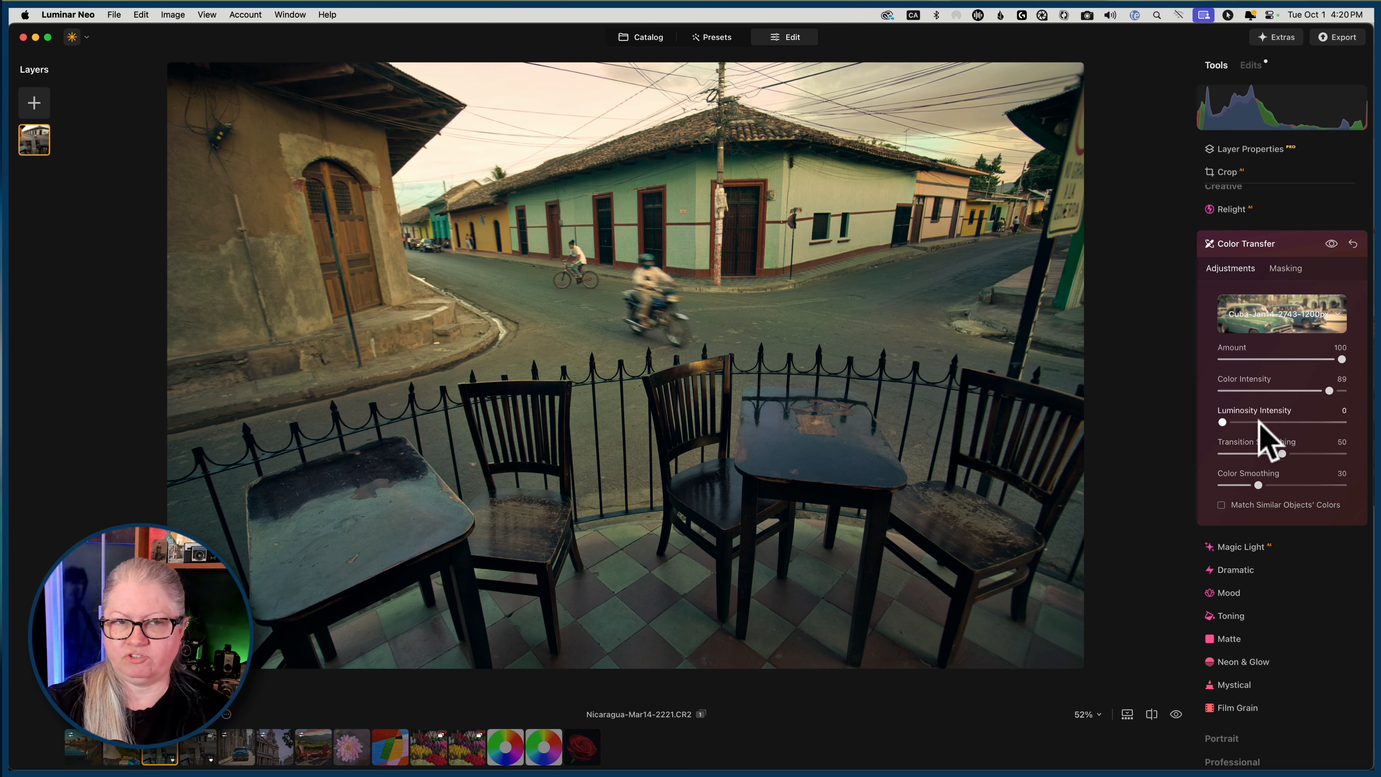
pyautogui.click(1298, 385)
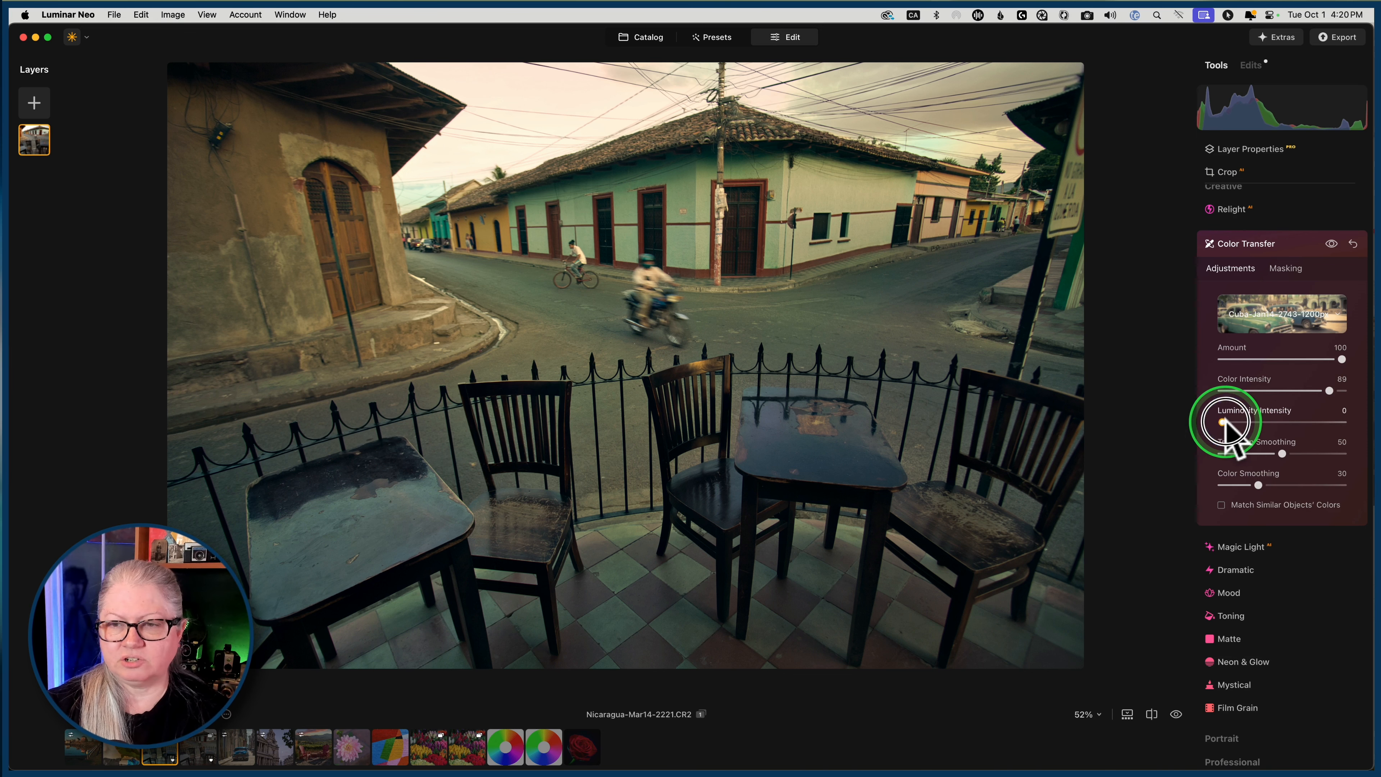
pyautogui.moveTo(1224, 423); pyautogui.dragTo(1331, 421)
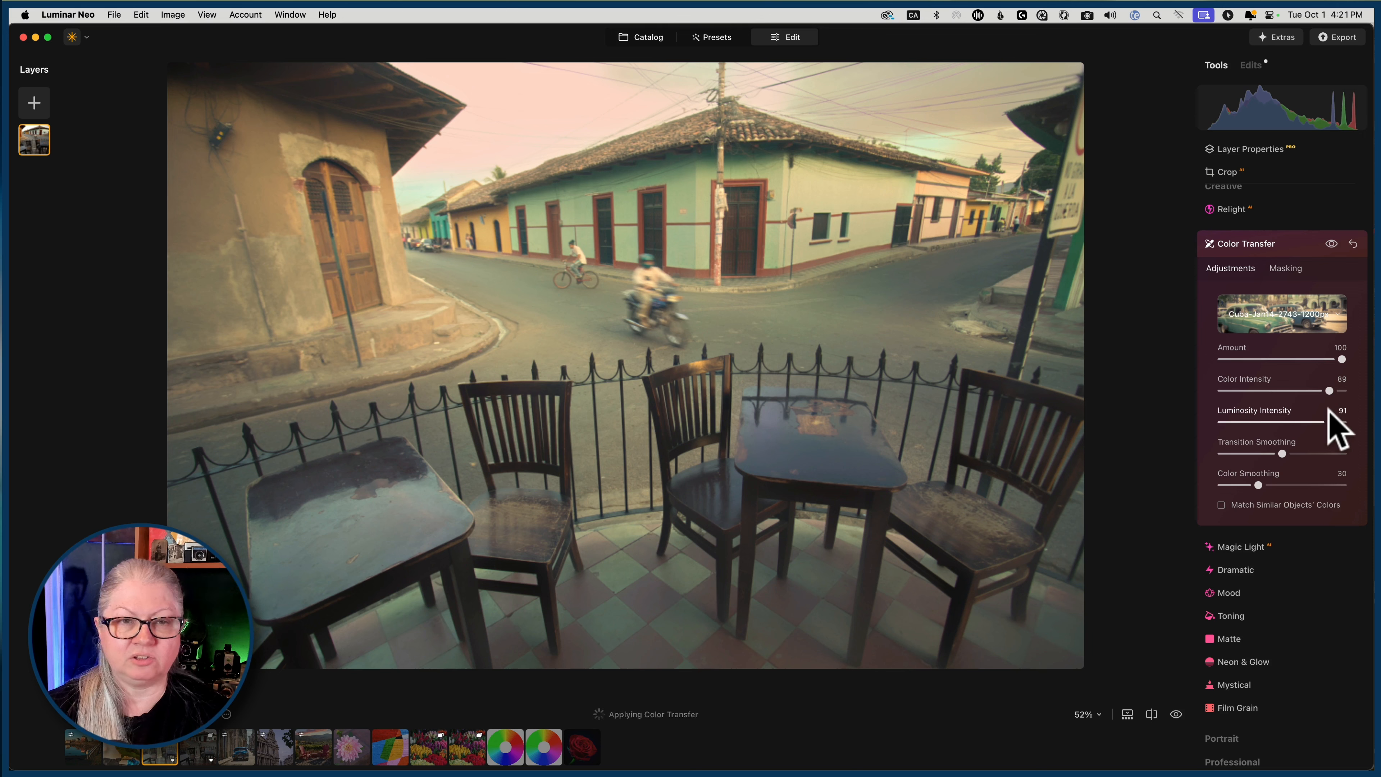
pyautogui.click(1326, 413)
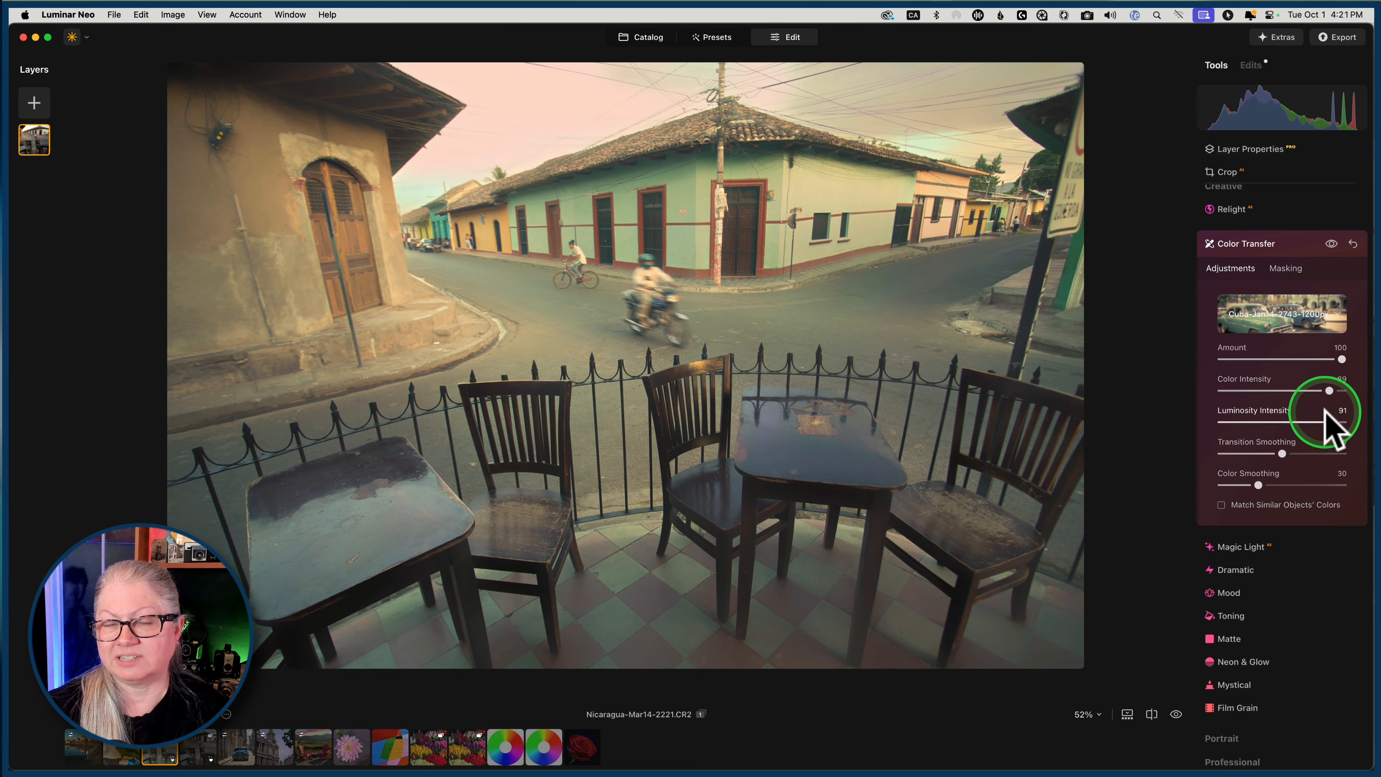
pyautogui.click(1325, 420)
# Step: Try Transition Smoothing at 3 and set it to 89
pyautogui.click(1280, 453)
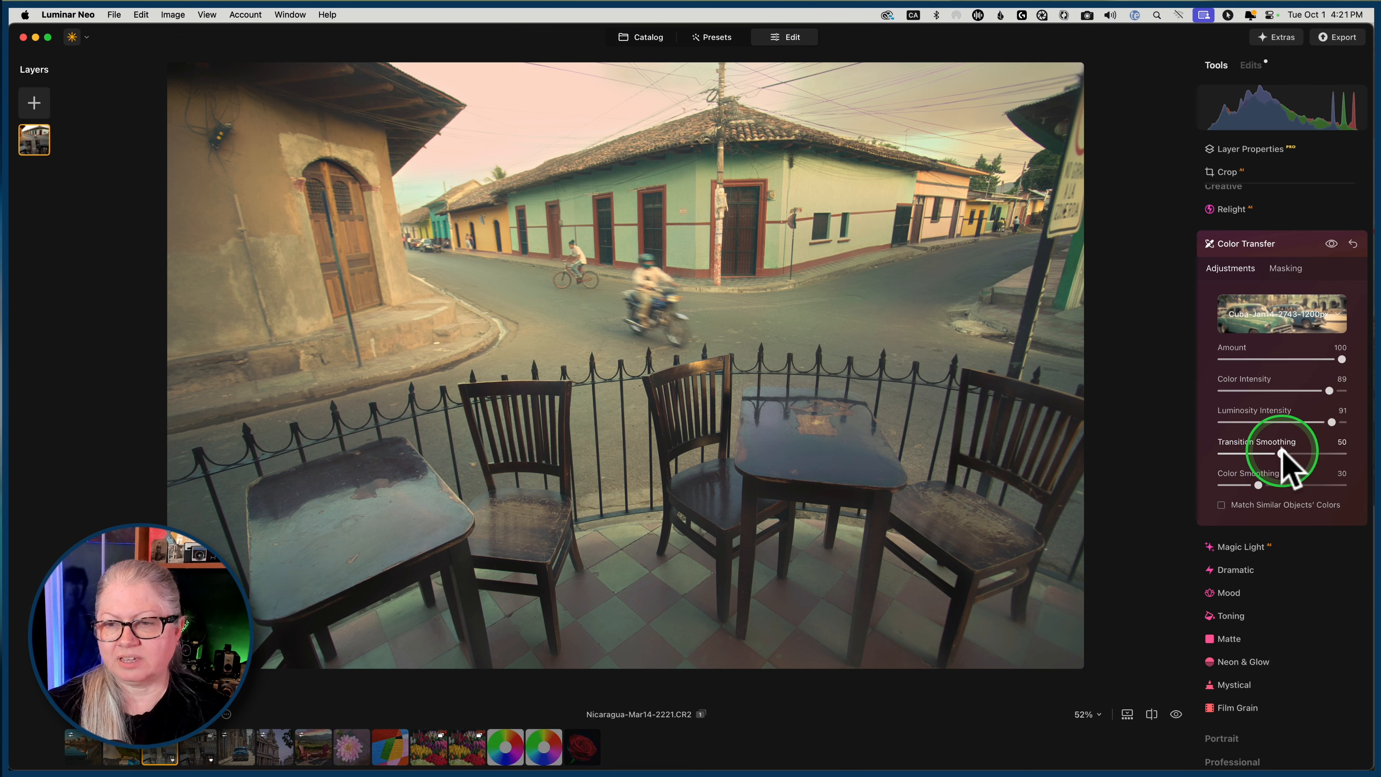
pyautogui.moveTo(1282, 455); pyautogui.dragTo(1227, 453)
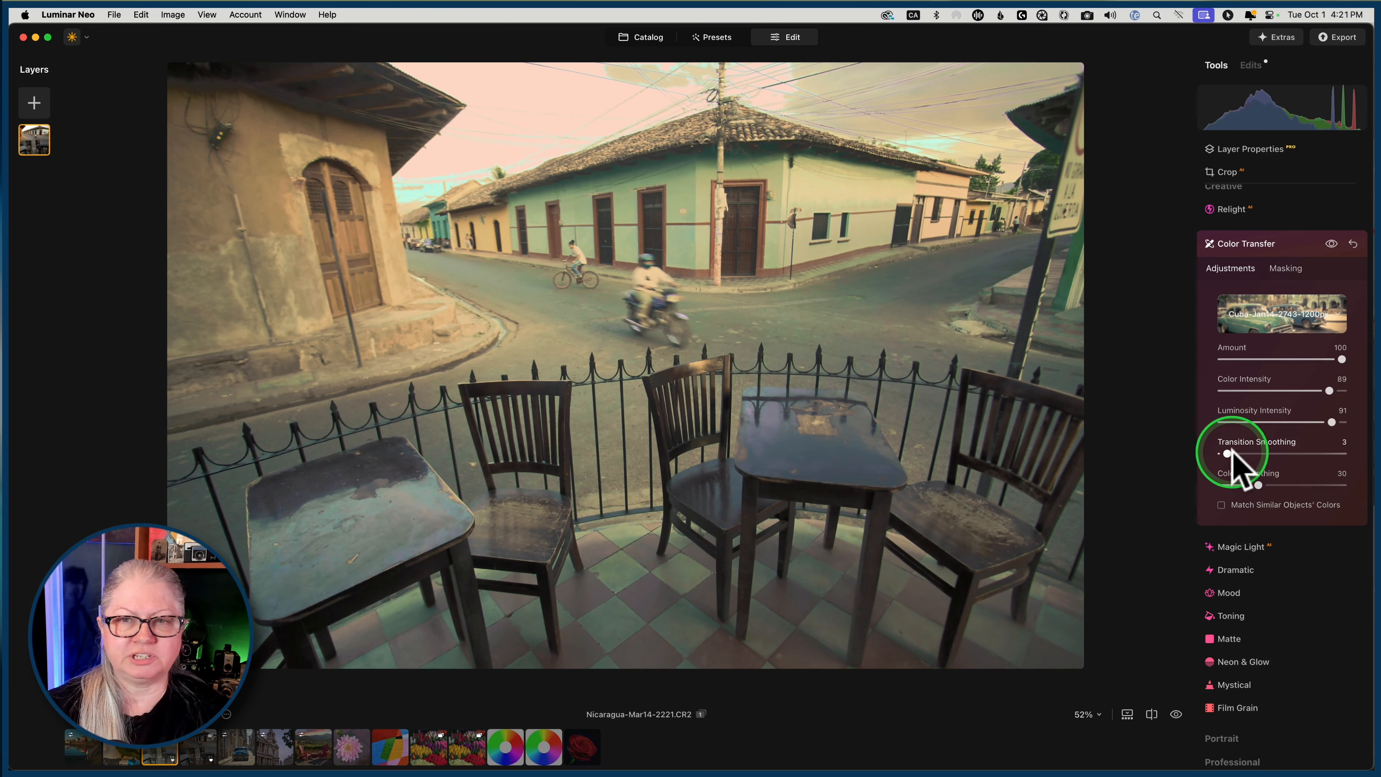
pyautogui.moveTo(1230, 454); pyautogui.dragTo(1336, 456)
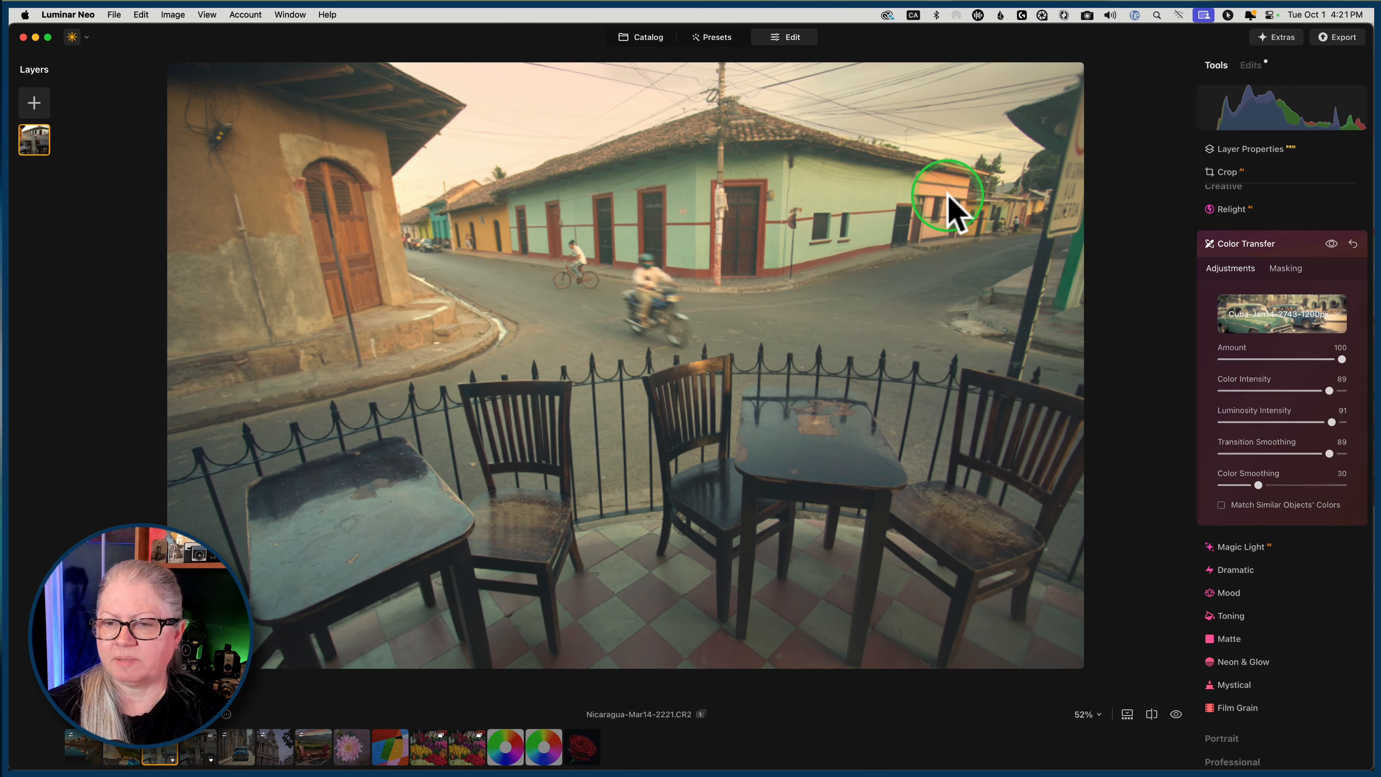
# Step: Raise Color Smoothing to 97 and lower Transition Smoothing to 10
pyautogui.moveTo(1258, 485); pyautogui.dragTo(1322, 485)
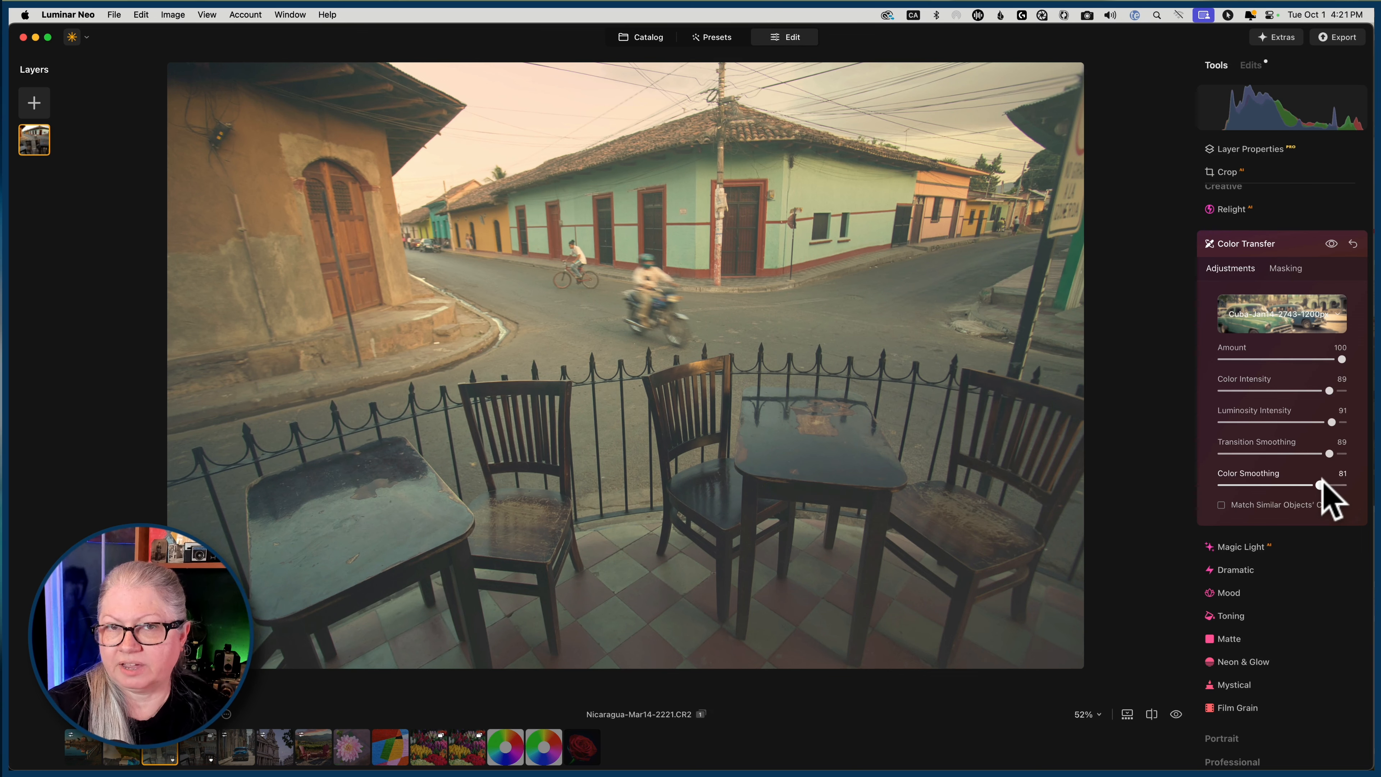
pyautogui.moveTo(1322, 483); pyautogui.dragTo(1228, 450)
pyautogui.click(1333, 455)
pyautogui.click(1229, 450)
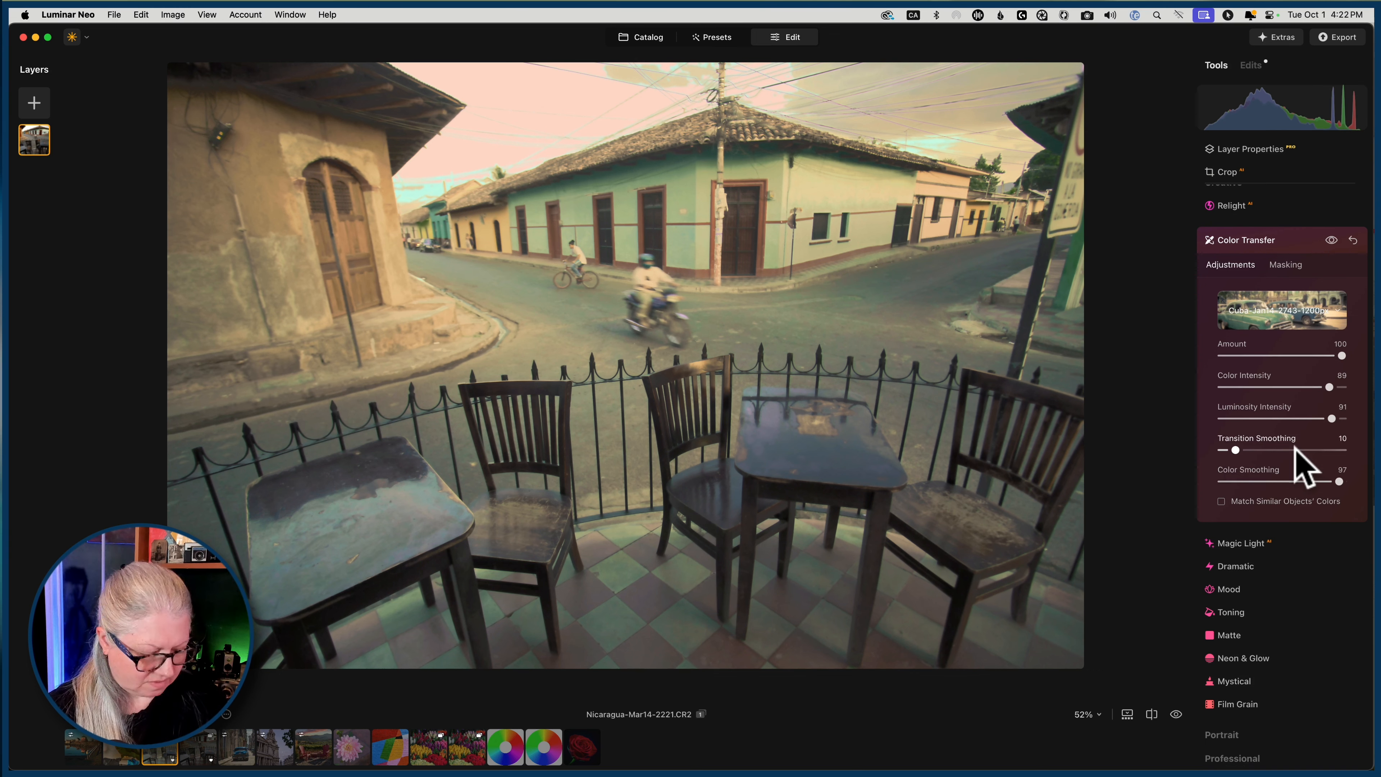
# Step: Compare the color-transferred Nicaragua photo with its original by switching the before view on and off twice
pyautogui.press('\\')
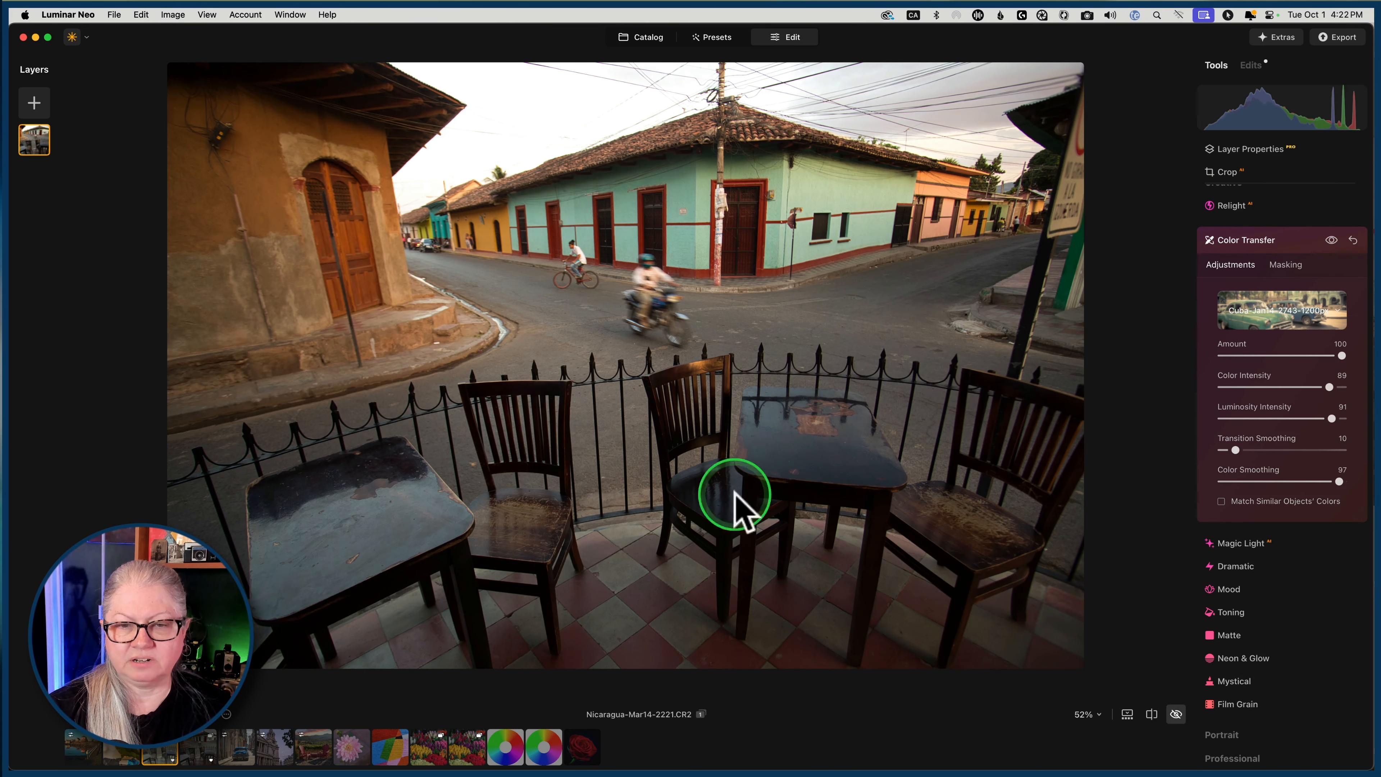
pyautogui.press('\\')
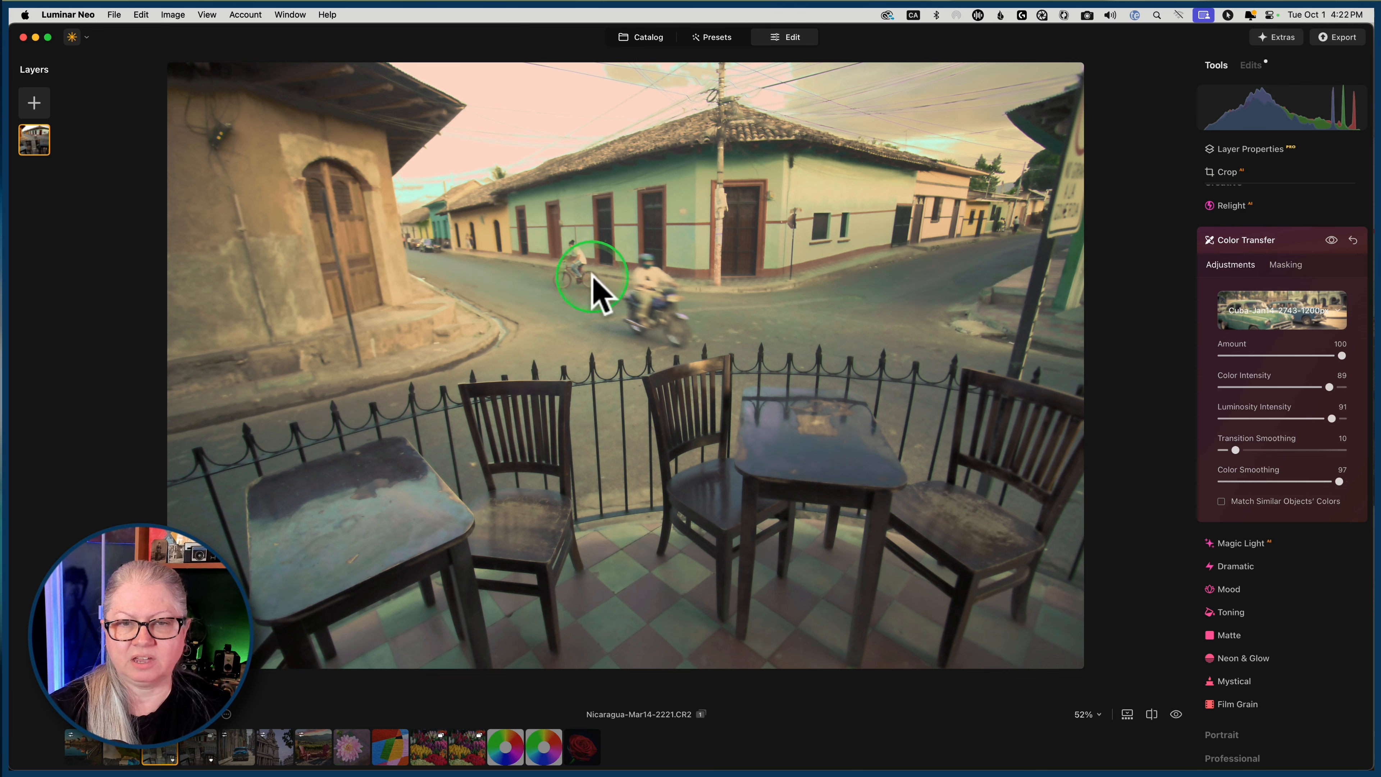
pyautogui.press('\\')
pyautogui.press('\\')
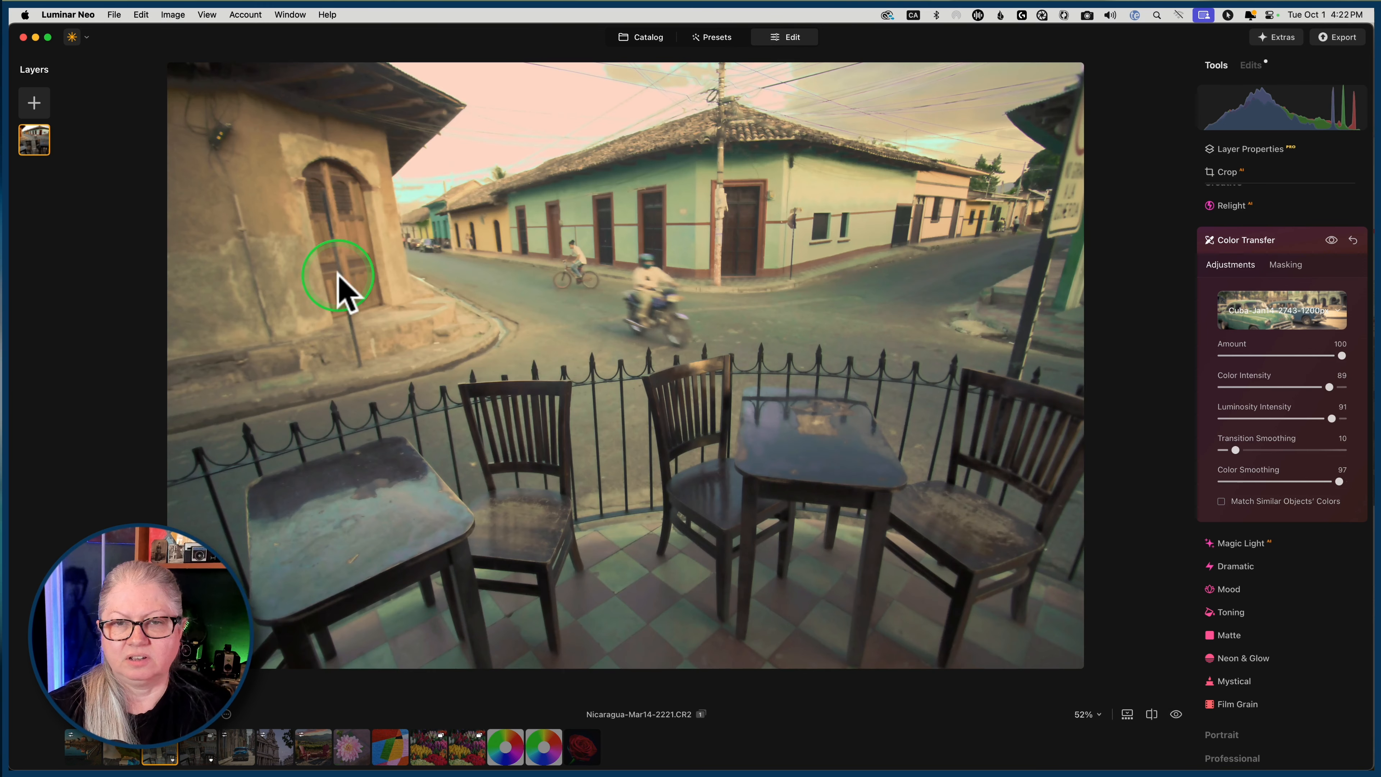
# Step: Set Transition Smoothing to 89 and Color Smoothing to 42 in the Color Transfer tool
pyautogui.click(1240, 481)
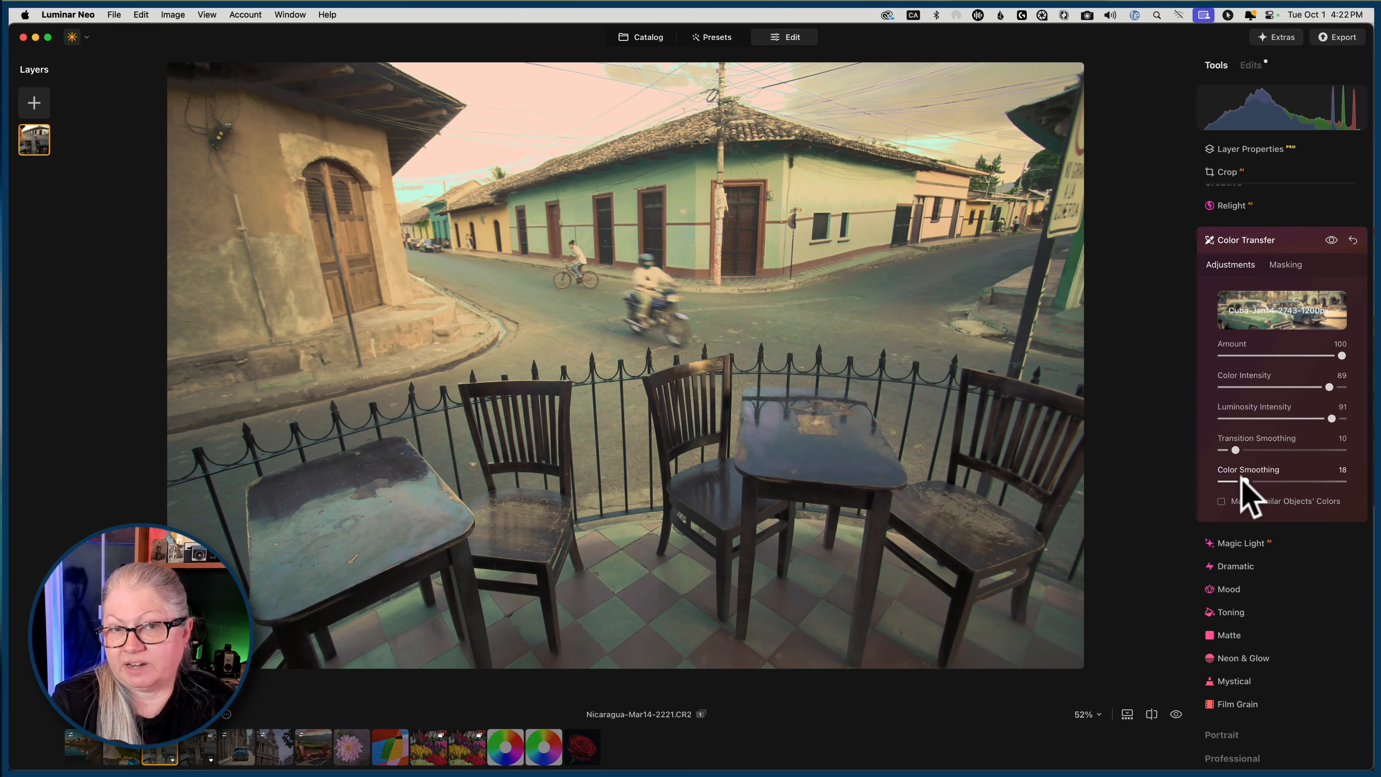
pyautogui.moveTo(1235, 450); pyautogui.dragTo(1331, 450)
pyautogui.moveTo(1245, 480); pyautogui.dragTo(1273, 481)
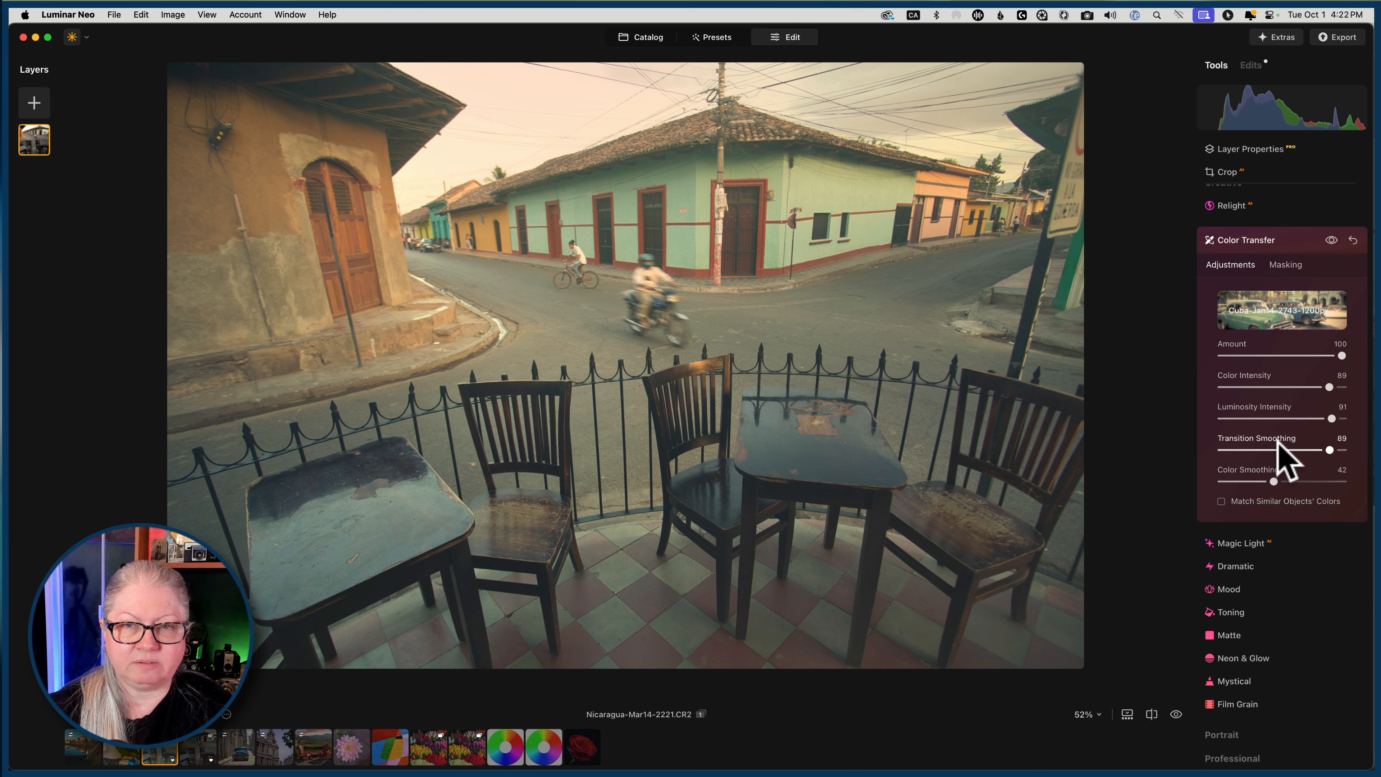
pyautogui.click(1011, 445)
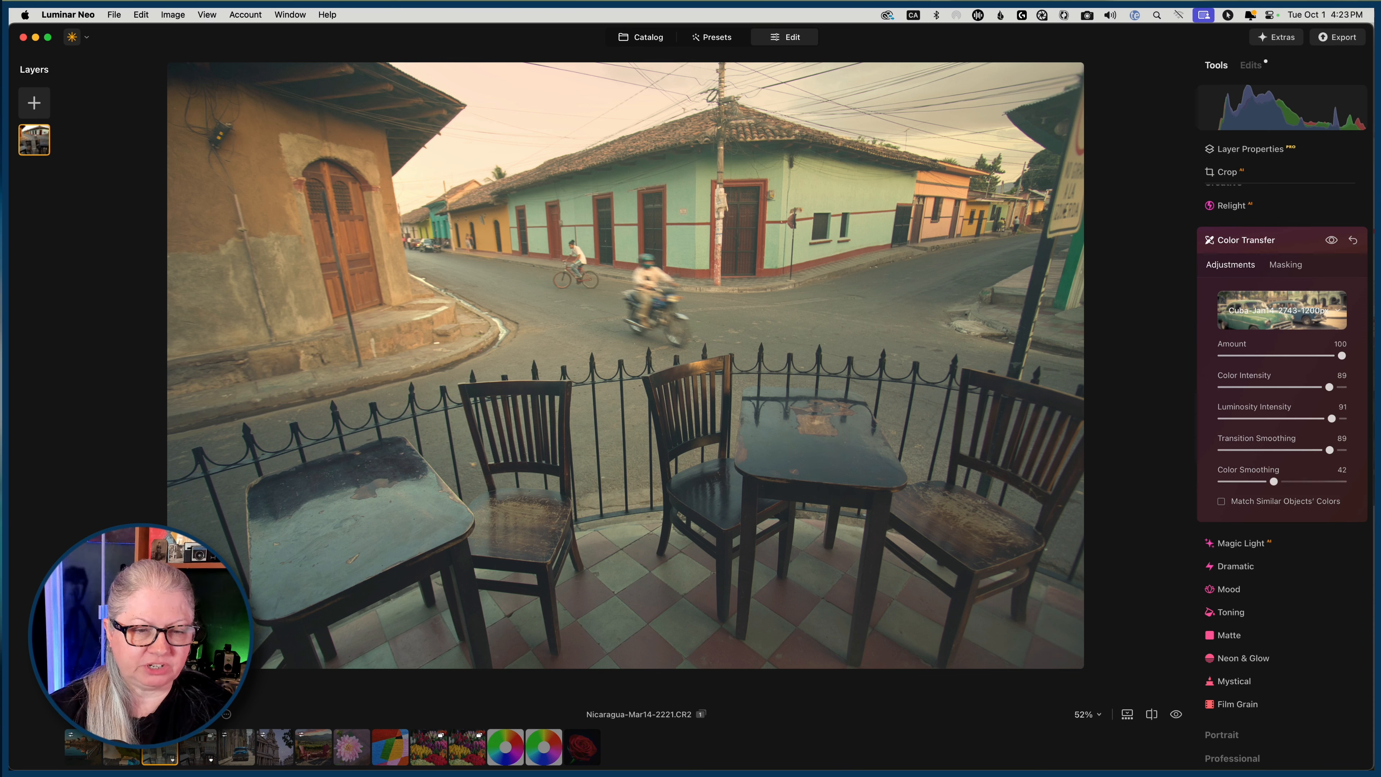
# Step: Open the blue car photo DPM-Luminar-Neo-Course-06.raf for editing, bring up its Creative tools and compare it with the unedited original
pyautogui.click(236, 749)
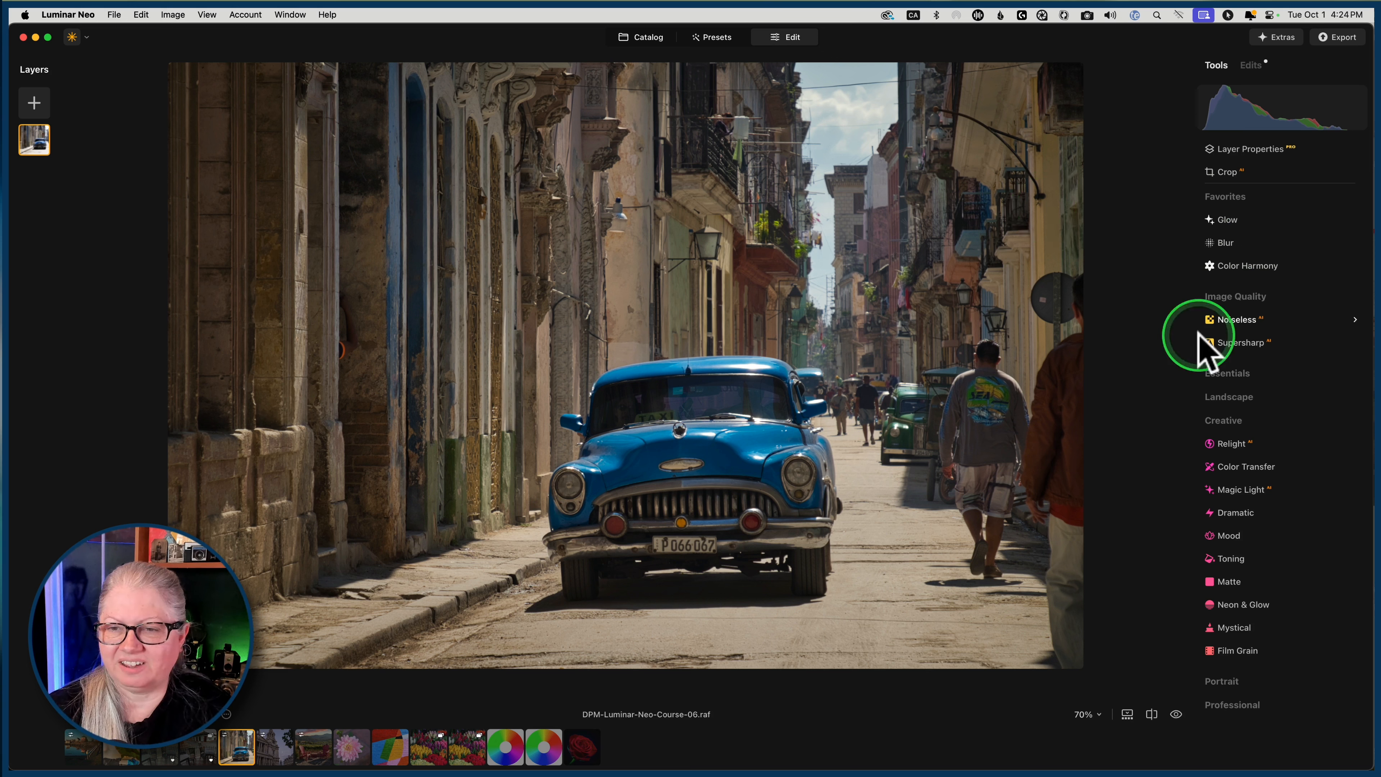
pyautogui.scroll(-2, 1275, 390)
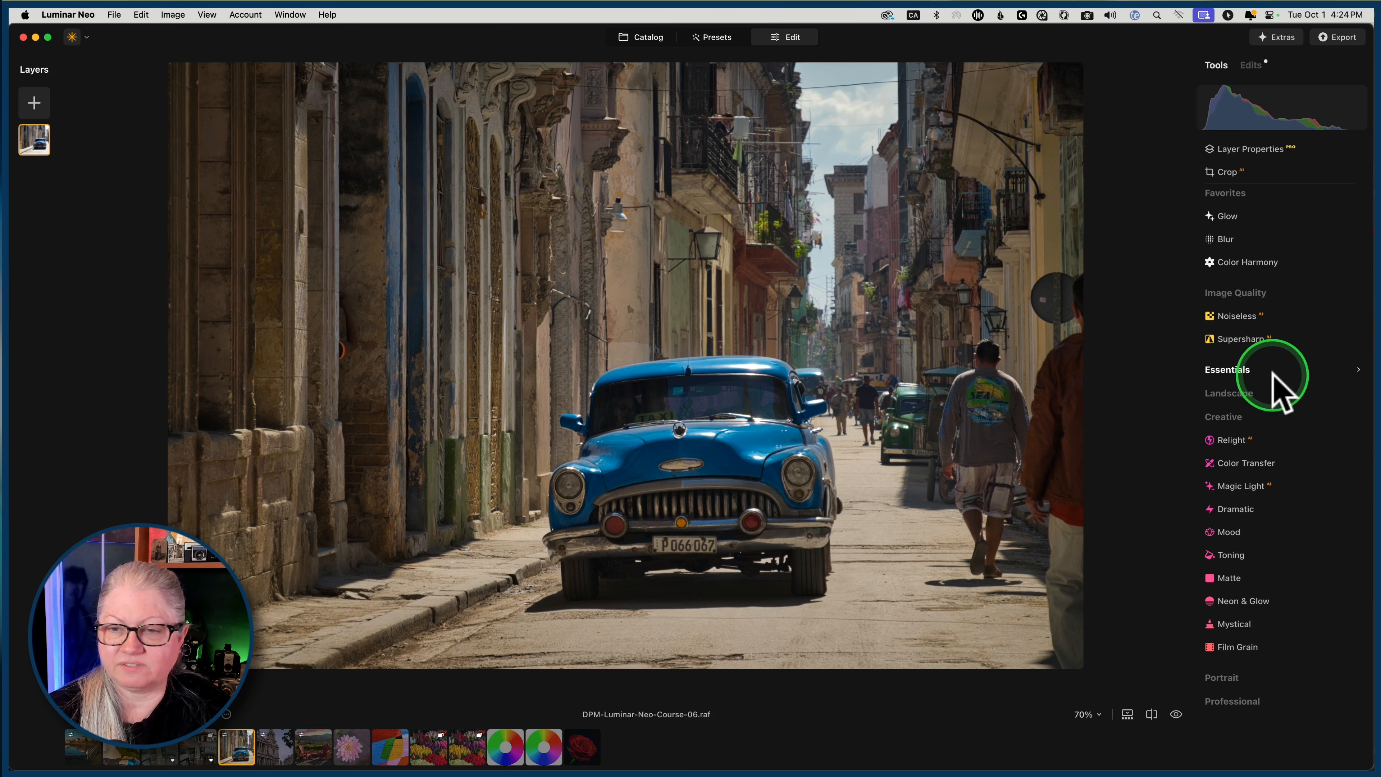
pyautogui.click(1249, 457)
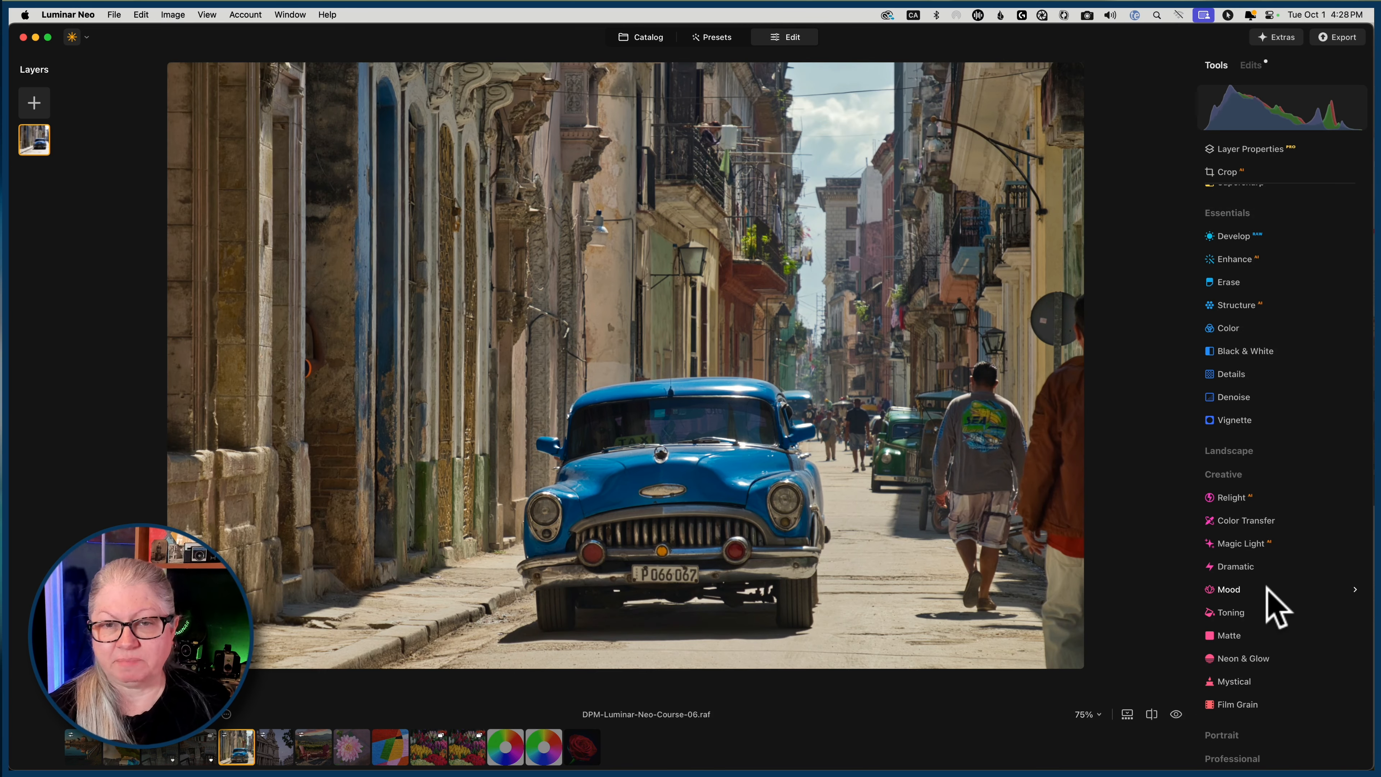
pyautogui.press('\\')
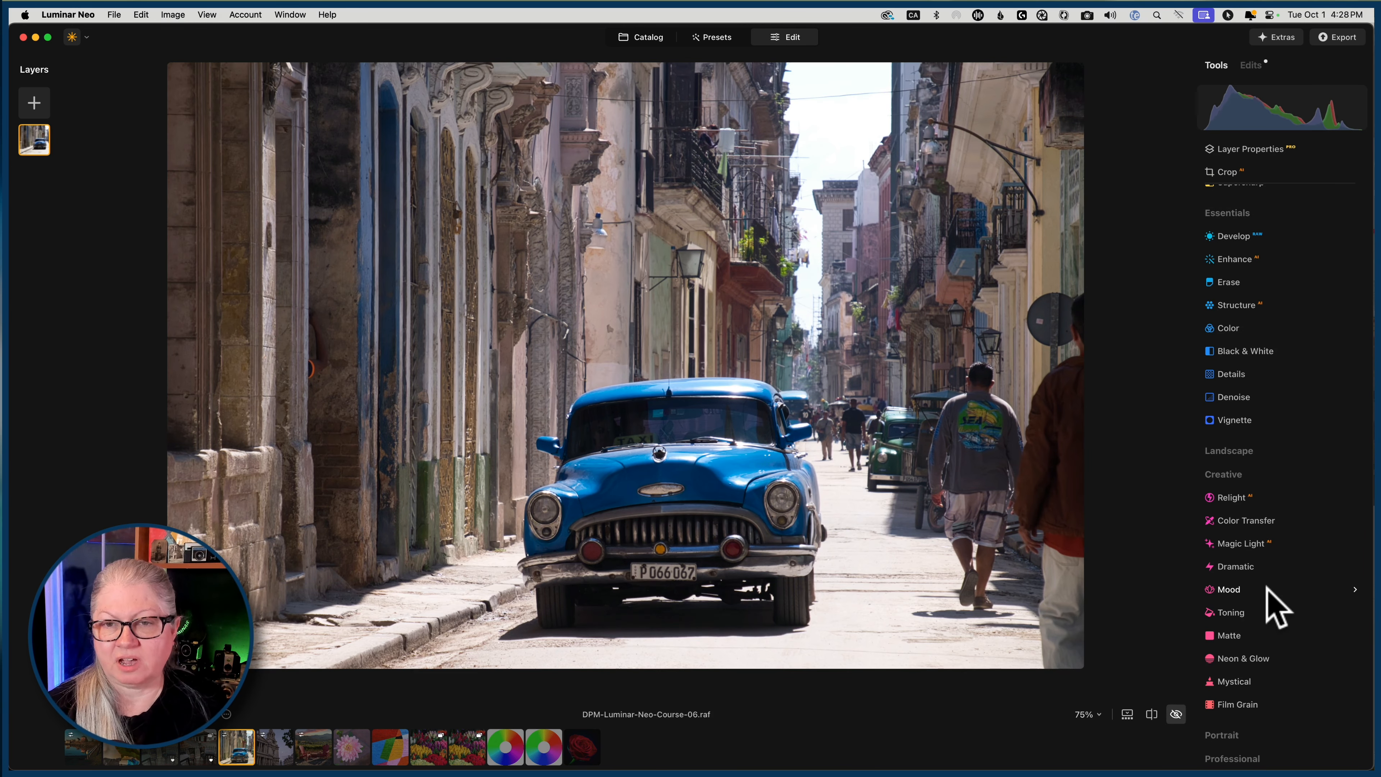
pyautogui.press('\\')
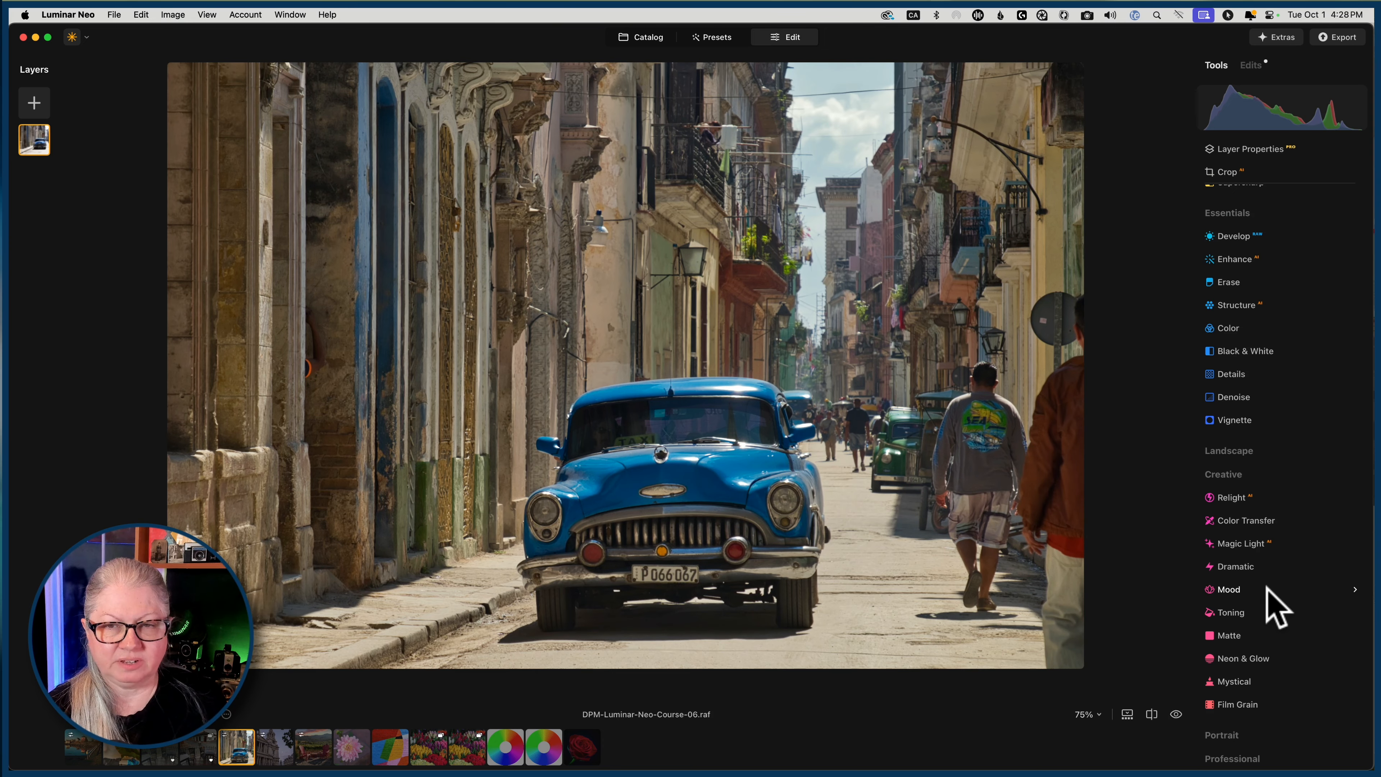
pyautogui.click(1232, 521)
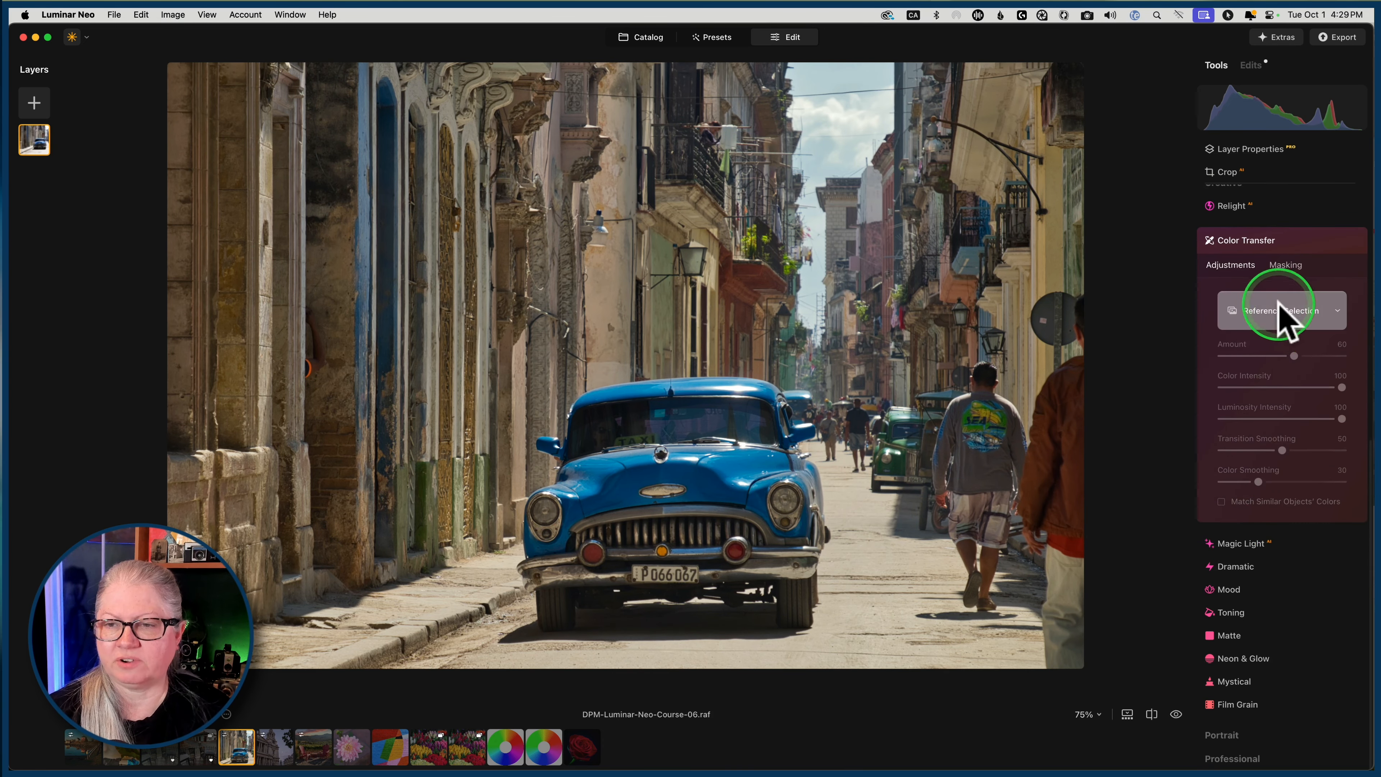
pyautogui.click(1285, 322)
pyautogui.click(1235, 435)
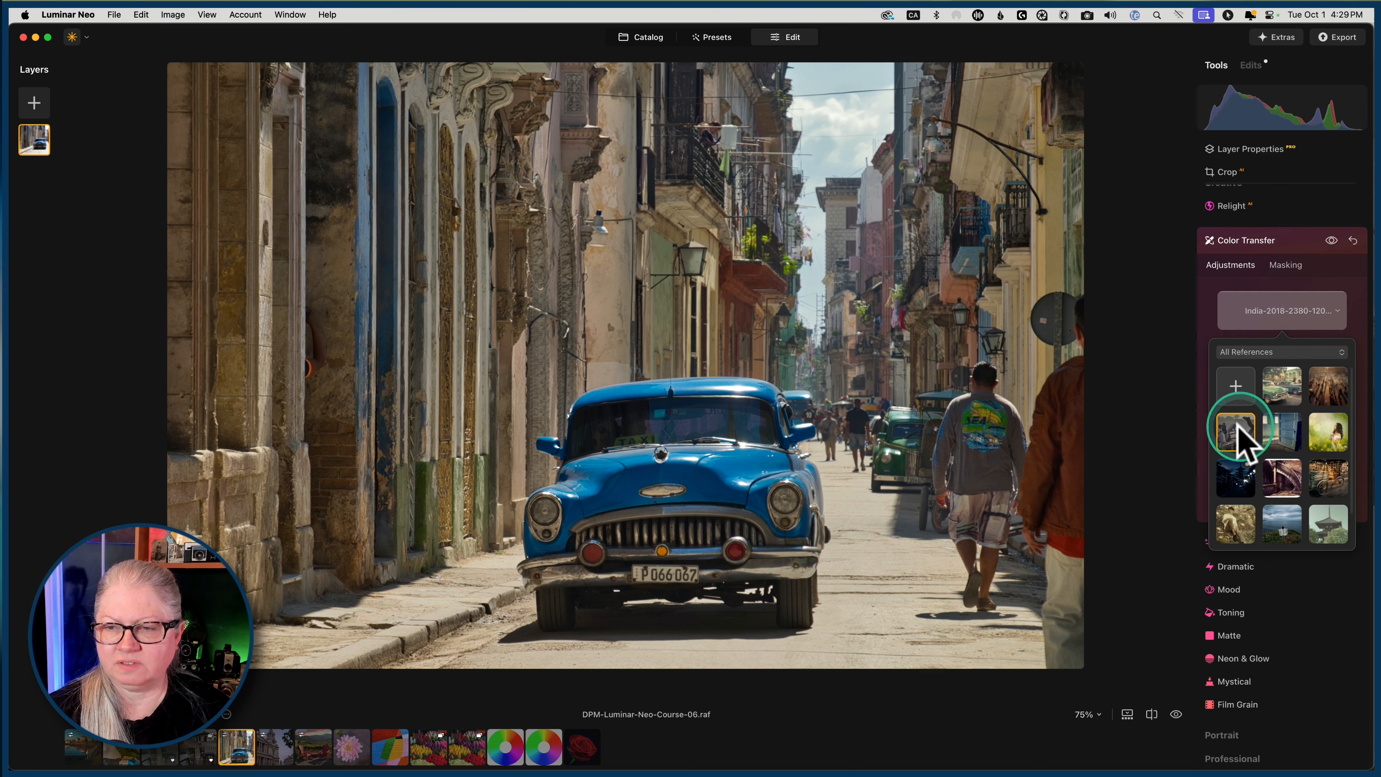
pyautogui.click(1202, 322)
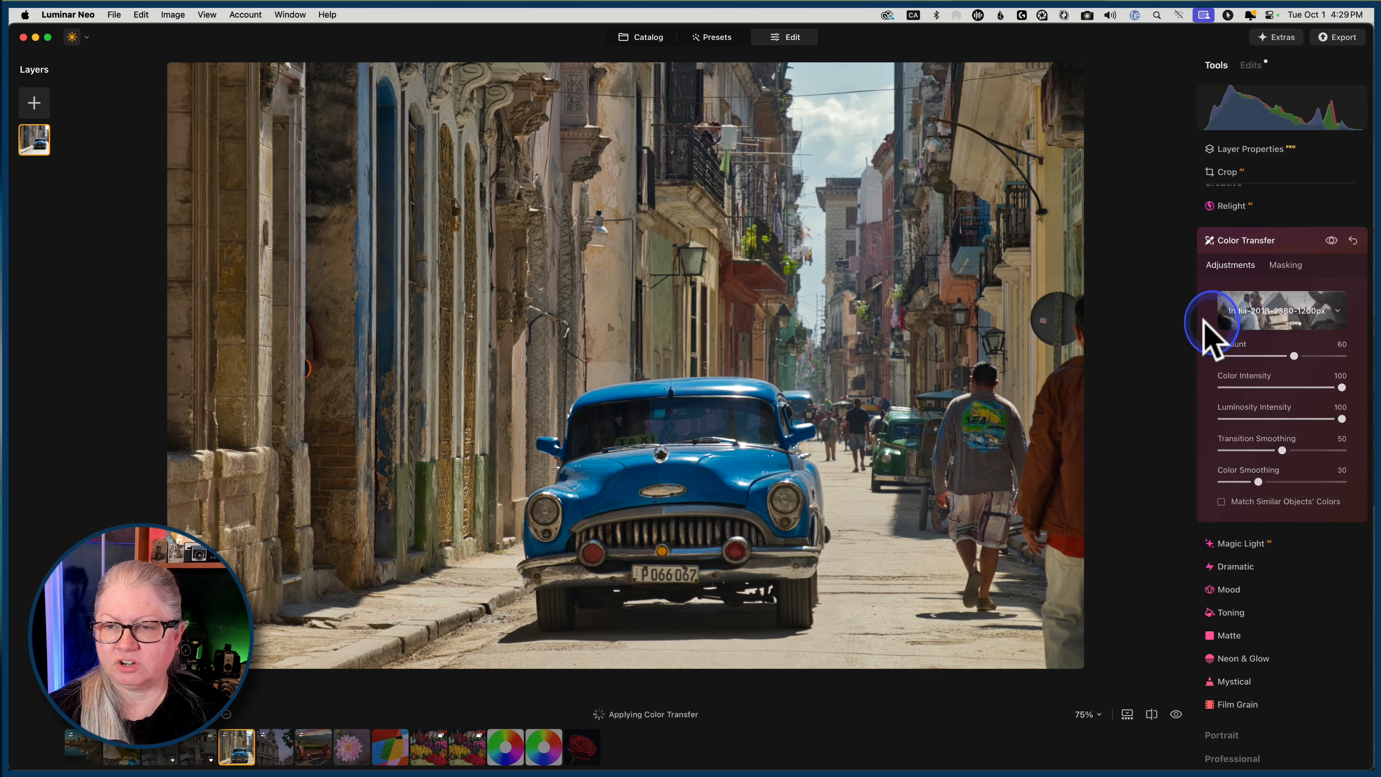
pyautogui.click(1336, 356)
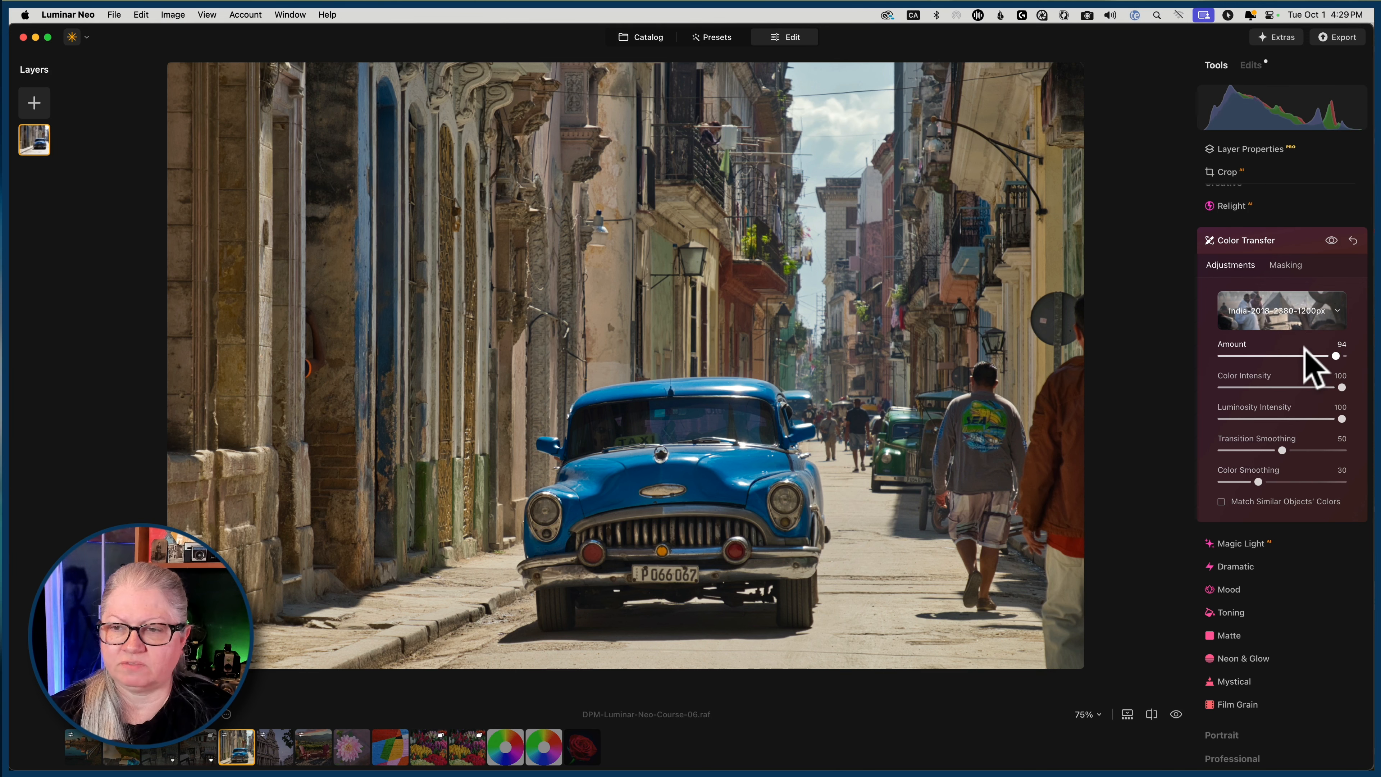
pyautogui.click(1295, 355)
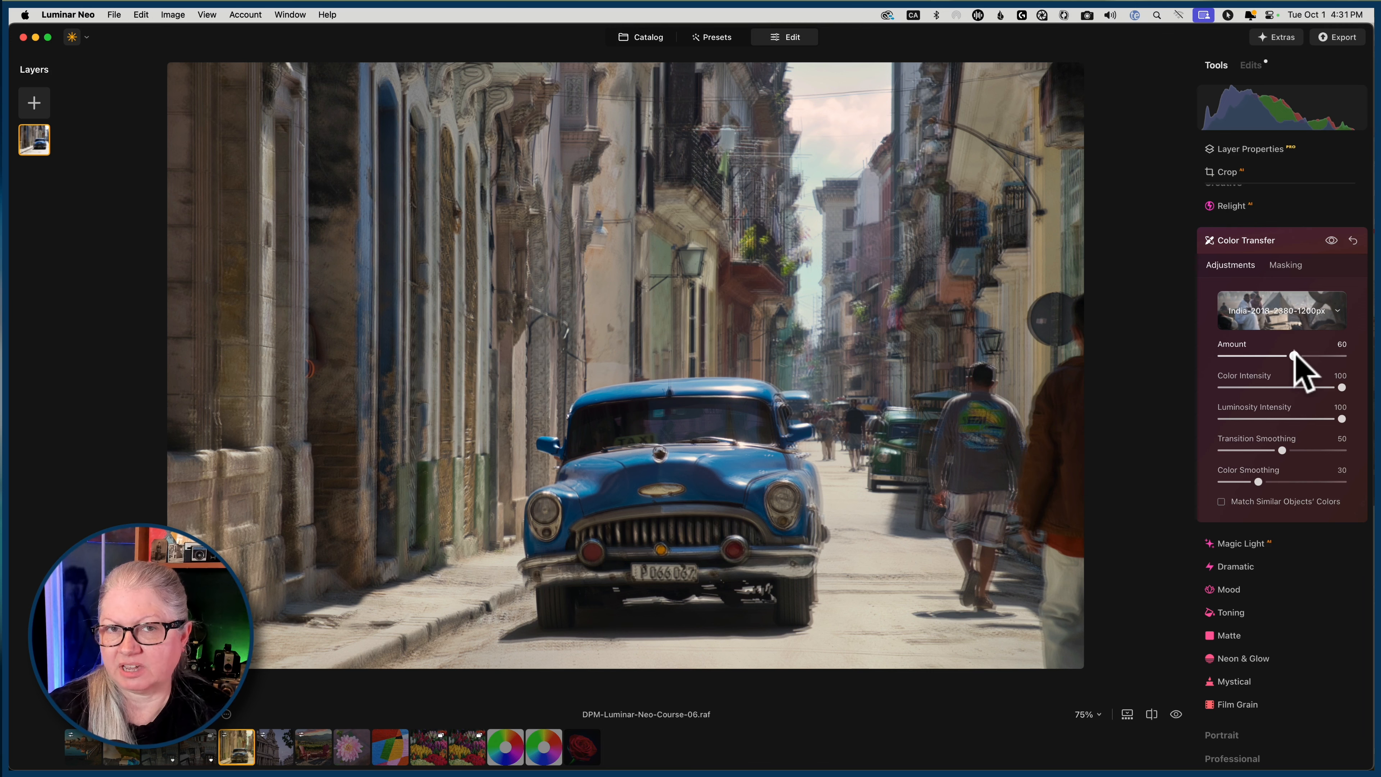
# Step: Compare the car photo with and without Color Transfer and raise the effect's Amount to 100
pyautogui.click(1330, 240)
pyautogui.click(1330, 240)
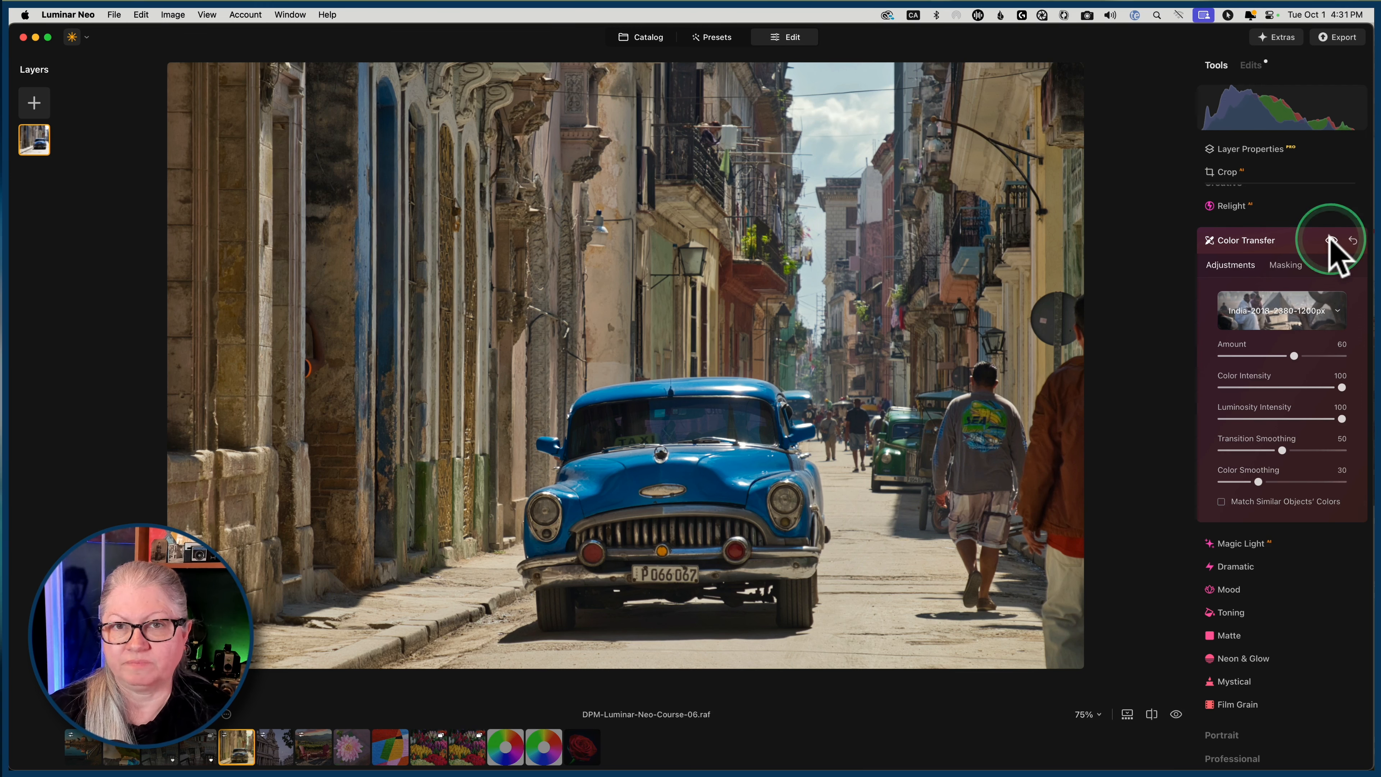
pyautogui.click(1330, 240)
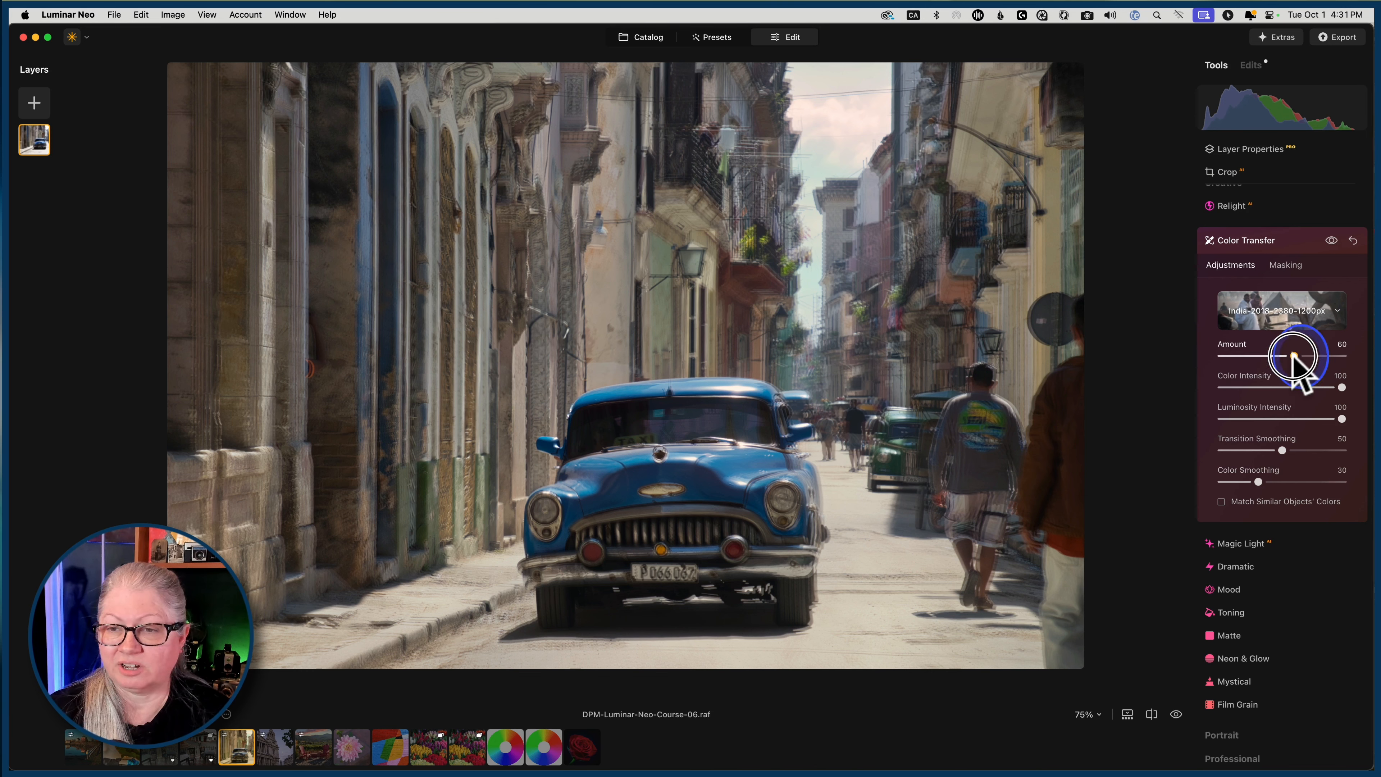
pyautogui.moveTo(1294, 357); pyautogui.dragTo(1343, 359)
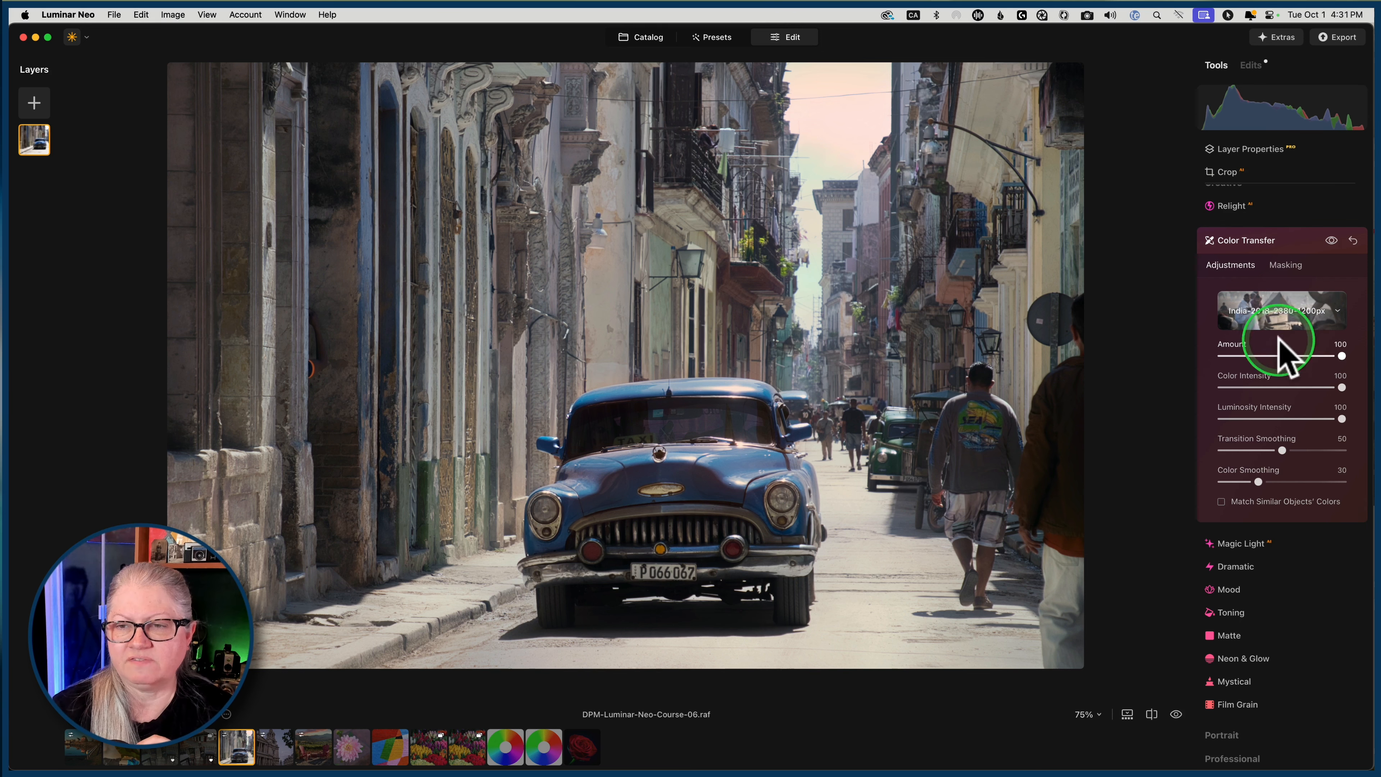
# Step: In the car photo's existing RAW Develop edit, expand the Optics and Transform settings and set Vertical to 11
pyautogui.click(1250, 64)
pyautogui.click(1272, 475)
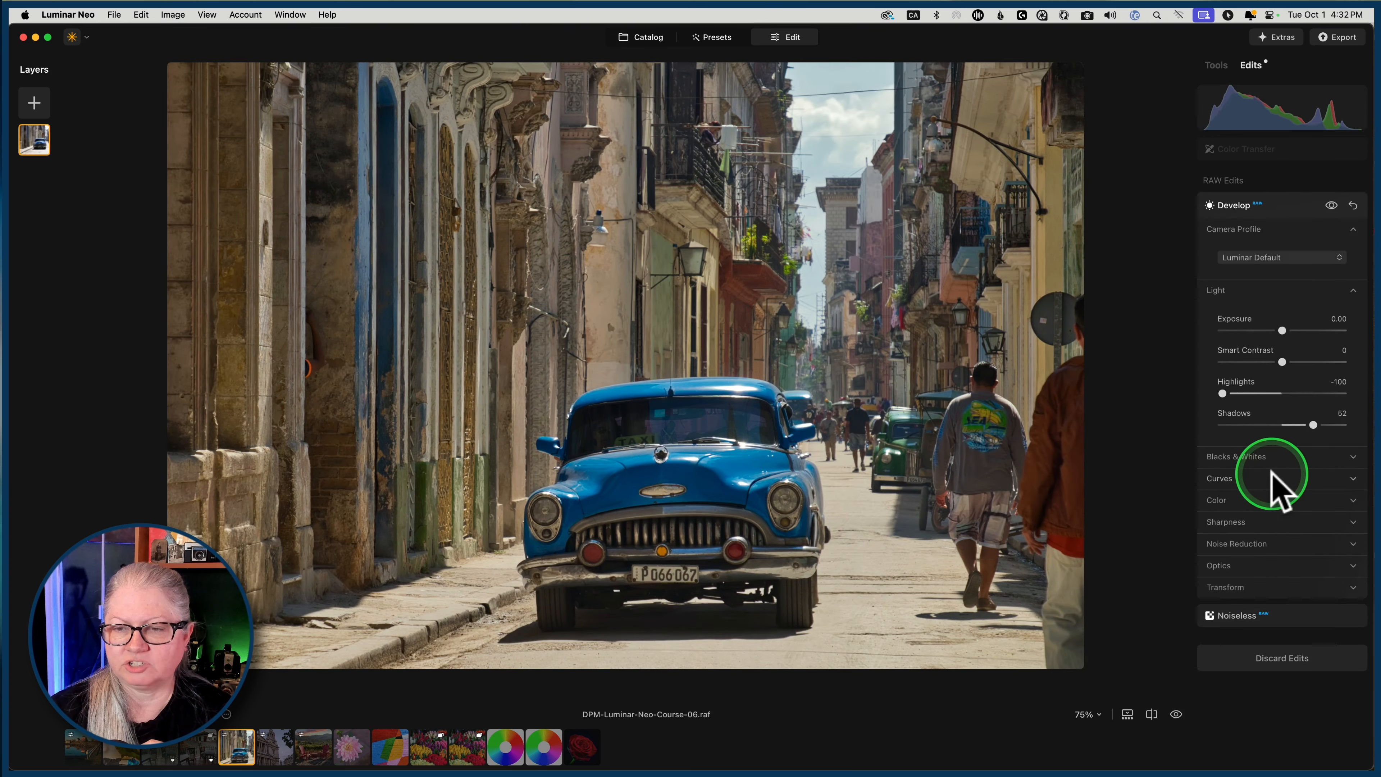
pyautogui.click(1217, 569)
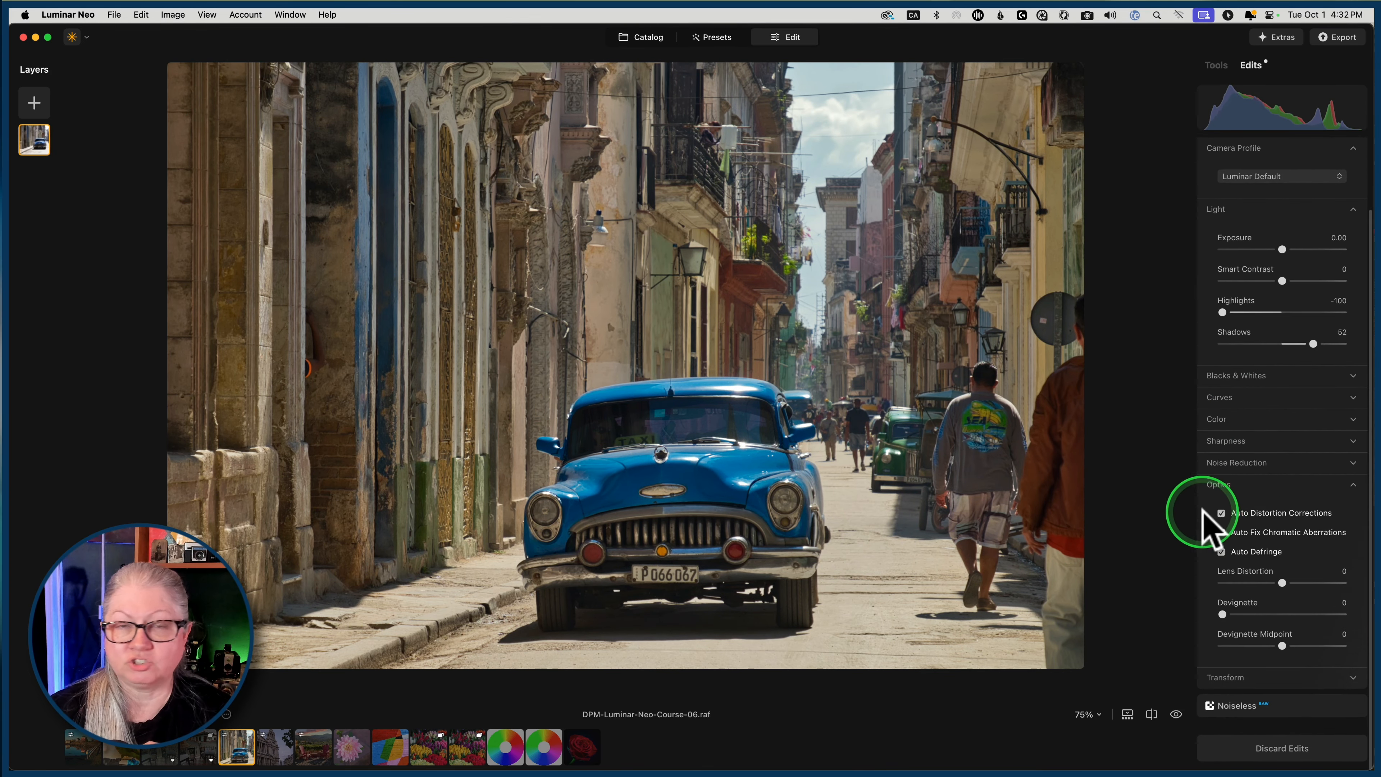
pyautogui.click(1234, 677)
pyautogui.scroll(-2, 1278, 416)
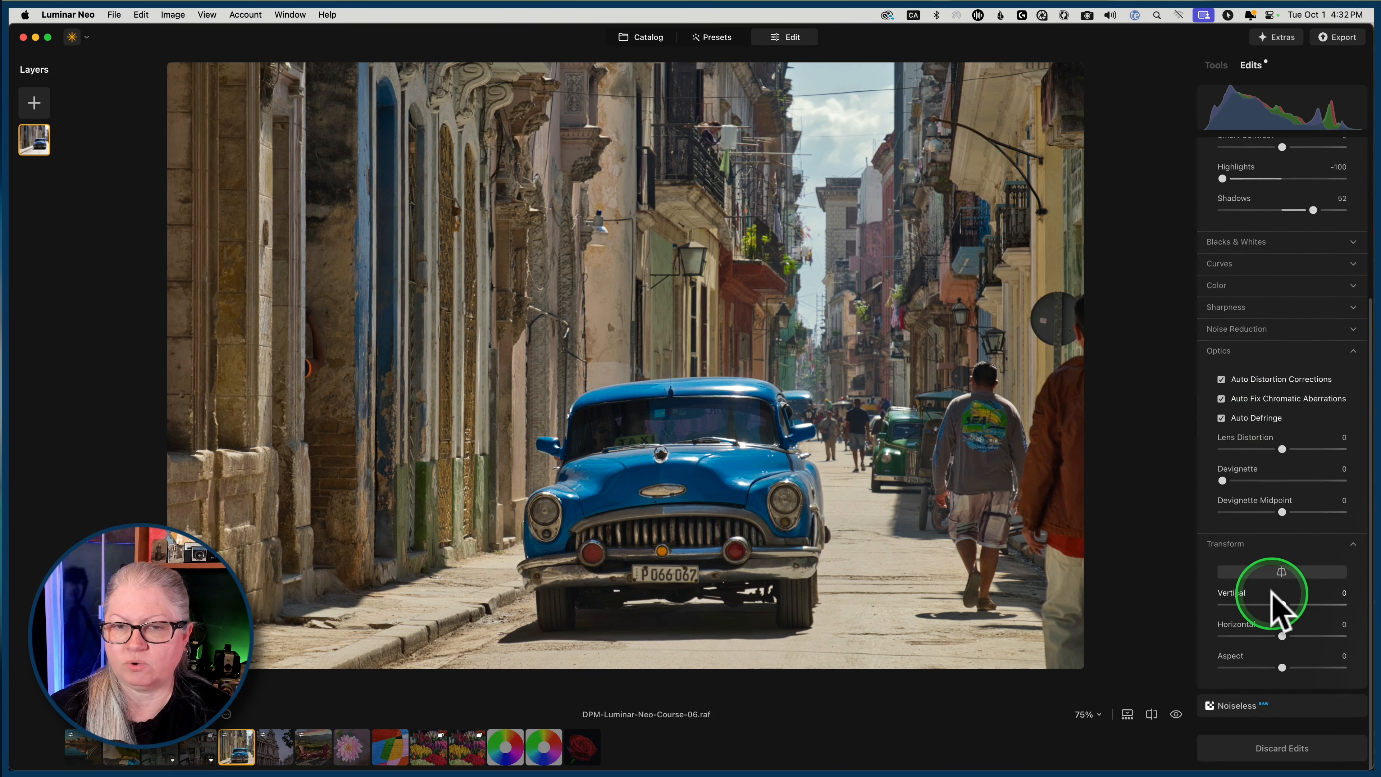
pyautogui.moveTo(1281, 604)
pyautogui.mouseDown()
pyautogui.moveTo(1269, 604)
pyautogui.moveTo(1304, 605)
pyautogui.moveTo(1289, 605)
pyautogui.mouseUp()
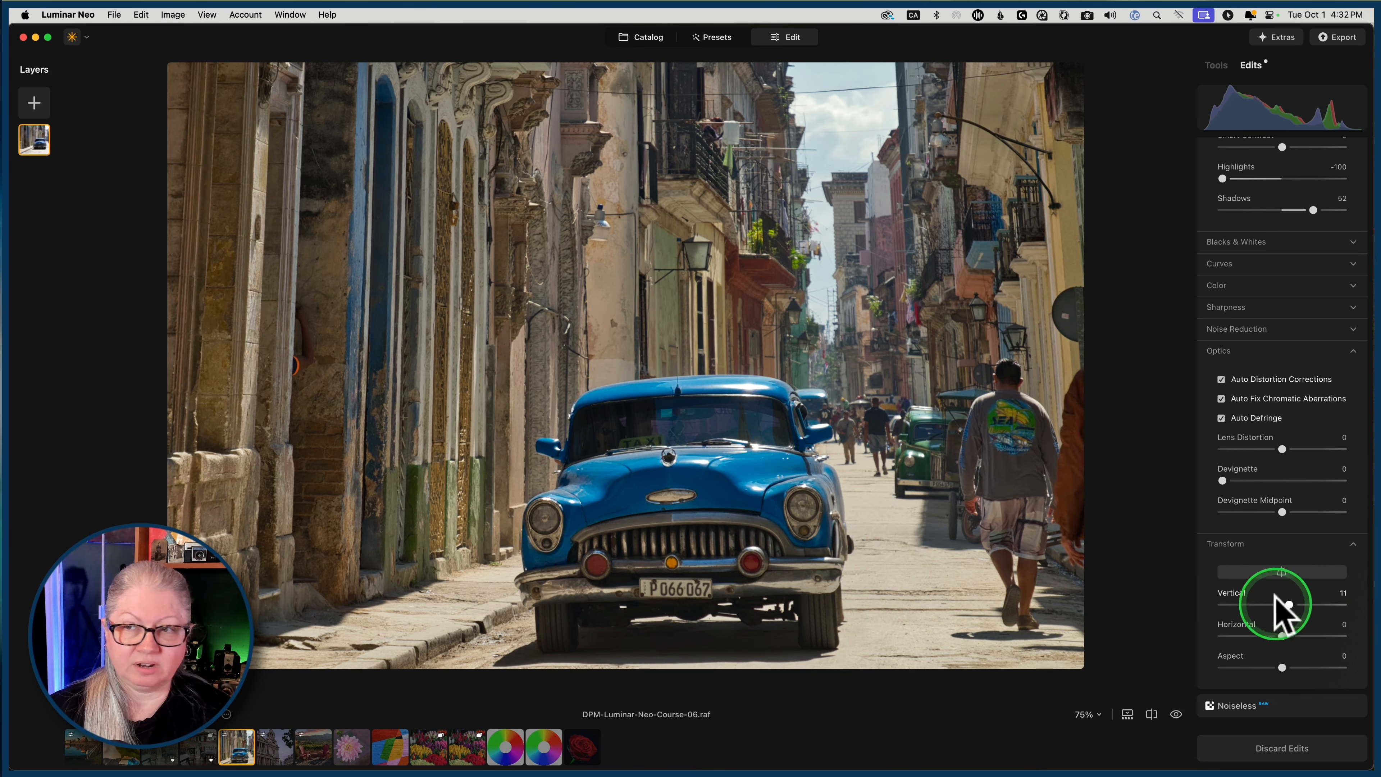
pyautogui.scroll(5, 1280, 387)
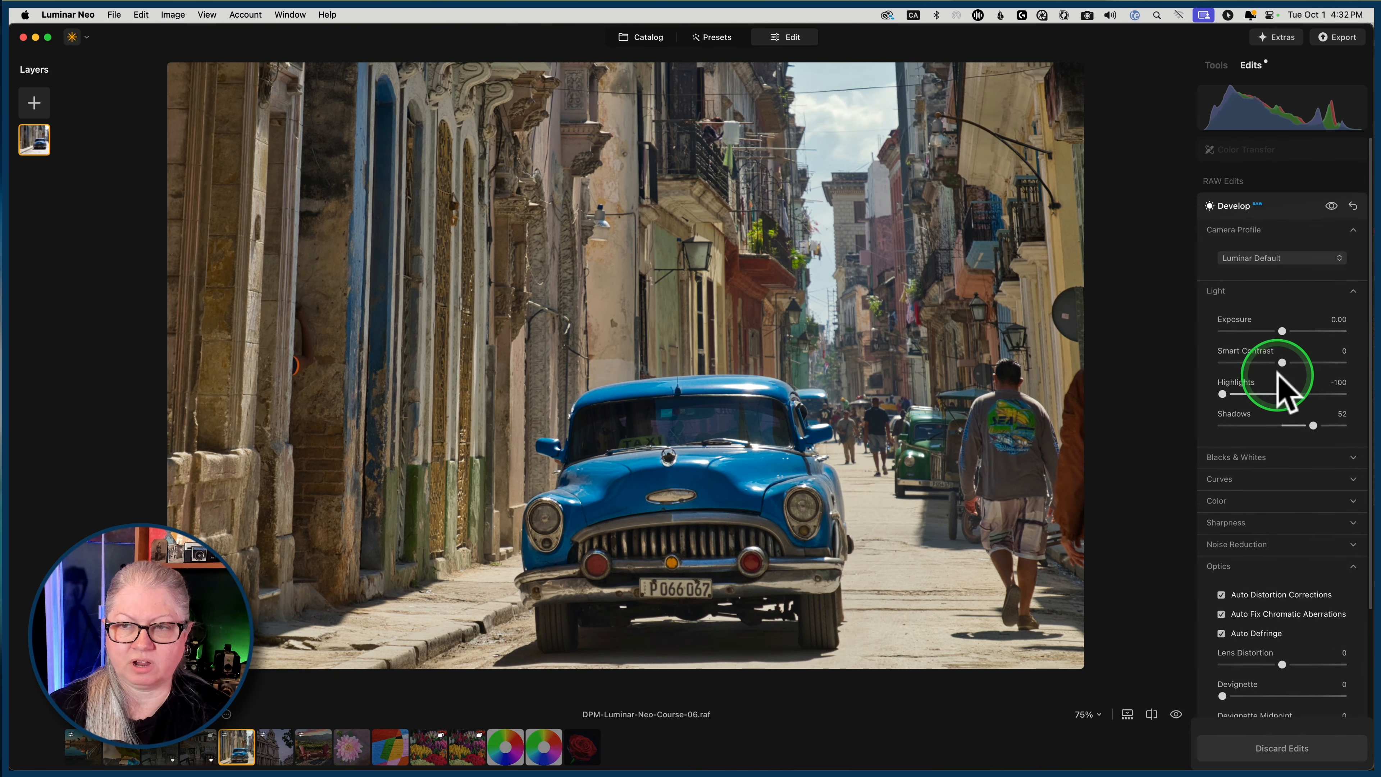
# Step: Reopen the applied Color Transfer edit, lower its Amount to 48 and raise it back to 100
pyautogui.click(1274, 151)
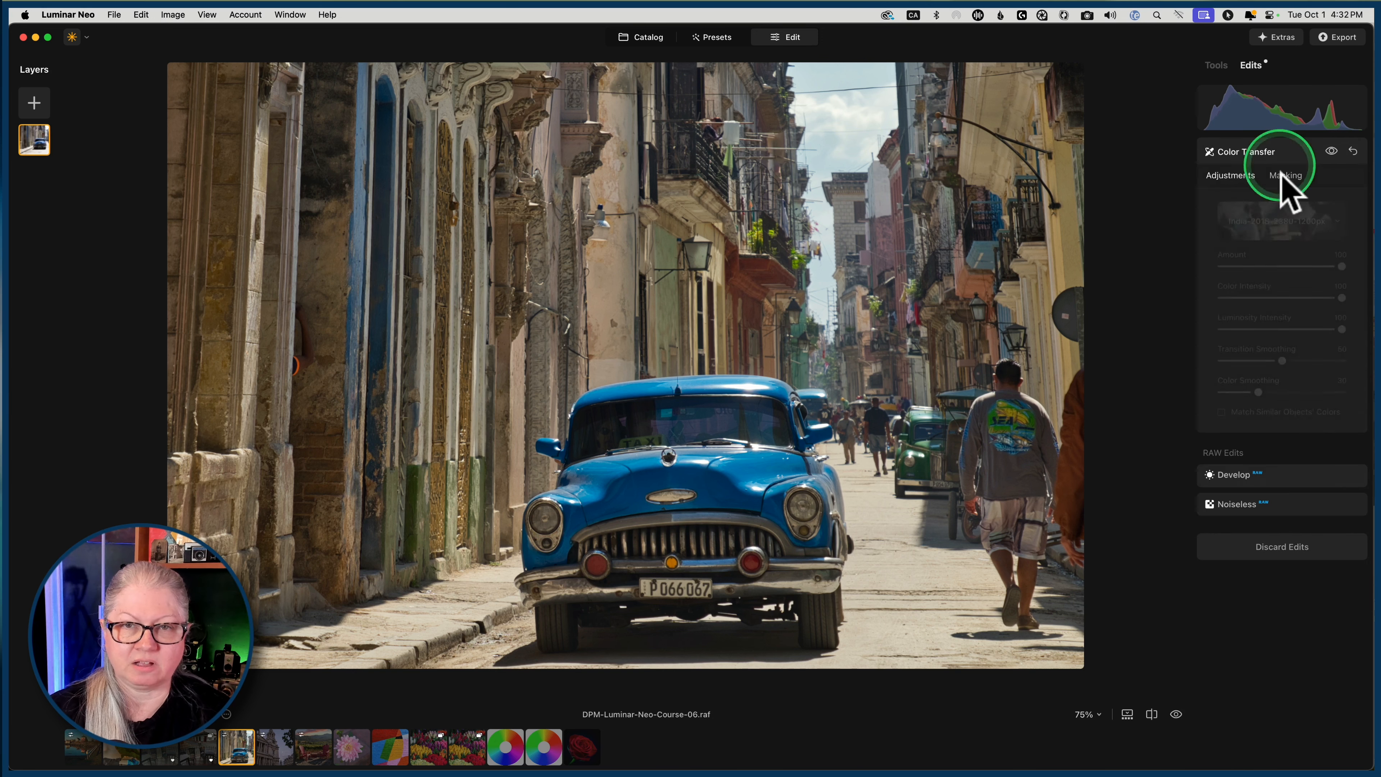
pyautogui.click(1280, 266)
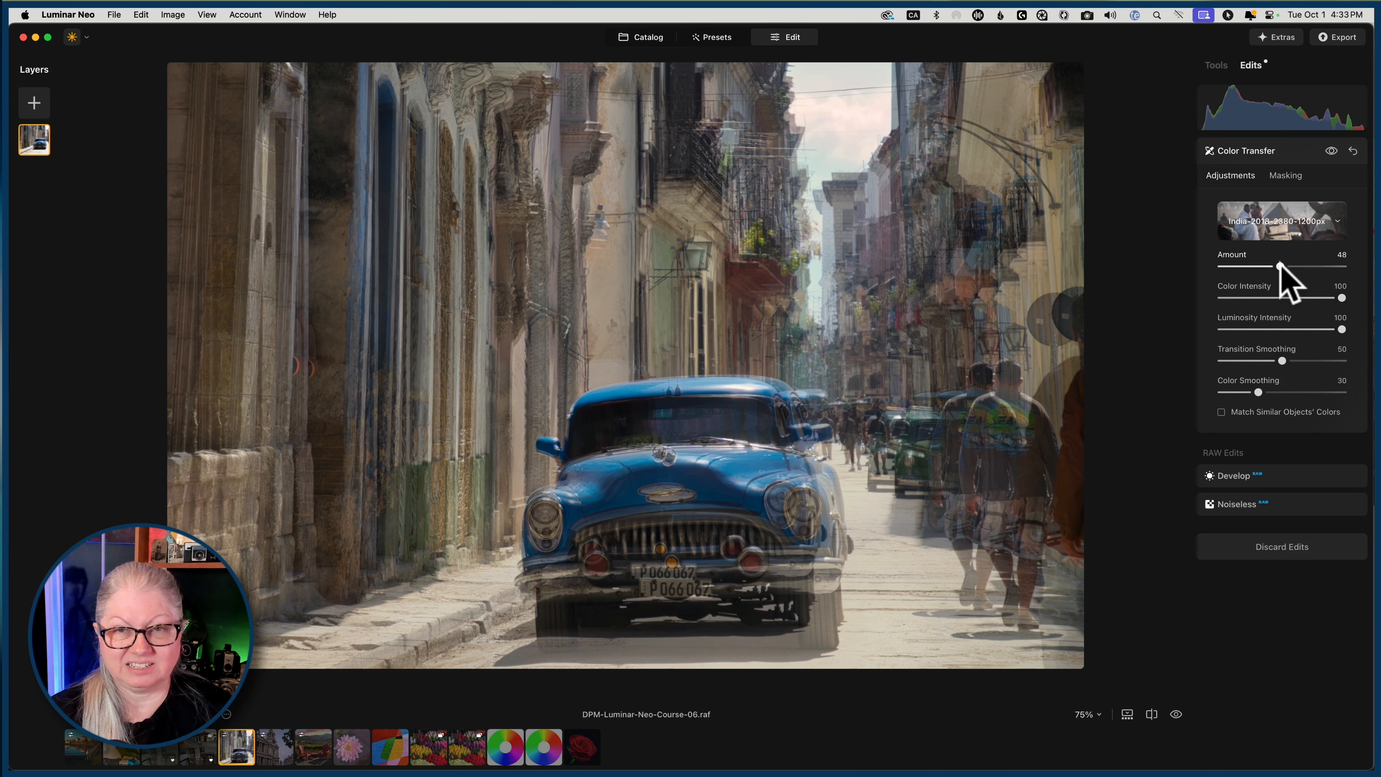
pyautogui.click(1279, 265)
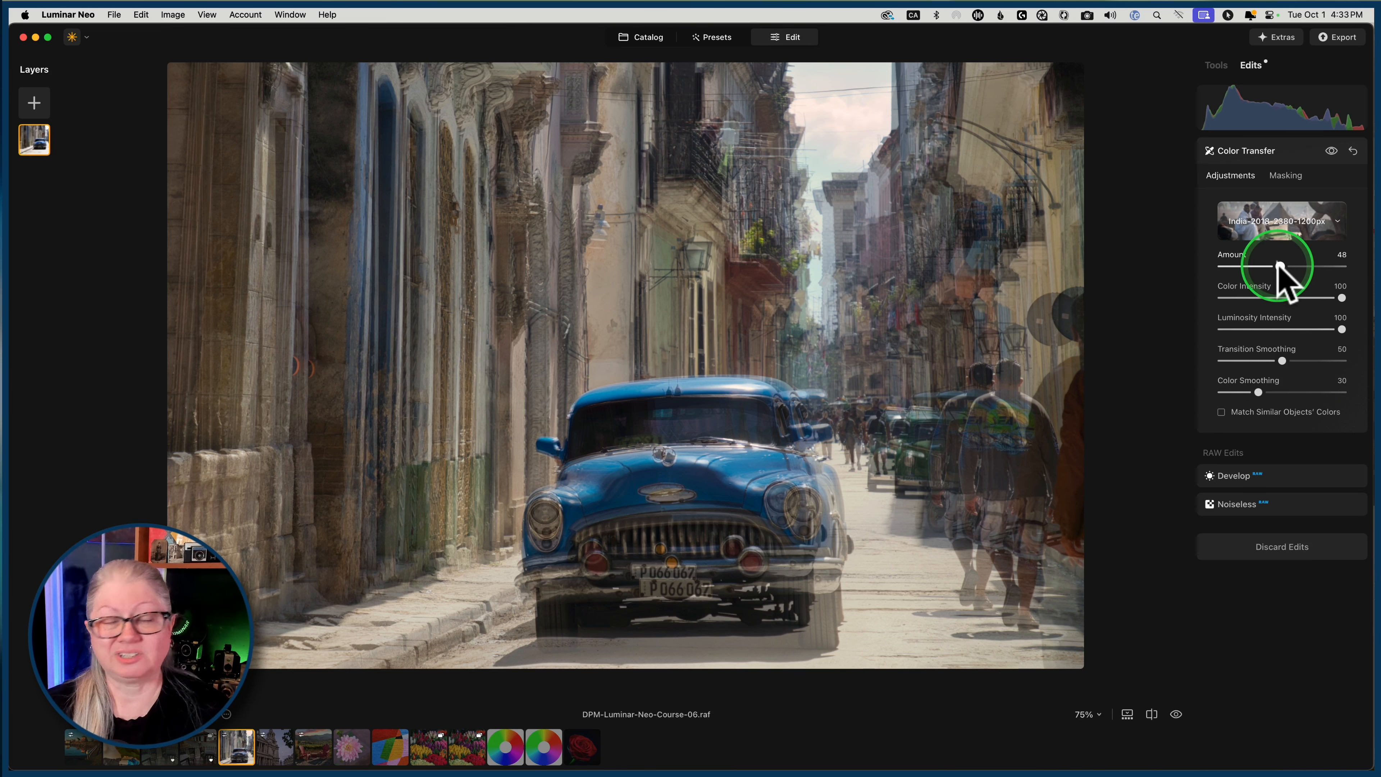
pyautogui.moveTo(1280, 265); pyautogui.dragTo(1346, 262)
pyautogui.click(1295, 271)
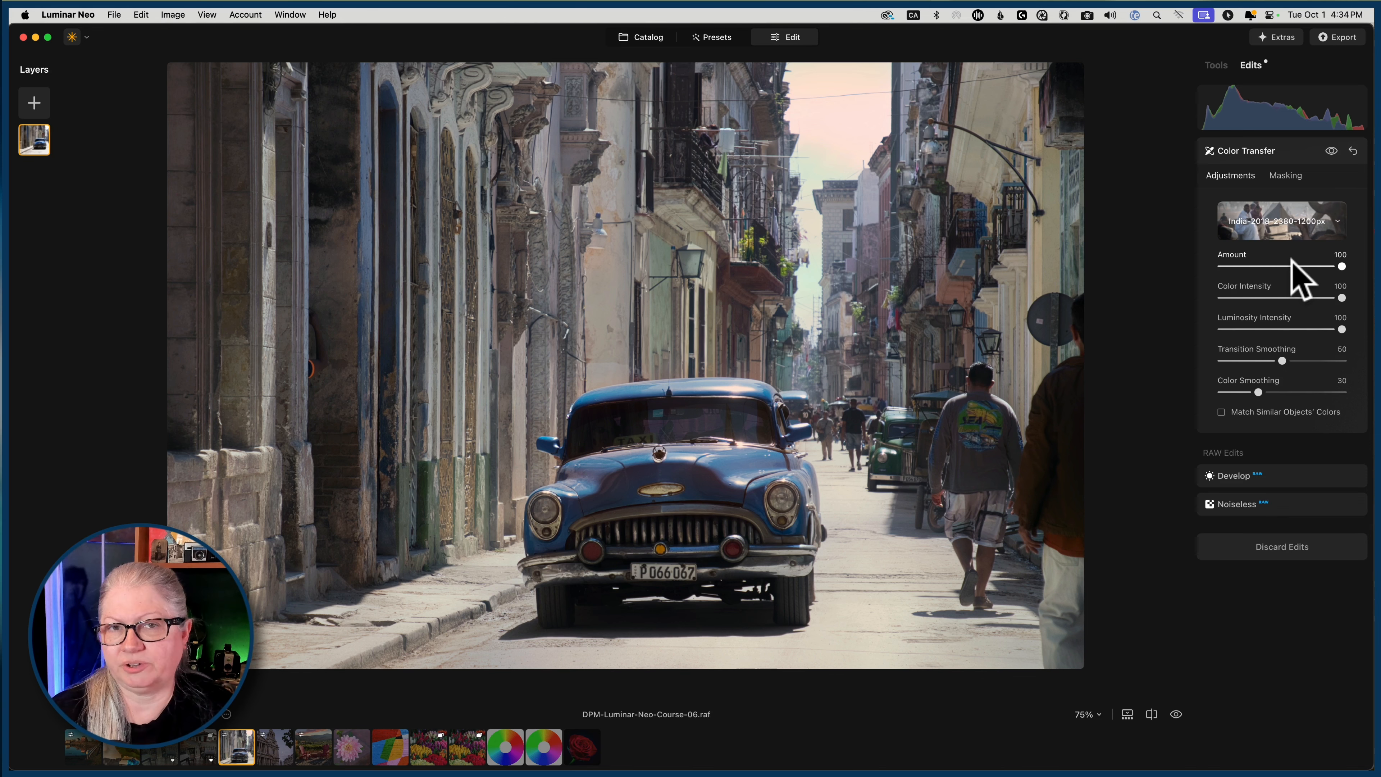
# Step: Turn off Auto Distortion Corrections in the RAW Develop edit and reset the Vertical transform to 0
pyautogui.click(1278, 478)
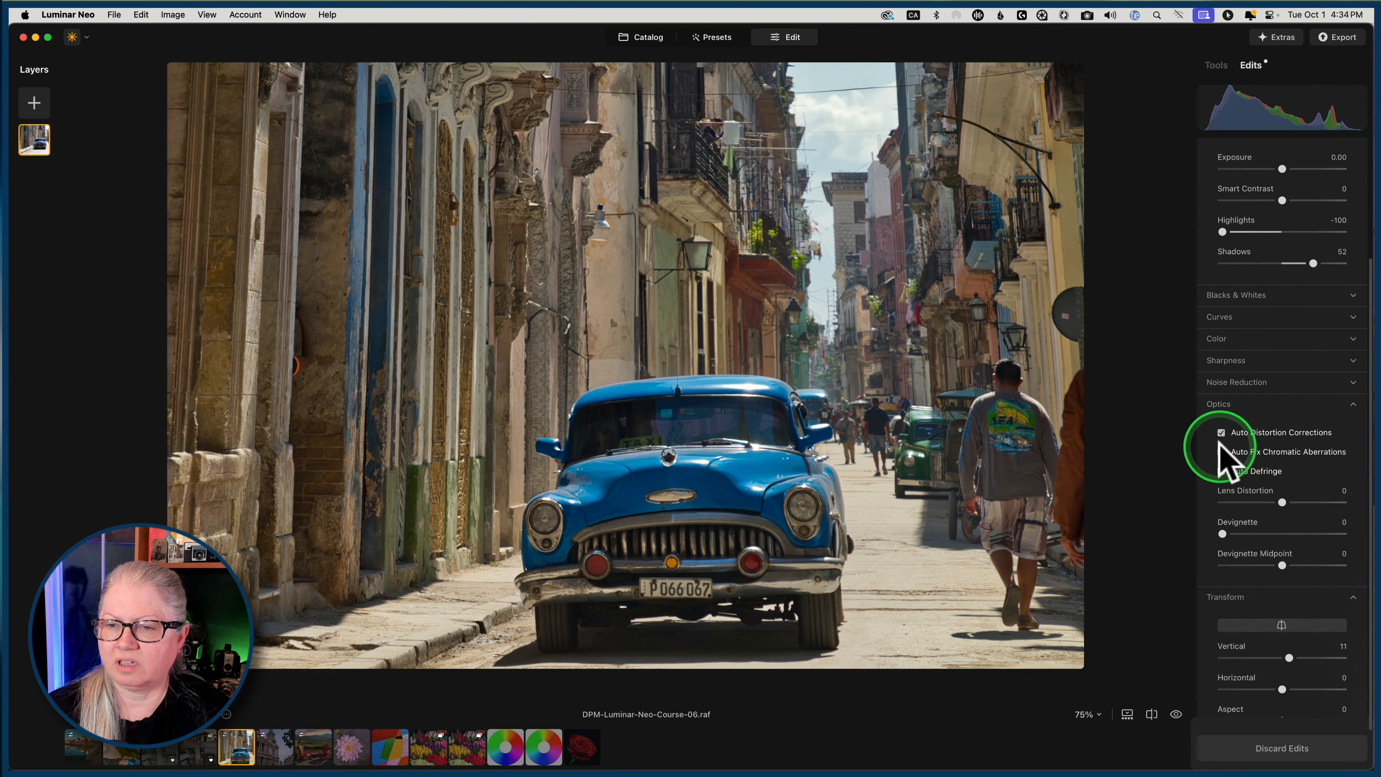
pyautogui.scroll(-2, 1258, 543)
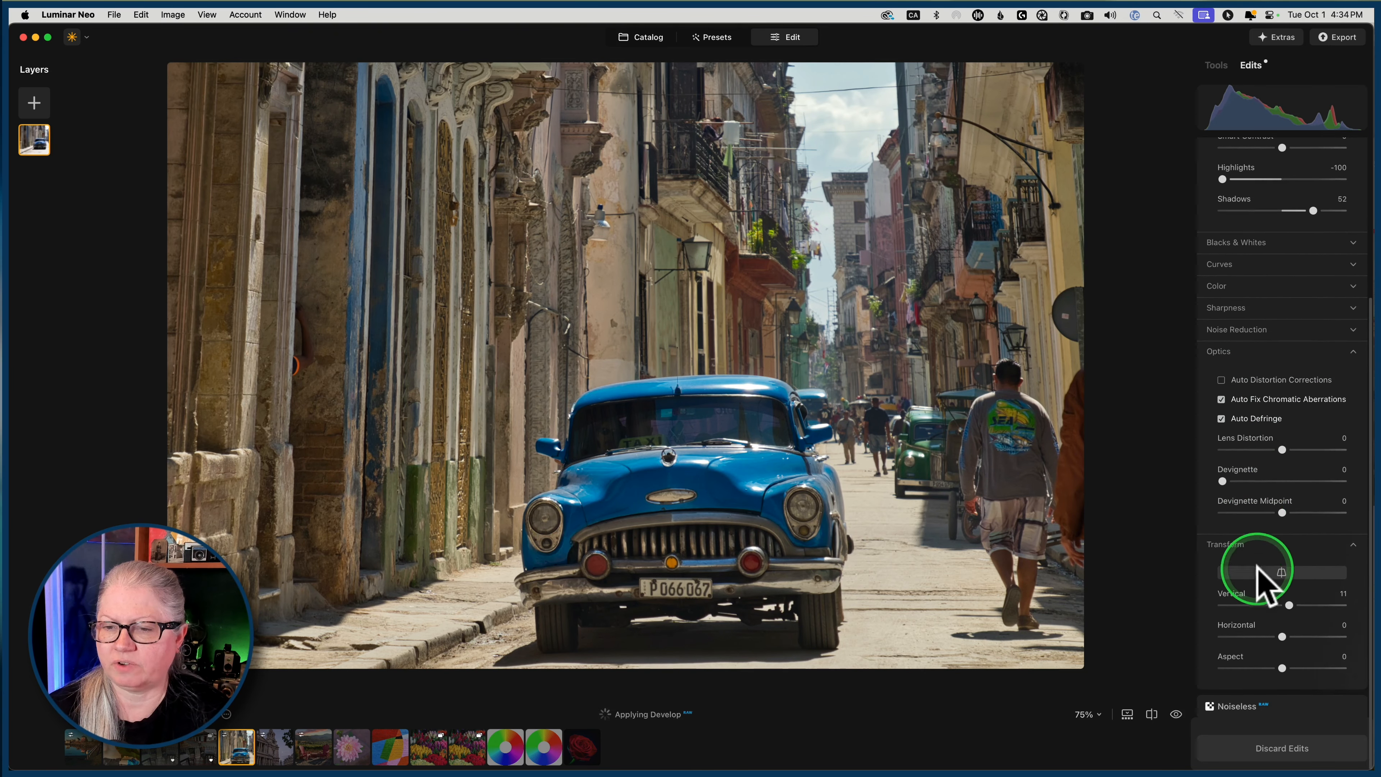
pyautogui.doubleClick(1288, 604)
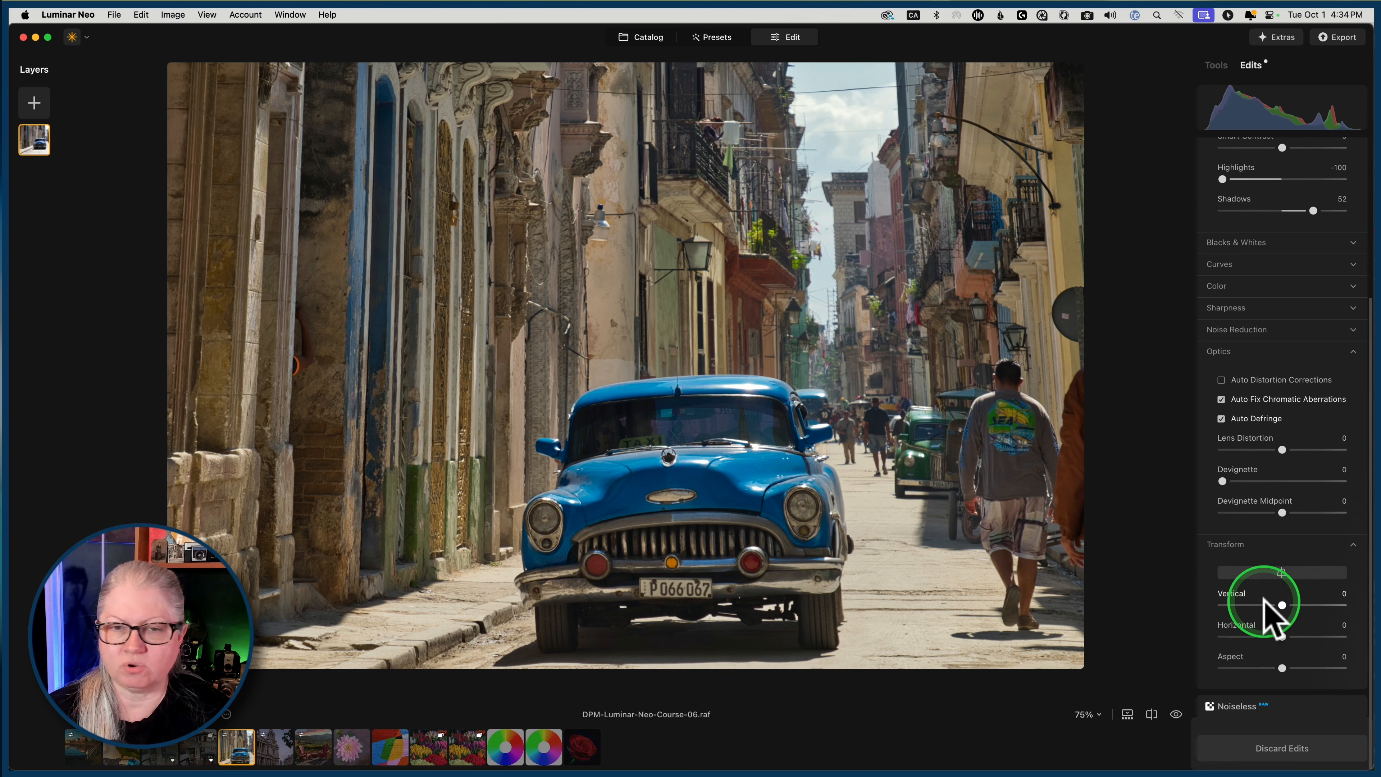
pyautogui.scroll(10, 1264, 608)
# Step: Set the Color Transfer Amount to 57 and preview the car photo without the effect
pyautogui.click(1281, 155)
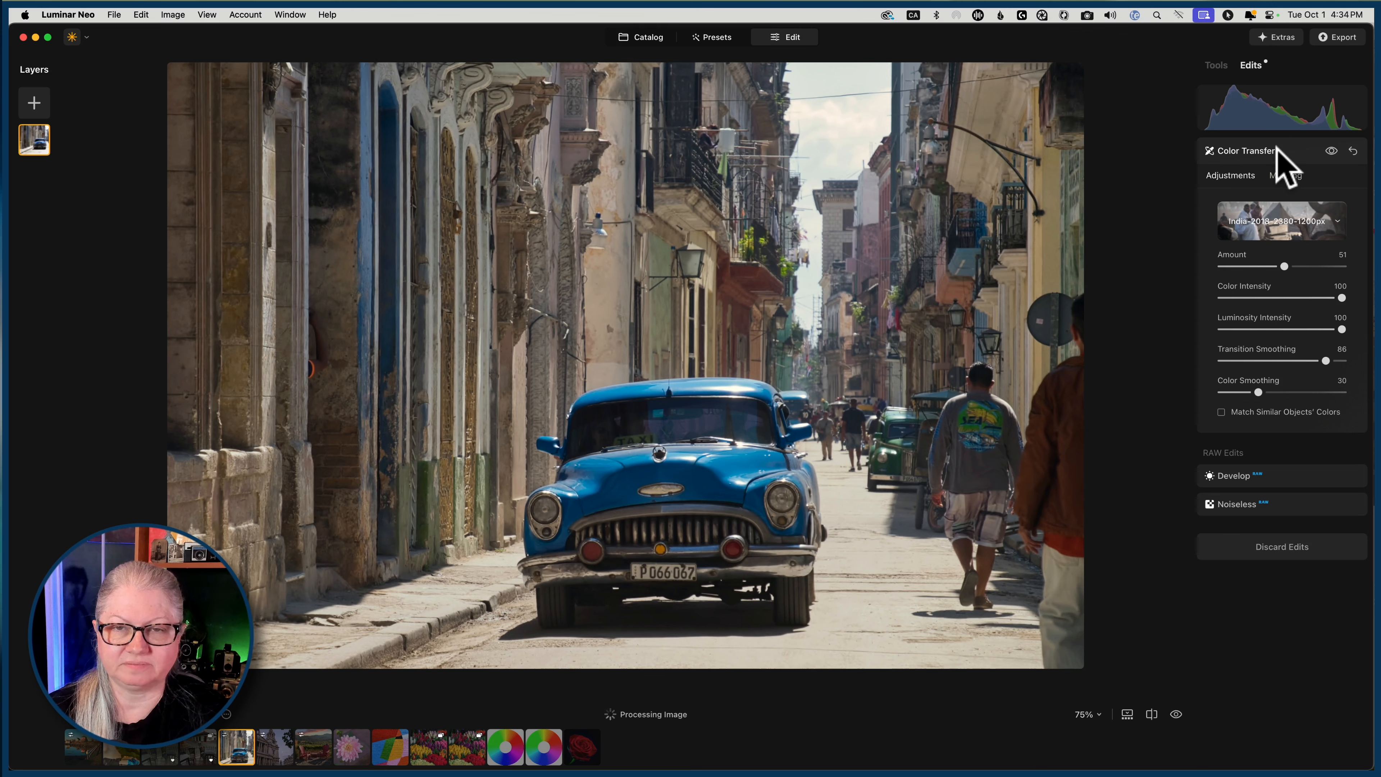
pyautogui.moveTo(1284, 266); pyautogui.dragTo(1292, 266)
pyautogui.click(1331, 150)
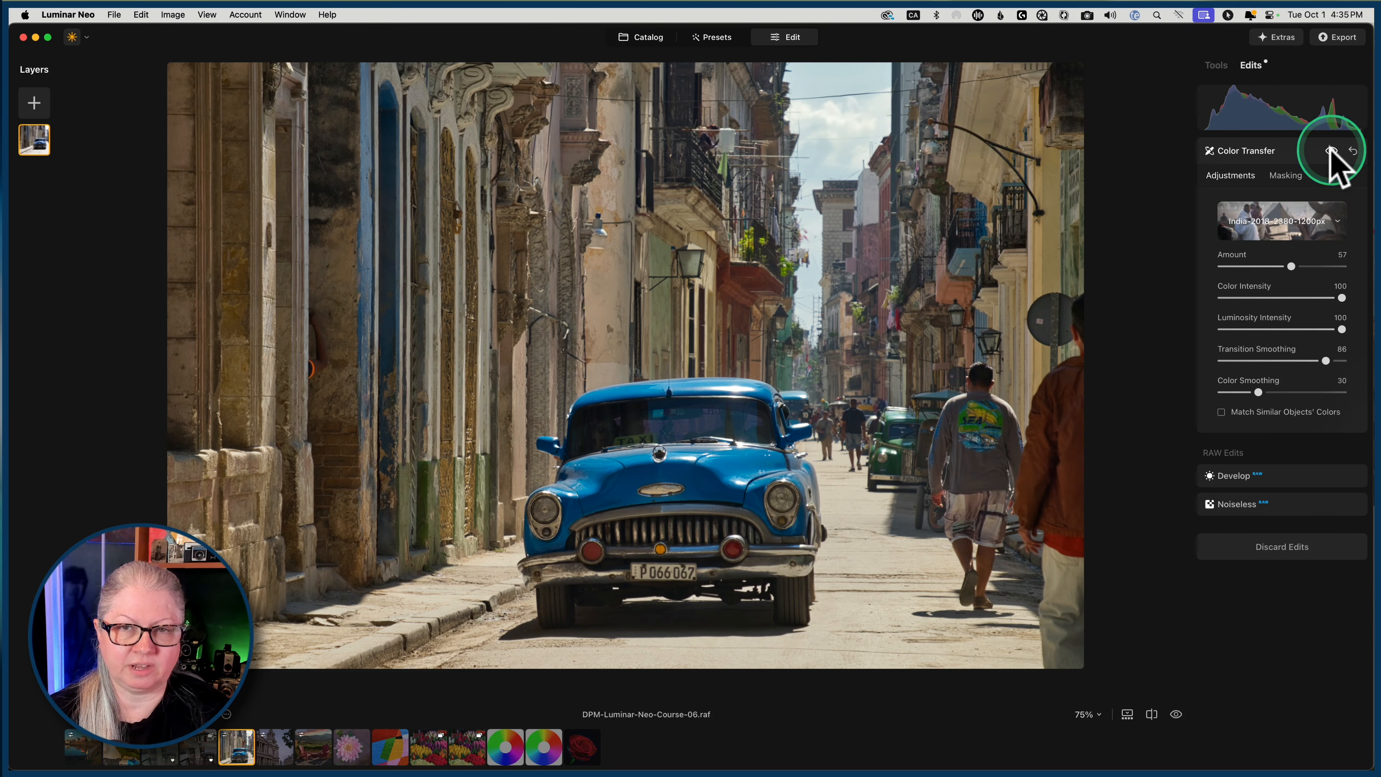
# Step: Return to the catalog and open the pink flower photo DPM-Luminar-Neo-Course-19.raf for editing
pyautogui.click(647, 41)
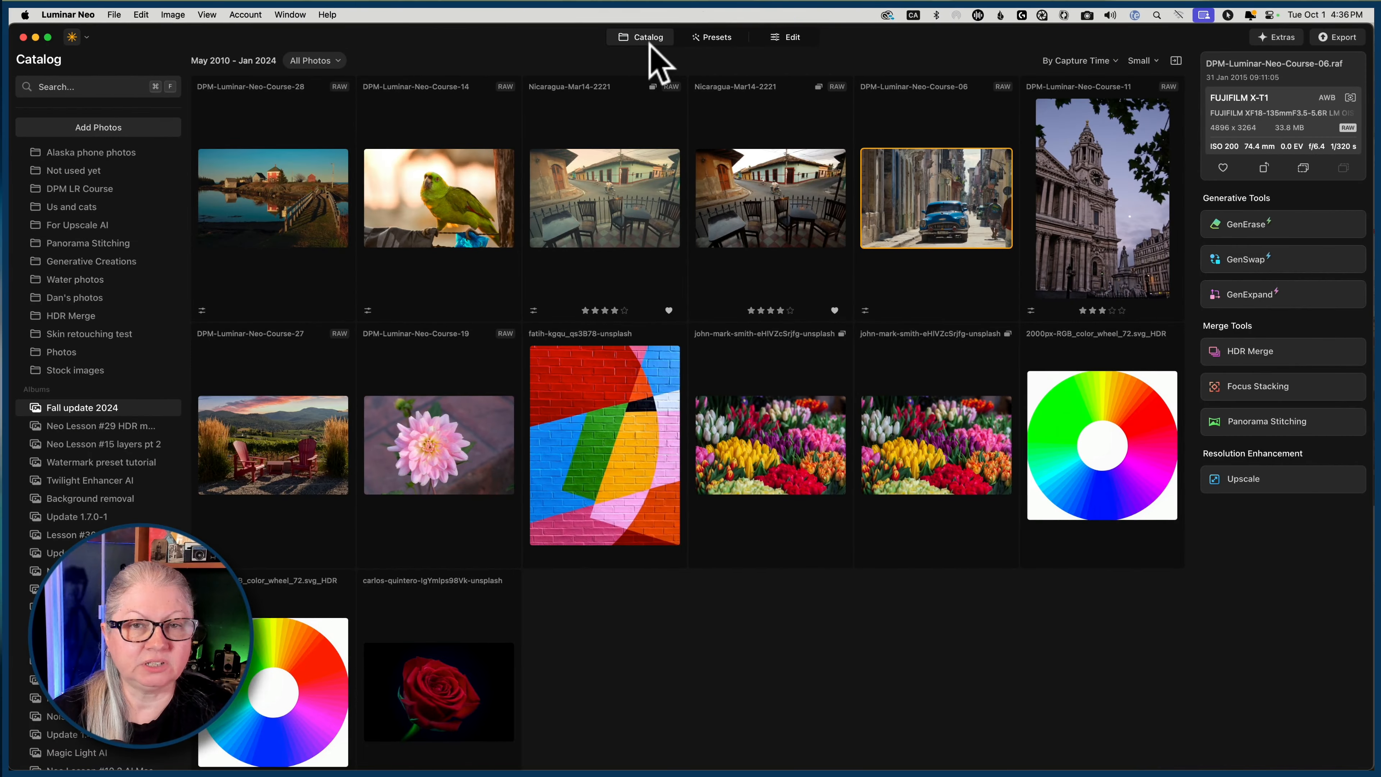
pyautogui.click(647, 40)
pyautogui.click(461, 393)
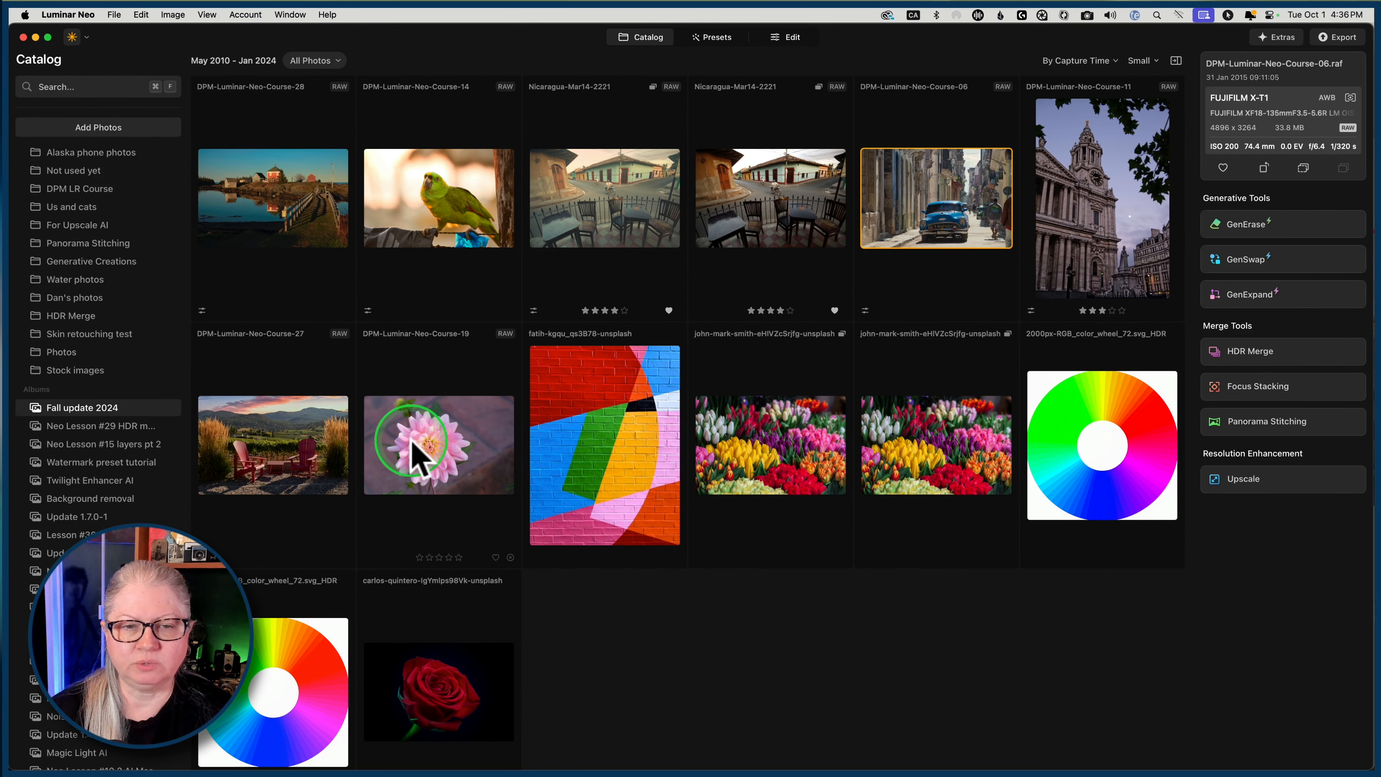
pyautogui.click(405, 473)
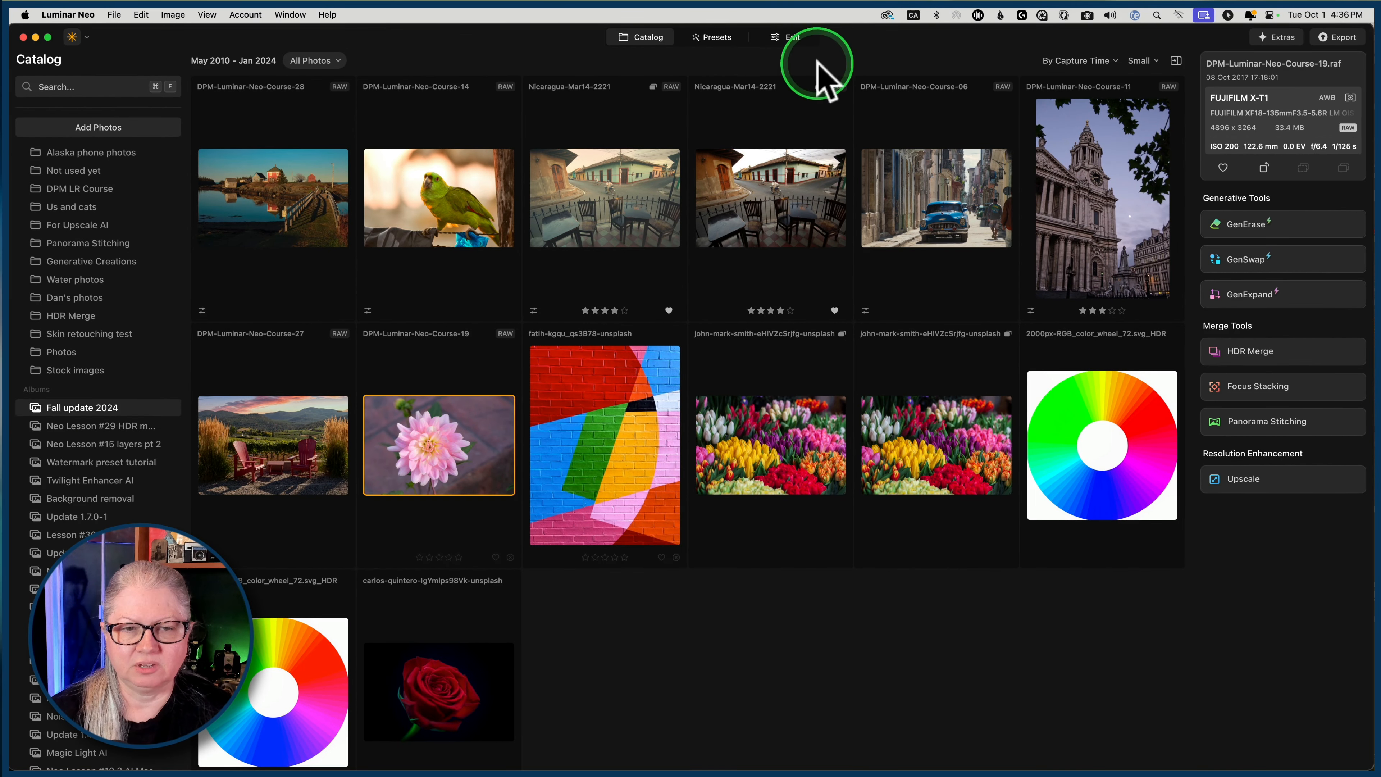
pyautogui.click(793, 41)
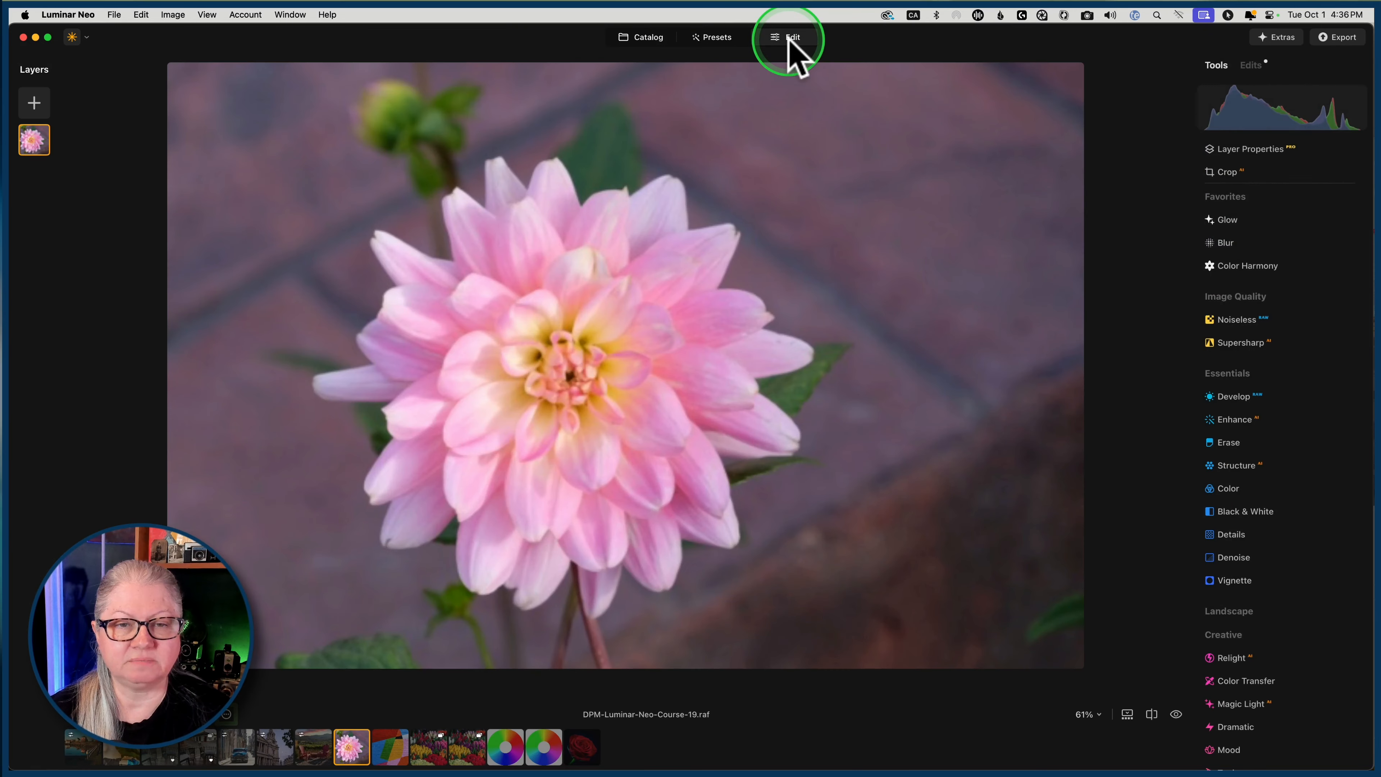
pyautogui.click(1024, 397)
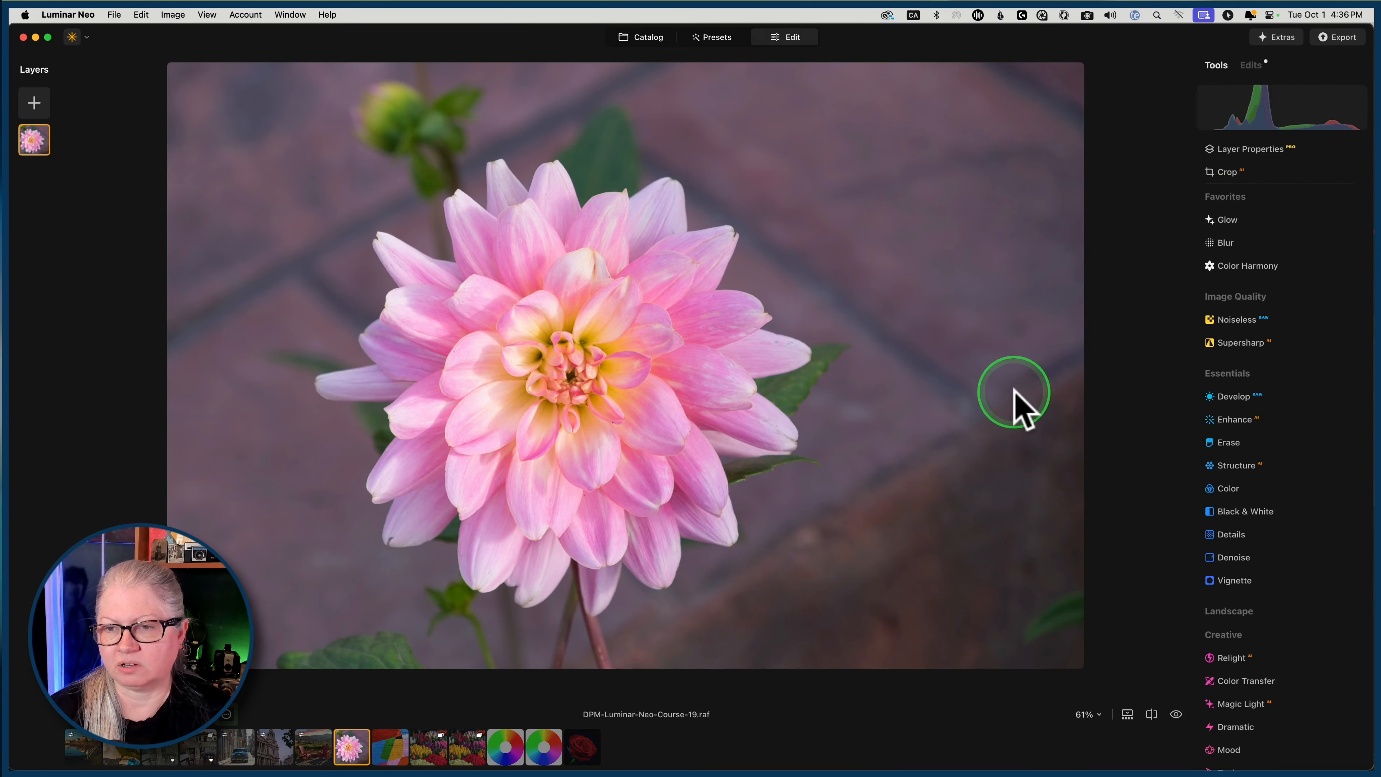
# Step: Apply the Structure tool to the flower photo with Amount 86 and Boost 85
pyautogui.scroll(-5, 1242, 305)
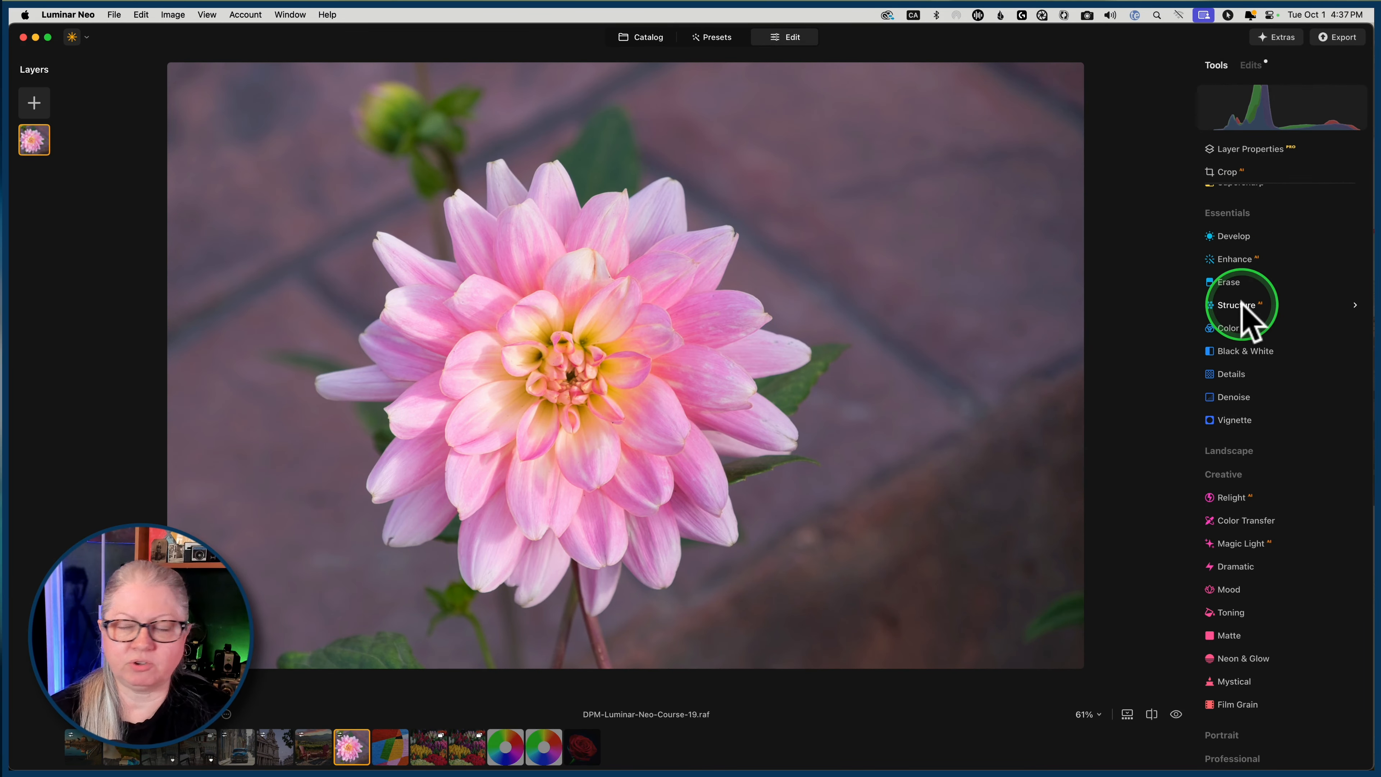
pyautogui.click(1241, 304)
pyautogui.moveTo(1289, 384); pyautogui.dragTo(1337, 384)
pyautogui.moveTo(1224, 416); pyautogui.dragTo(1328, 416)
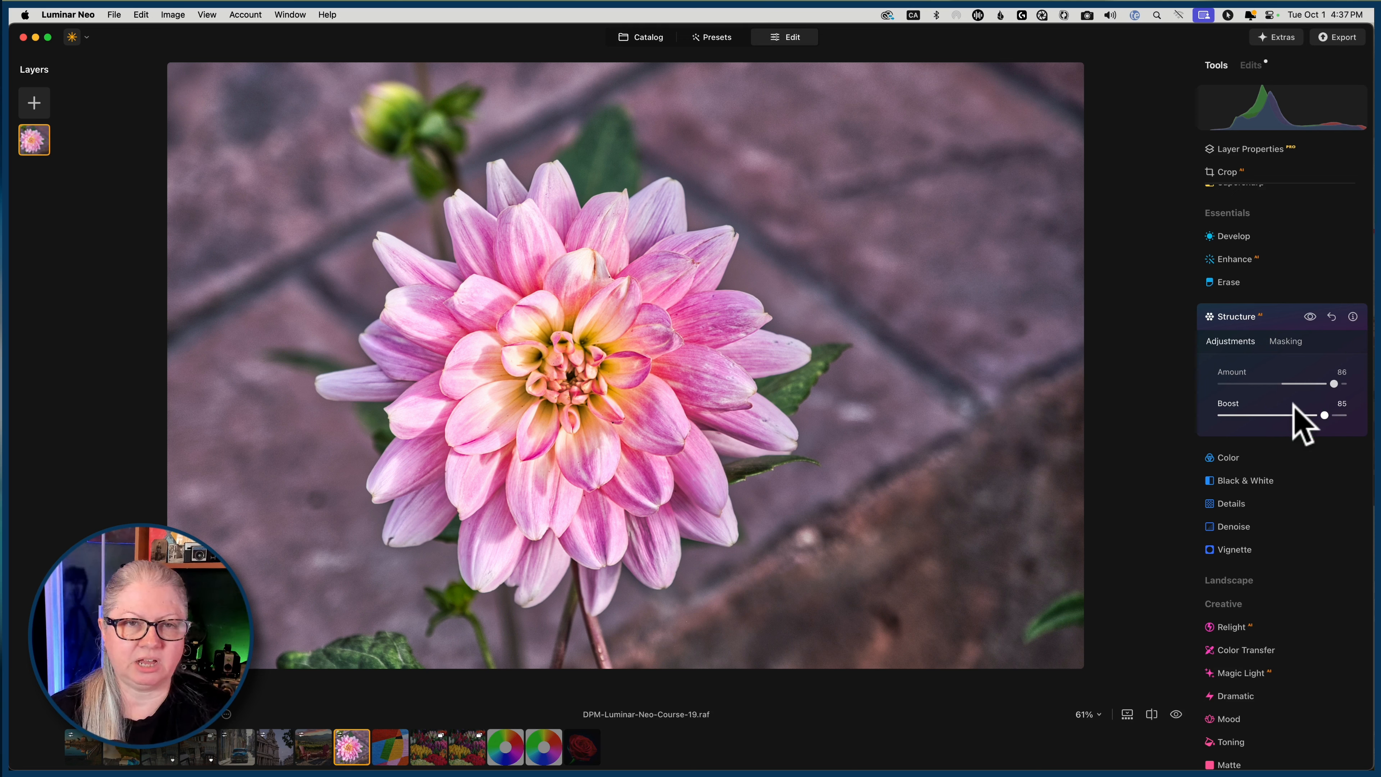
# Step: Add a Color mask to the Structure adjustment by sampling the flower's pink petals
pyautogui.click(1285, 341)
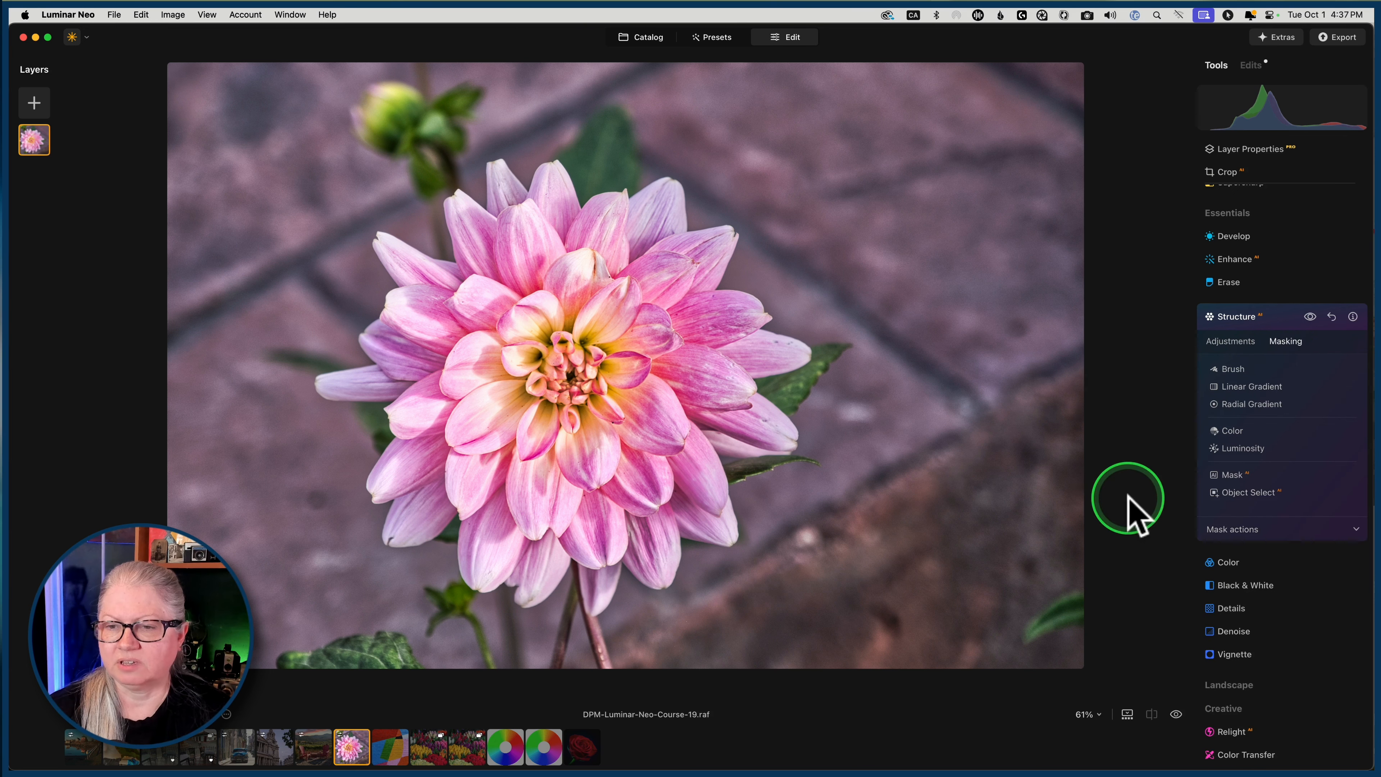
pyautogui.click(1231, 430)
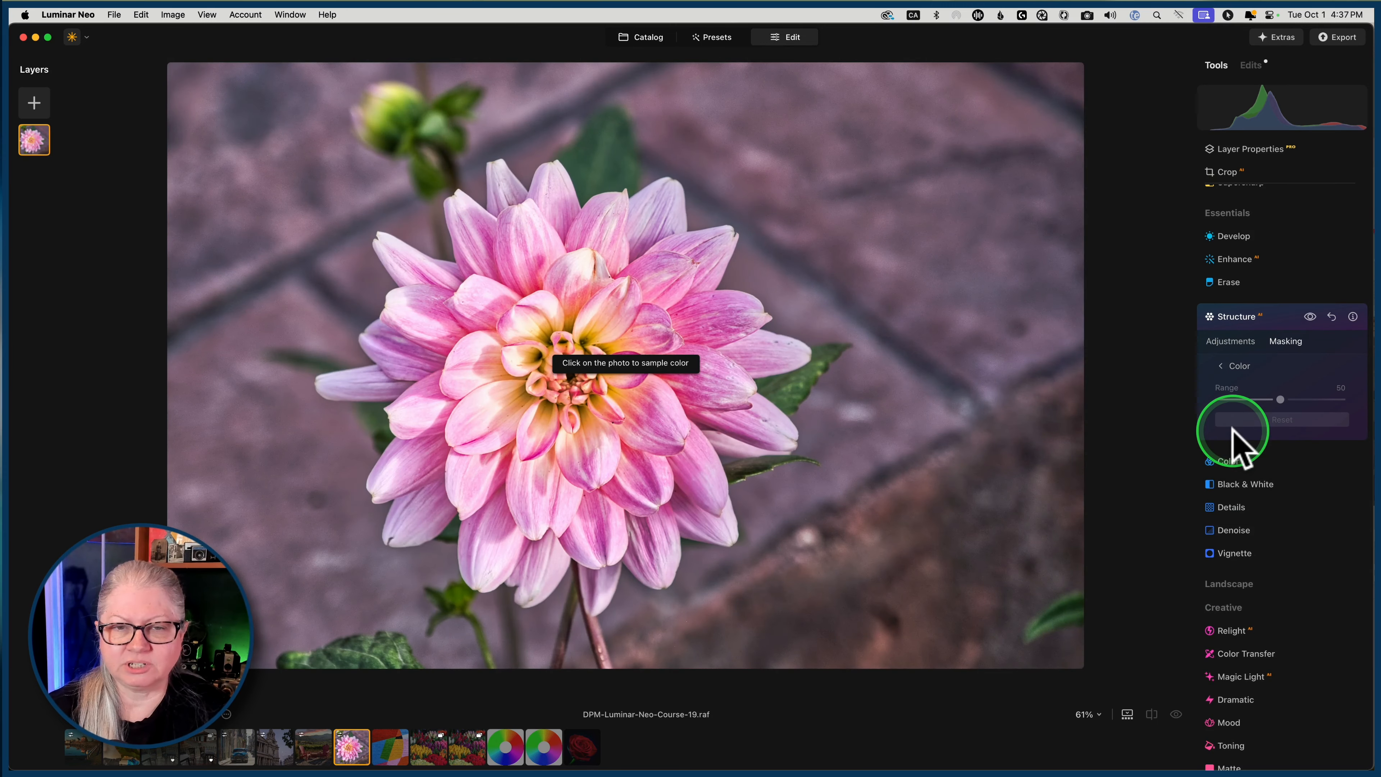
pyautogui.click(1231, 429)
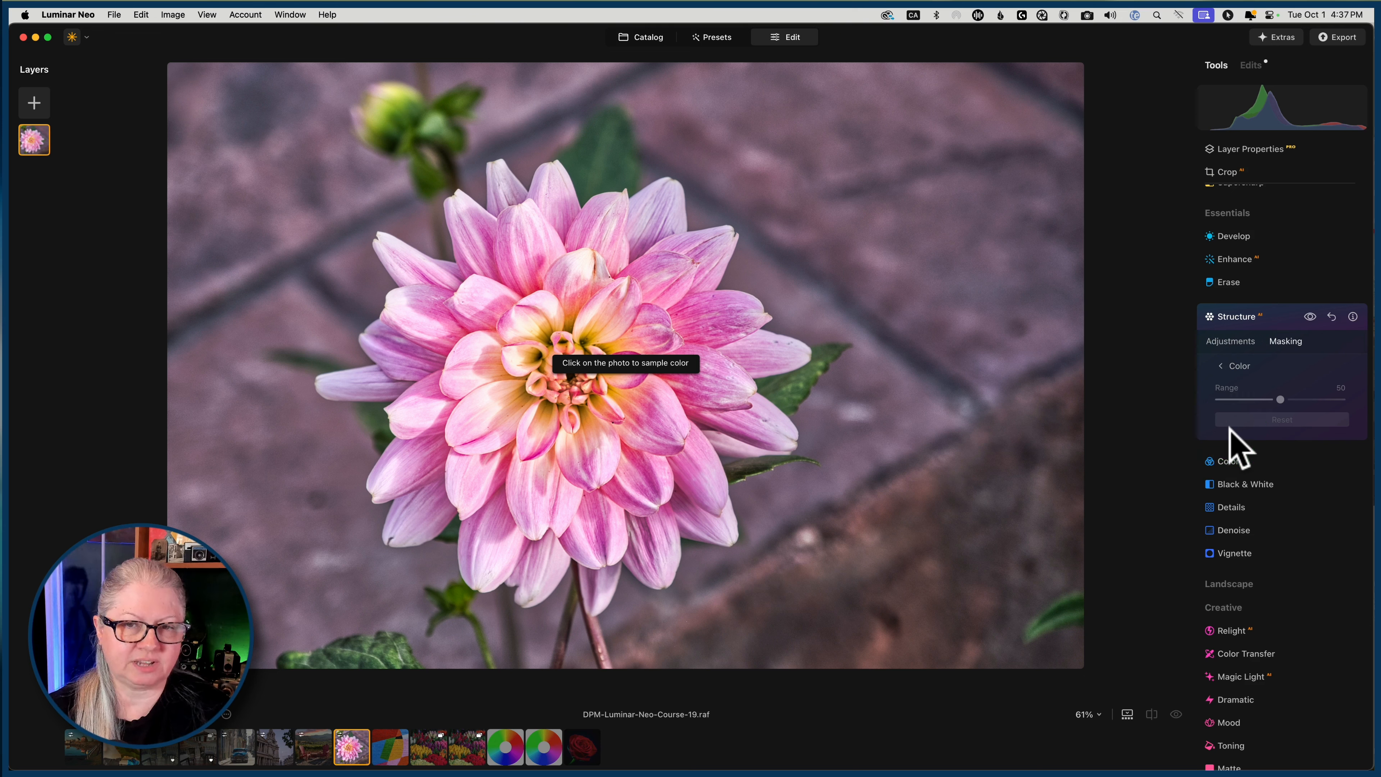
pyautogui.click(718, 303)
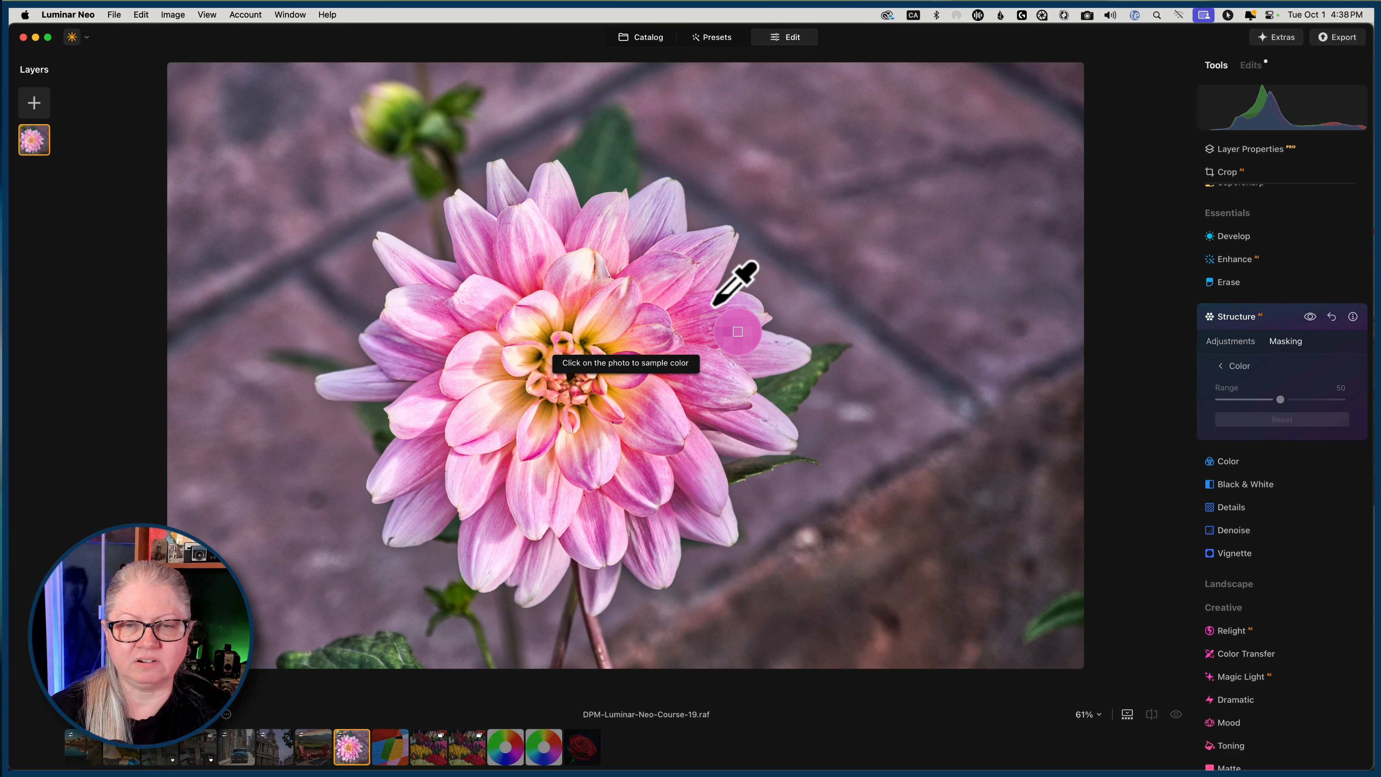
pyautogui.click(712, 305)
pyautogui.click(1291, 365)
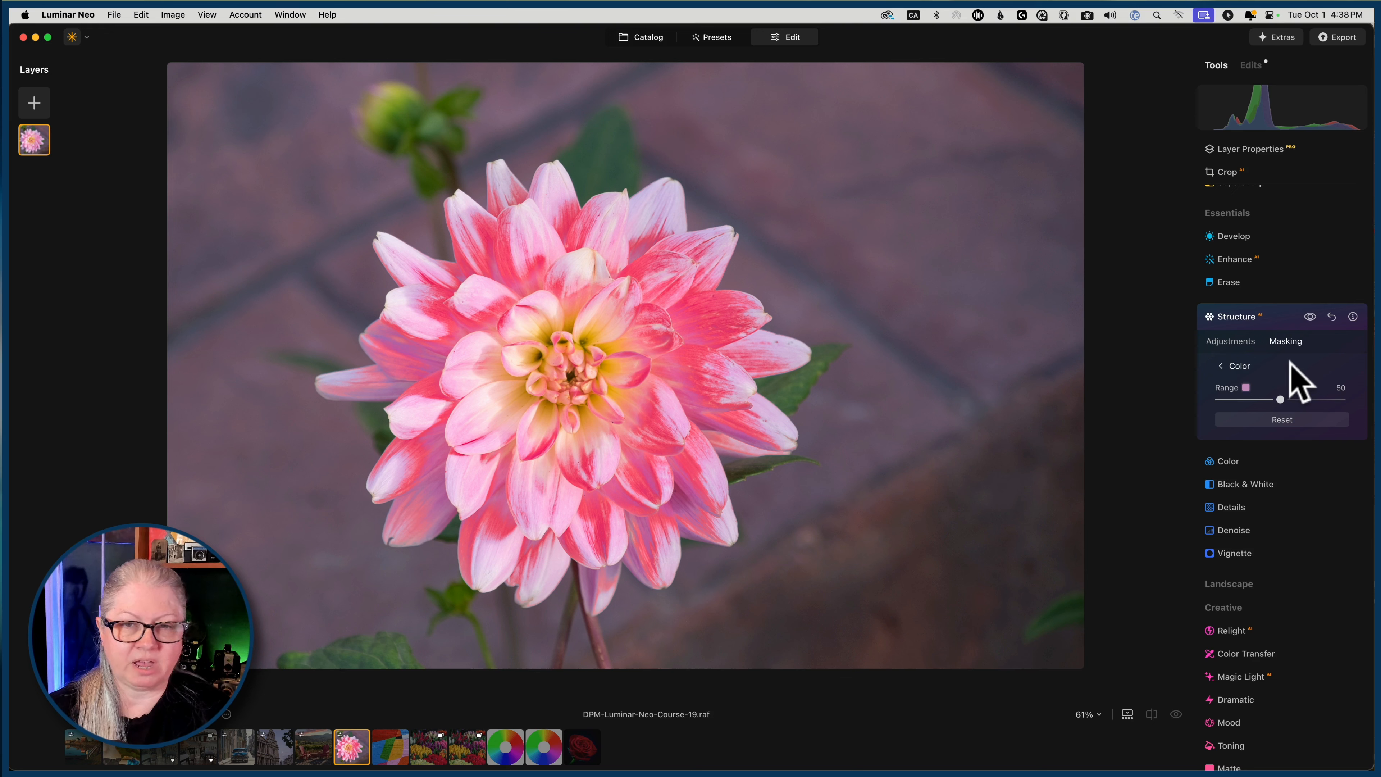
pyautogui.click(943, 468)
pyautogui.click(731, 331)
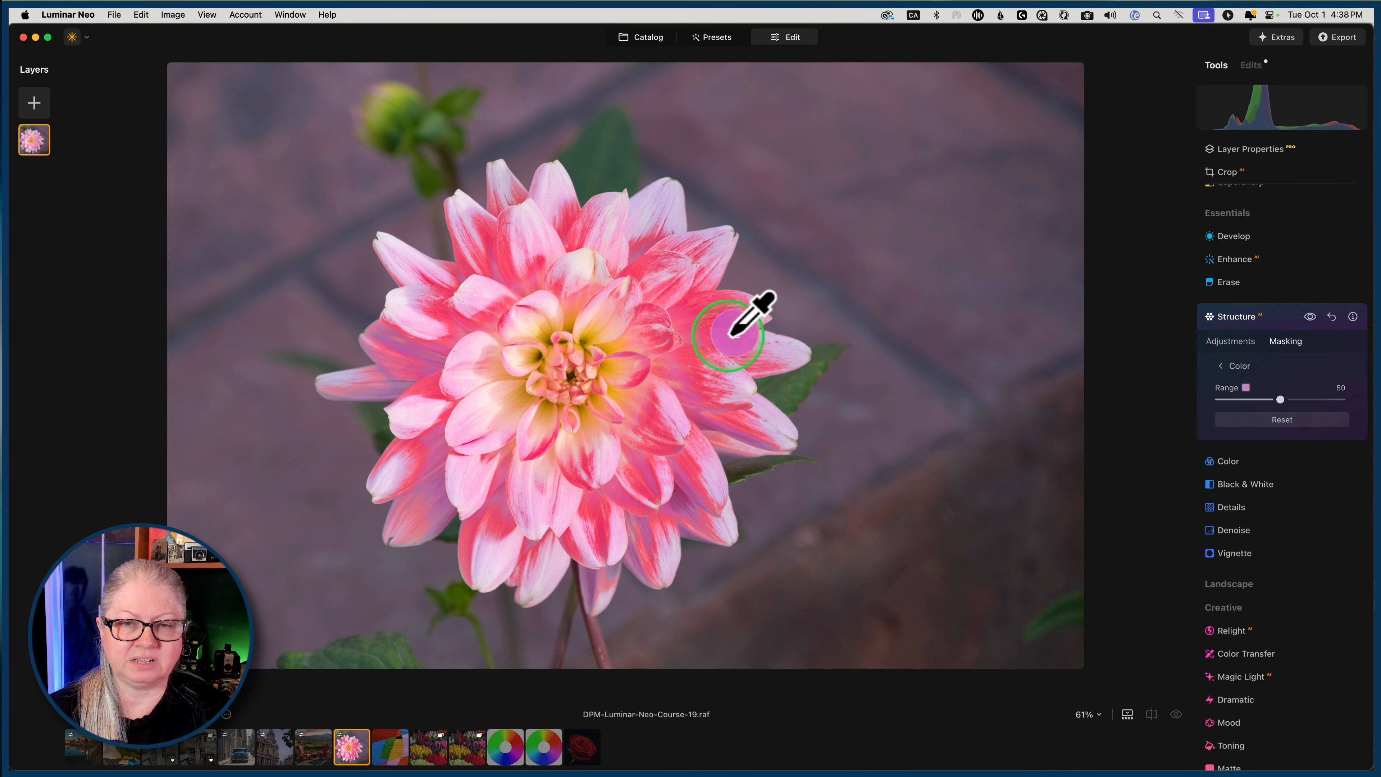
# Step: Sample the flower's outer pink petals for the Structure Color mask and set its Range to 100
pyautogui.click(747, 342)
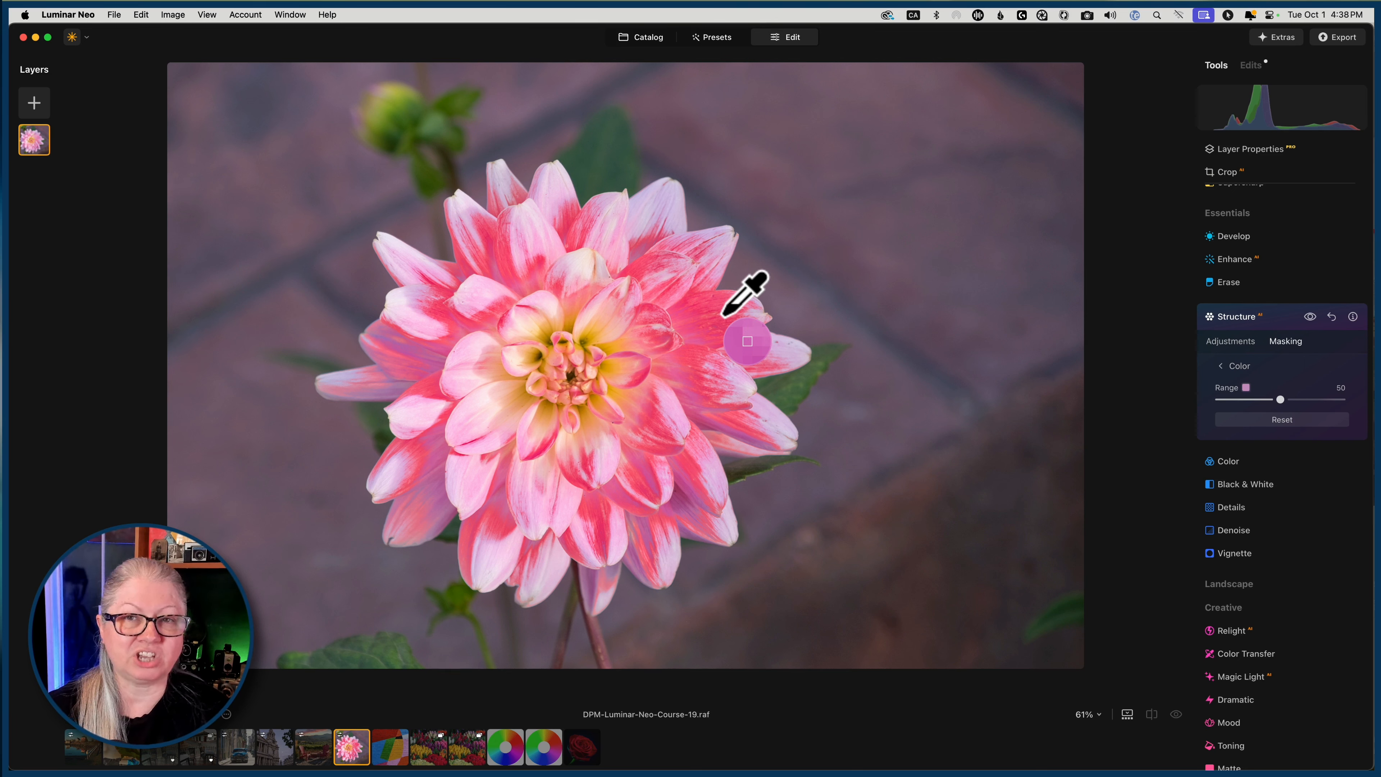
pyautogui.click(995, 333)
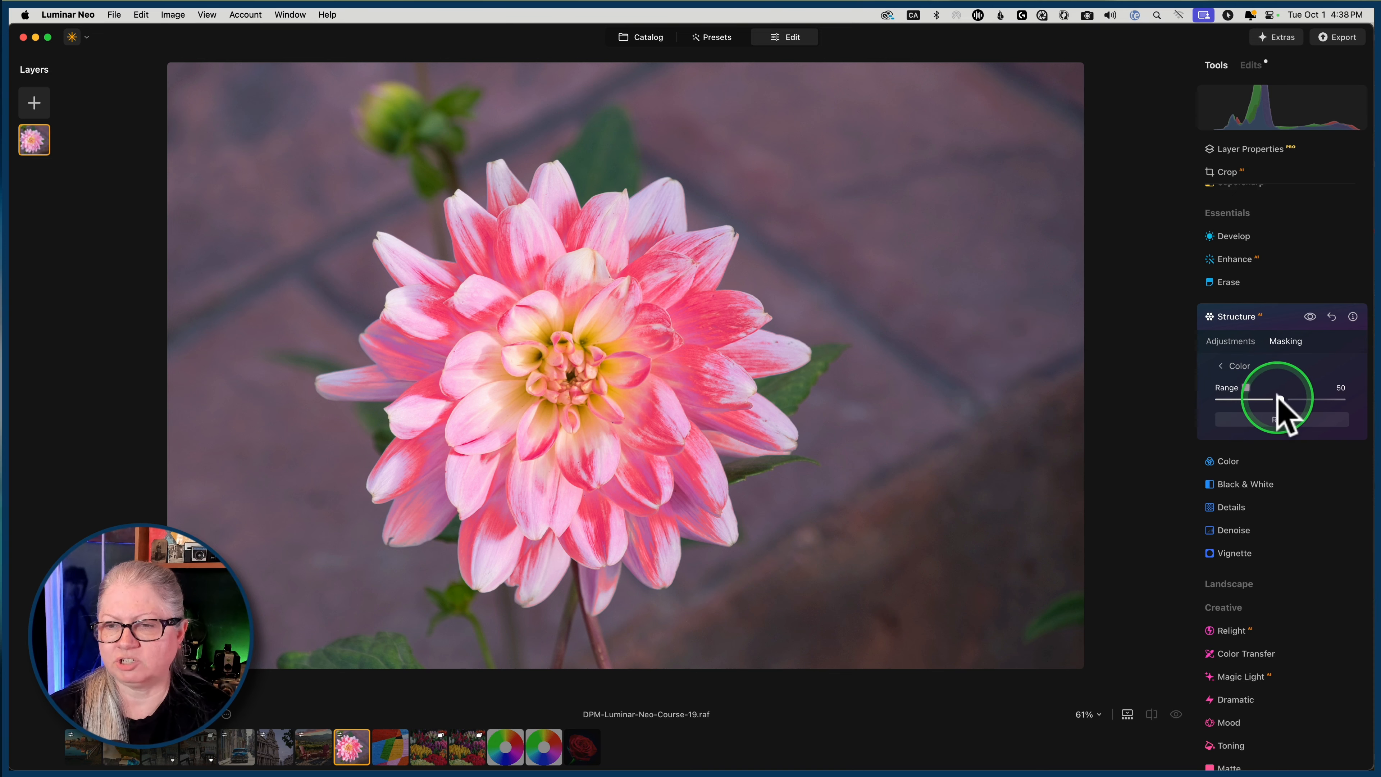
pyautogui.moveTo(1277, 400); pyautogui.dragTo(1362, 395)
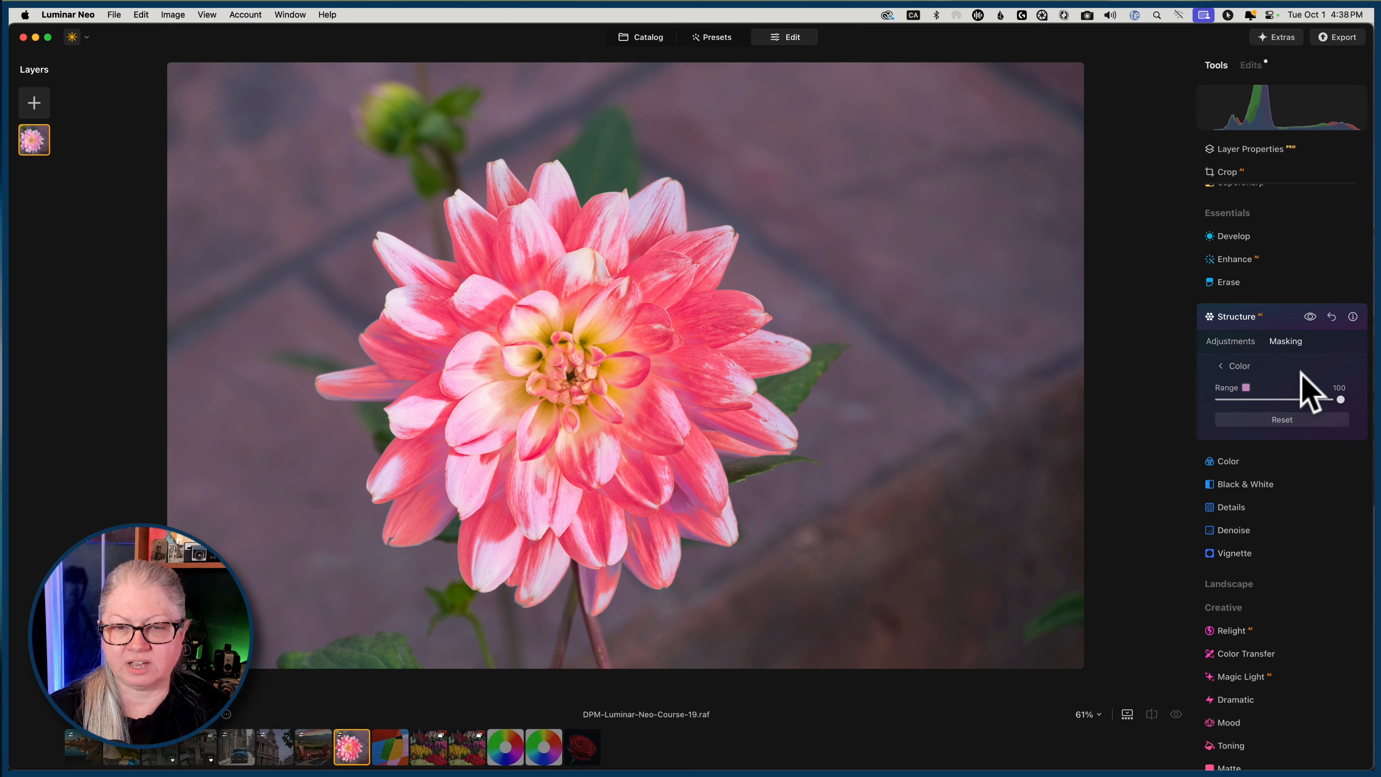
# Step: Try resampling the Structure Color mask from the darker petals and the purple-brown background, then leave the Color mask settings
pyautogui.moveTo(1305, 376); pyautogui.dragTo(682, 501)
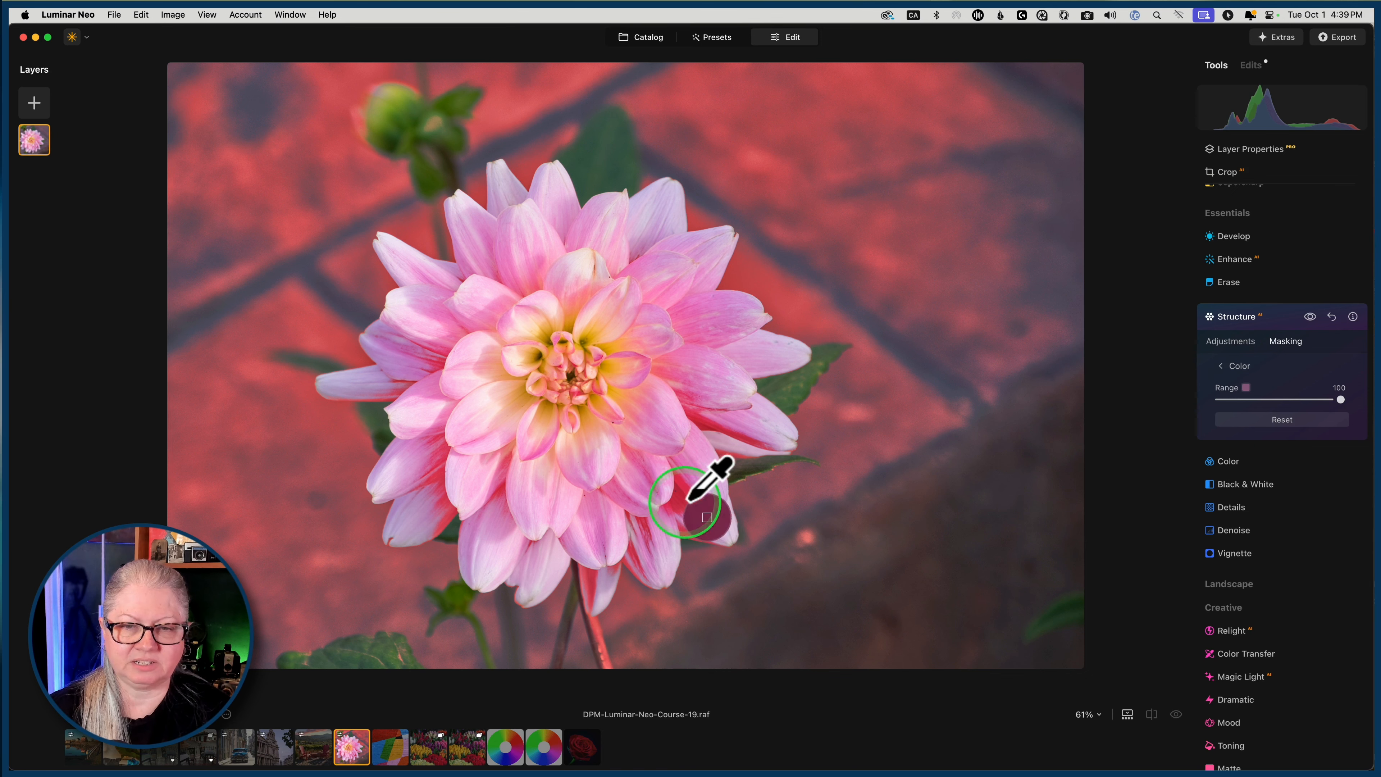
pyautogui.click(859, 317)
pyautogui.moveTo(860, 314); pyautogui.dragTo(900, 193)
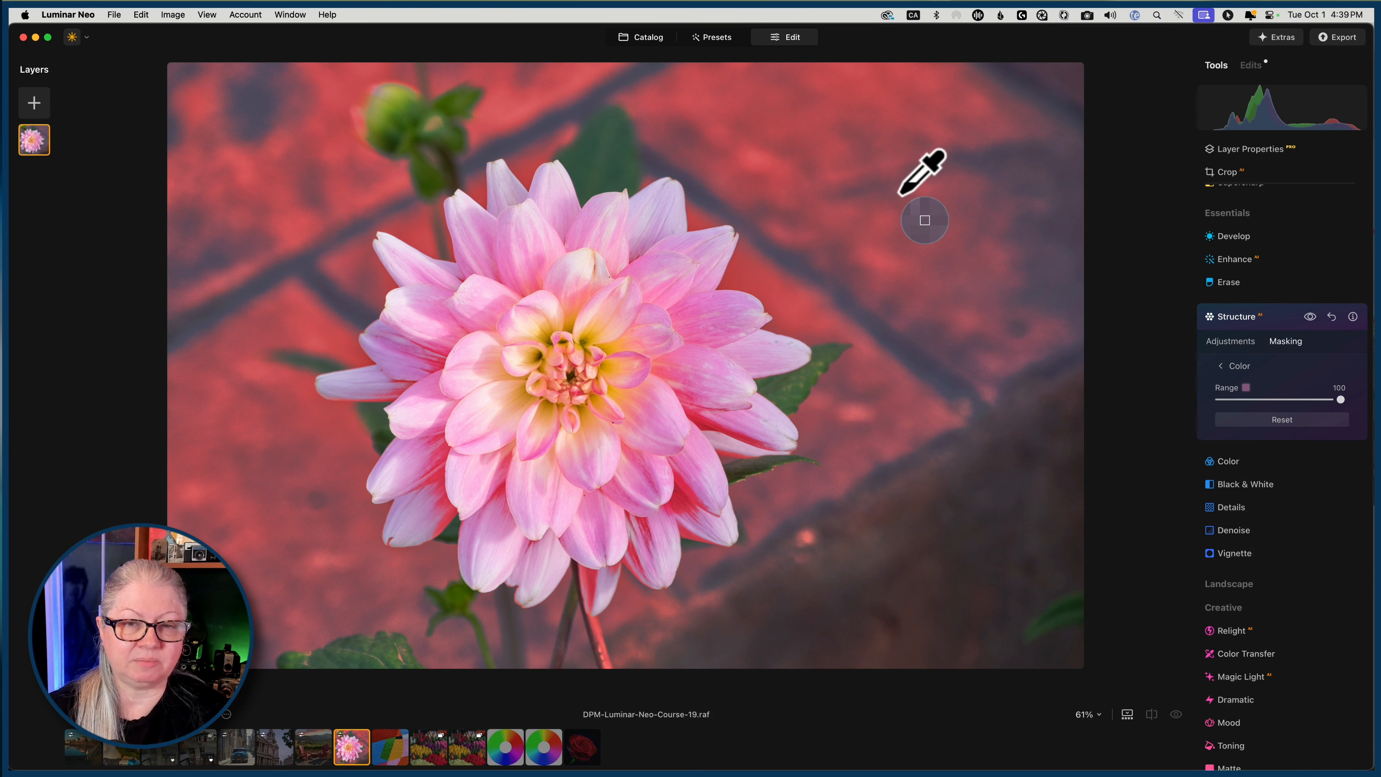
pyautogui.moveTo(1233, 402); pyautogui.dragTo(1242, 388)
pyautogui.click(1232, 368)
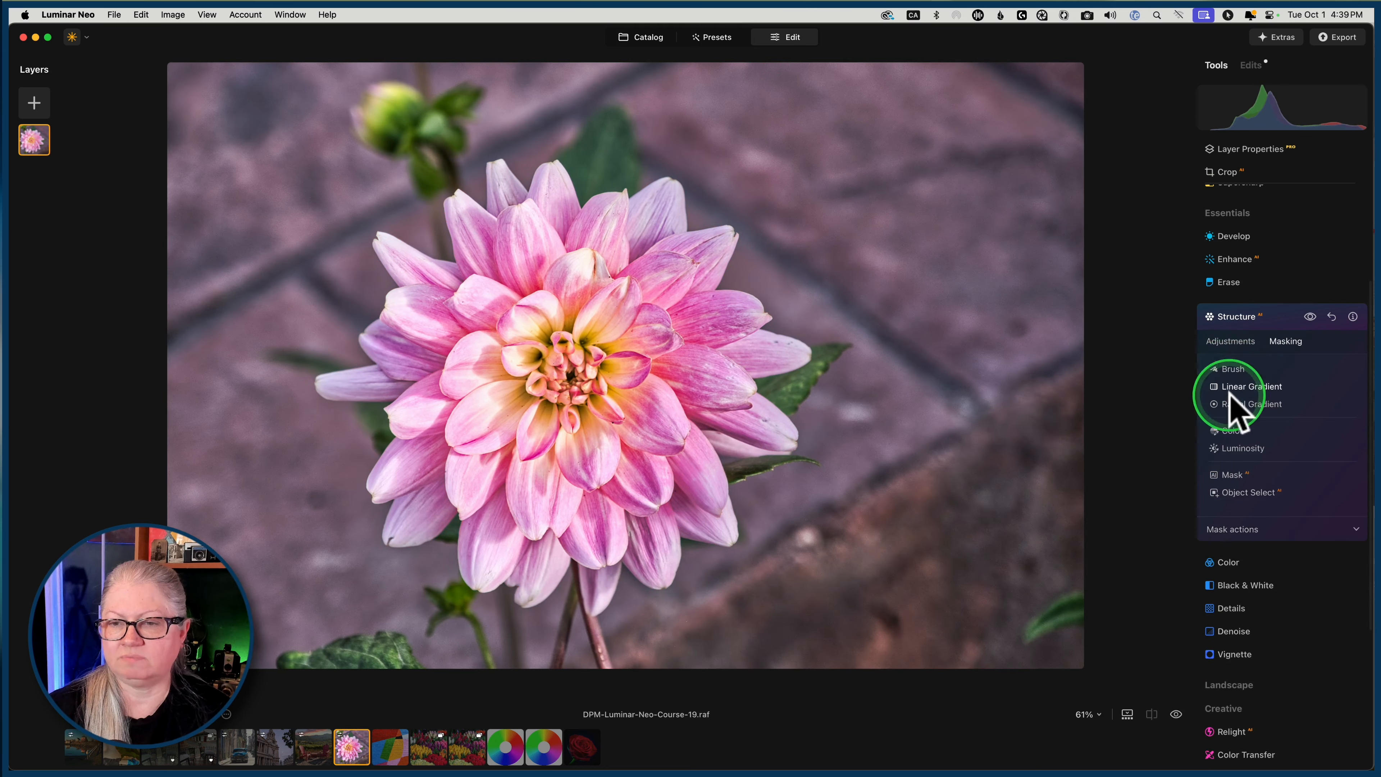
# Step: Use Object Select masking to limit the Structure effect to two petals, then return to the mask options
pyautogui.click(1233, 492)
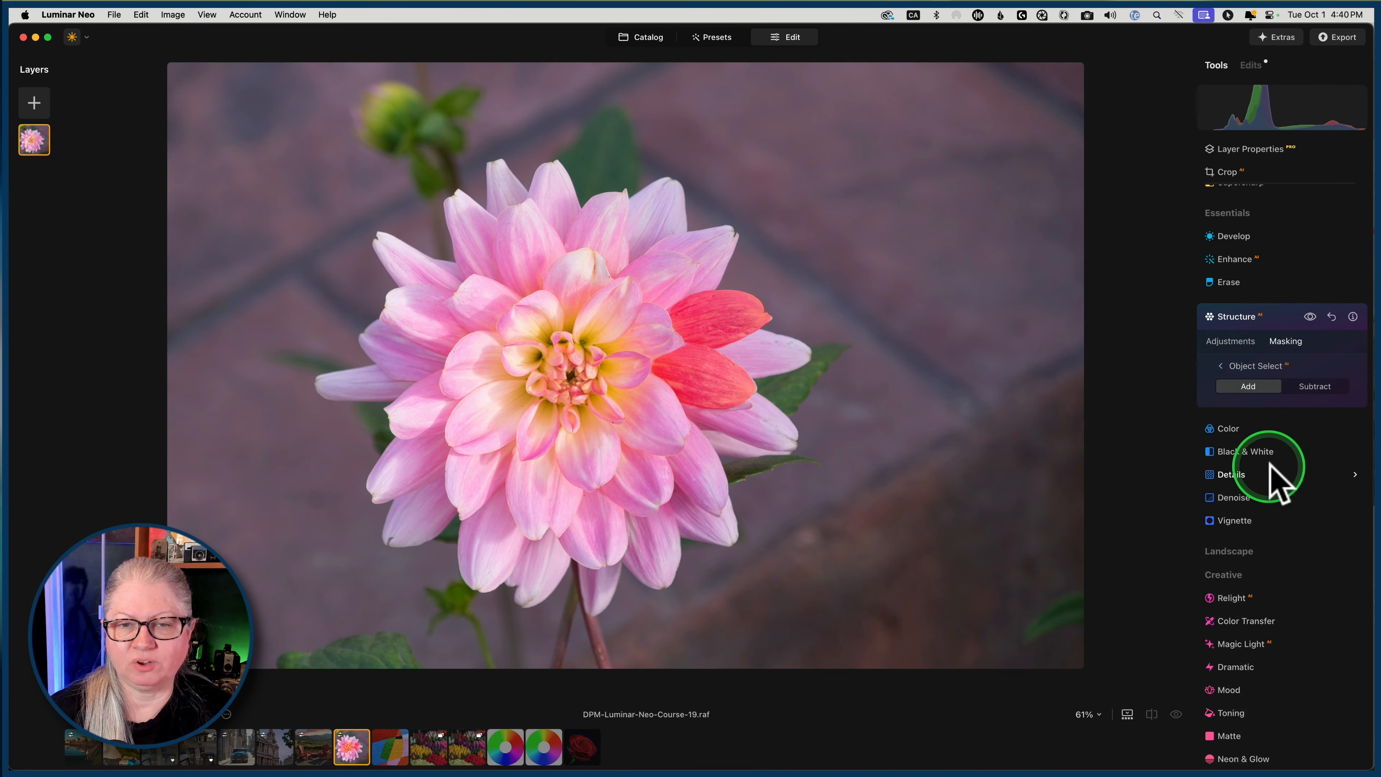
pyautogui.click(1221, 366)
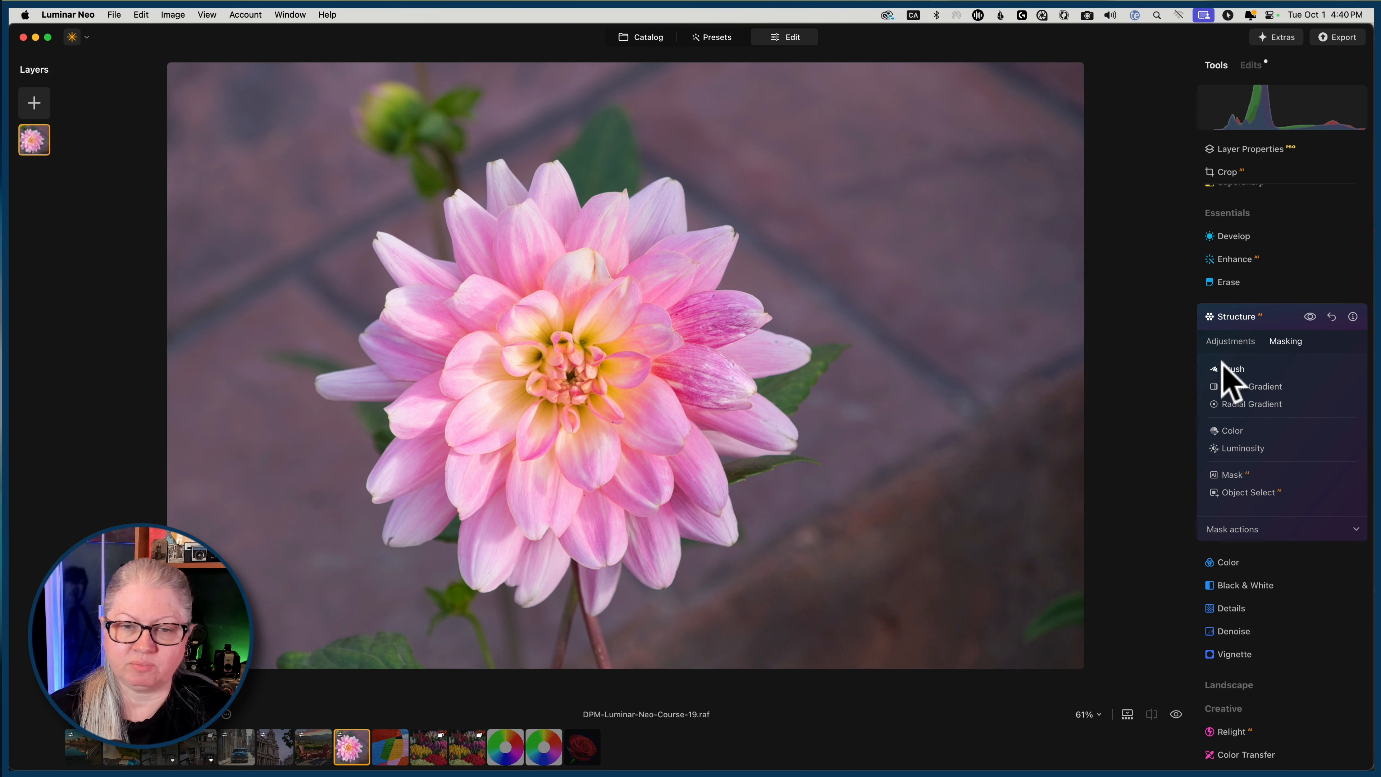
pyautogui.click(1224, 364)
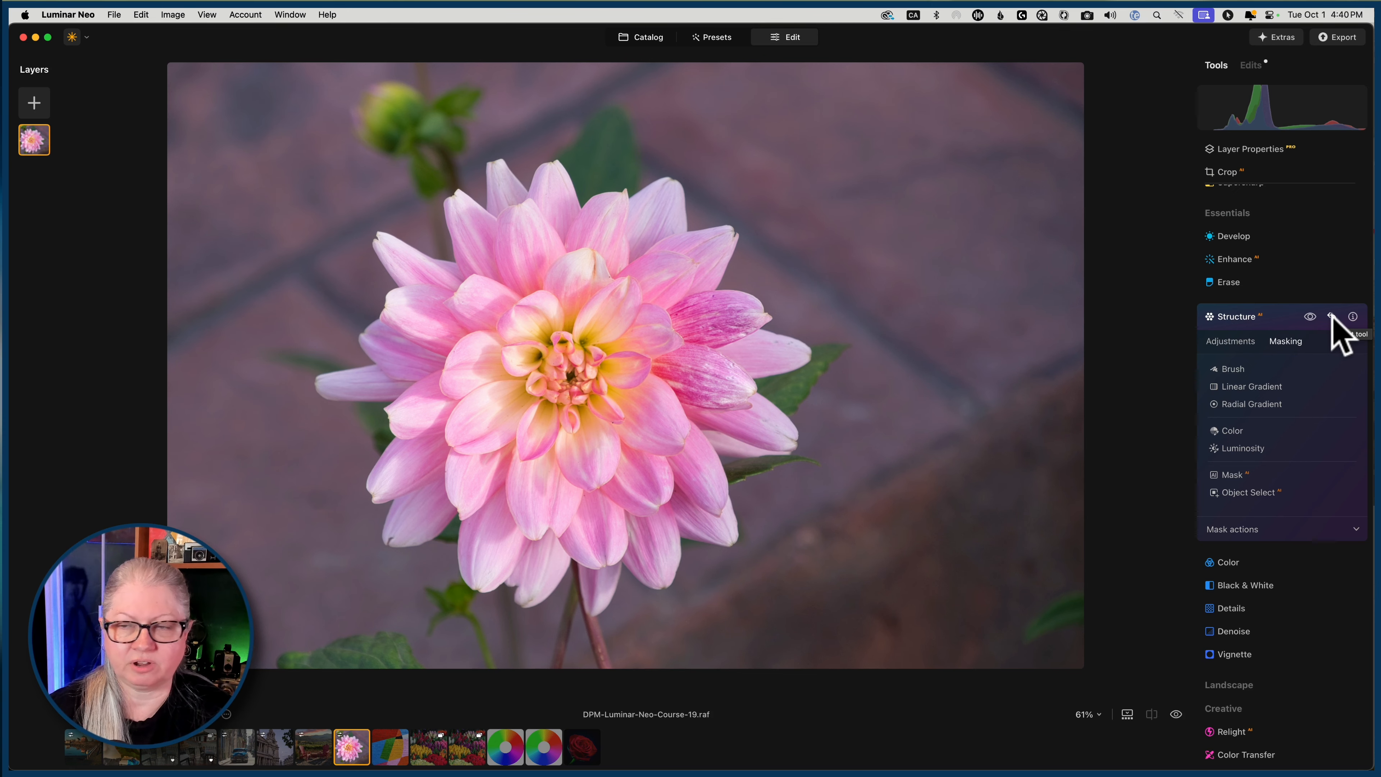
# Step: On the red chairs photo, compare Structure off and on, then add a Structure Color mask sampled from the left chair's red
pyautogui.click(1311, 246)
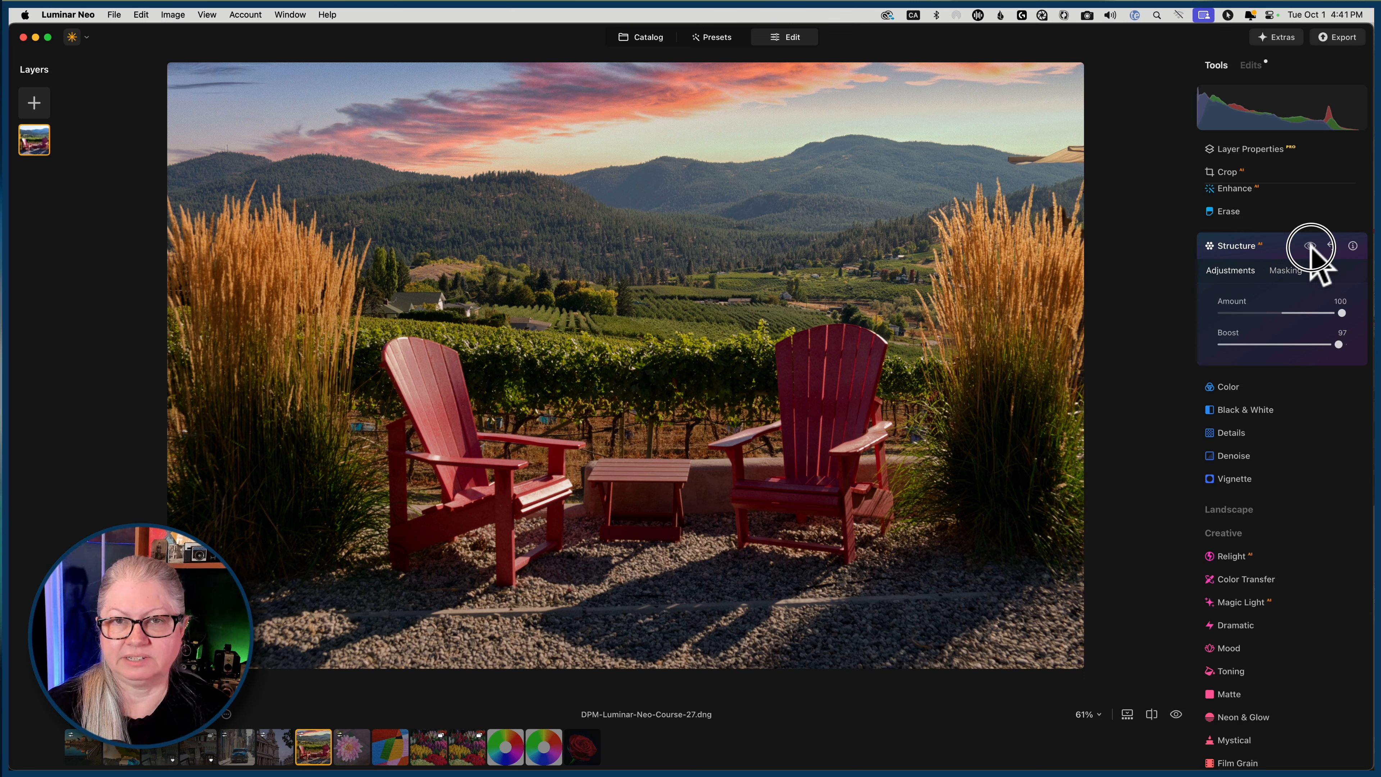
pyautogui.click(1310, 246)
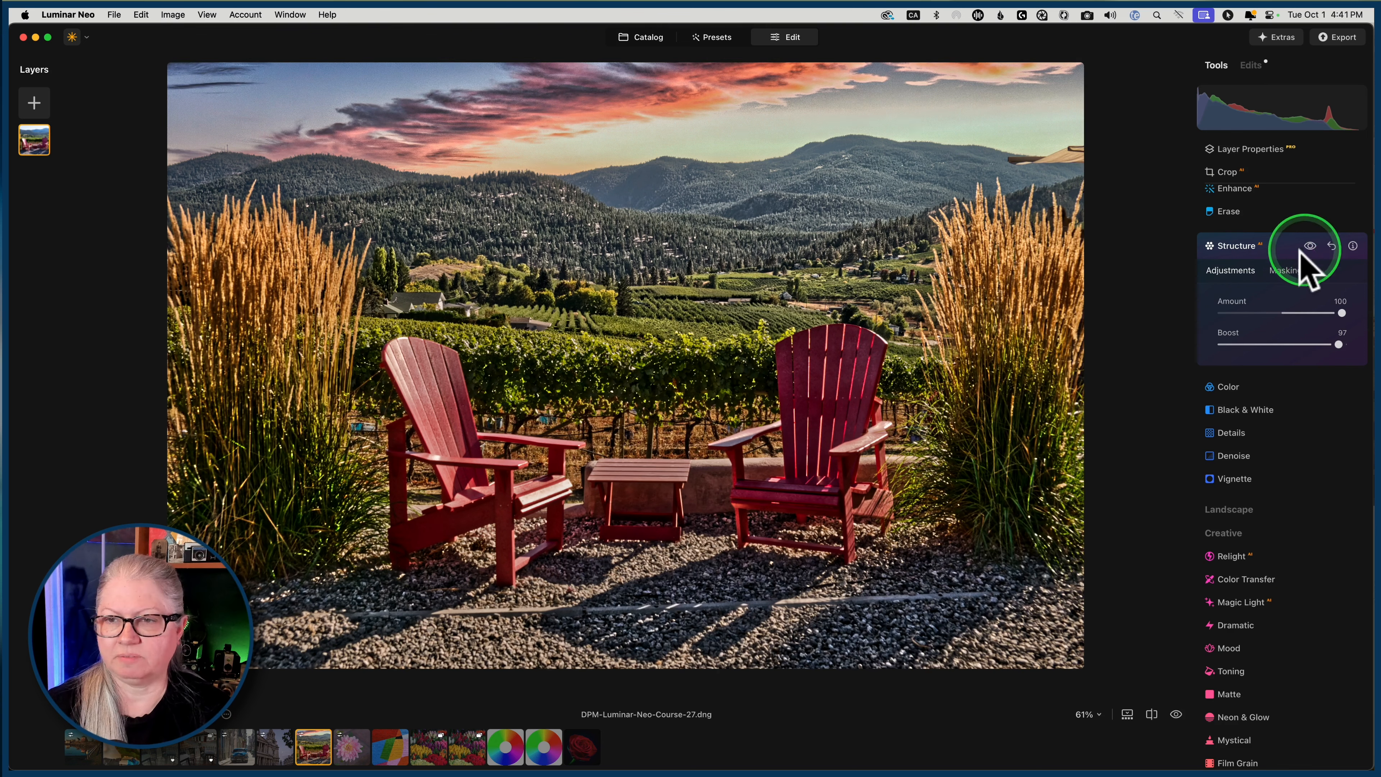
pyautogui.click(1285, 270)
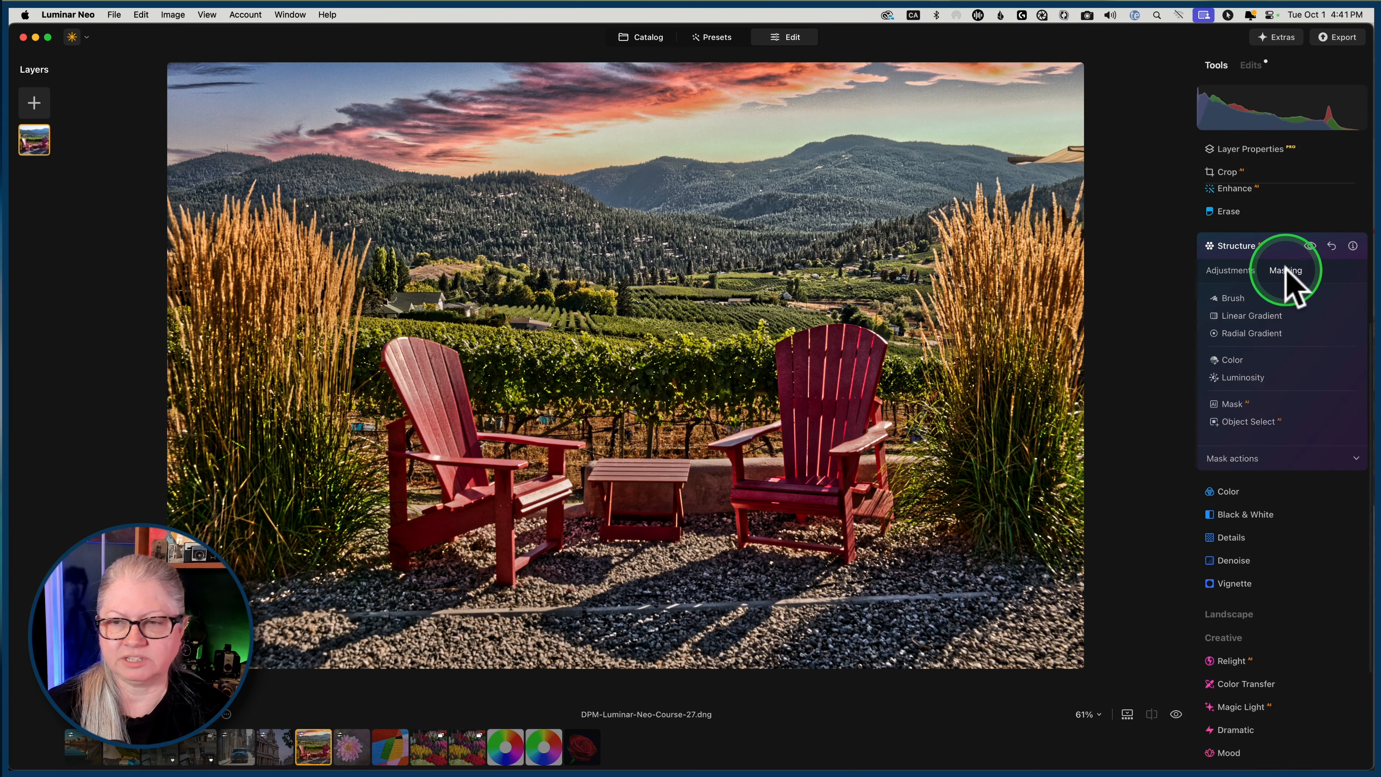
pyautogui.click(1232, 360)
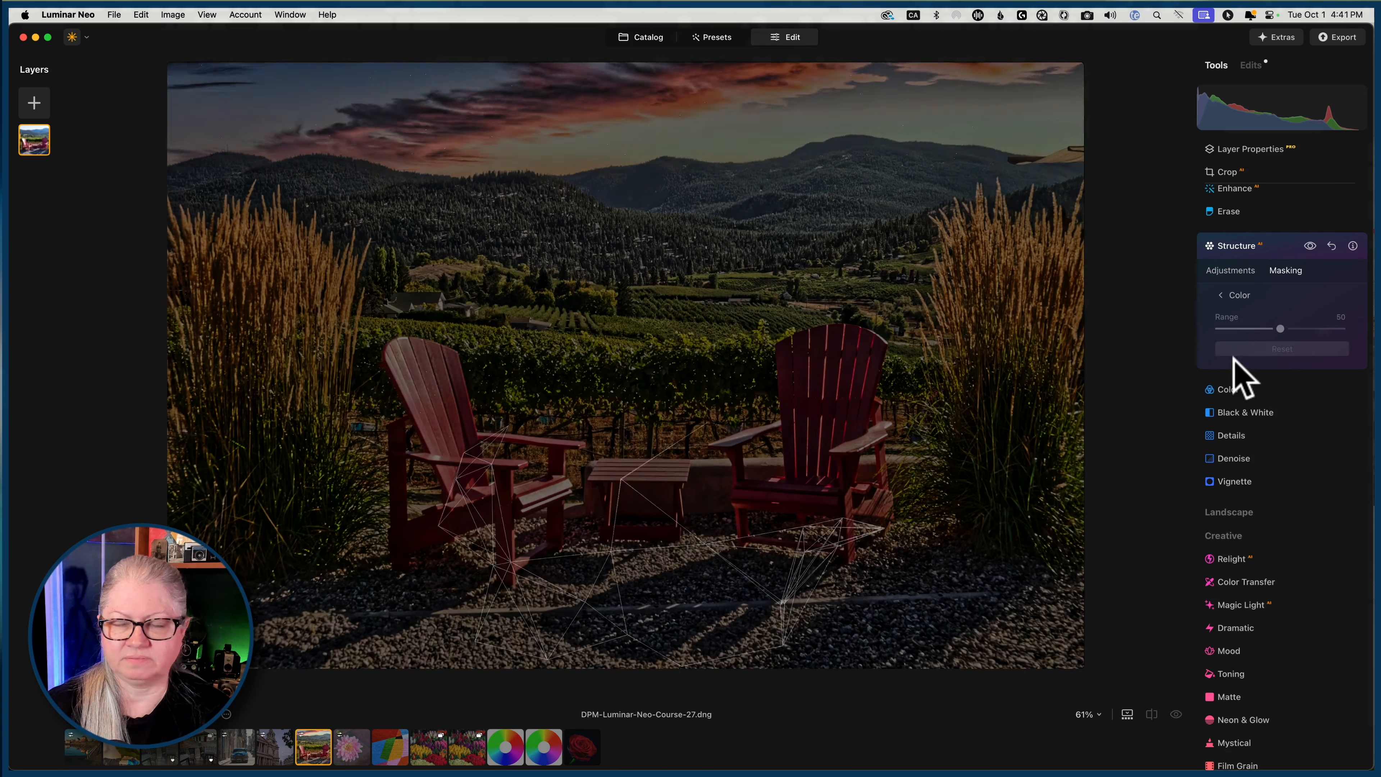
pyautogui.click(1096, 465)
pyautogui.click(453, 395)
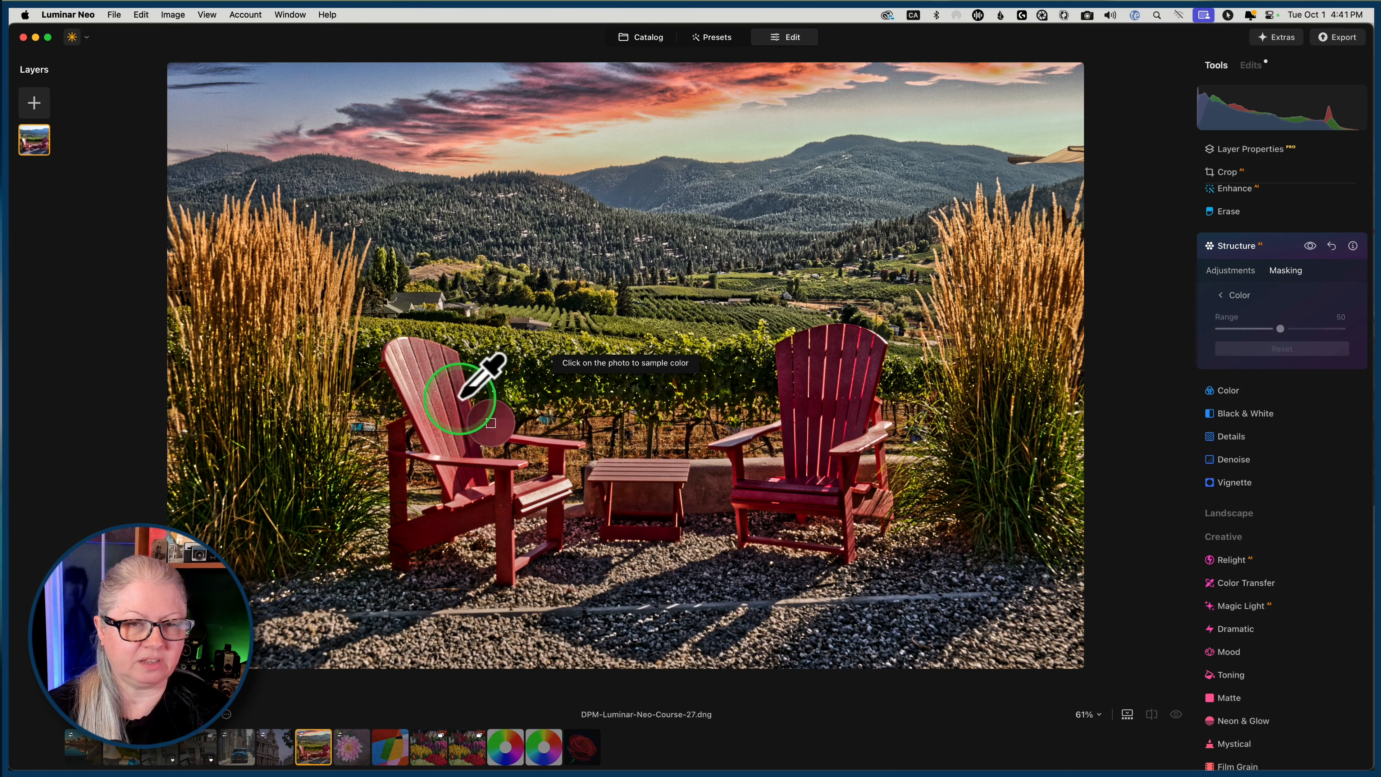
pyautogui.click(453, 399)
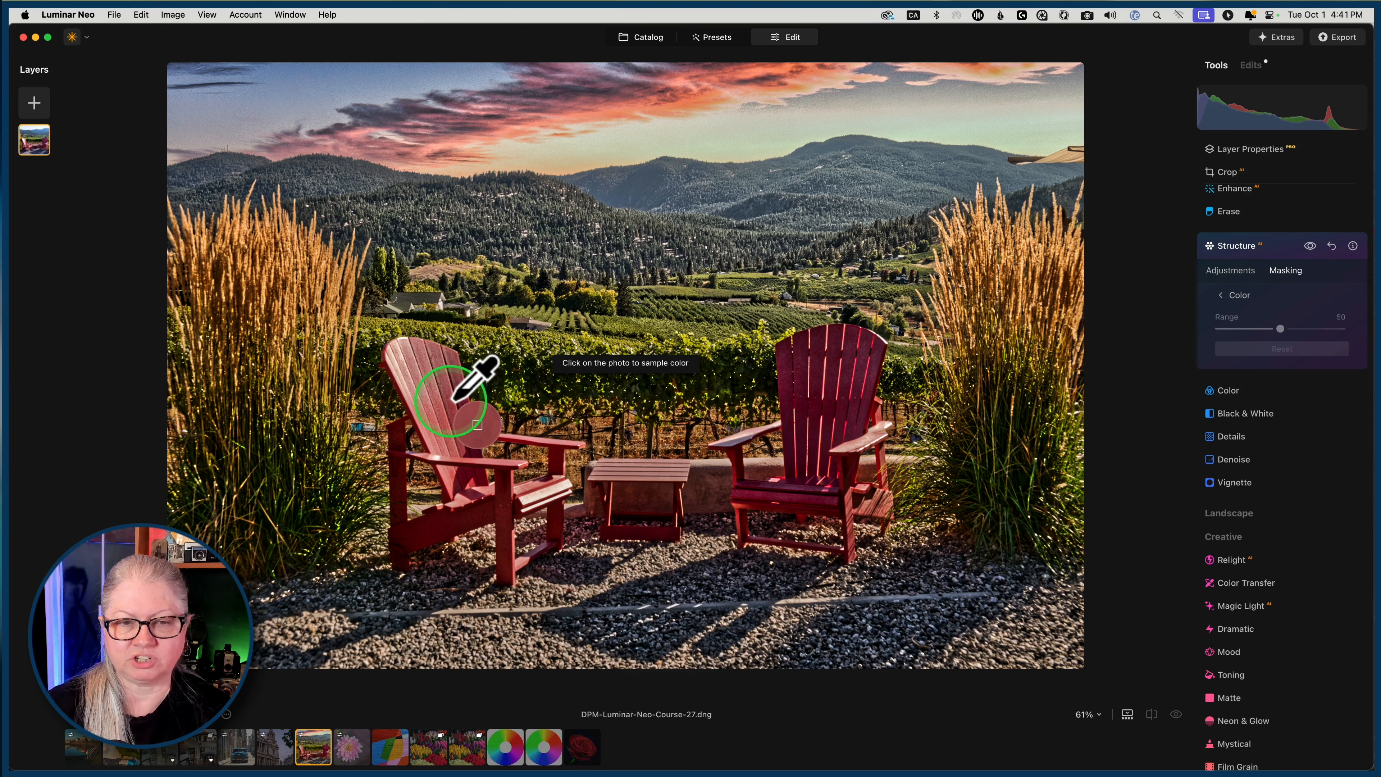
pyautogui.click(1144, 340)
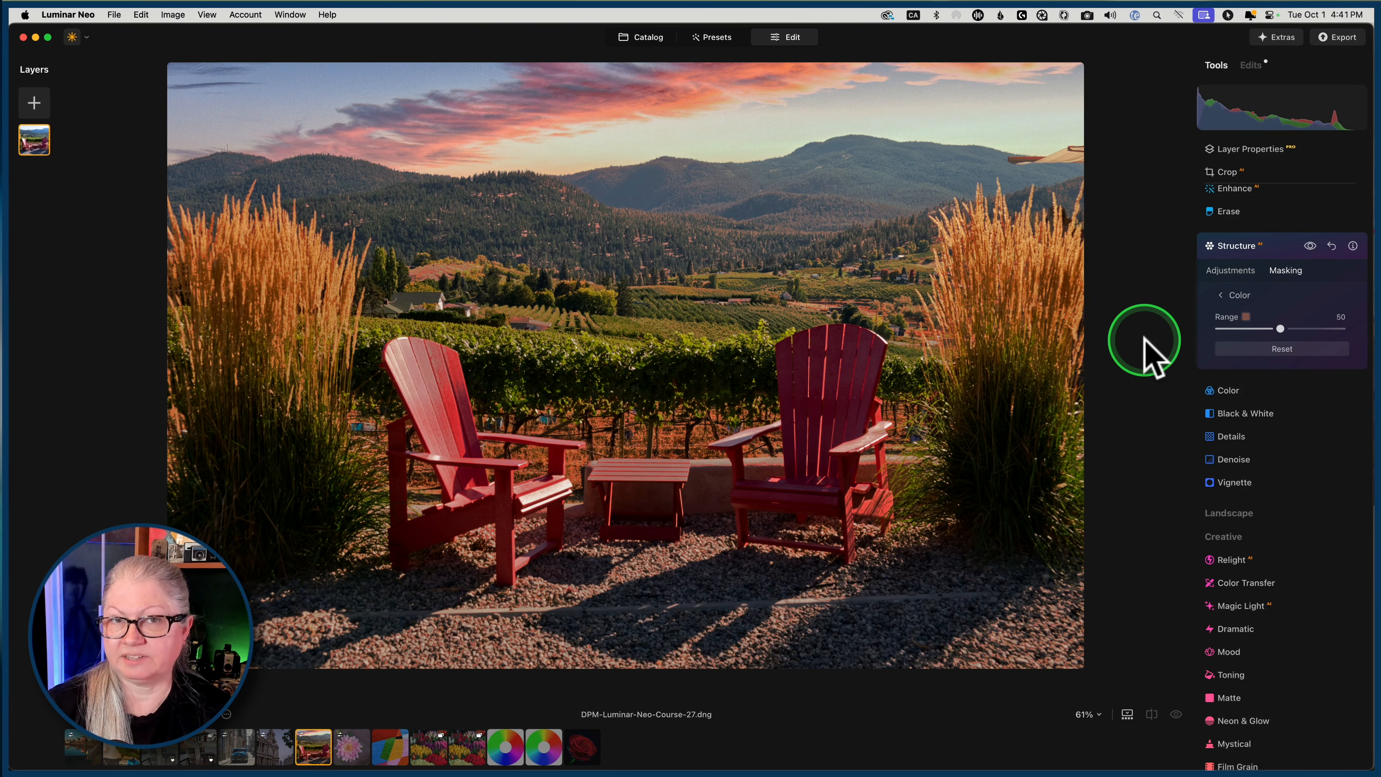
# Step: Set the Structure Color mask's Range to 100, add a sample from the right chair, and return to the mask options
pyautogui.moveTo(1196, 331)
pyautogui.mouseDown()
pyautogui.moveTo(1341, 328)
pyautogui.moveTo(557, 343)
pyautogui.moveTo(456, 530)
pyautogui.moveTo(484, 487)
pyautogui.moveTo(521, 625)
pyautogui.moveTo(1030, 286)
pyautogui.moveTo(968, 222)
pyautogui.moveTo(1011, 243)
pyautogui.moveTo(924, 255)
pyautogui.moveTo(632, 138)
pyautogui.moveTo(603, 145)
pyautogui.moveTo(610, 100)
pyautogui.moveTo(286, 116)
pyautogui.moveTo(247, 160)
pyautogui.moveTo(724, 179)
pyautogui.moveTo(743, 186)
pyautogui.moveTo(814, 364)
pyautogui.moveTo(834, 366)
pyautogui.mouseUp()
pyautogui.click(1327, 327)
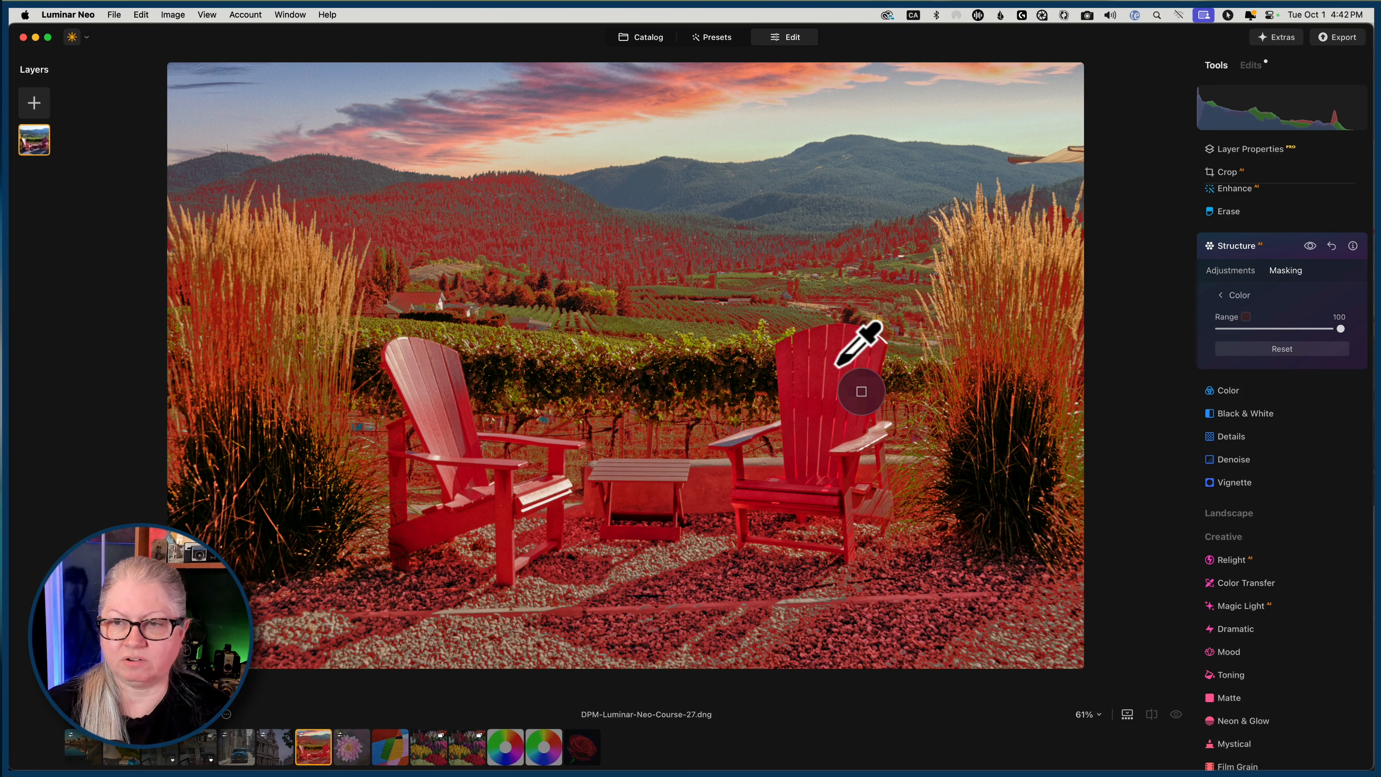
pyautogui.moveTo(1258, 294); pyautogui.dragTo(1226, 297)
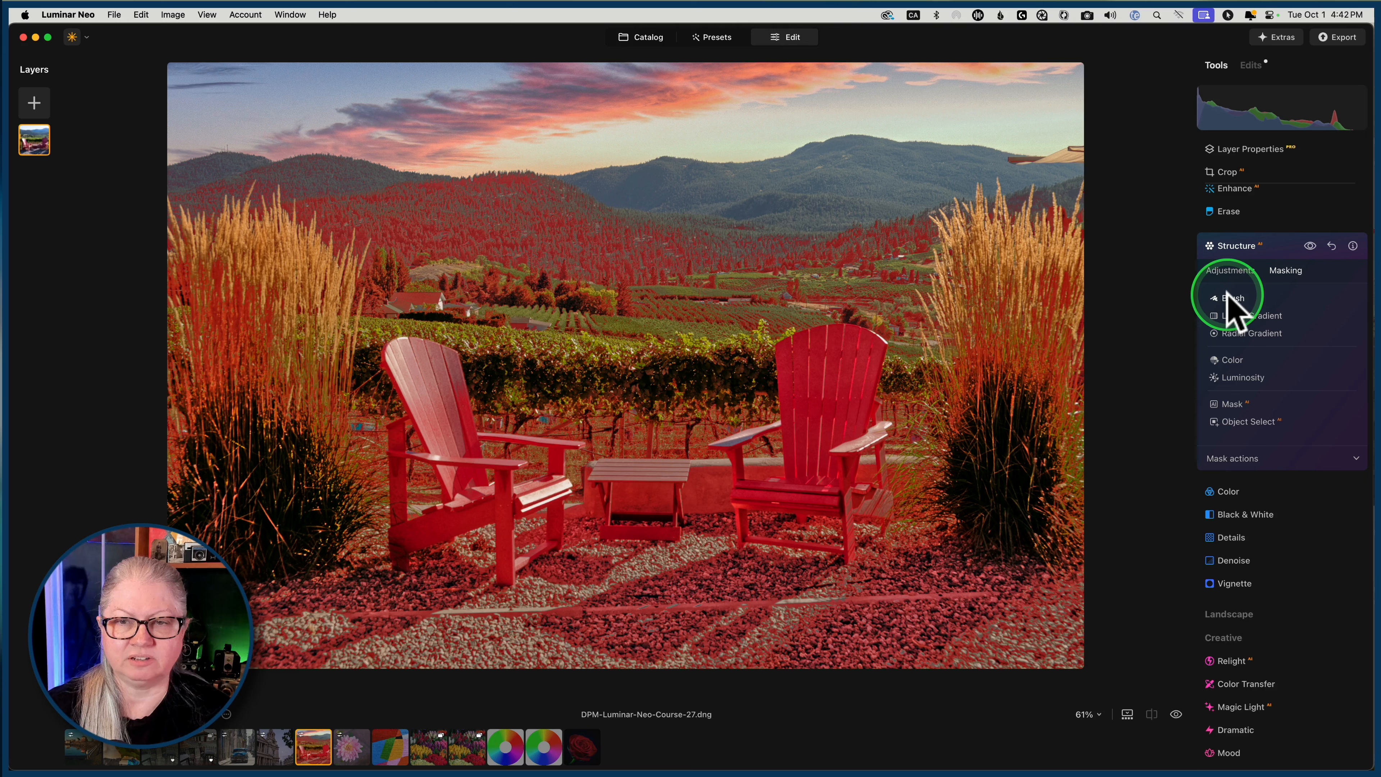
# Step: Compare the chairs photo with and without the color-masked Structure effect
pyautogui.click(1309, 246)
pyautogui.click(1309, 246)
pyautogui.click(1310, 246)
pyautogui.click(1309, 246)
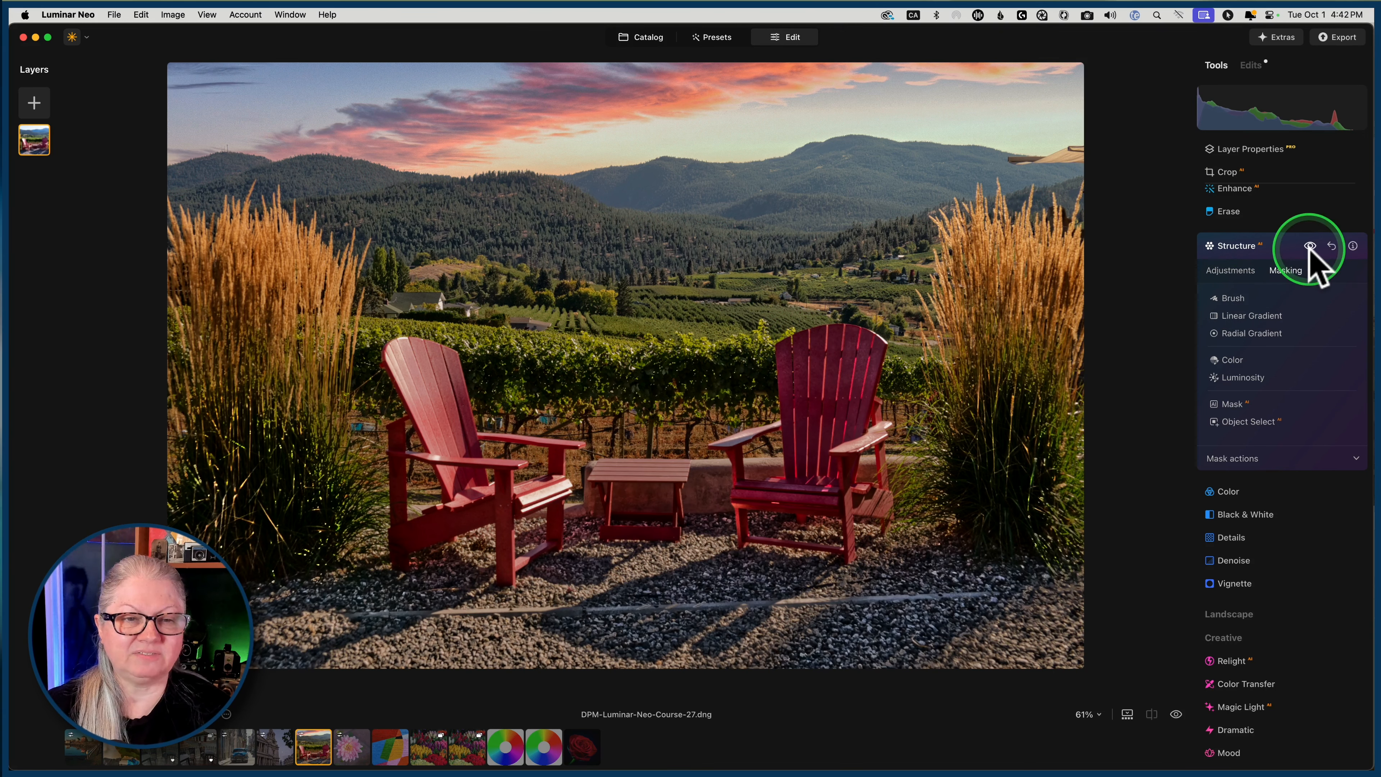
pyautogui.click(1309, 246)
pyautogui.click(1310, 246)
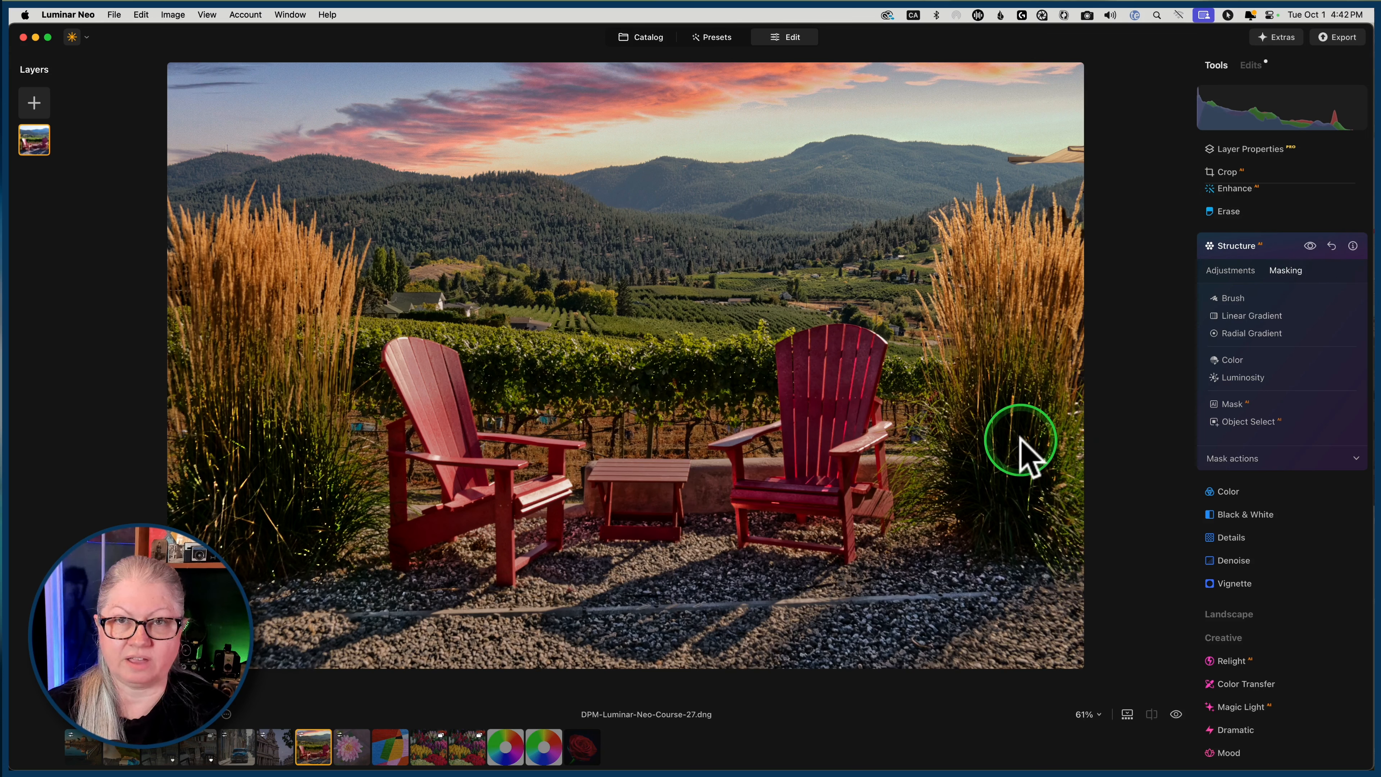
# Step: Reset the Structure adjustment on the chairs photo and open the Develop tool
pyautogui.click(1332, 246)
pyautogui.click(1287, 249)
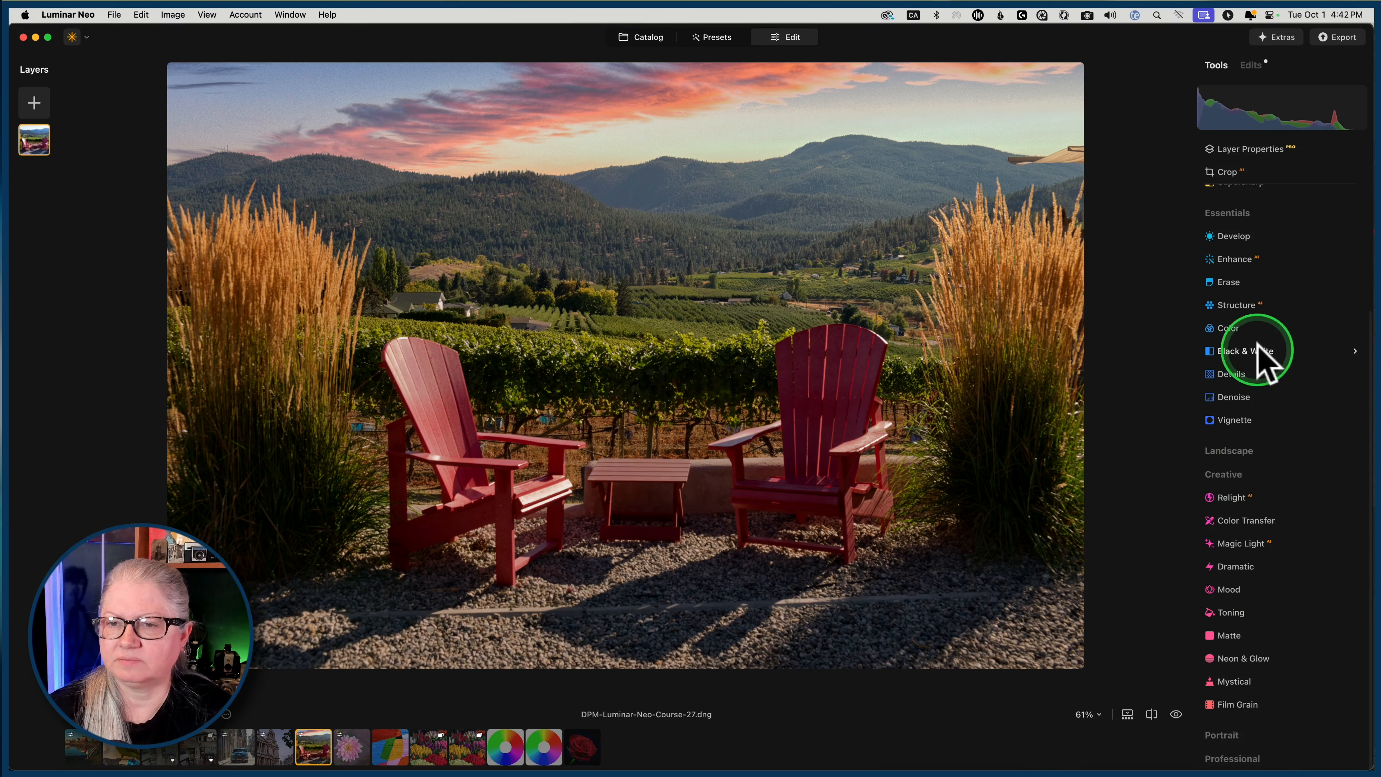
pyautogui.click(1246, 241)
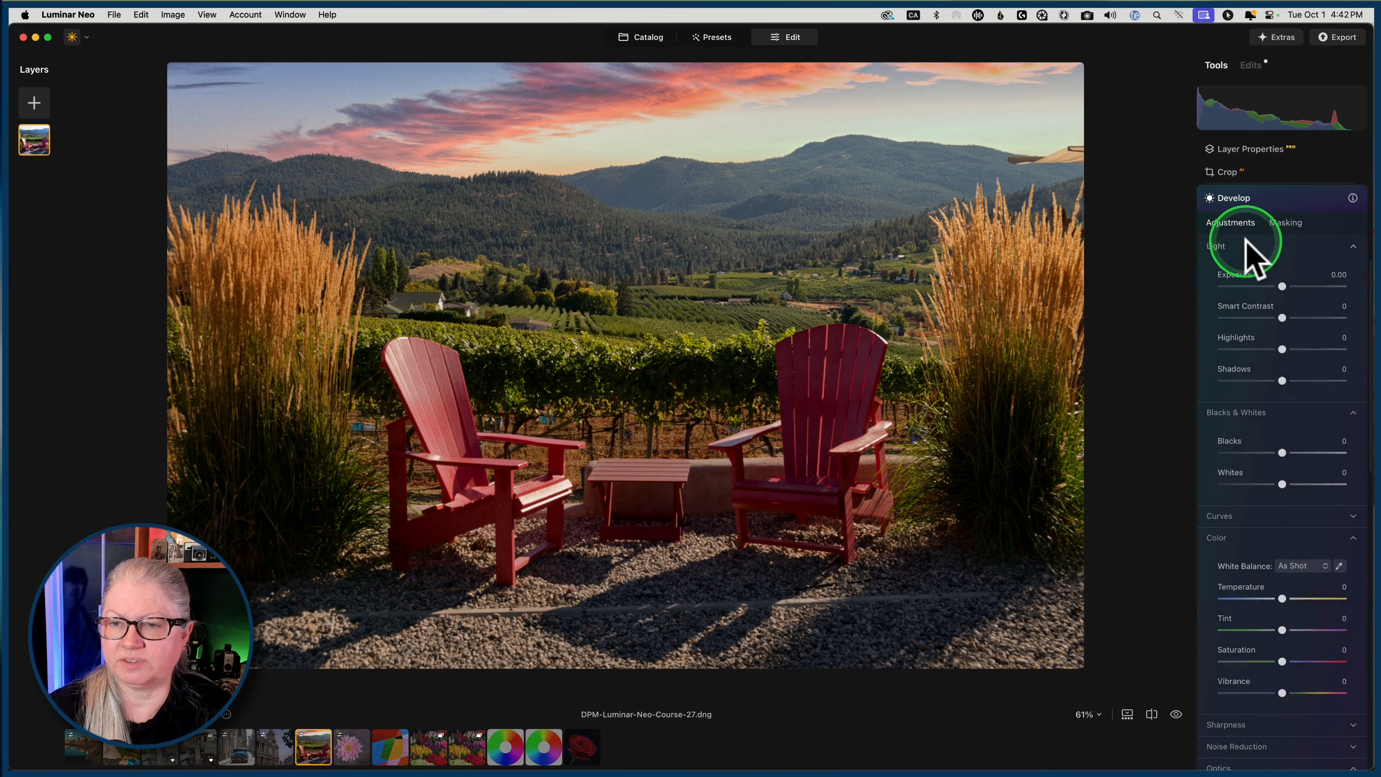
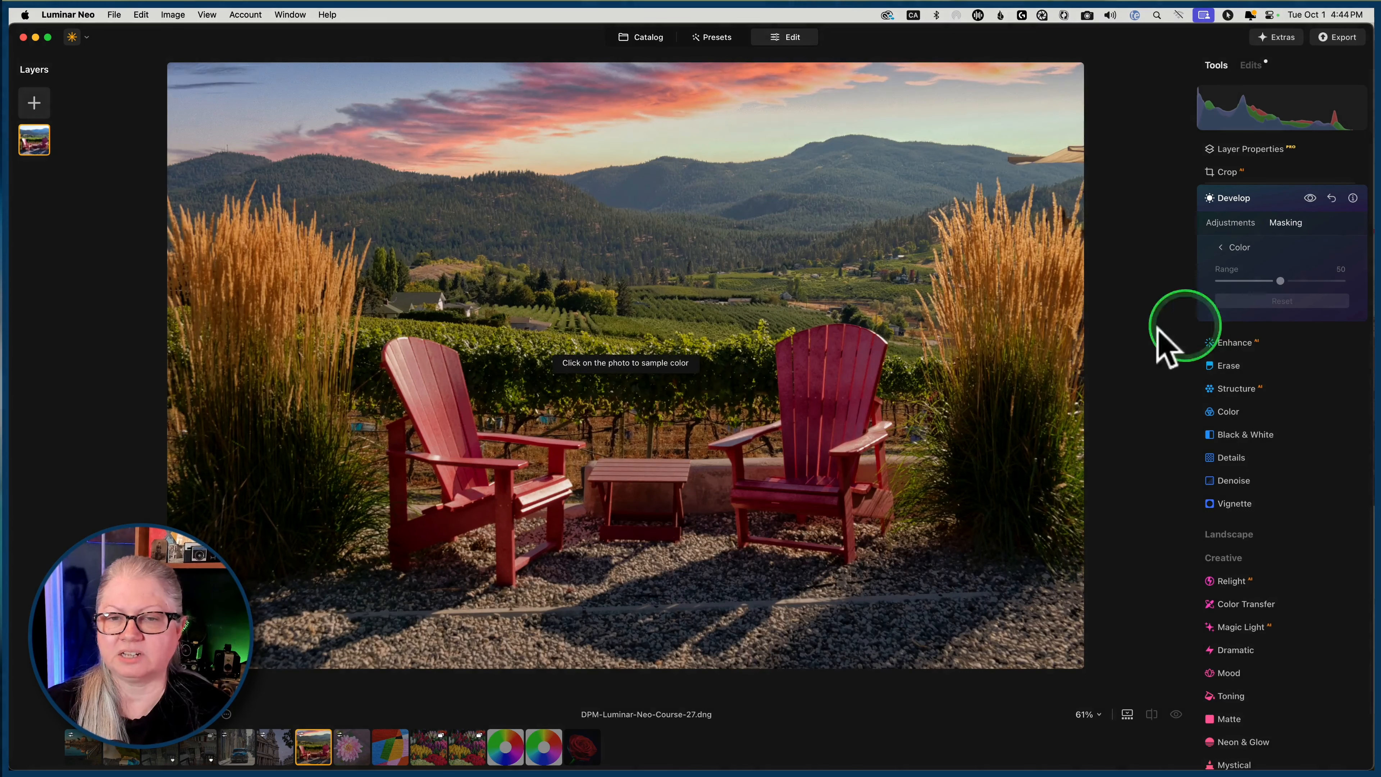
# Step: Sample the right chair's red for the Develop Color mask and set its Range to 33
pyautogui.click(843, 383)
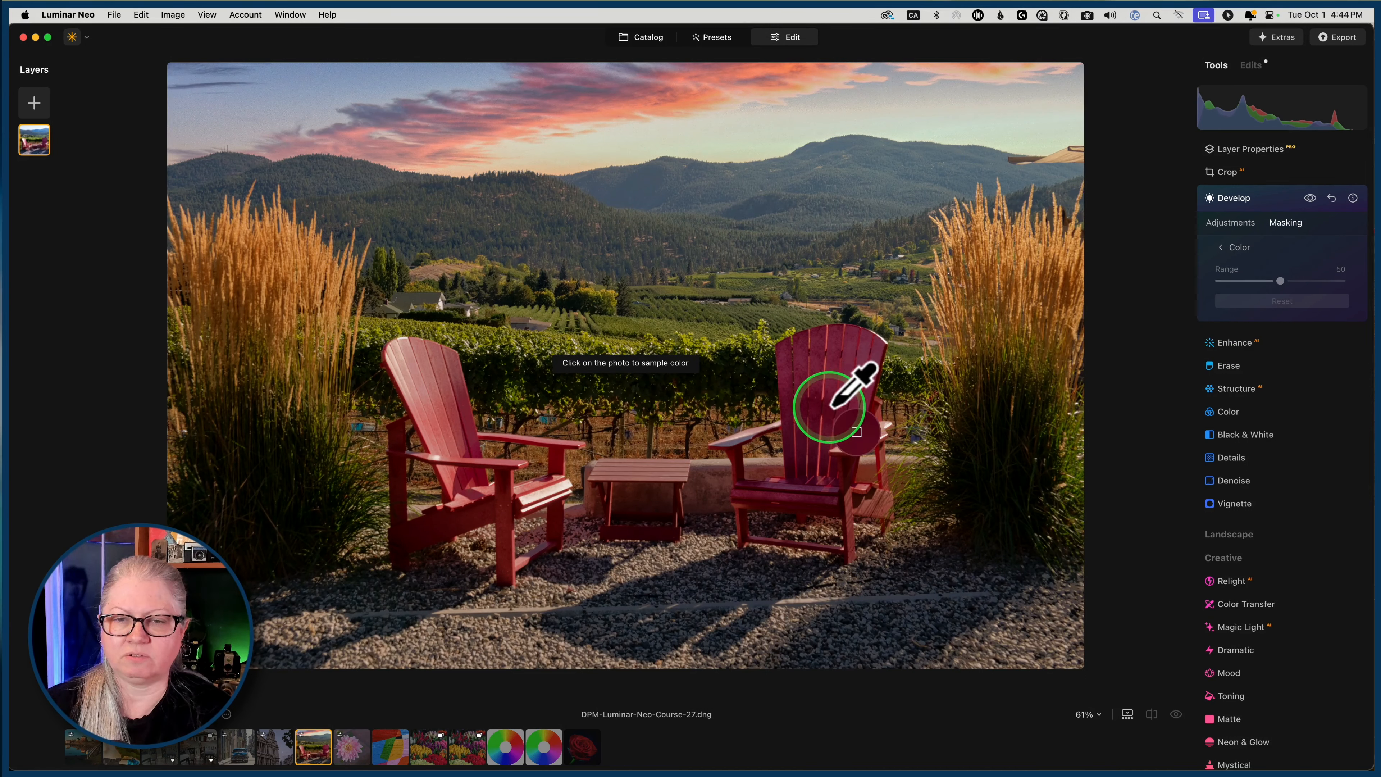
pyautogui.click(1088, 319)
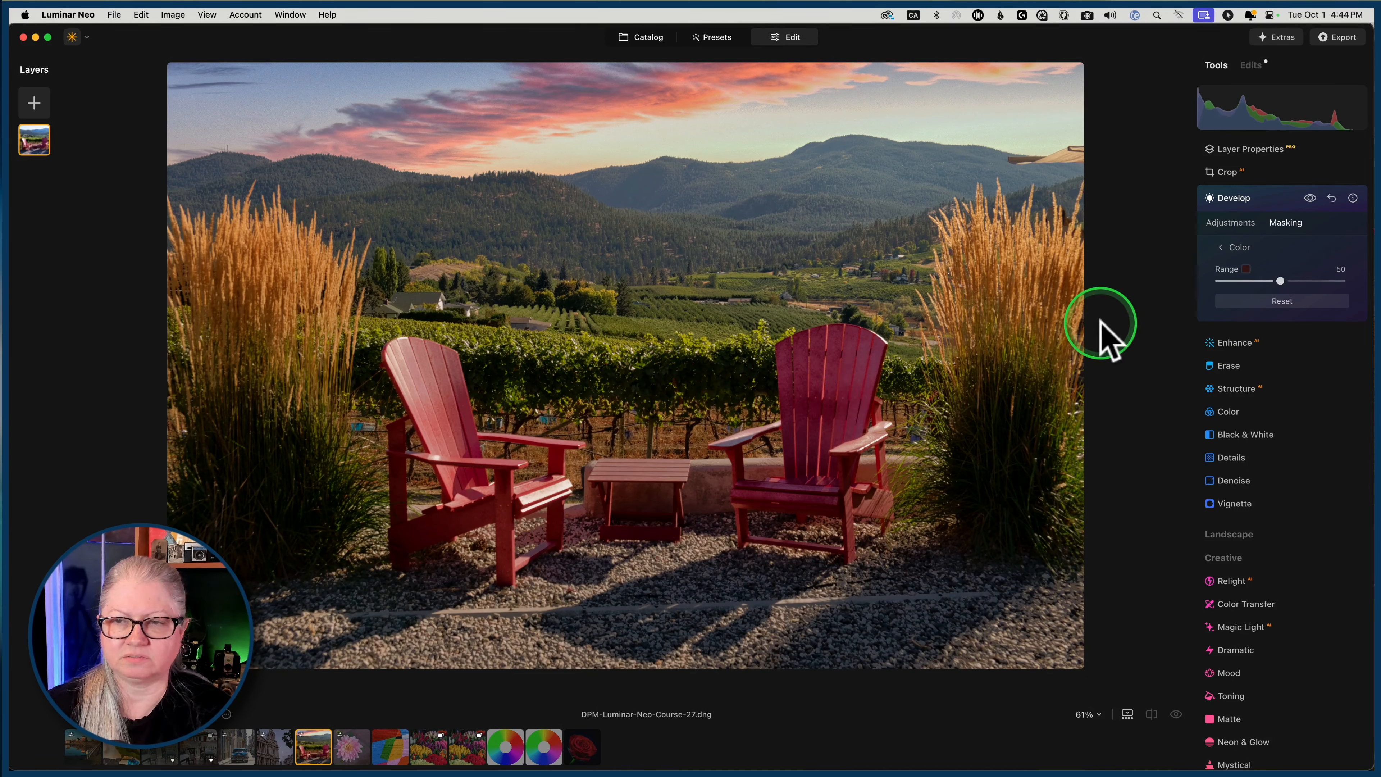
pyautogui.moveTo(1280, 281); pyautogui.dragTo(1261, 280)
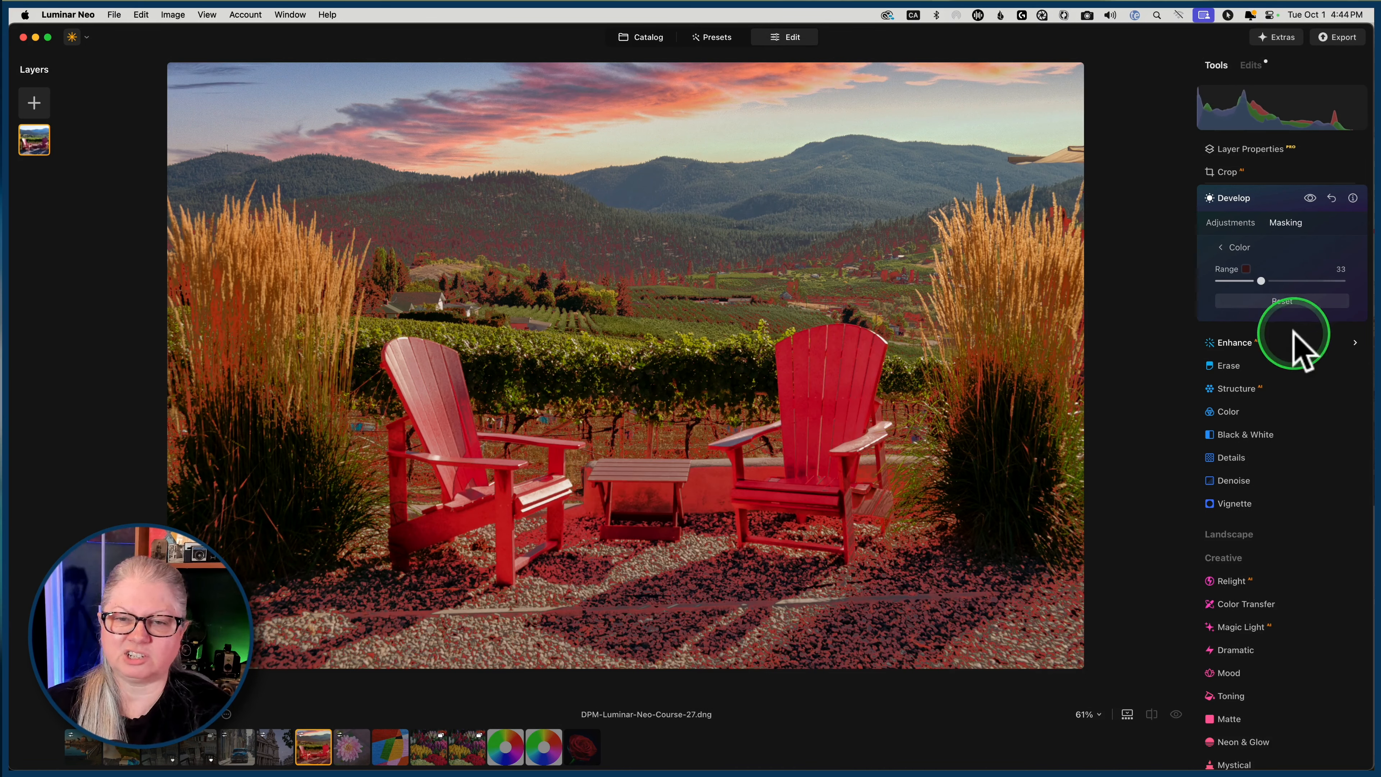
pyautogui.click(1228, 249)
# Step: Compare the chairs photo with and without the color-masked Develop adjustment
pyautogui.click(1310, 198)
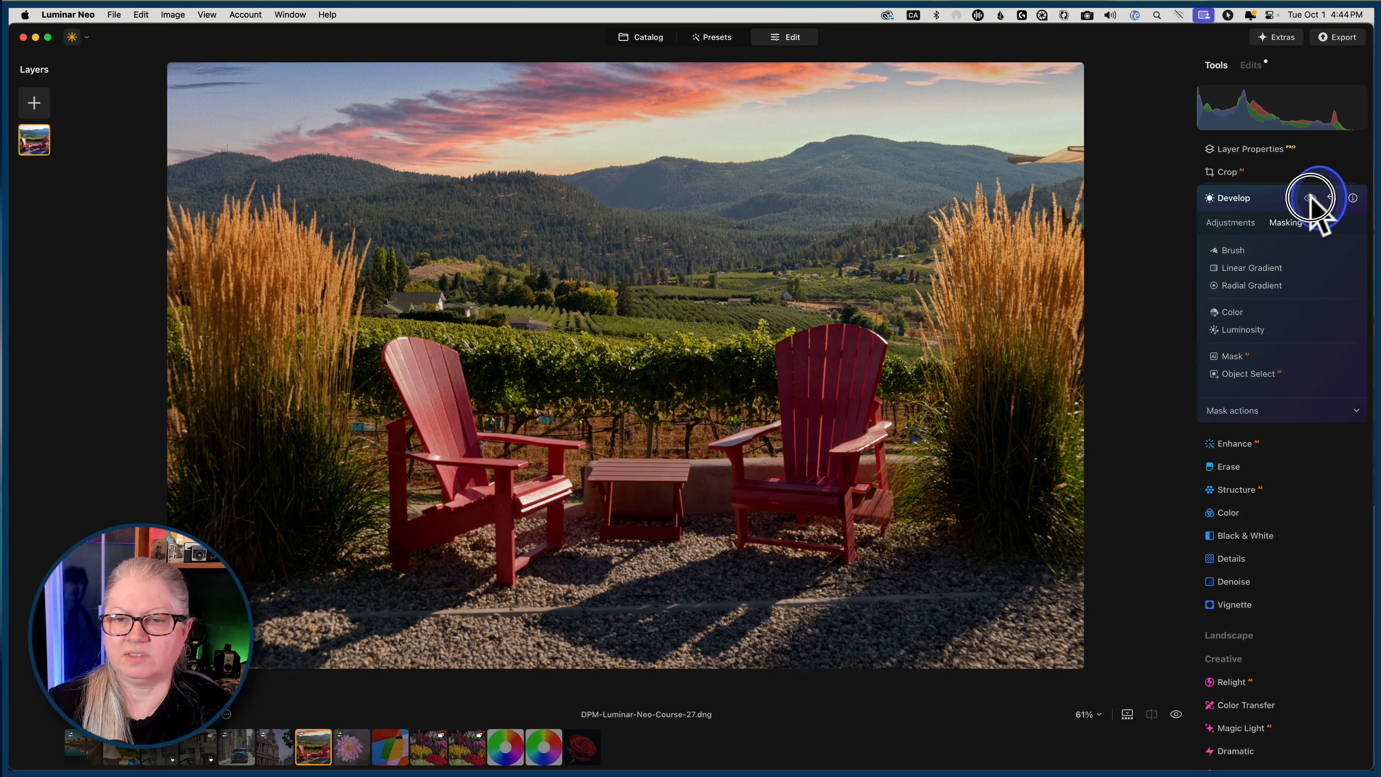
pyautogui.click(1310, 198)
pyautogui.click(1310, 198)
pyautogui.click(1310, 199)
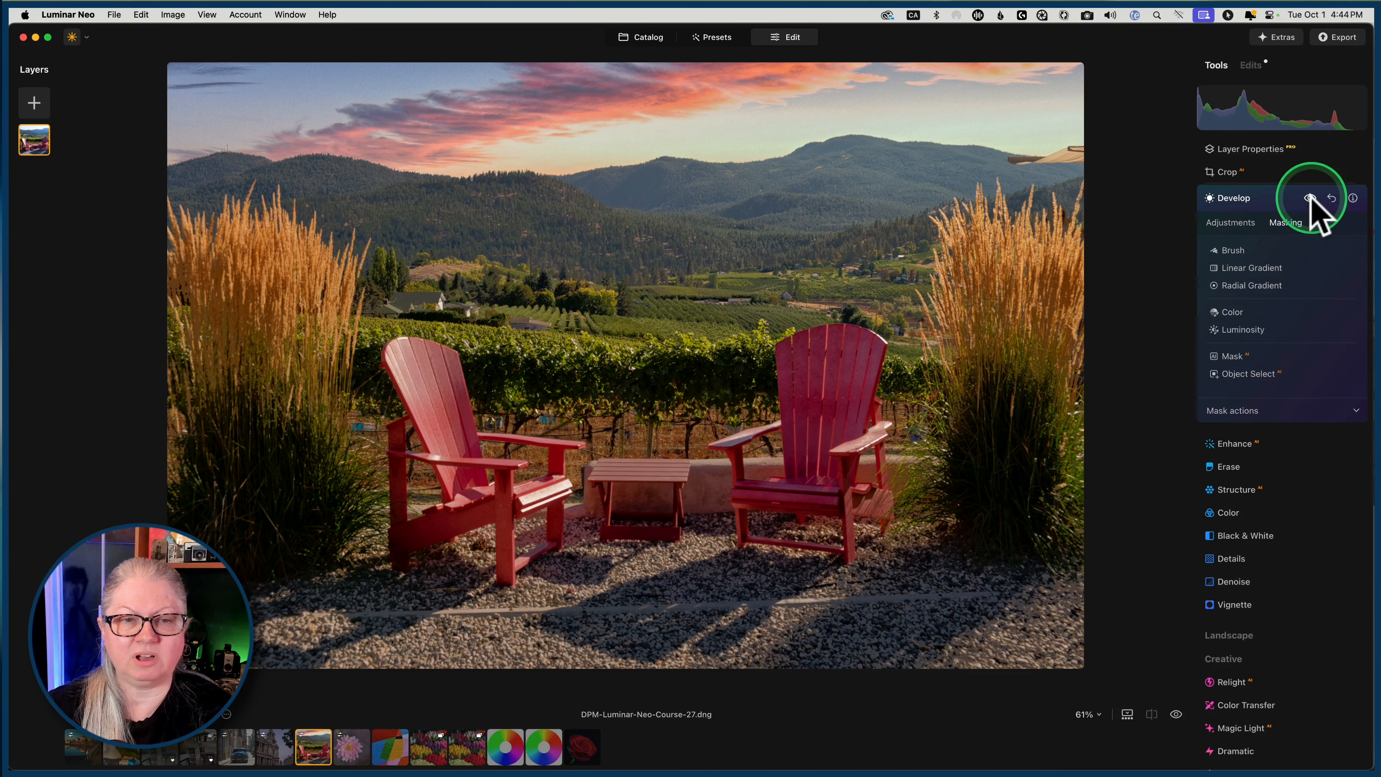
pyautogui.click(1310, 198)
pyautogui.click(1310, 199)
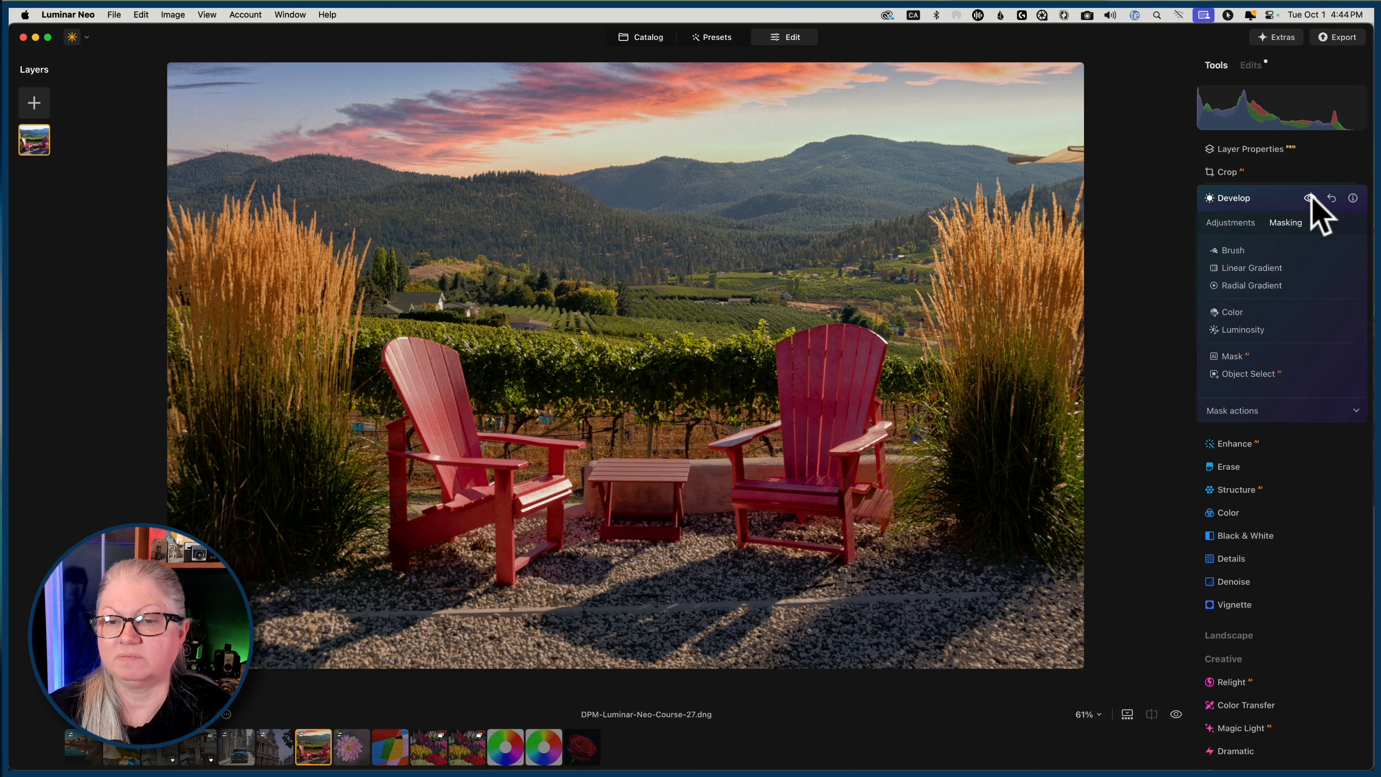
# Step: Close Develop and apply Structure to the chairs photo with Amount 92 and Boost 83
pyautogui.click(1272, 197)
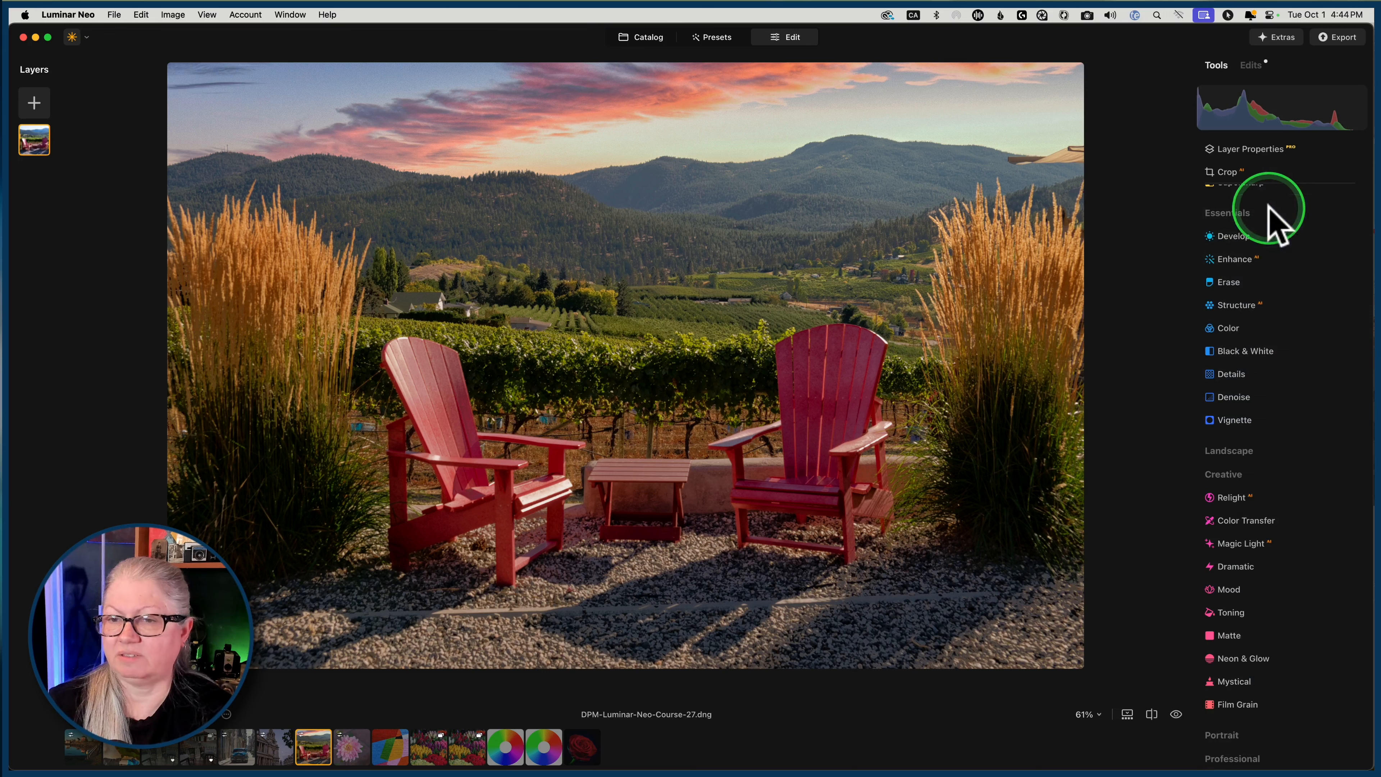
pyautogui.click(1234, 305)
pyautogui.moveTo(1279, 383); pyautogui.dragTo(1323, 415)
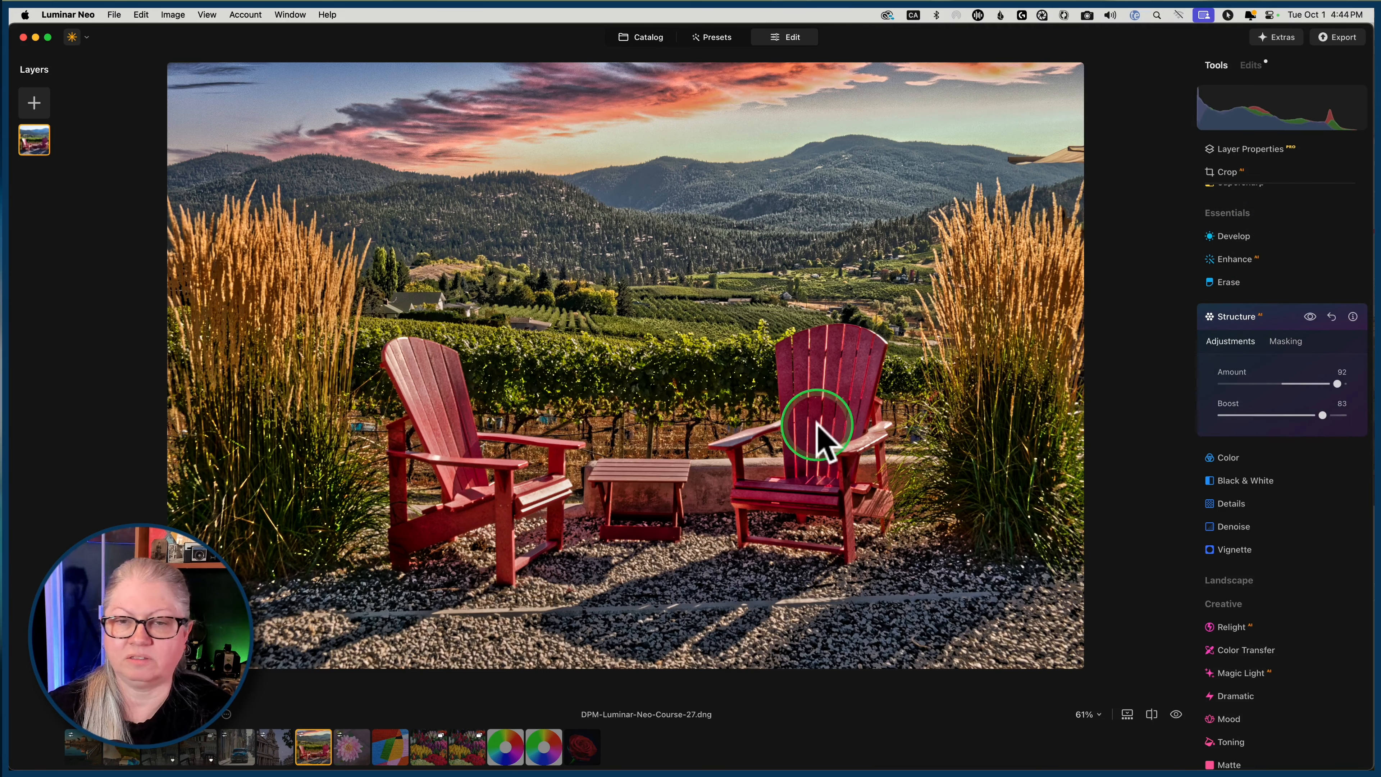
# Step: Add a Color mask to the new Structure adjustment by sampling both red chairs, with Range set to 100
pyautogui.click(1286, 341)
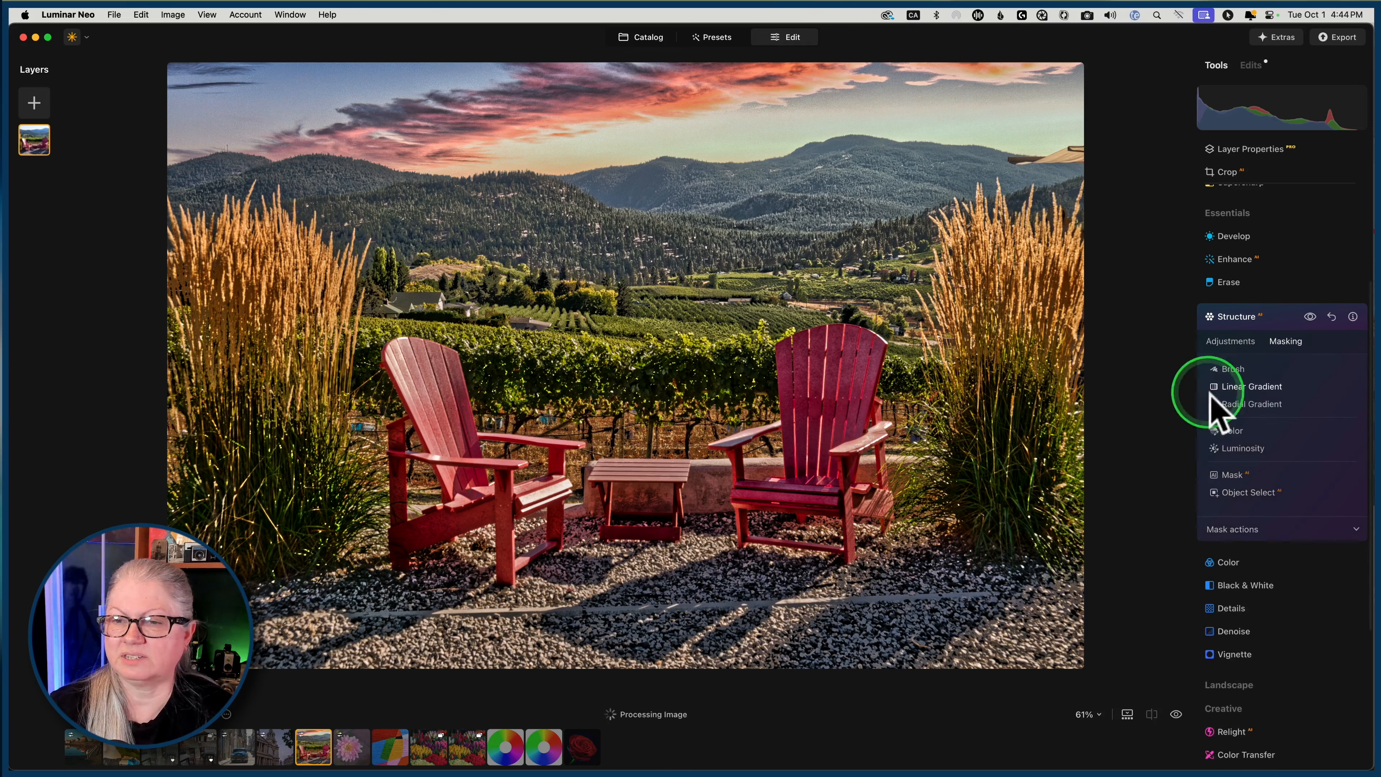
pyautogui.click(1227, 439)
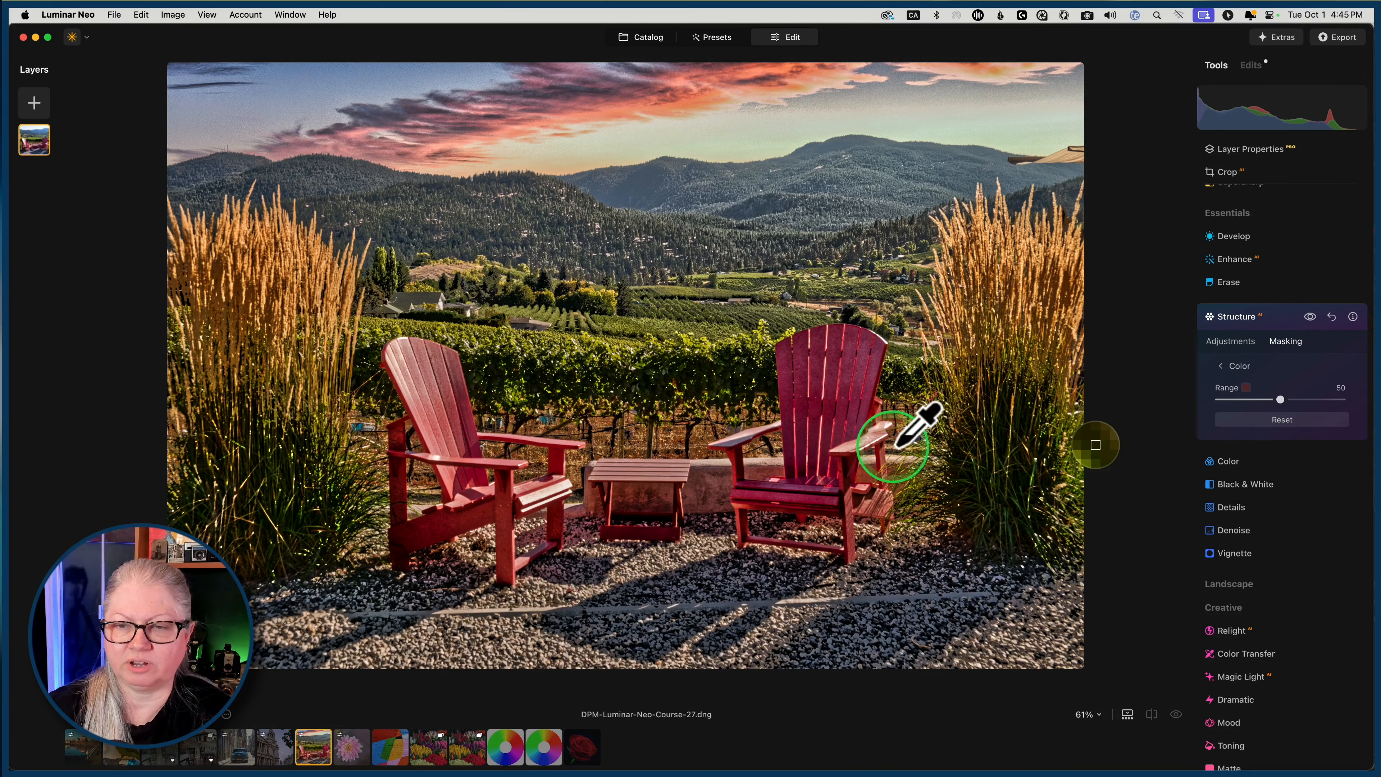
pyautogui.click(896, 446)
pyautogui.moveTo(1281, 399); pyautogui.dragTo(1337, 400)
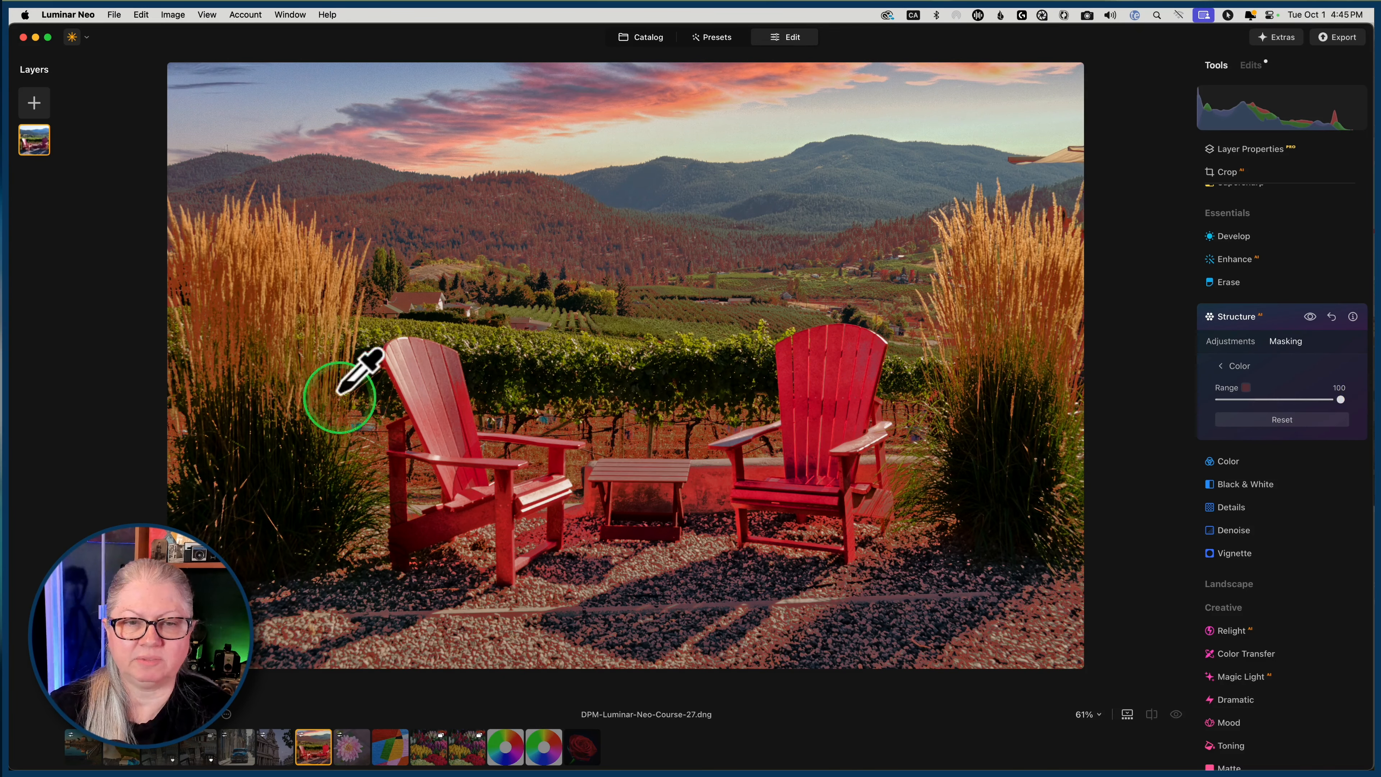
pyautogui.click(451, 463)
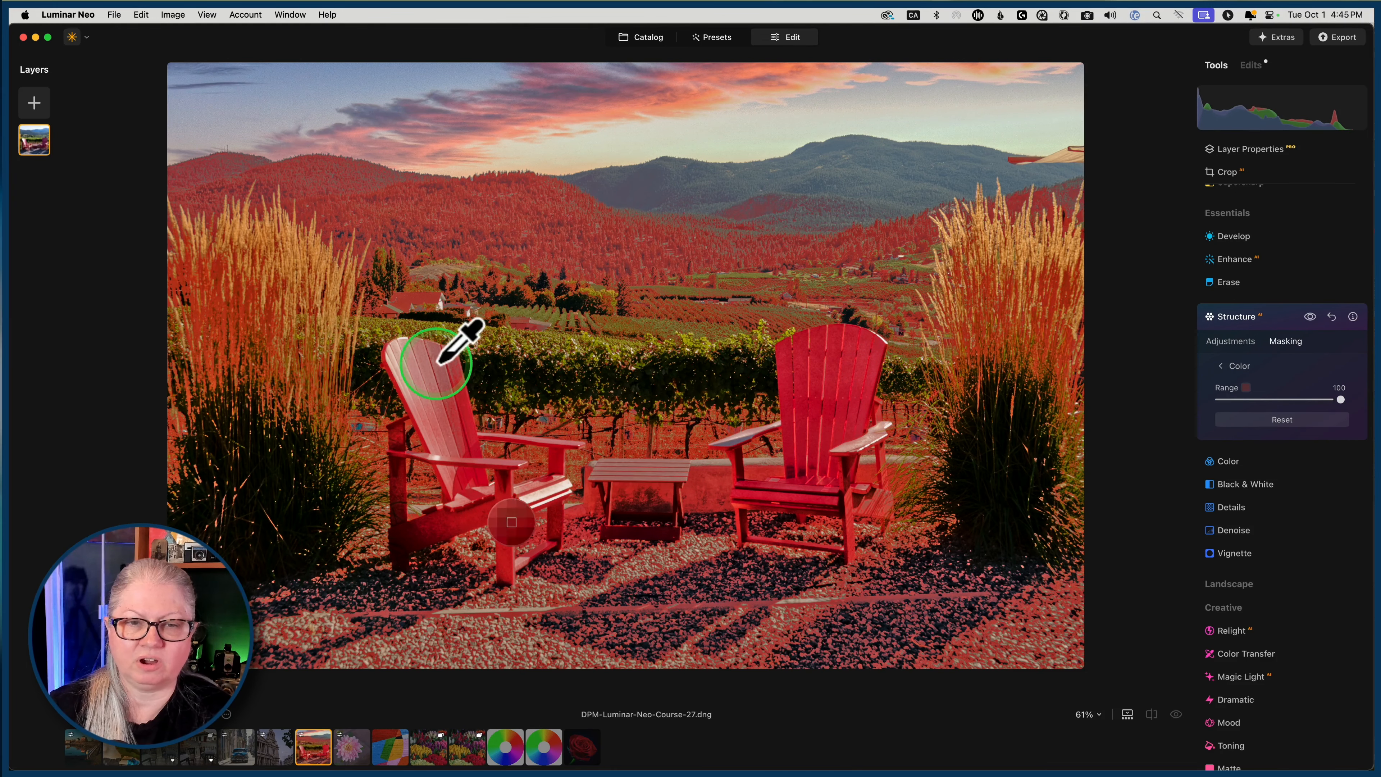
# Step: Resample the Structure Color mask from the left chair, the distant mountains, the sky near the grasses and the right chair in turn
pyautogui.click(455, 404)
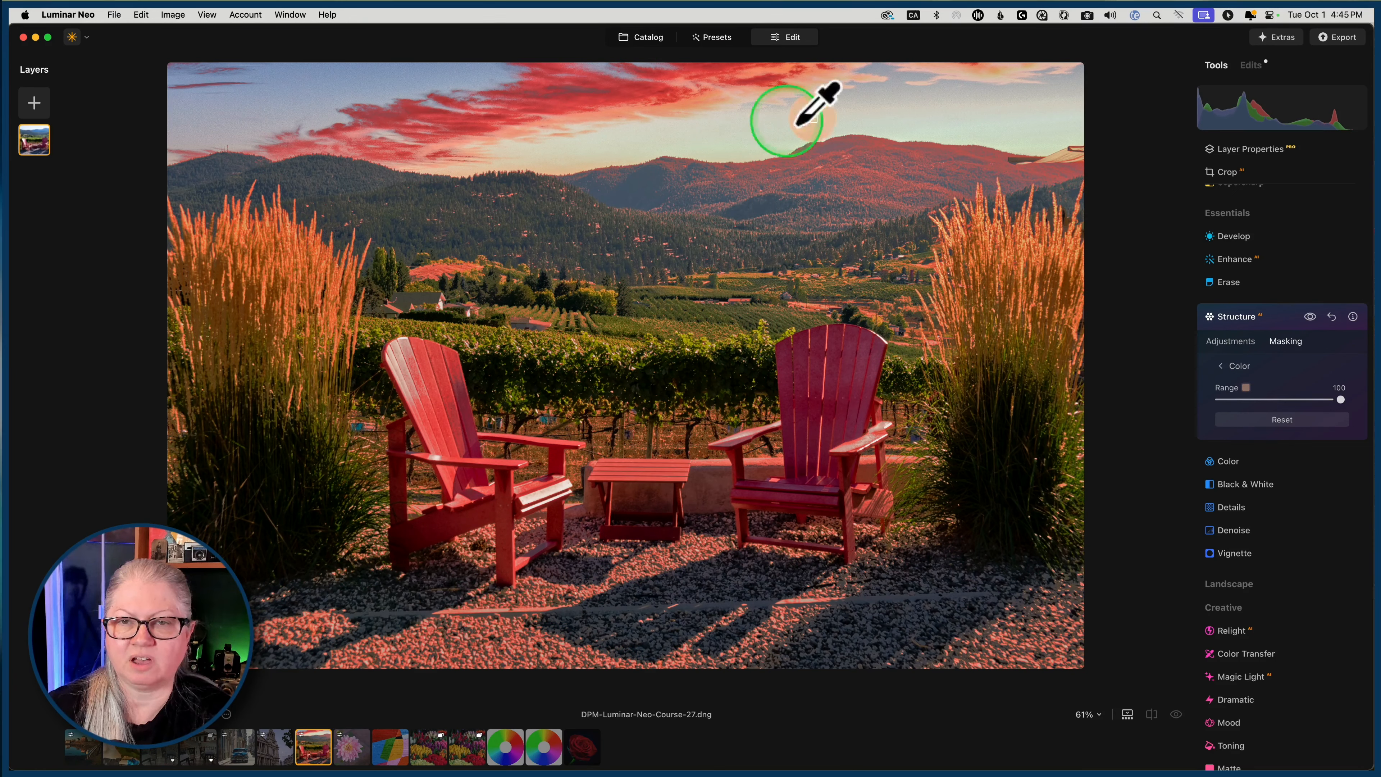
pyautogui.click(880, 183)
pyautogui.click(965, 198)
pyautogui.click(854, 490)
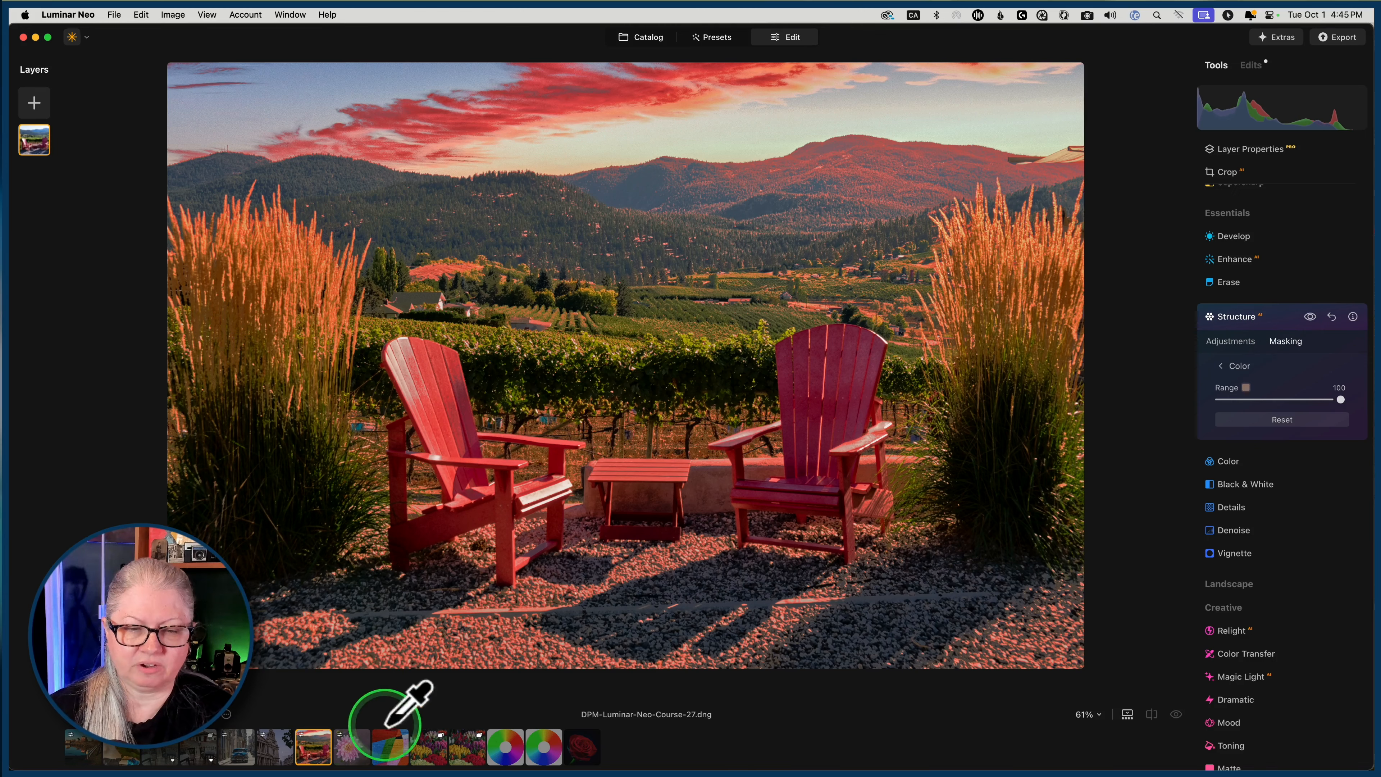
# Step: Convert the colorful brick wall photo to black and white with Luminance Red -30 and Magenta -25, and compare it with the original
pyautogui.click(389, 746)
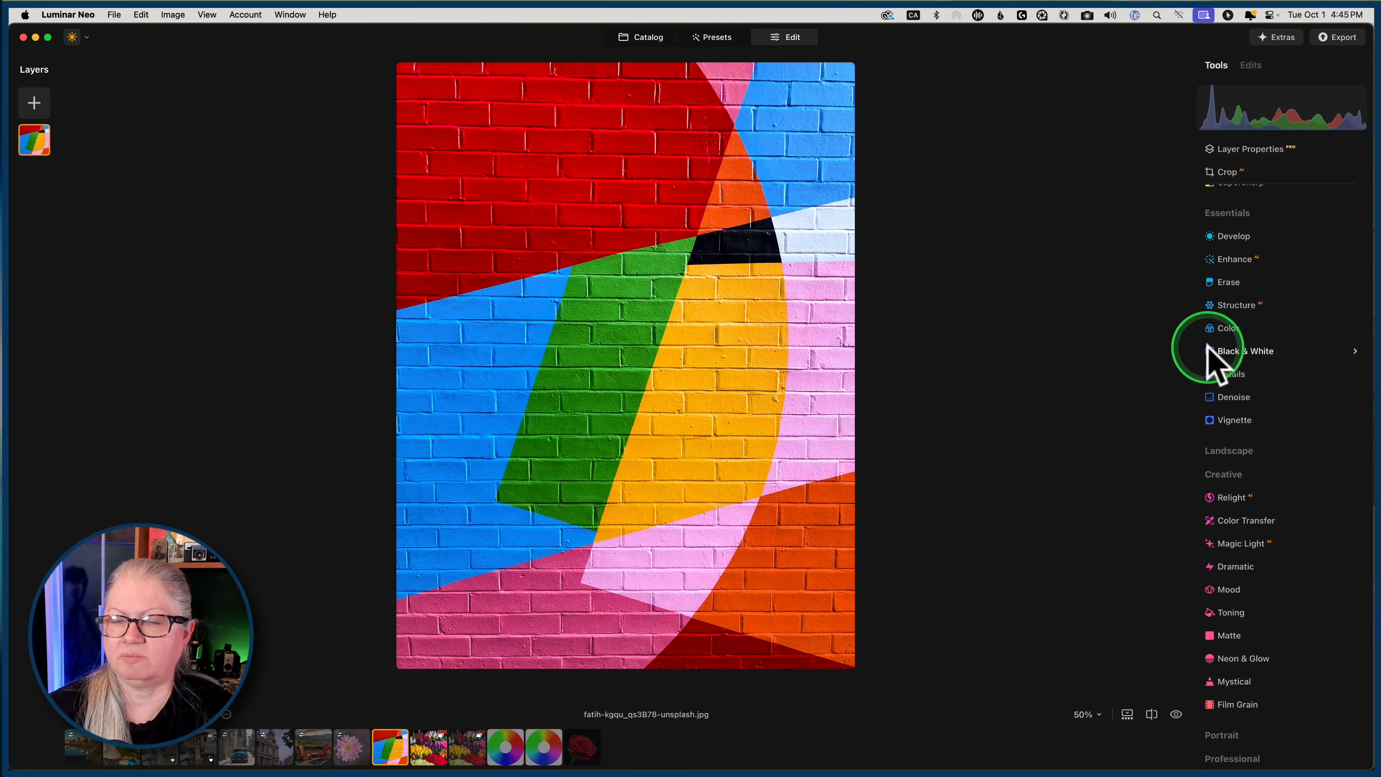
pyautogui.click(1227, 351)
pyautogui.click(1282, 417)
pyautogui.moveTo(1282, 478); pyautogui.dragTo(1263, 478)
pyautogui.moveTo(1282, 635); pyautogui.dragTo(1272, 638)
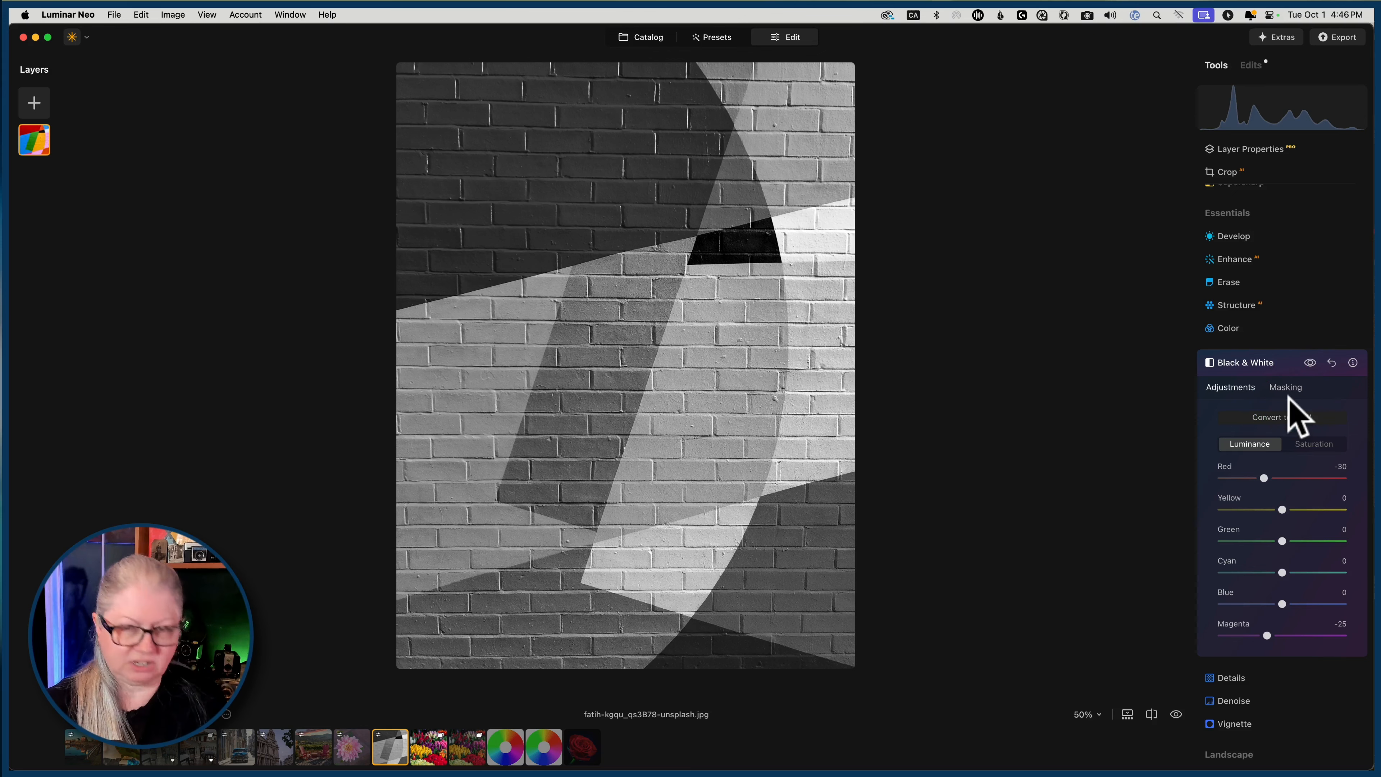
pyautogui.press('\\')
pyautogui.press('\\')
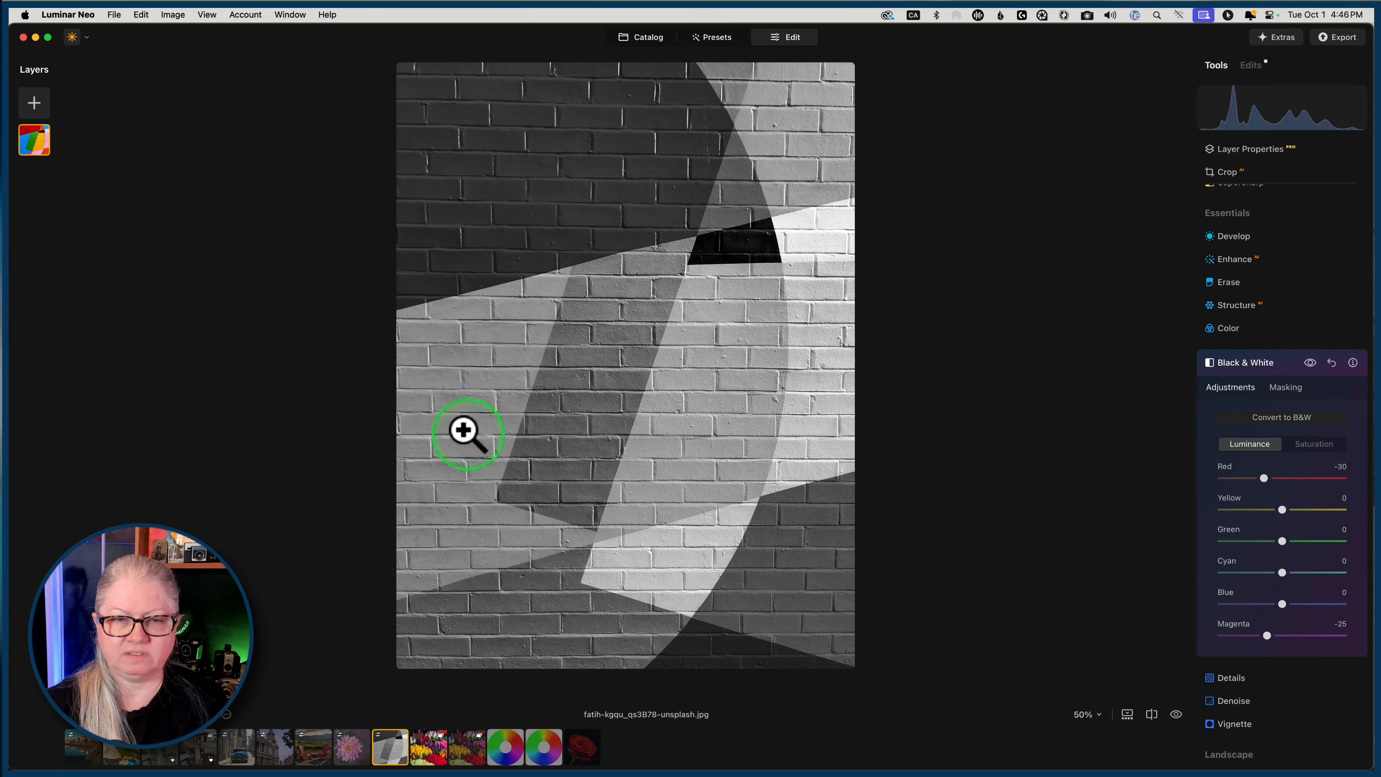
# Step: Add a Color mask to Black & White by sampling the blue bricks with Range 100, and inspect the masked area up close
pyautogui.click(1286, 388)
pyautogui.click(1231, 477)
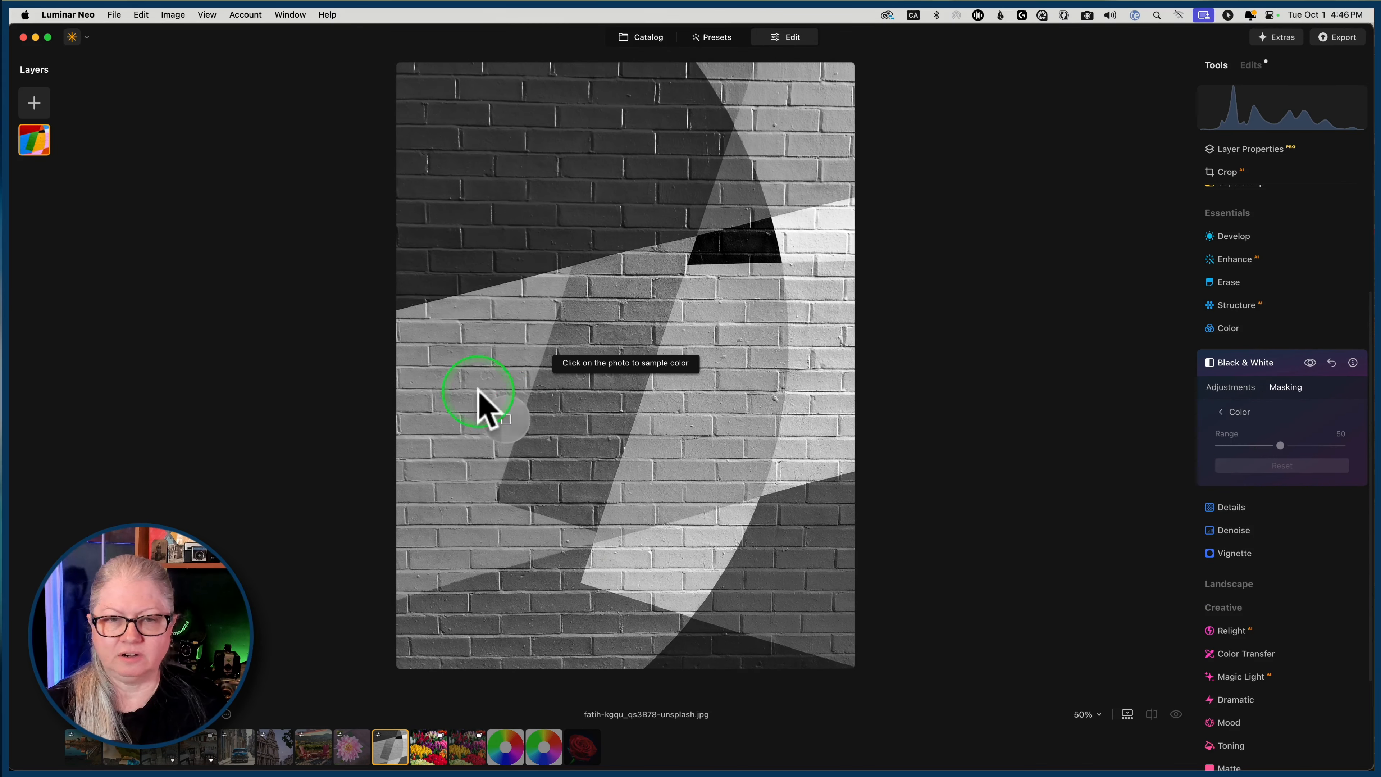
pyautogui.click(468, 356)
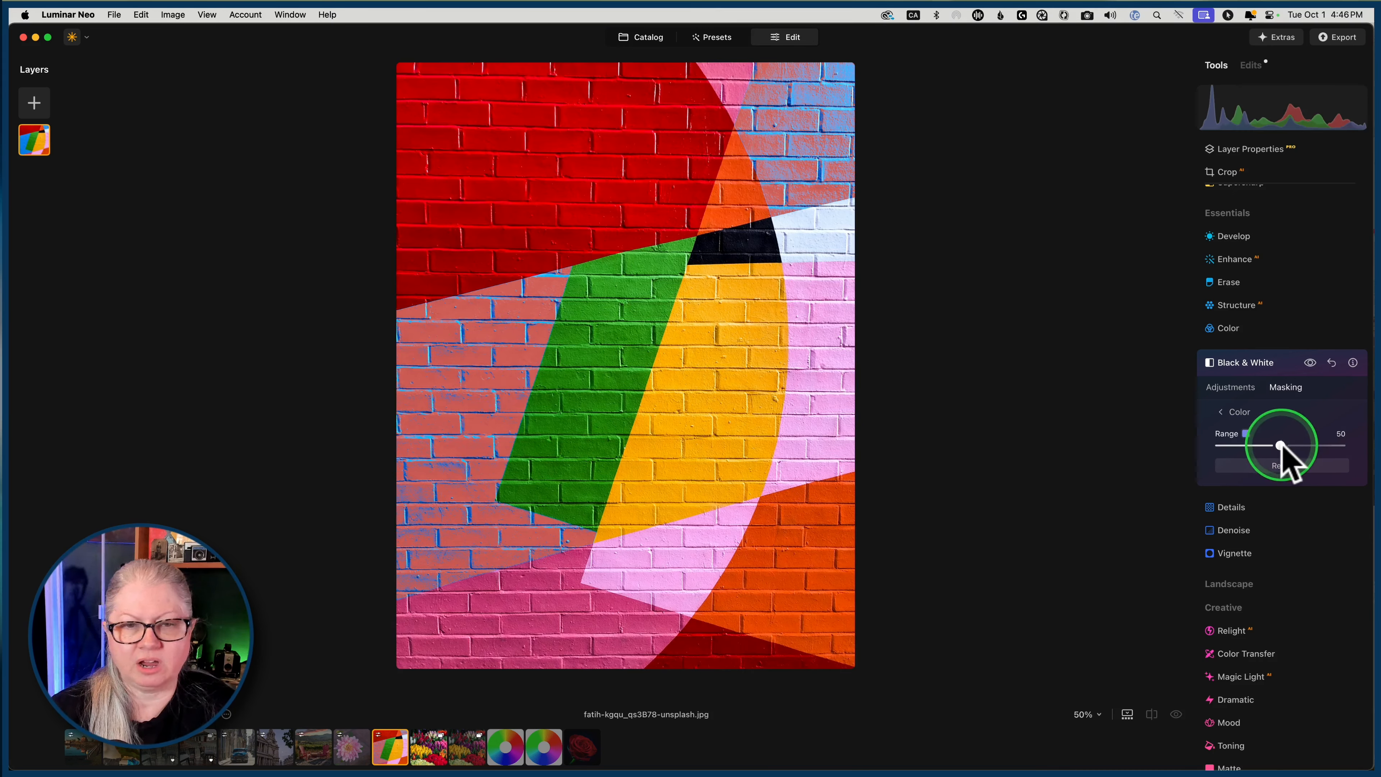
pyautogui.moveTo(1284, 445); pyautogui.dragTo(1374, 444)
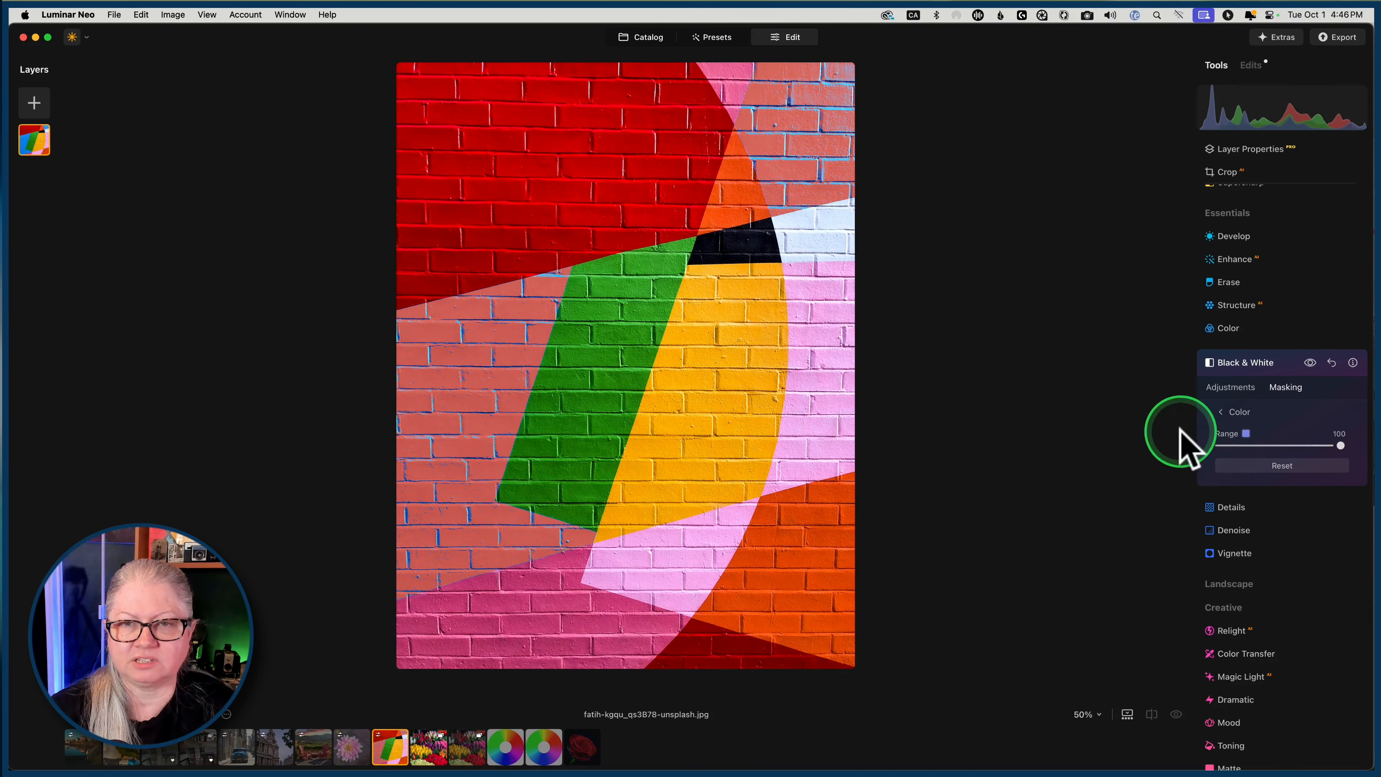
pyautogui.click(1224, 413)
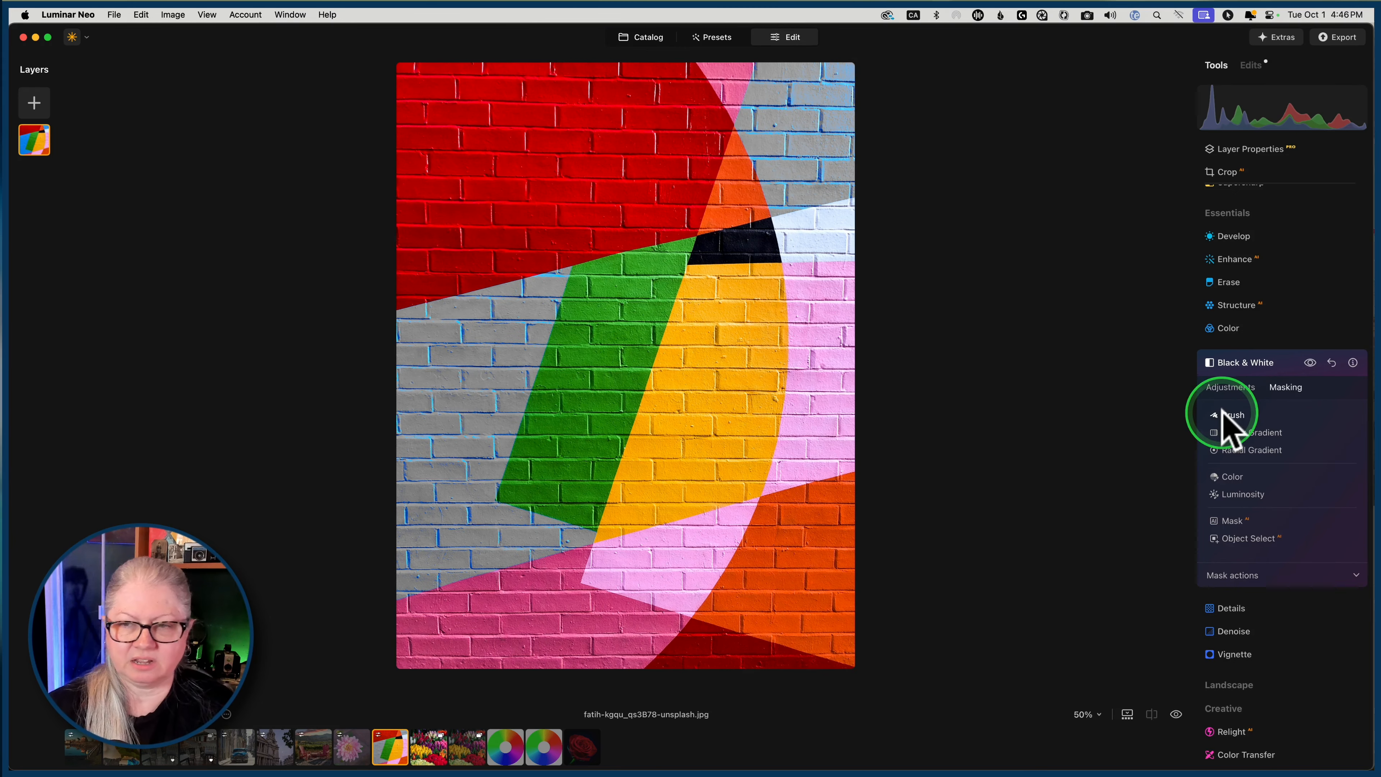
pyautogui.click(456, 374)
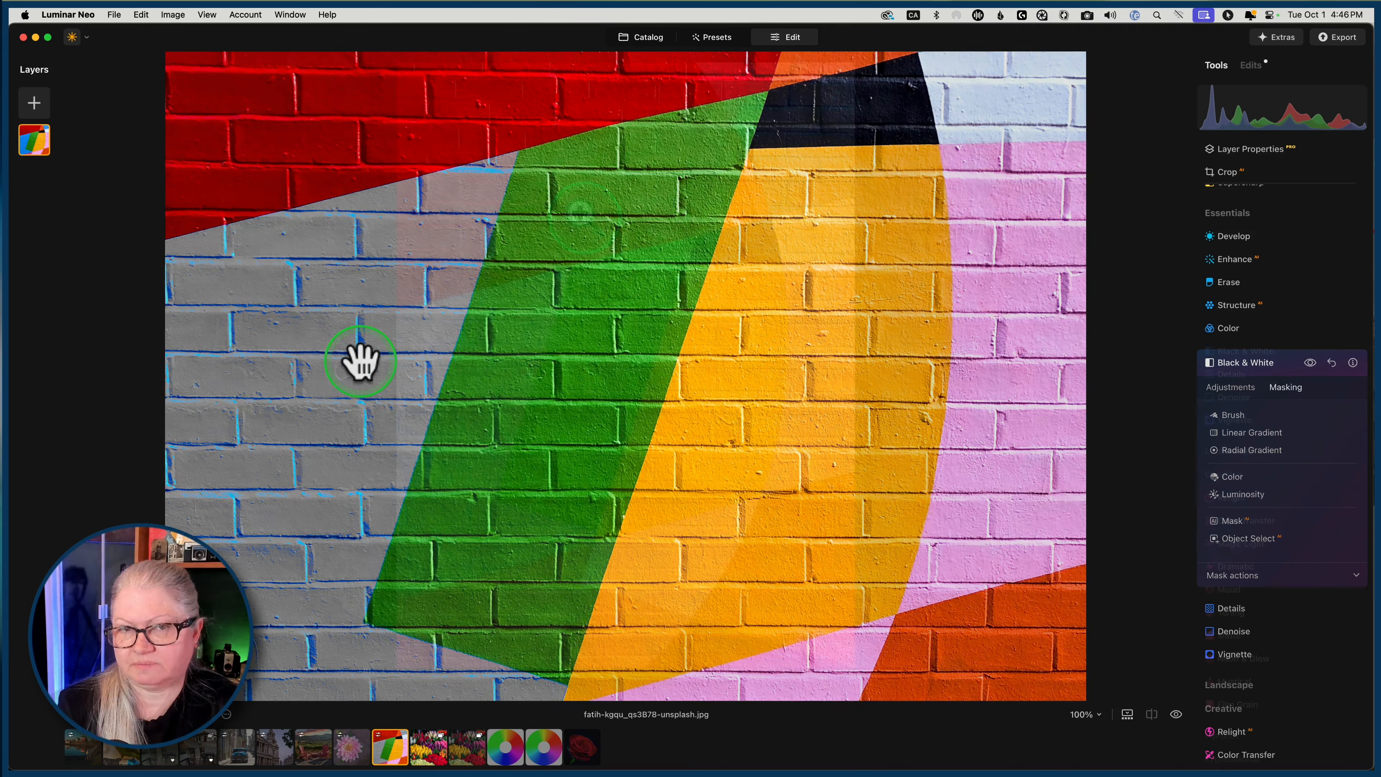
pyautogui.click(355, 360)
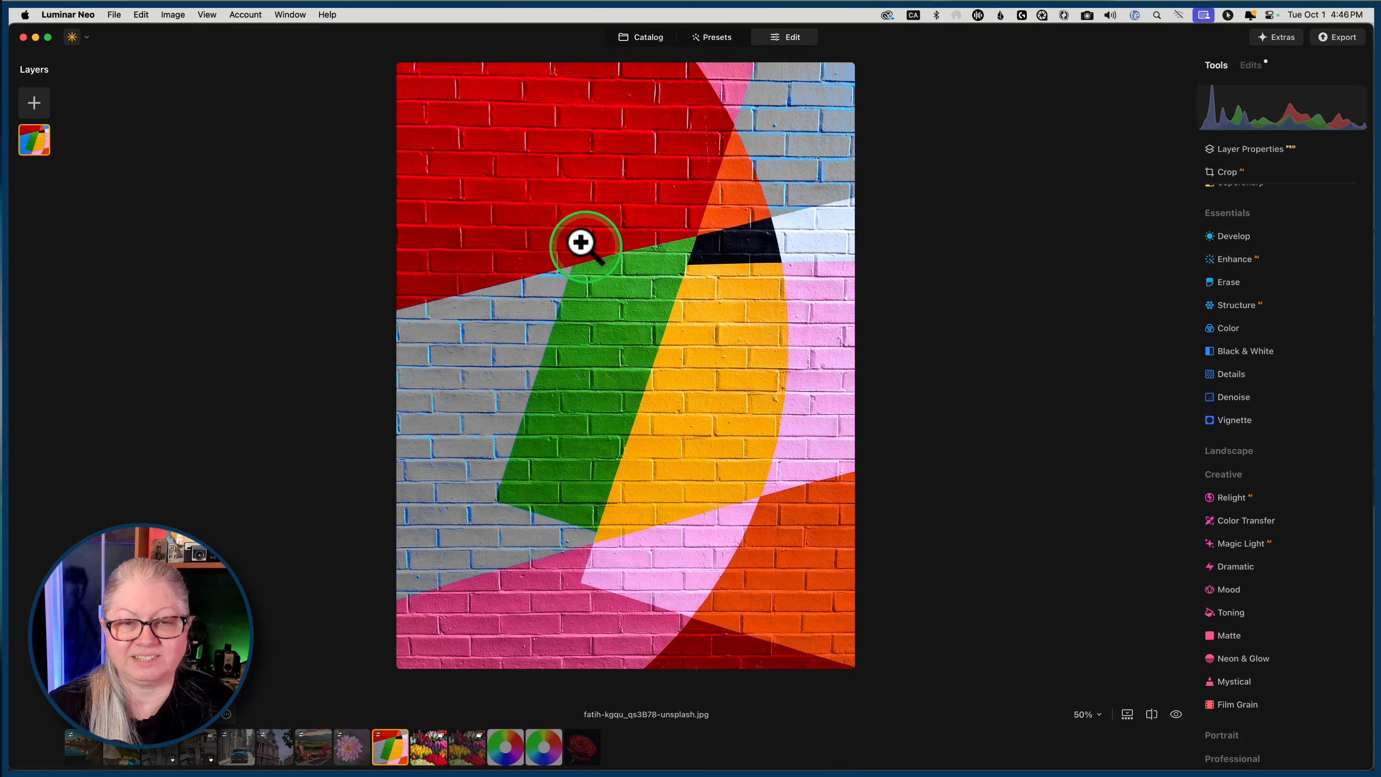
# Step: Copy the brick wall photo's adjustments and paste them onto the first color wheel image
pyautogui.rightClick(598, 315)
pyautogui.moveTo(669, 416)
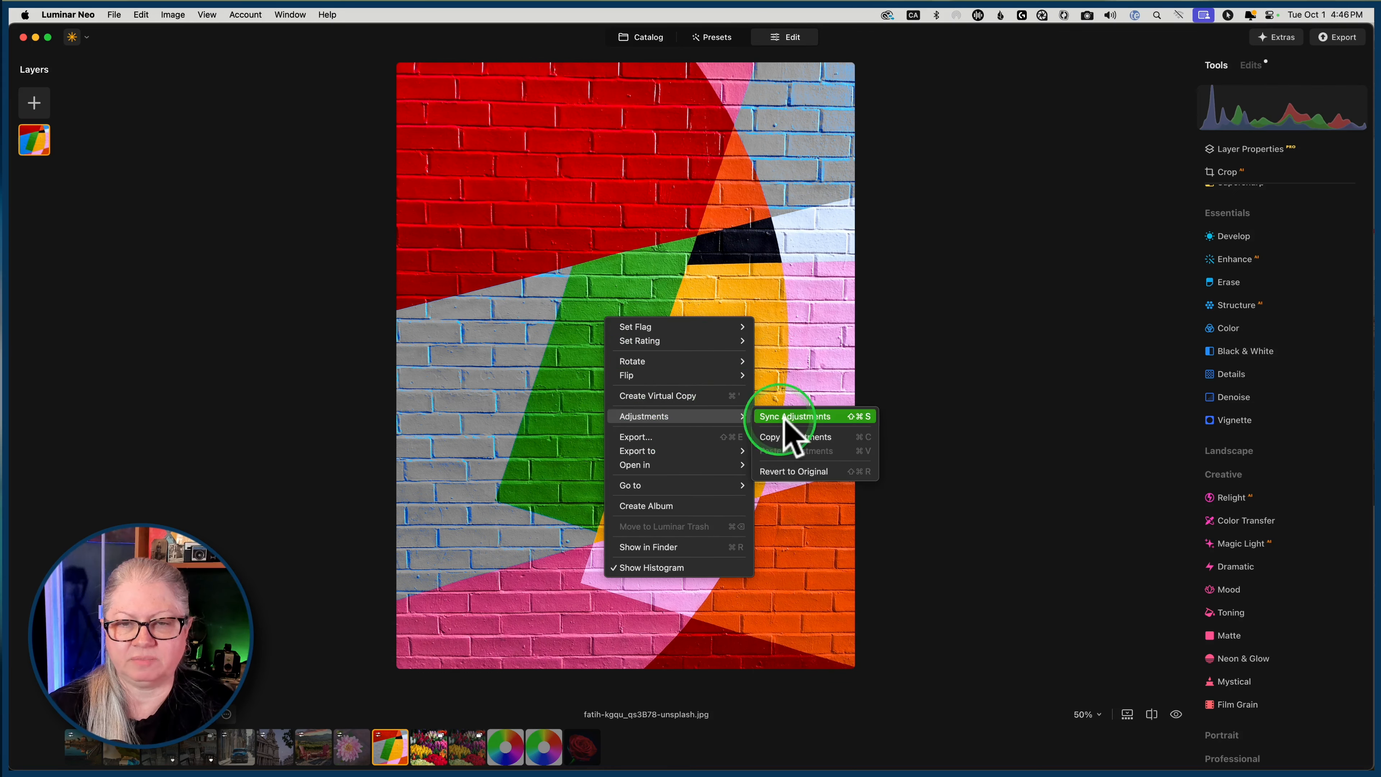
pyautogui.click(811, 438)
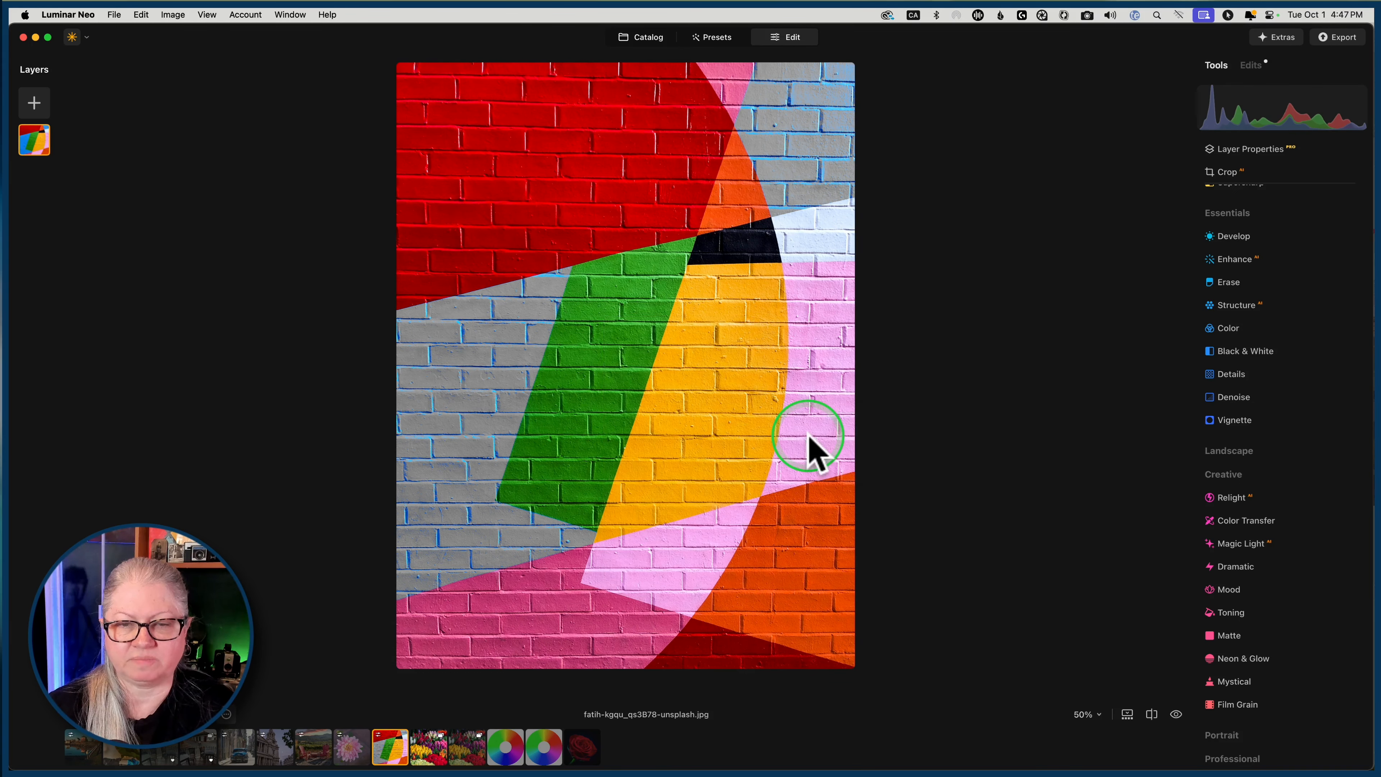
pyautogui.click(505, 750)
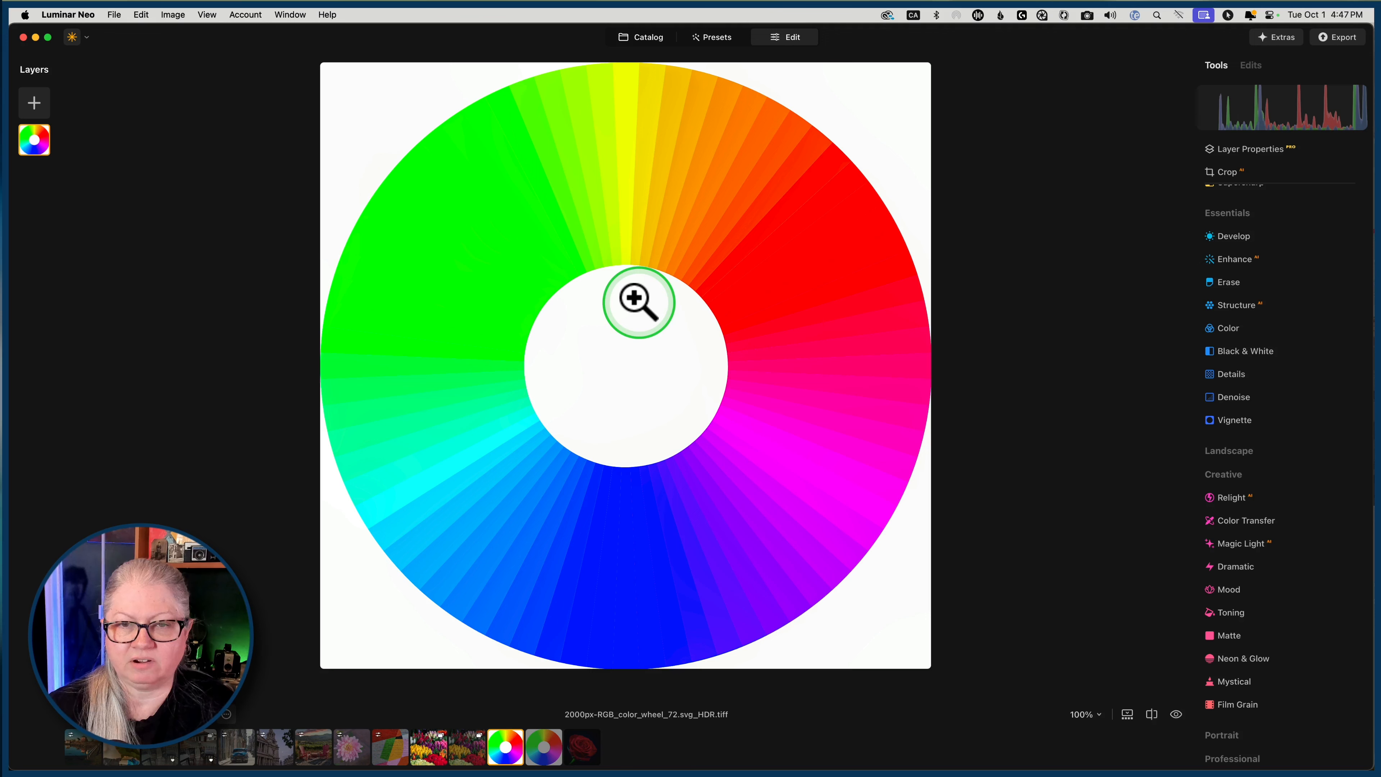
pyautogui.rightClick(637, 299)
pyautogui.moveTo(703, 399)
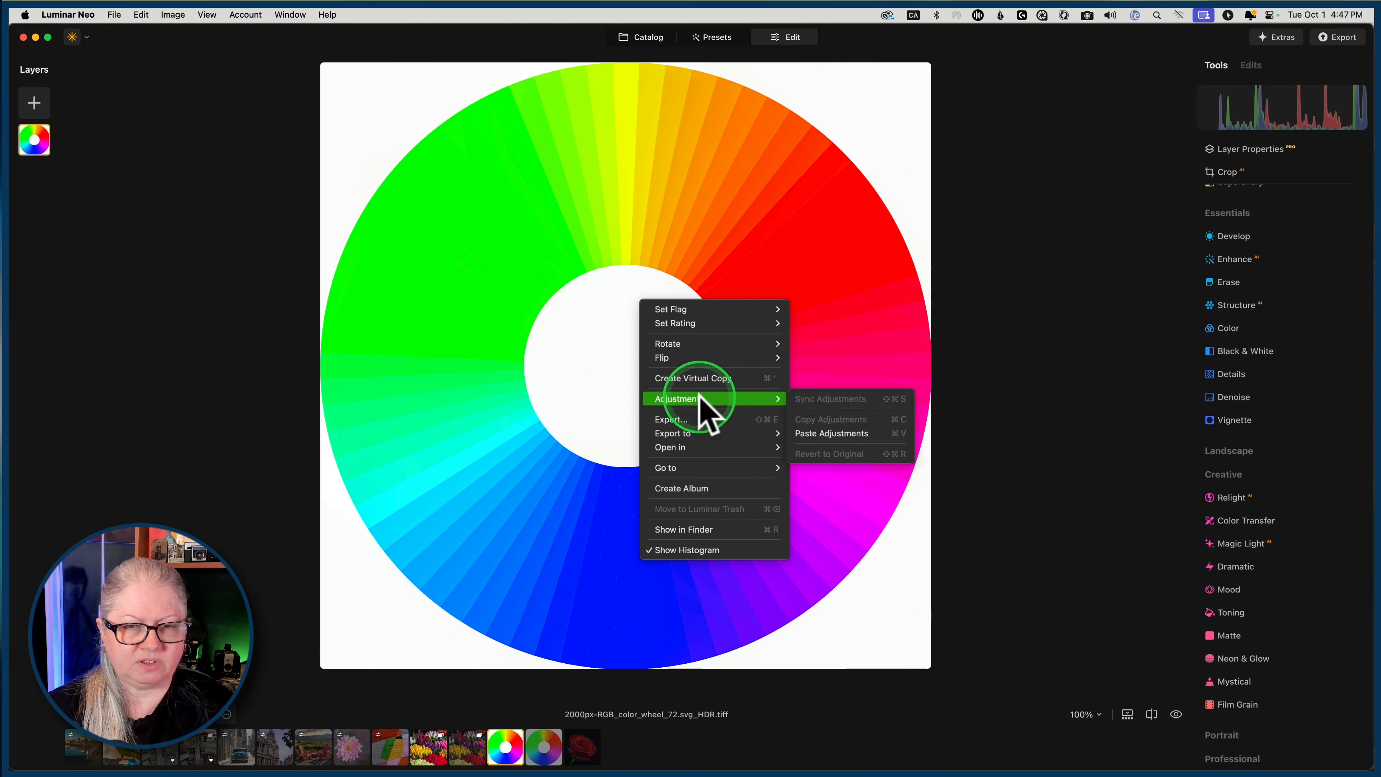
pyautogui.click(822, 434)
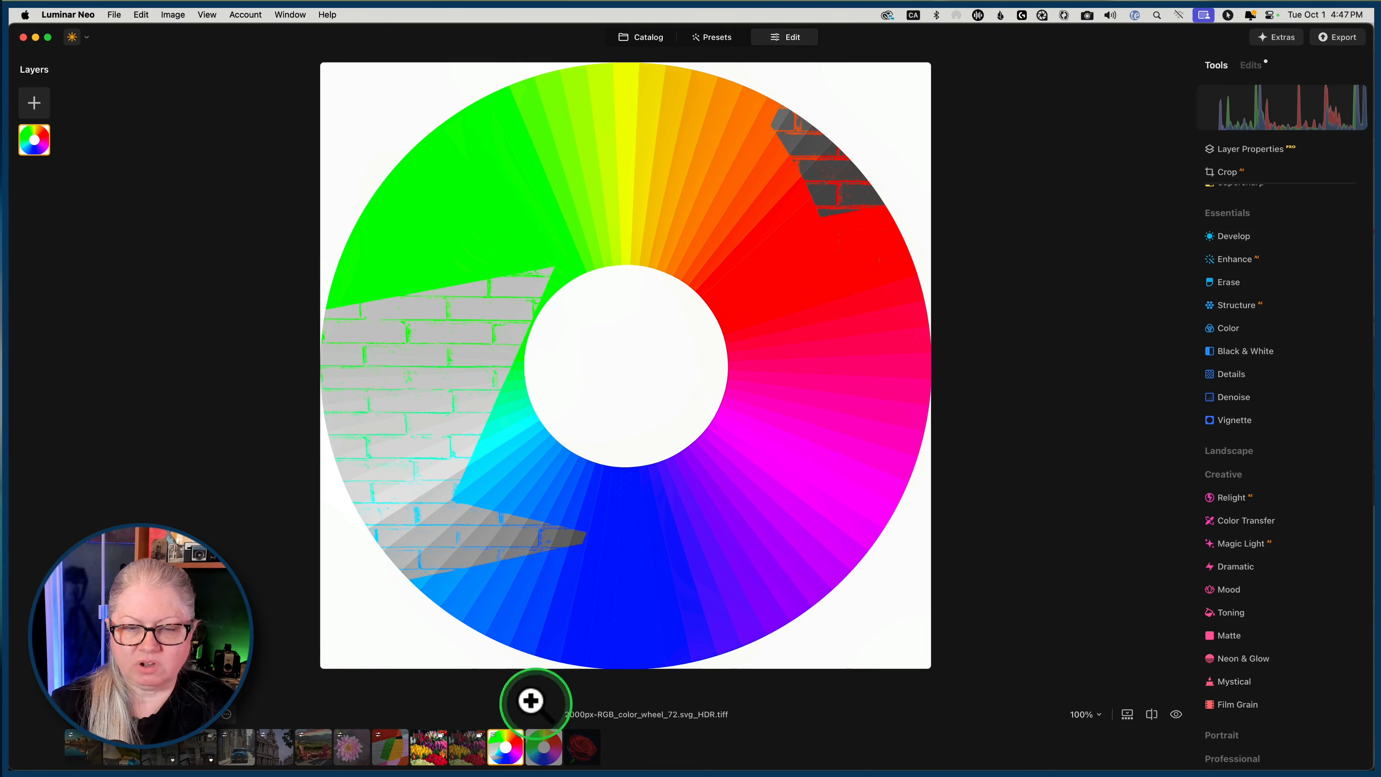
# Step: Convert the second color wheel image to black and white and lower its Red luminance
pyautogui.click(540, 746)
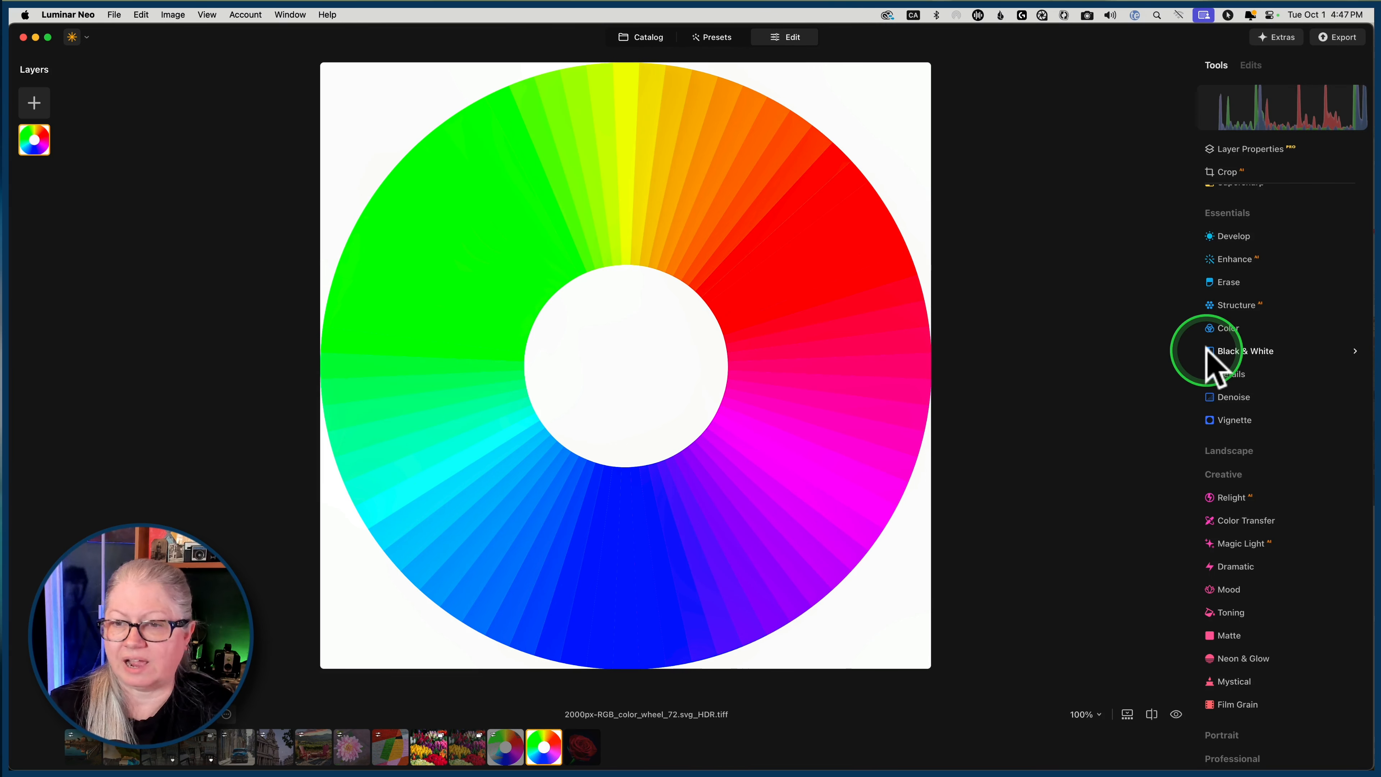
pyautogui.click(1230, 353)
pyautogui.click(1279, 418)
pyautogui.moveTo(1280, 478); pyautogui.dragTo(1260, 477)
# Step: Add a Color mask to the color wheel's Black & White by sampling a blue wedge, with Range set to 0
pyautogui.click(1284, 388)
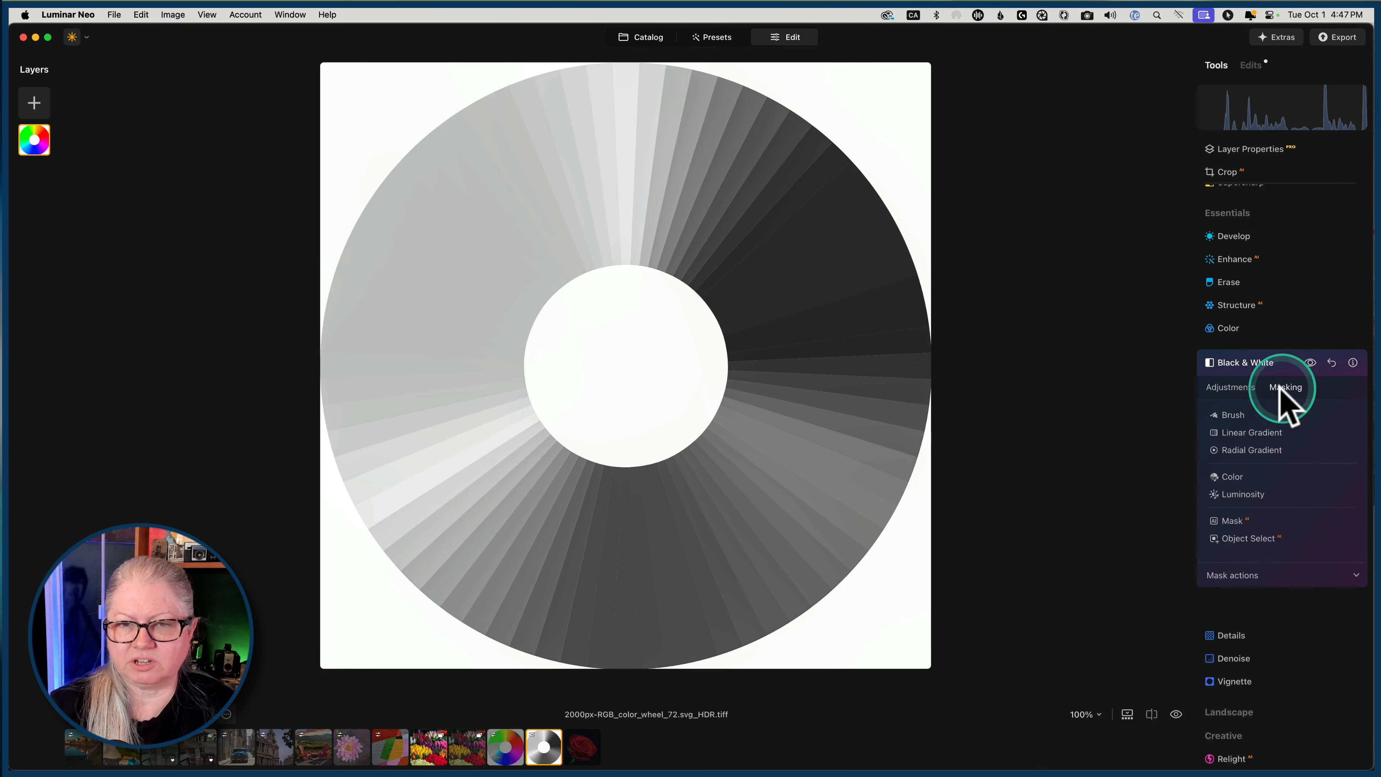
pyautogui.click(1228, 474)
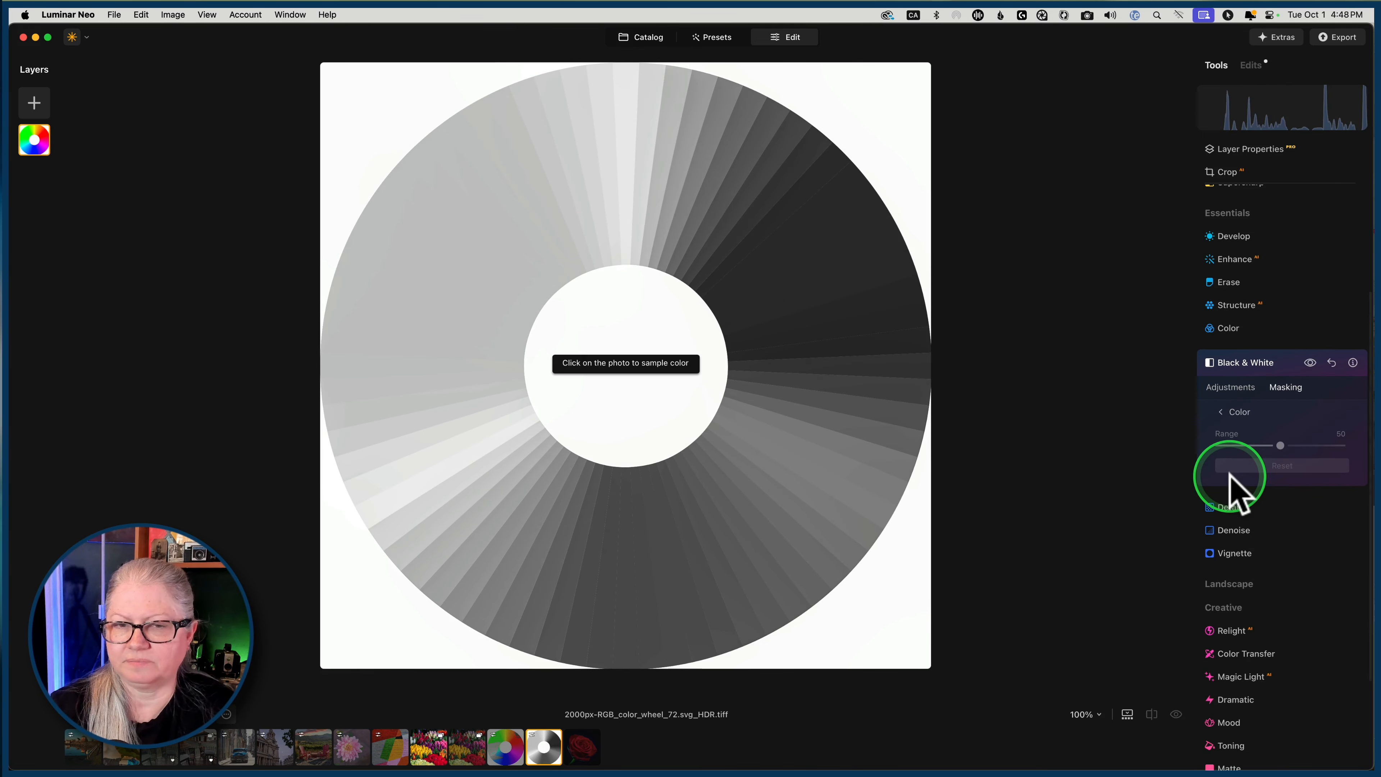
pyautogui.click(534, 526)
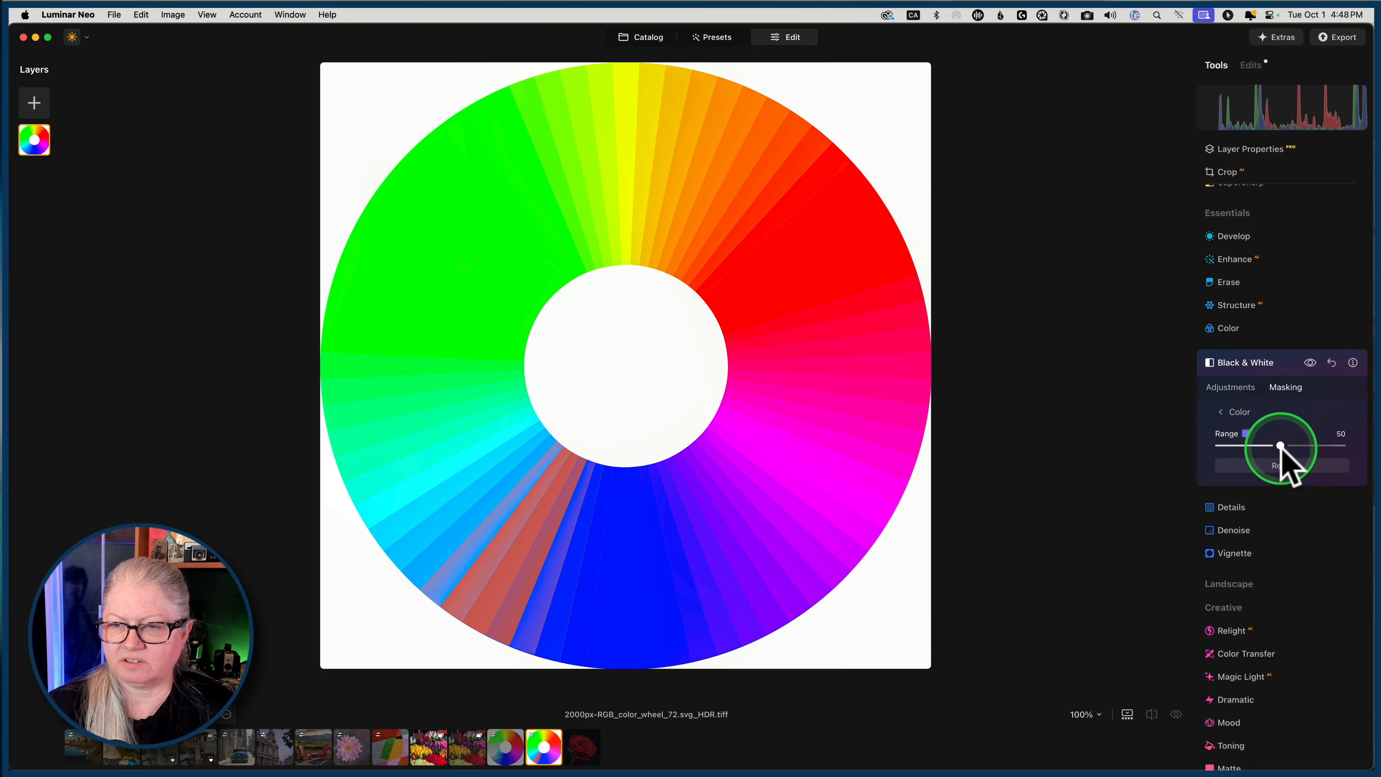
pyautogui.moveTo(1280, 446); pyautogui.dragTo(1217, 449)
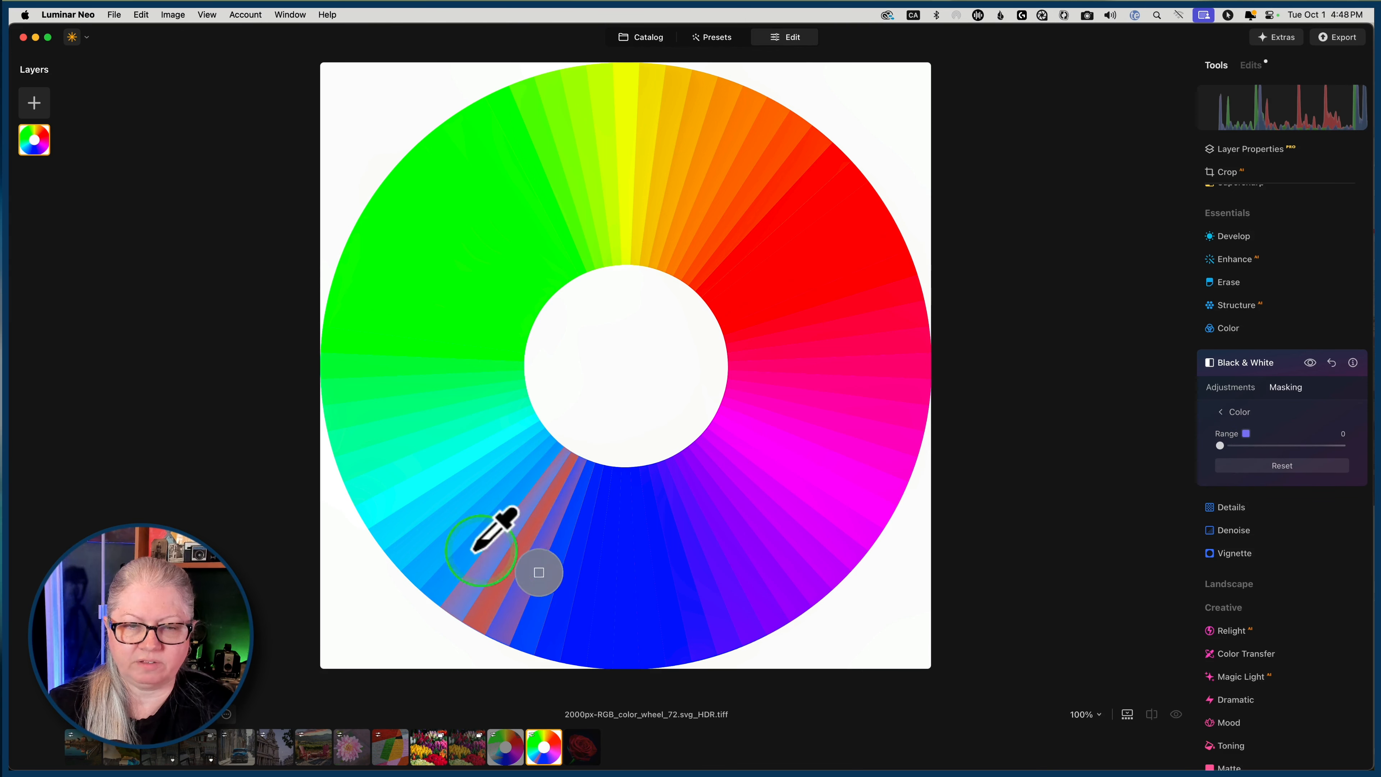
# Step: Sample the light blue, magenta, red, orange and green wedges in turn for the Color mask, keeping Range at 0
pyautogui.click(454, 544)
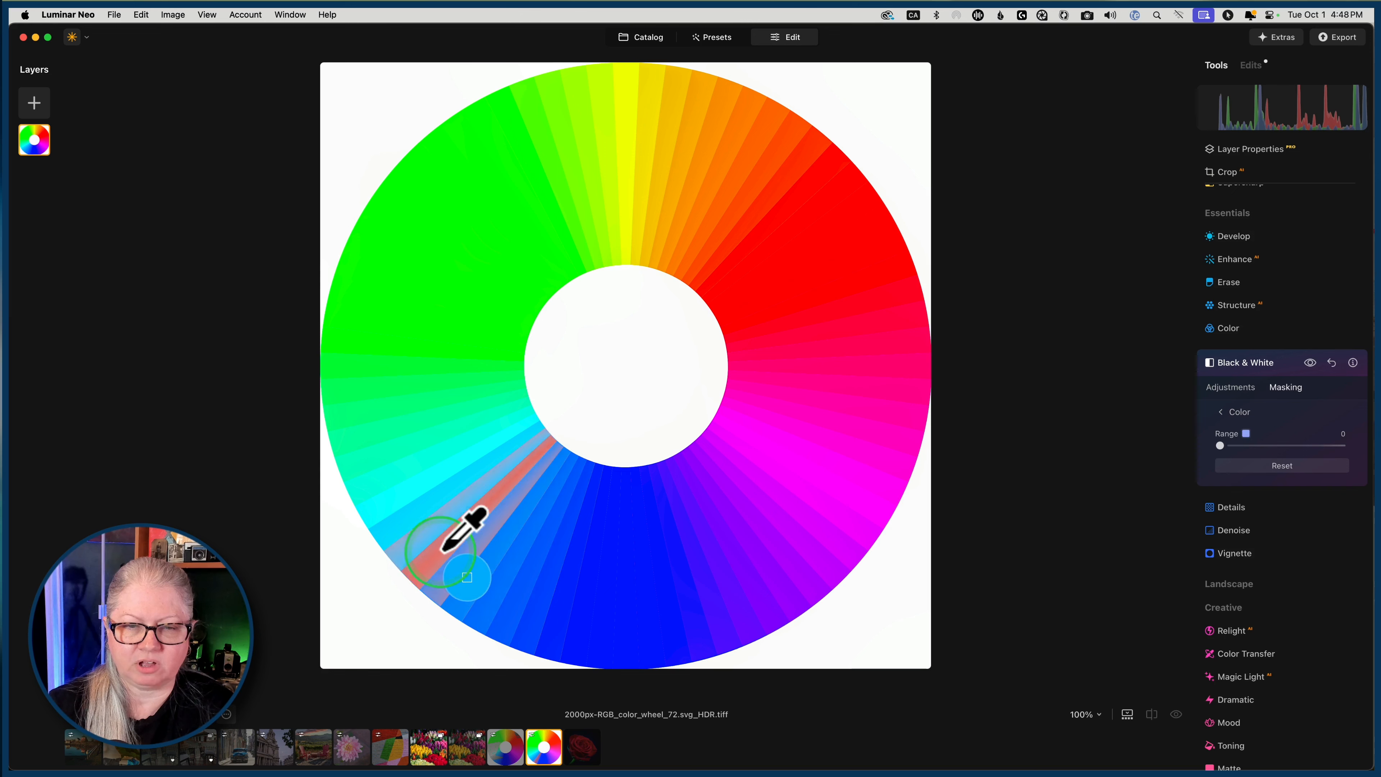
pyautogui.click(797, 525)
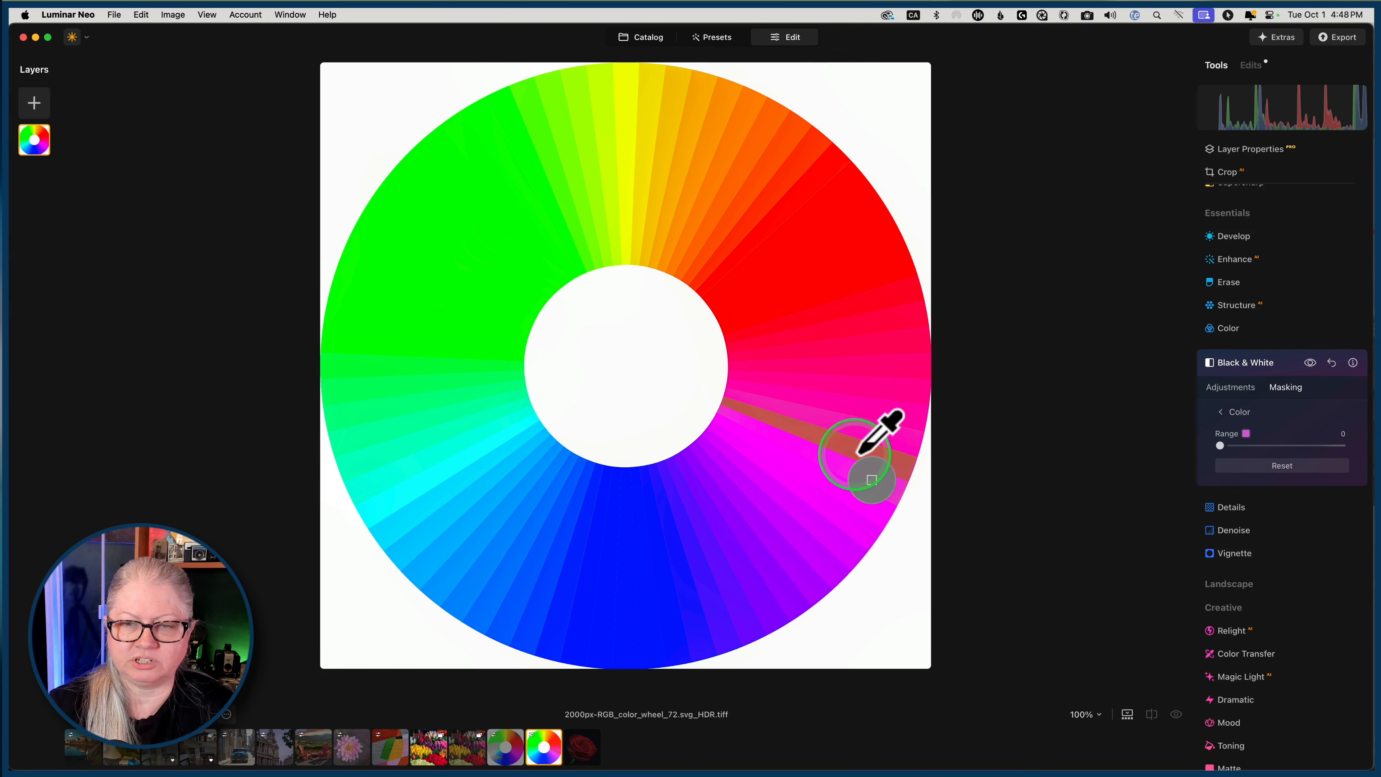
pyautogui.click(839, 329)
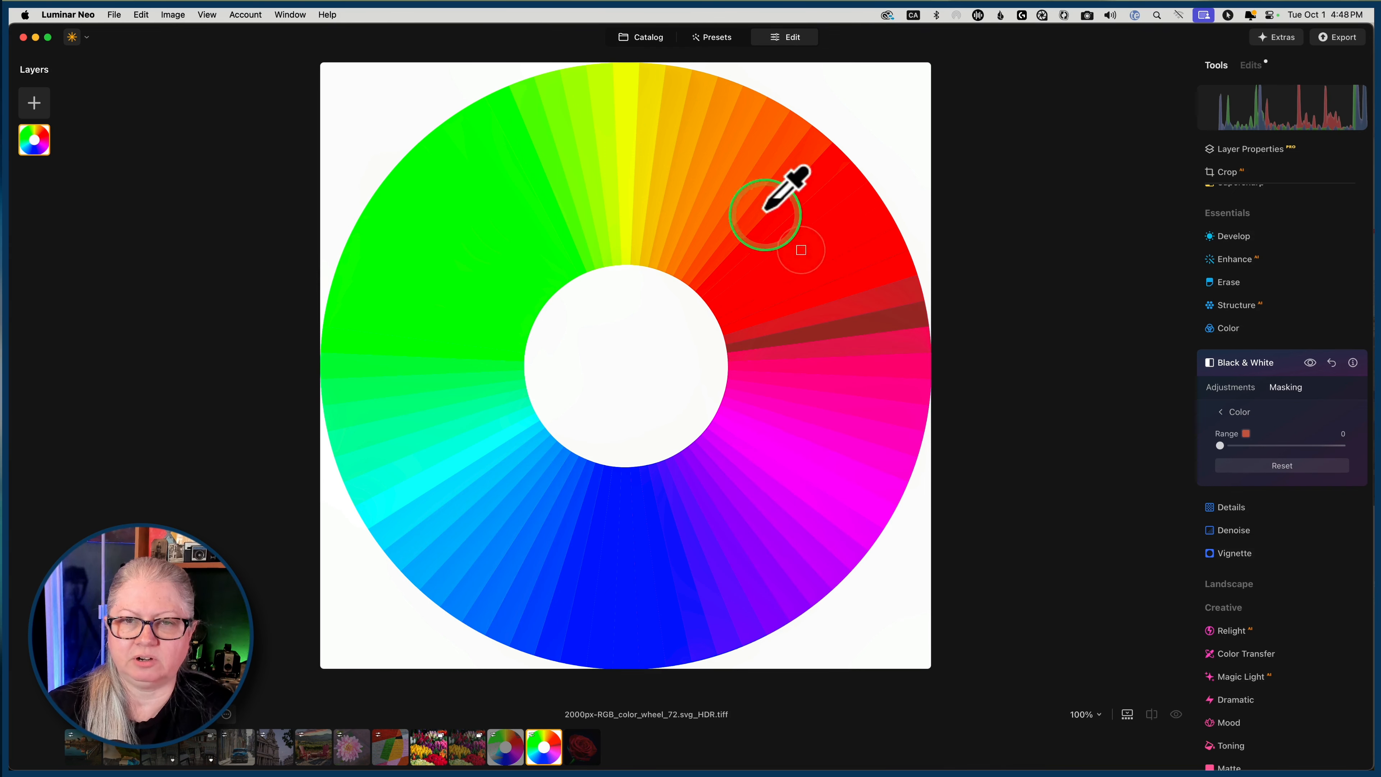
pyautogui.click(740, 177)
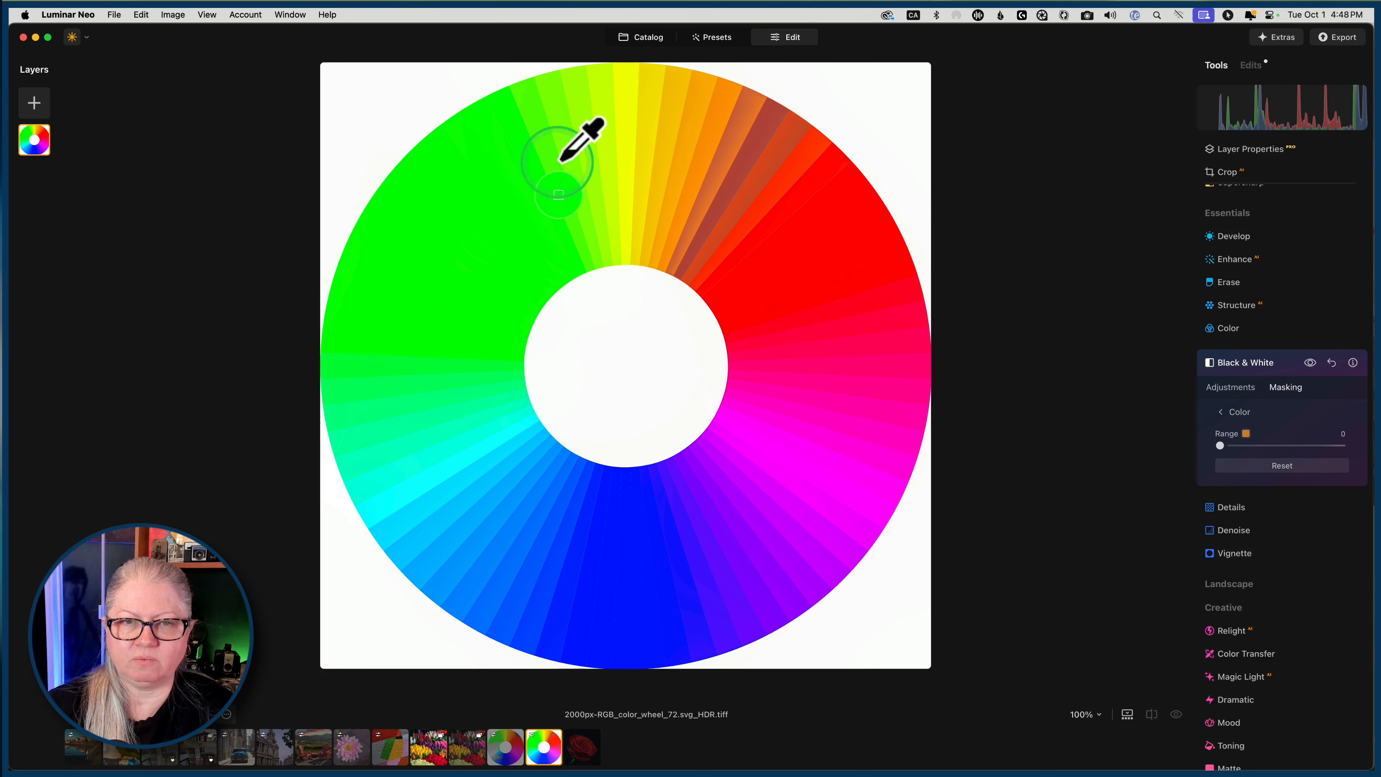
pyautogui.click(563, 146)
pyautogui.click(485, 176)
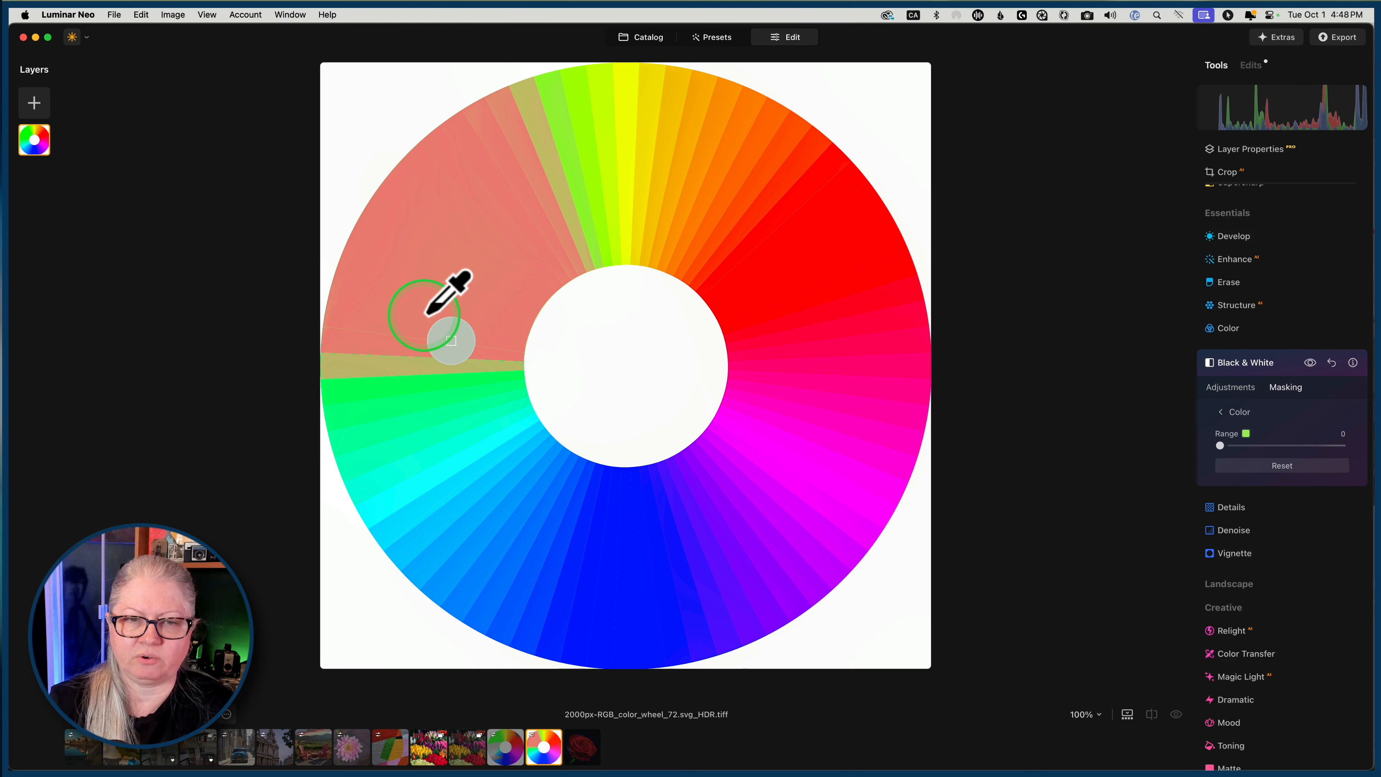
pyautogui.click(484, 407)
# Step: Set the Color mask's Range to 100, sample the pink, purple and magenta wedges in turn, and close Black & White
pyautogui.moveTo(1219, 445); pyautogui.dragTo(1352, 450)
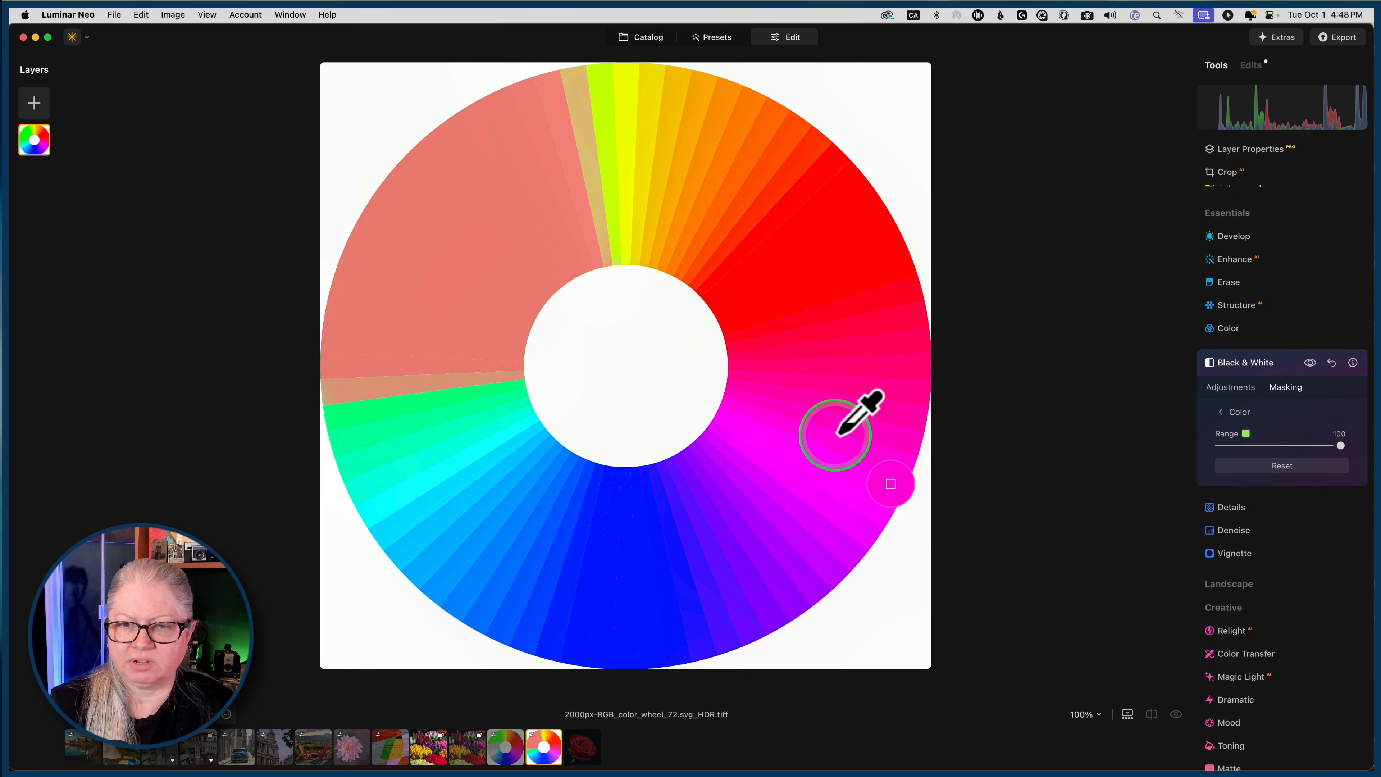
pyautogui.click(826, 405)
pyautogui.moveTo(796, 308)
pyautogui.mouseDown()
pyautogui.moveTo(737, 194)
pyautogui.moveTo(681, 157)
pyautogui.moveTo(805, 300)
pyautogui.moveTo(695, 156)
pyautogui.moveTo(697, 207)
pyautogui.moveTo(919, 438)
pyautogui.moveTo(719, 492)
pyautogui.moveTo(687, 532)
pyautogui.moveTo(533, 524)
pyautogui.moveTo(549, 548)
pyautogui.moveTo(442, 501)
pyautogui.moveTo(549, 573)
pyautogui.moveTo(506, 564)
pyautogui.moveTo(518, 558)
pyautogui.moveTo(530, 601)
pyautogui.moveTo(500, 509)
pyautogui.moveTo(647, 556)
pyautogui.moveTo(771, 524)
pyautogui.moveTo(728, 462)
pyautogui.moveTo(740, 512)
pyautogui.moveTo(696, 525)
pyautogui.moveTo(757, 510)
pyautogui.mouseUp()
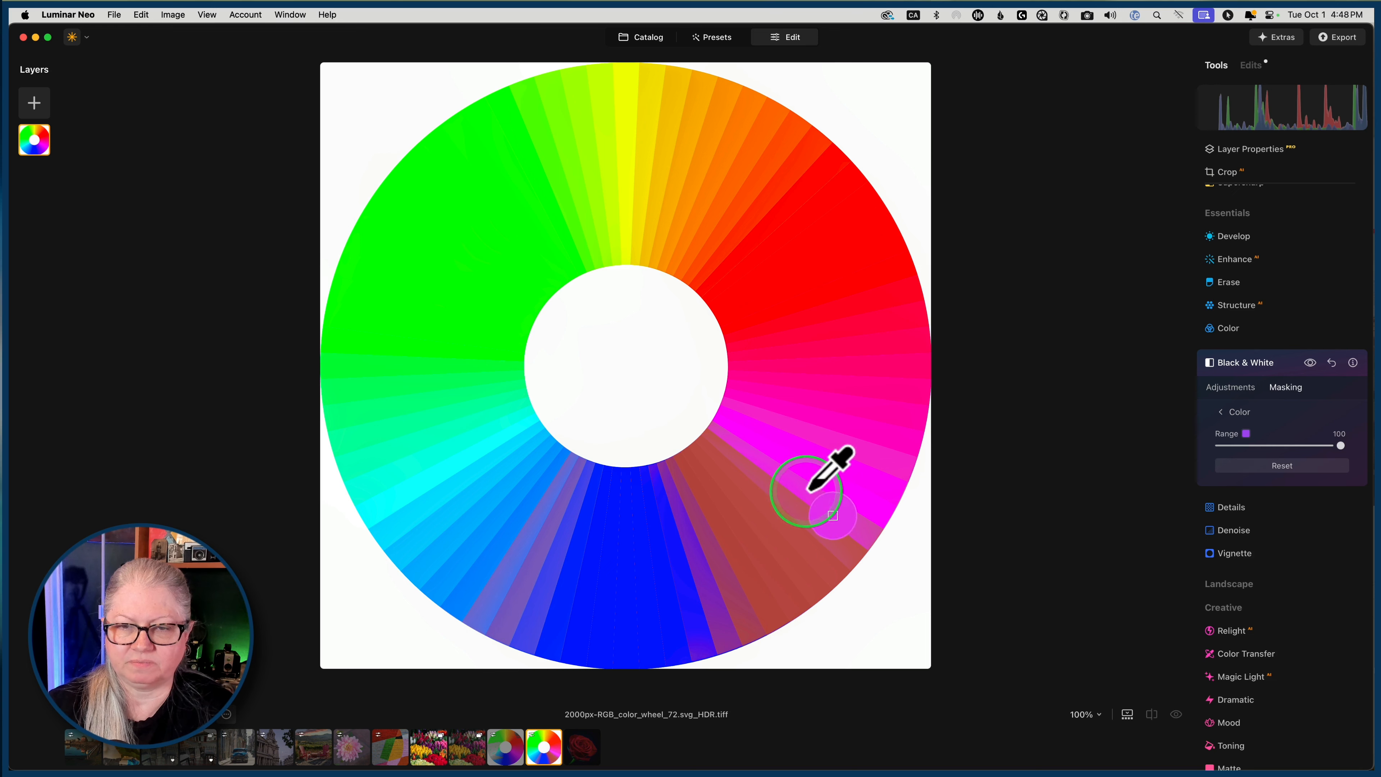
pyautogui.click(798, 488)
pyautogui.moveTo(1341, 445)
pyautogui.mouseDown()
pyautogui.moveTo(1185, 447)
pyautogui.moveTo(1337, 445)
pyautogui.mouseUp()
pyautogui.click(1278, 365)
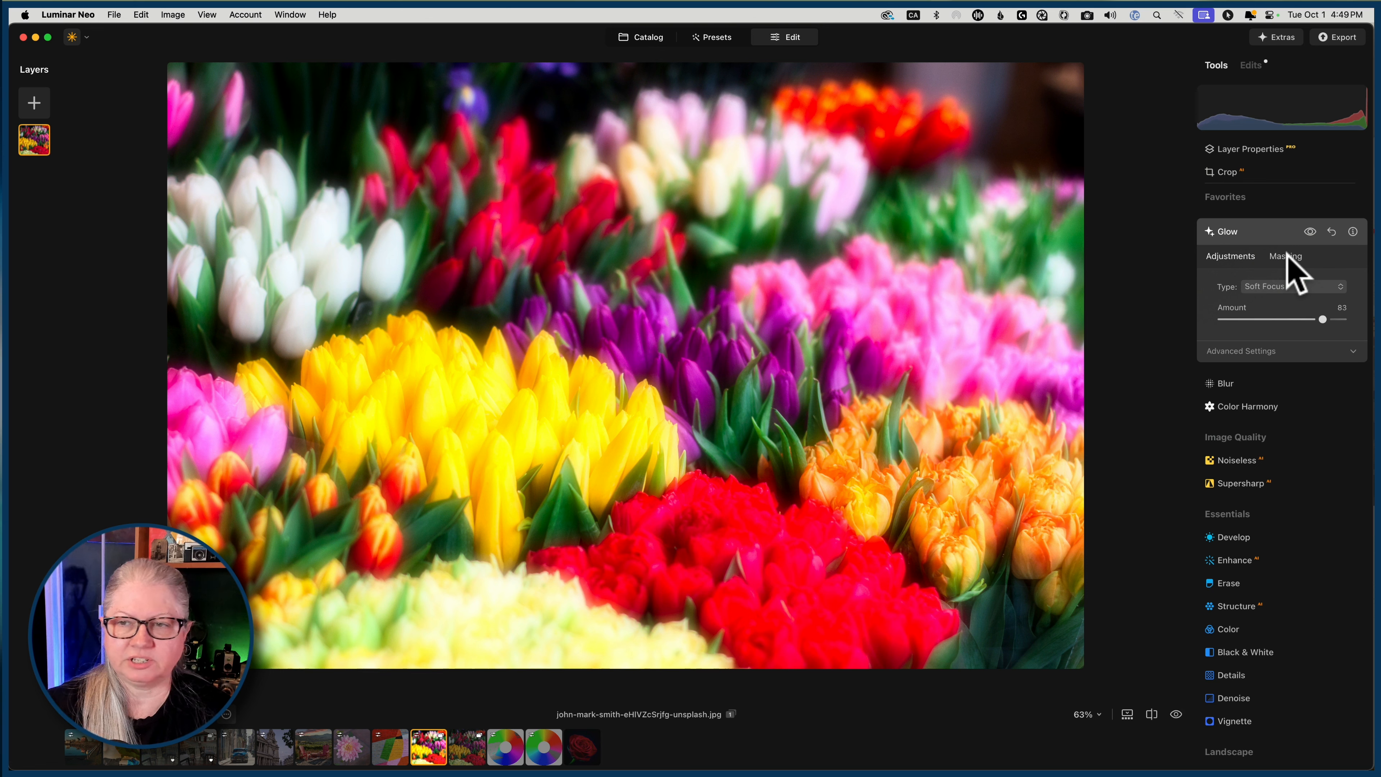
# Step: Add a Color mask to the tulip photo's Glow adjustment by sampling the yellow tulips, with Range set to 100
pyautogui.click(1286, 256)
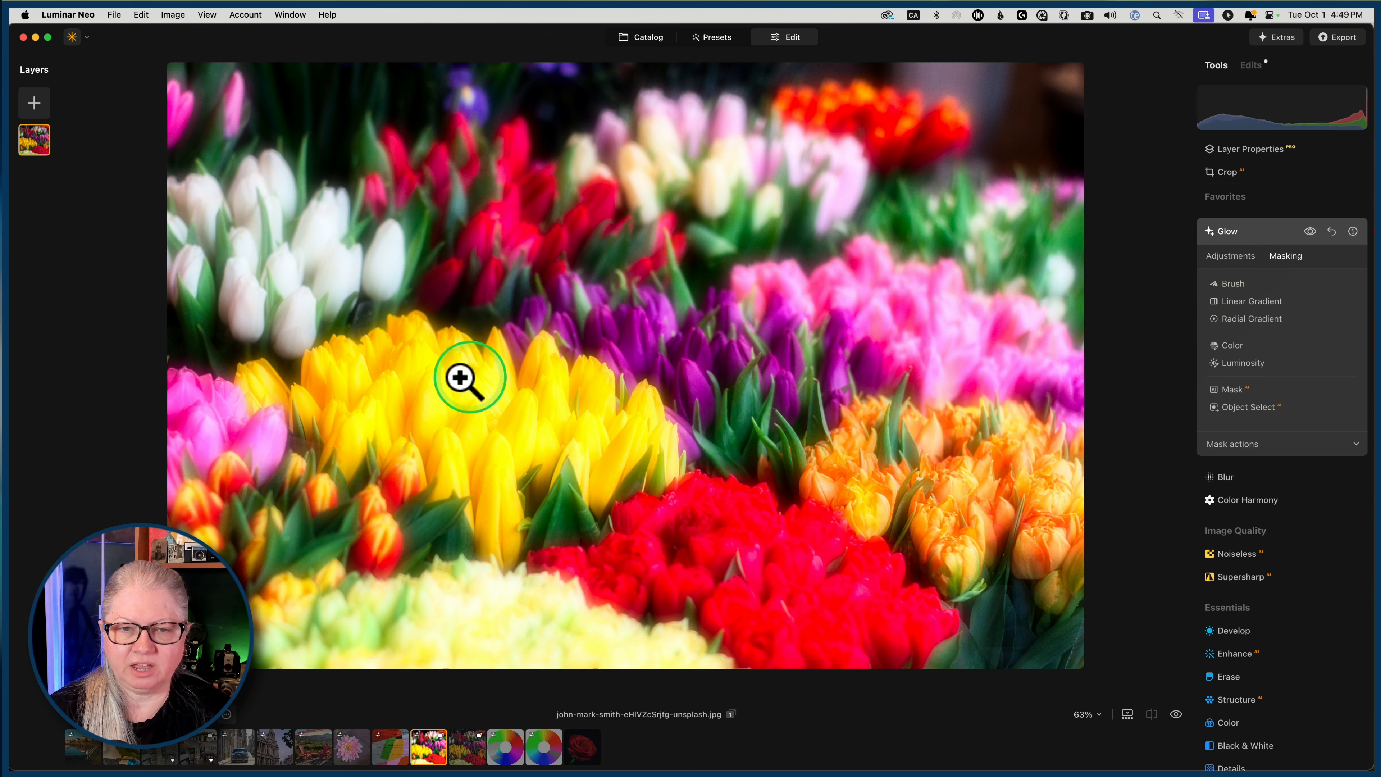
pyautogui.click(1232, 345)
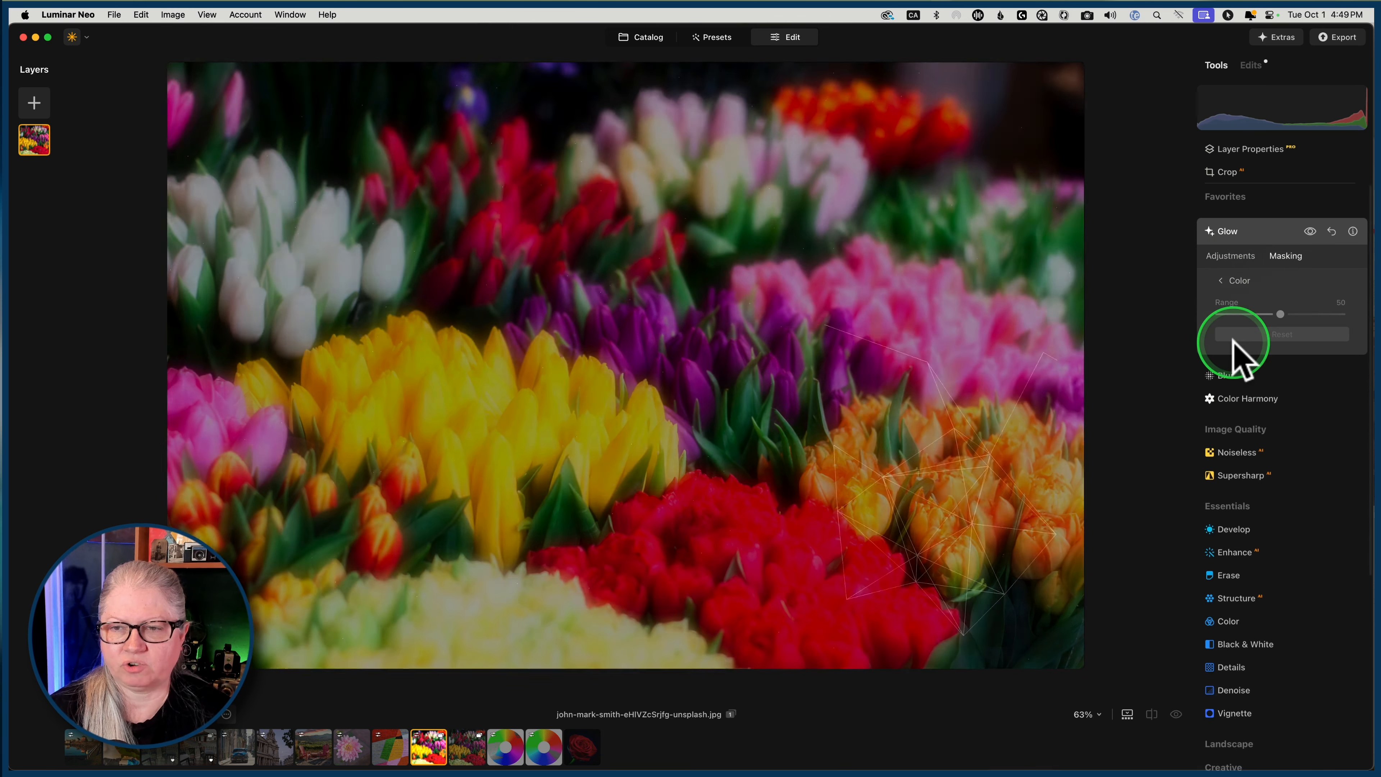
pyautogui.click(548, 420)
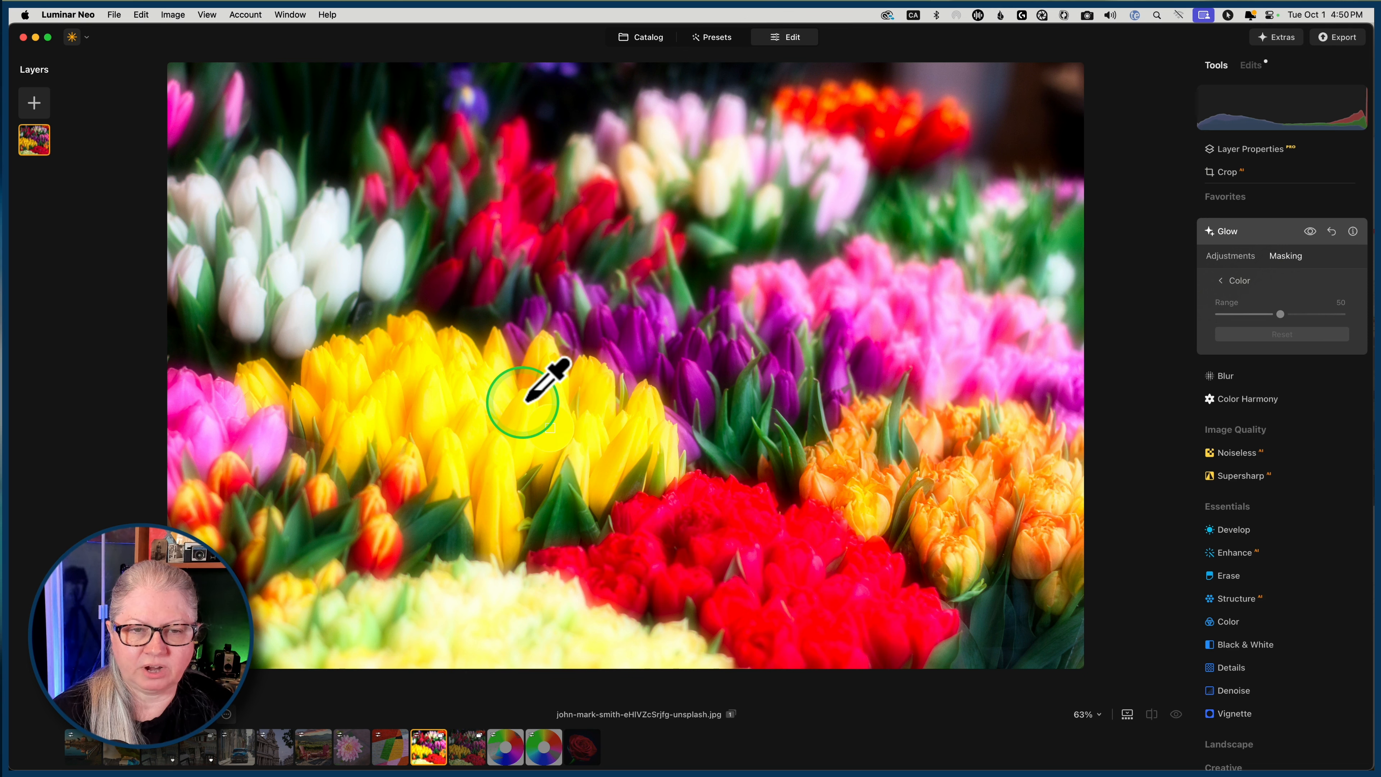
pyautogui.click(1255, 471)
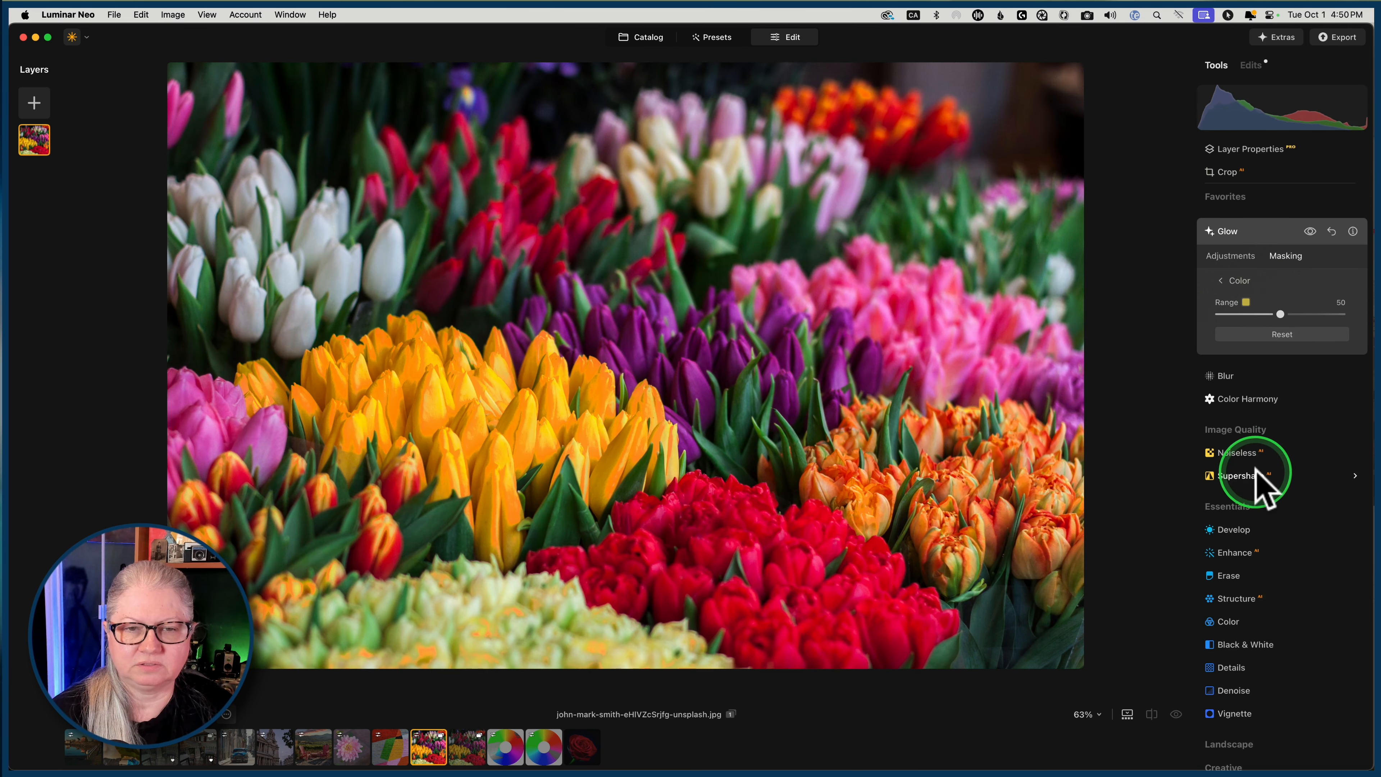
pyautogui.moveTo(1280, 314); pyautogui.dragTo(1367, 311)
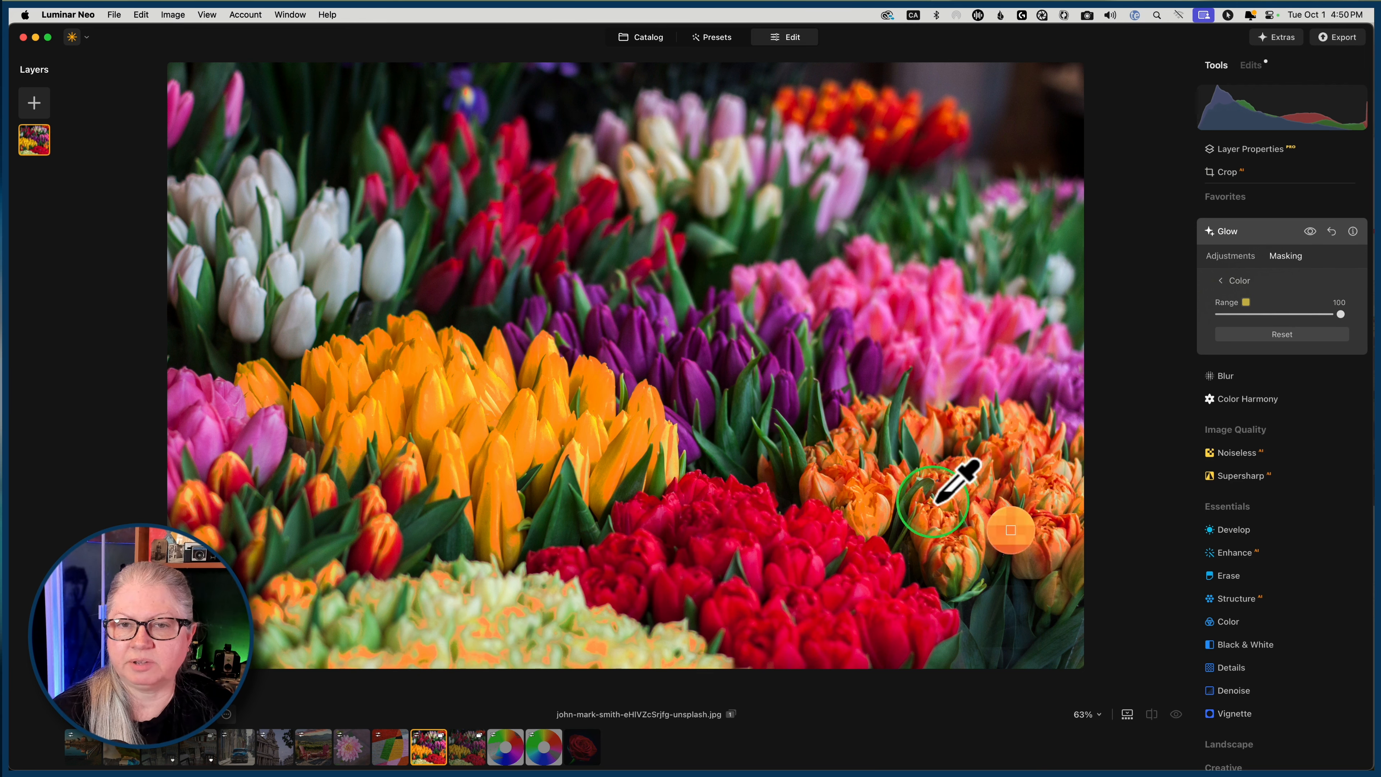
pyautogui.click(1225, 280)
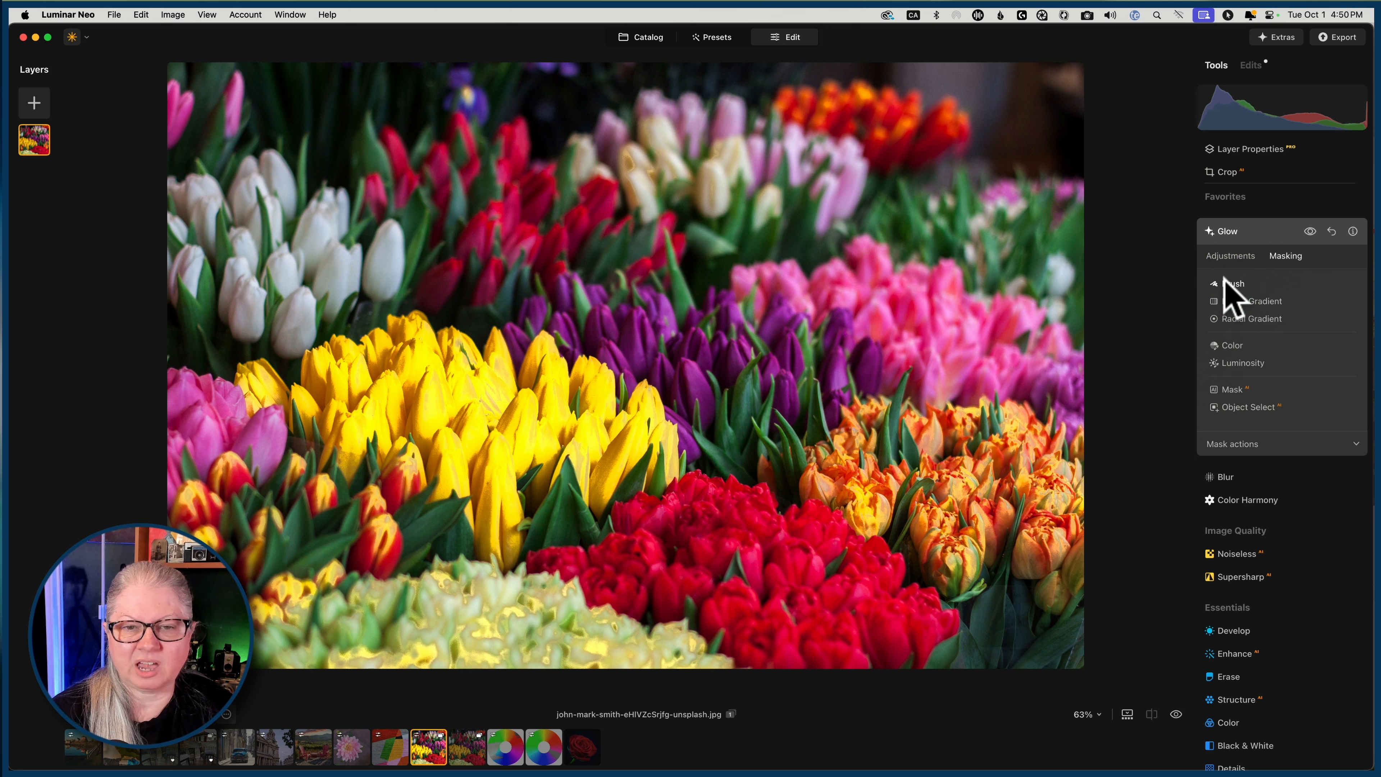
# Step: Compare the tulip photo with the color-masked Glow switched off and on
pyautogui.click(1310, 233)
pyautogui.click(1310, 234)
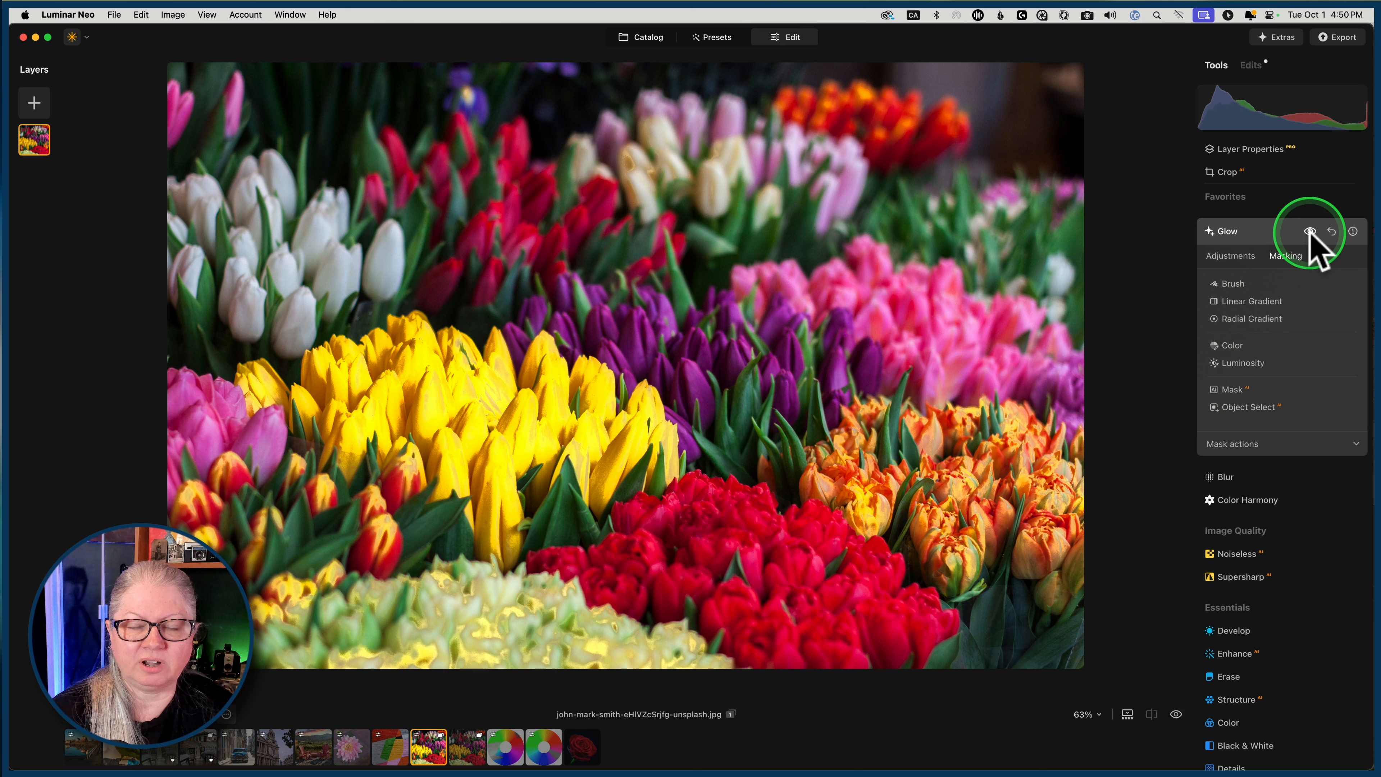
pyautogui.click(1311, 234)
pyautogui.click(1310, 232)
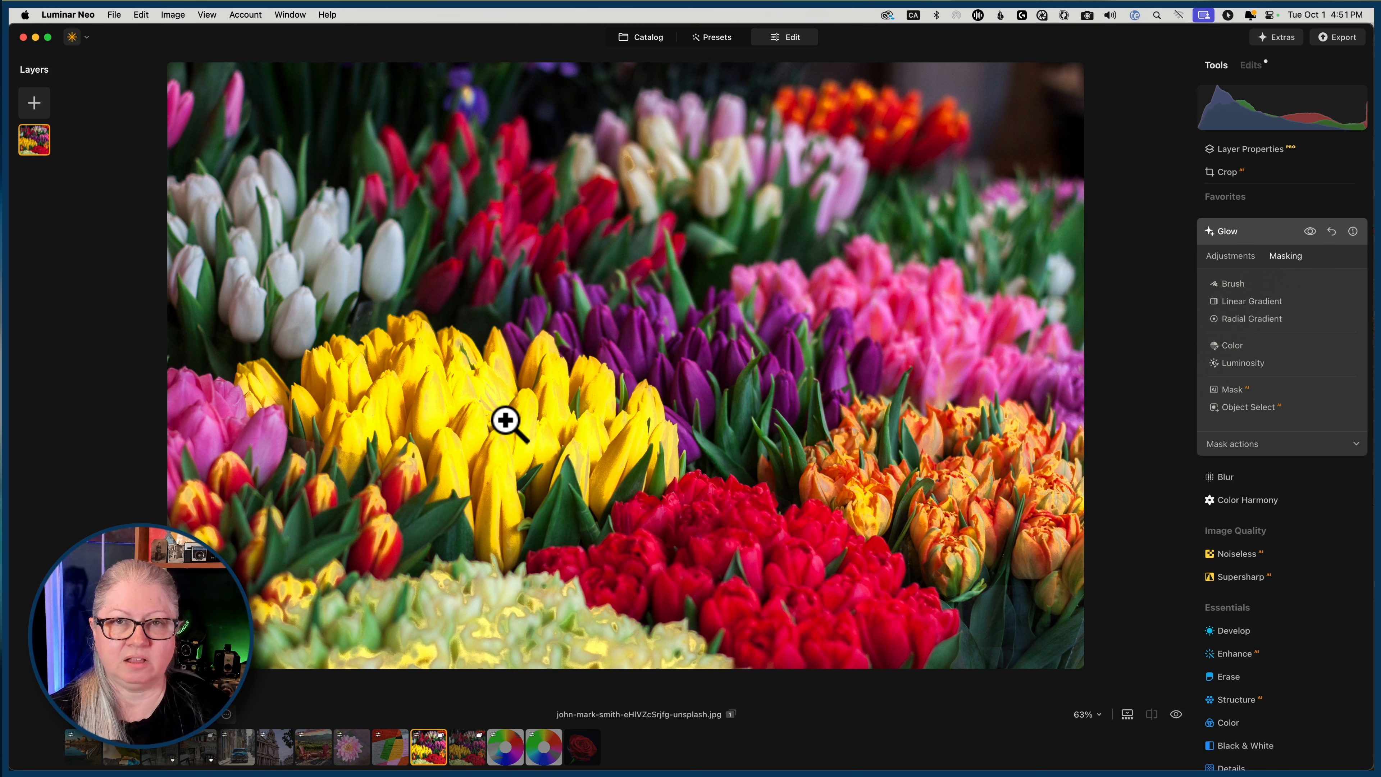
# Step: Resample the yellow tulips for Glow's Color mask with an increased Range, and compare the photo with Glow off and on
pyautogui.click(1219, 345)
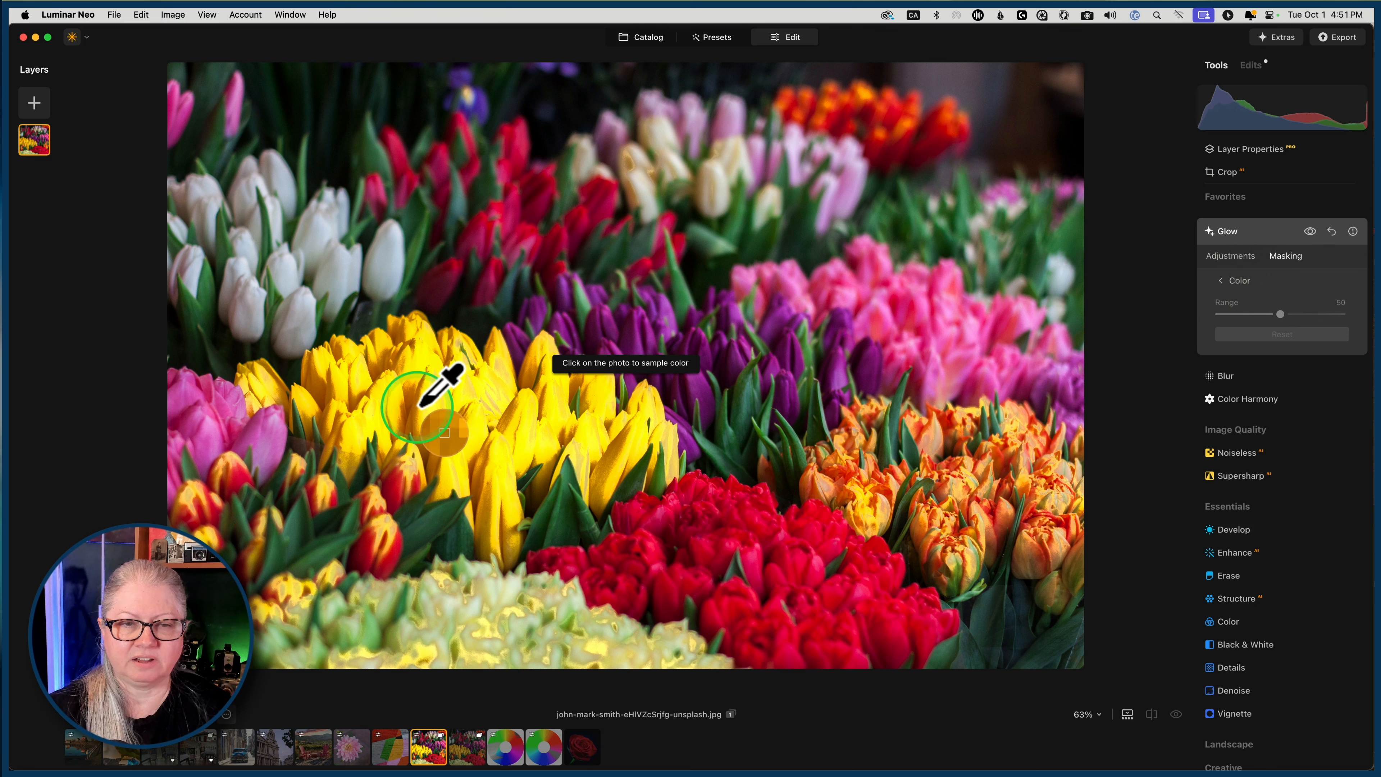
pyautogui.click(421, 406)
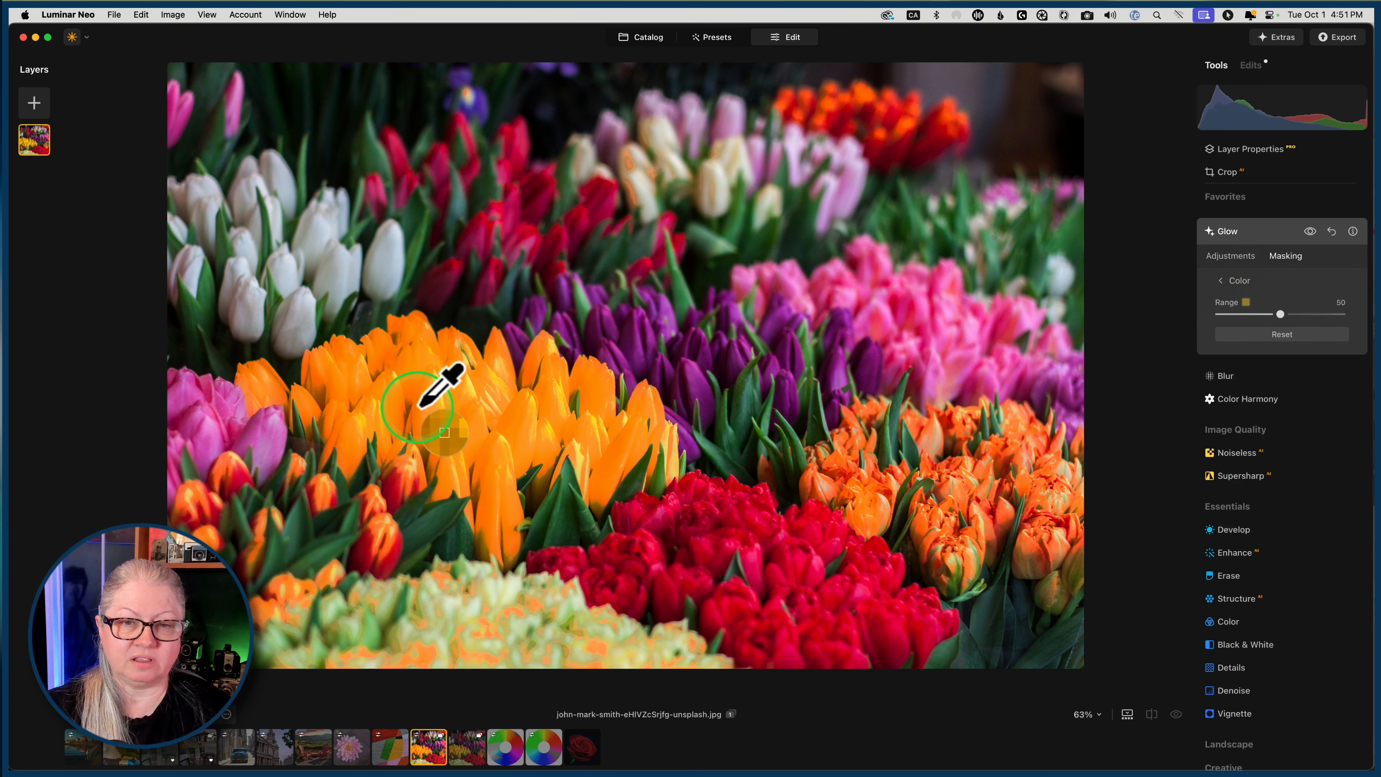
pyautogui.moveTo(1280, 314); pyautogui.dragTo(1327, 307)
pyautogui.moveTo(543, 626); pyautogui.dragTo(1062, 442)
pyautogui.click(1224, 281)
pyautogui.moveTo(1220, 358); pyautogui.dragTo(1224, 361)
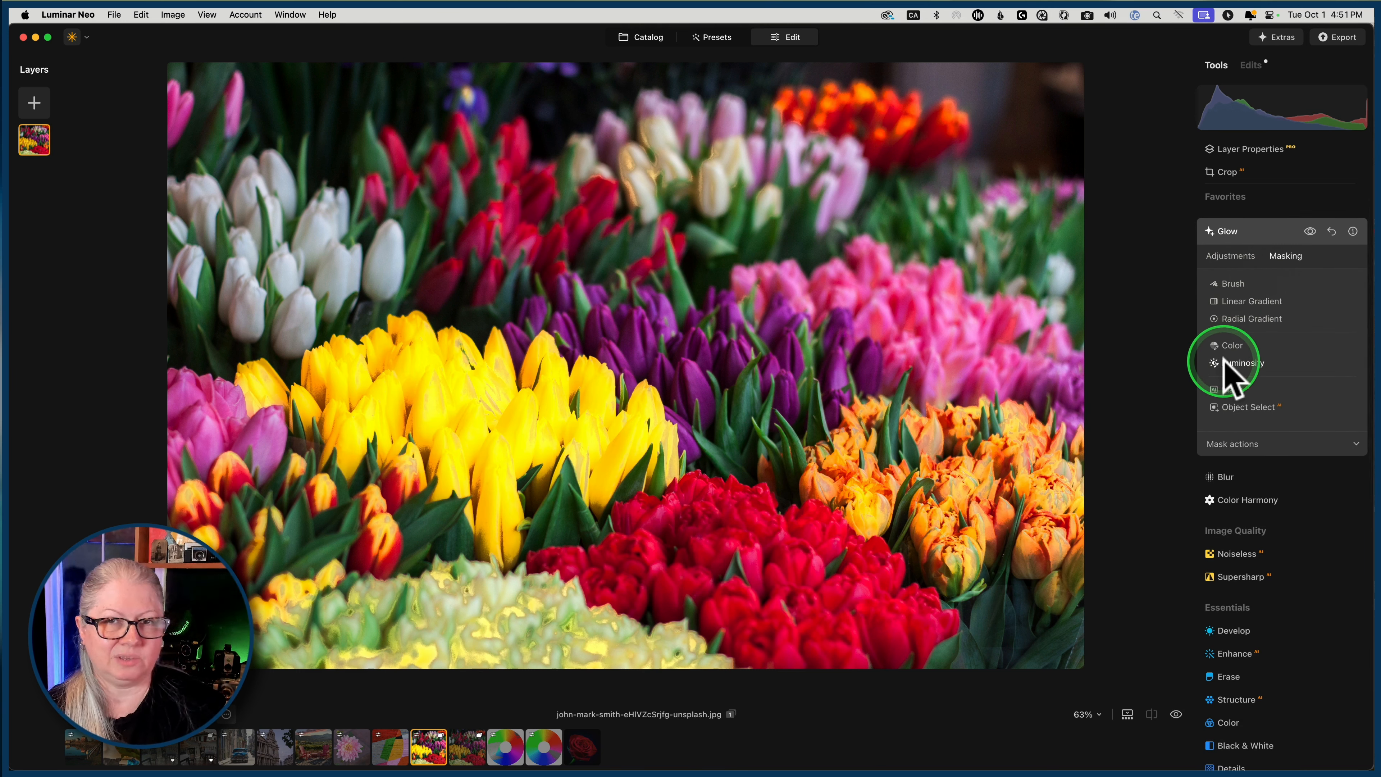
pyautogui.moveTo(1225, 362); pyautogui.dragTo(543, 529)
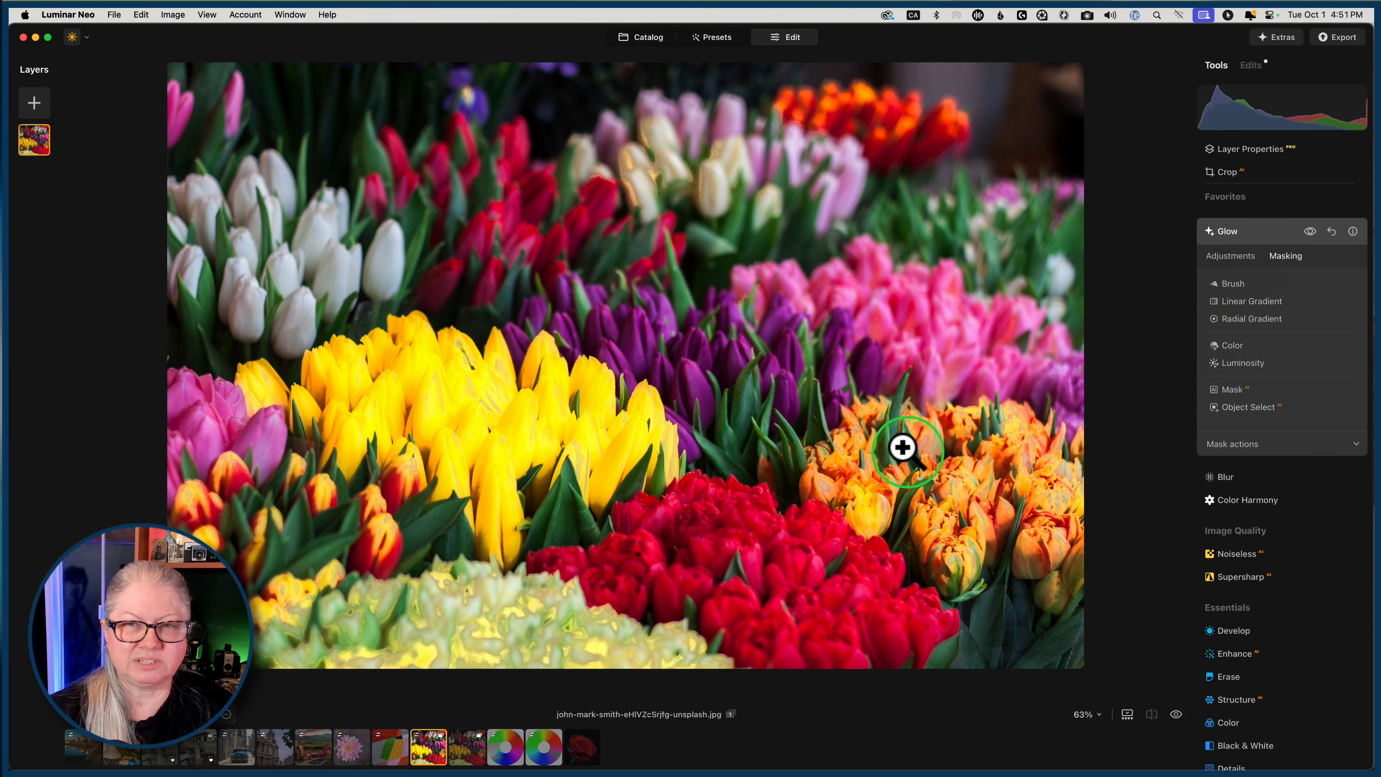
pyautogui.click(1309, 232)
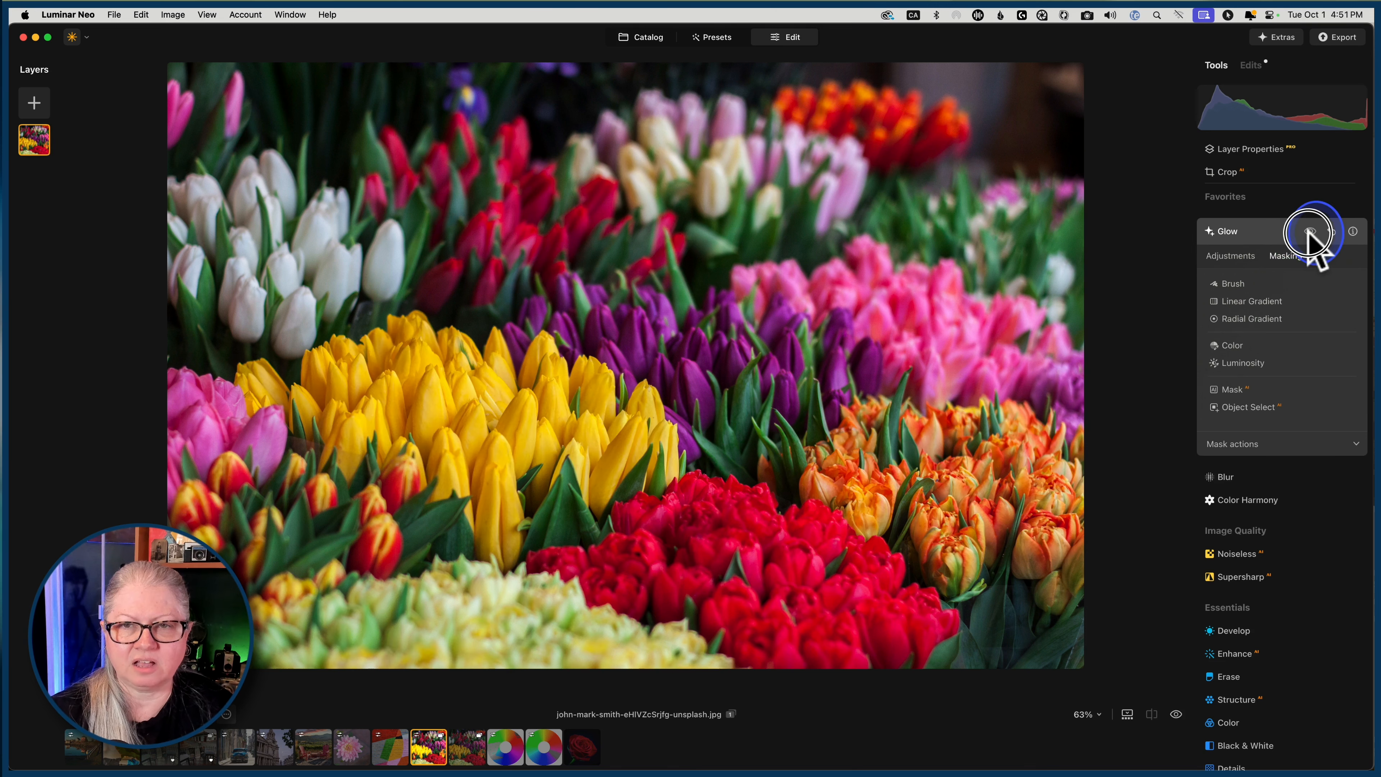
pyautogui.click(1309, 231)
pyautogui.click(1309, 231)
pyautogui.click(1309, 232)
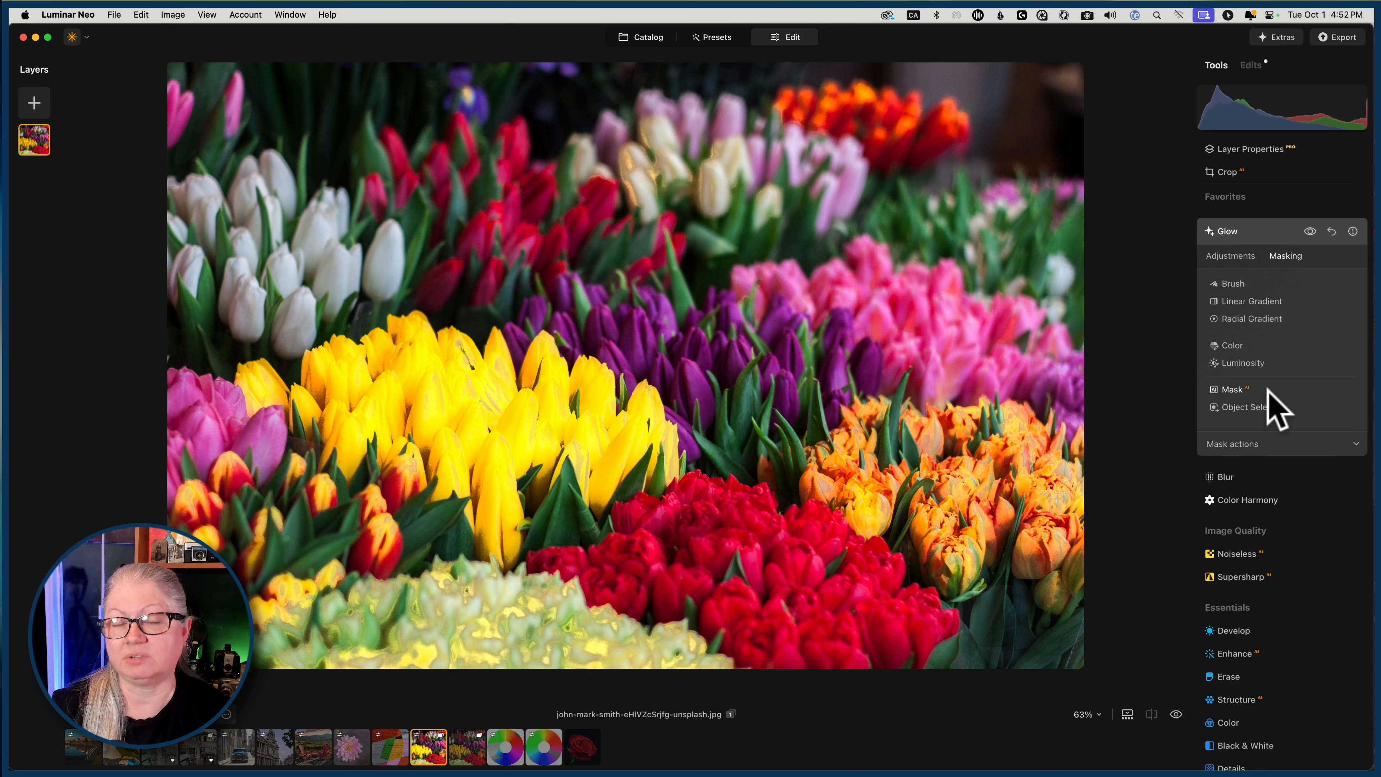
# Step: Reset the Glow adjustment and its mask, and apply a Soft Focus glow with Amount 89
pyautogui.click(1331, 231)
pyautogui.click(1240, 256)
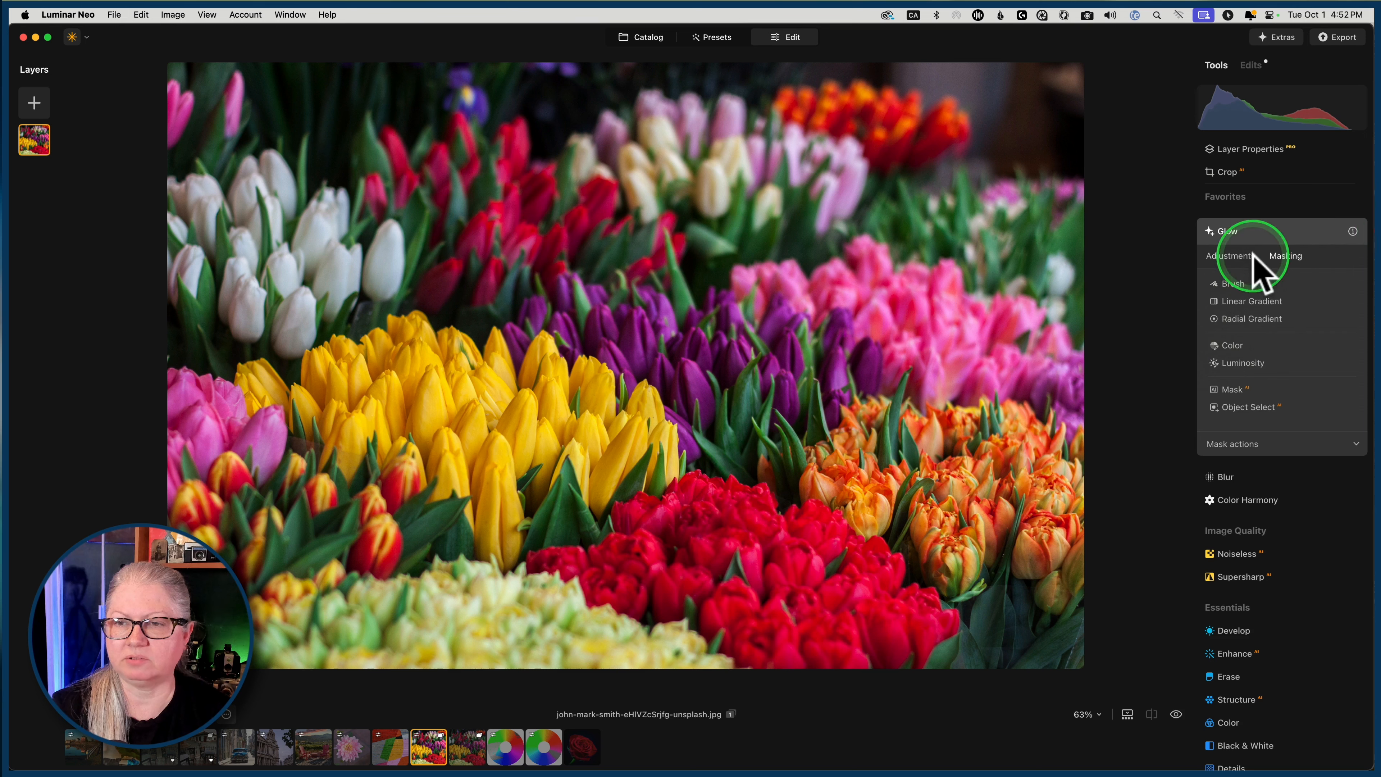
pyautogui.moveTo(1222, 318); pyautogui.dragTo(1330, 319)
pyautogui.click(1311, 231)
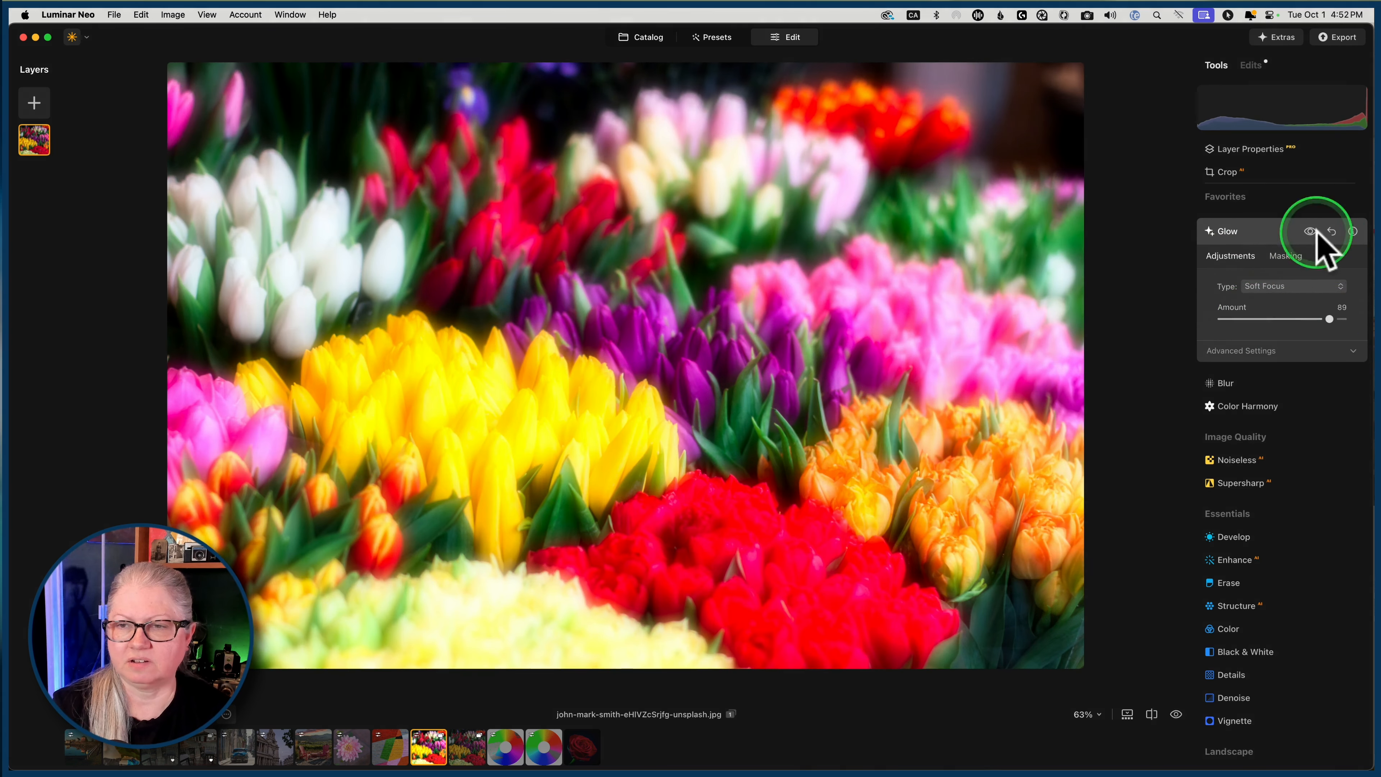
# Step: Add a Radial Gradient mask to Glow, shaped as a wide ellipse centered on the yellow tulips
pyautogui.click(1285, 256)
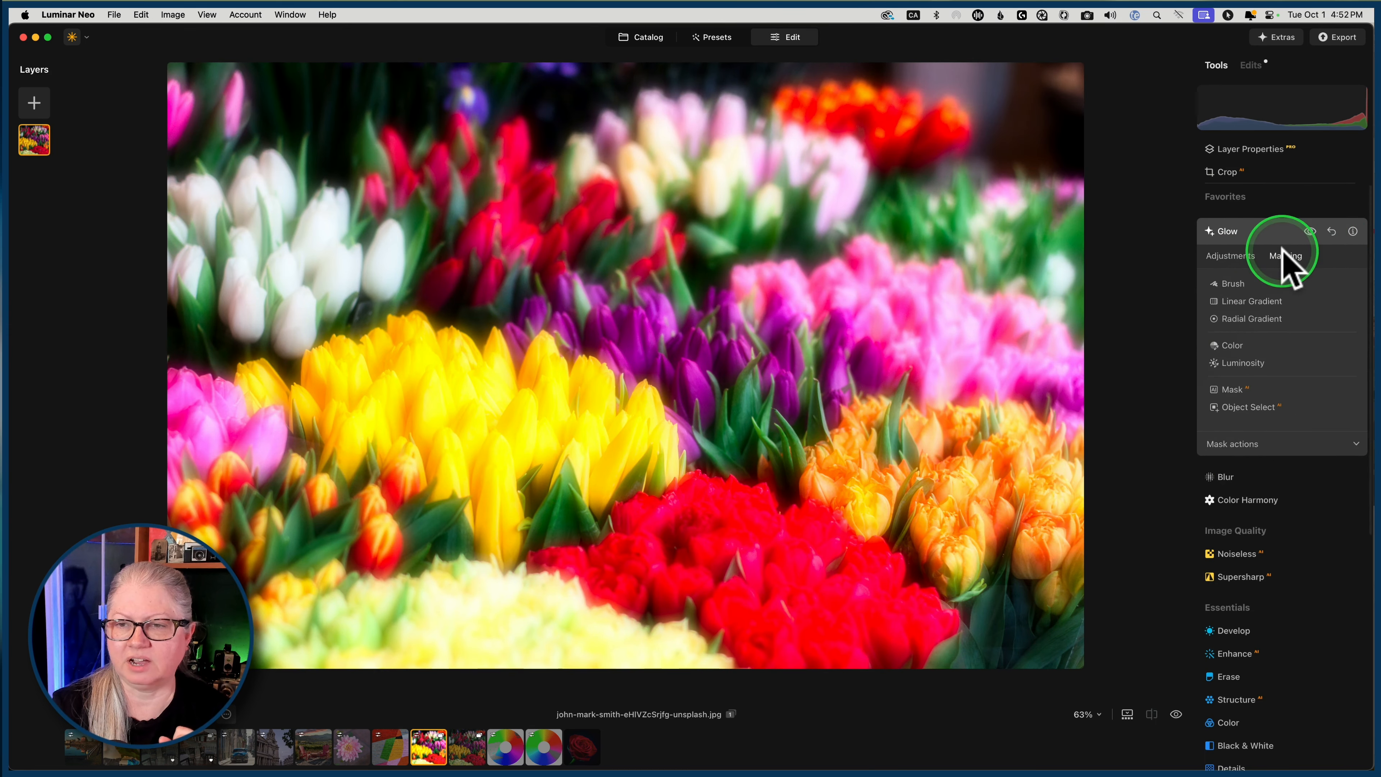
pyautogui.click(1248, 319)
pyautogui.click(454, 380)
pyautogui.moveTo(474, 443); pyautogui.dragTo(834, 376)
pyautogui.moveTo(455, 129); pyautogui.dragTo(445, 214)
pyautogui.moveTo(456, 378); pyautogui.dragTo(489, 396)
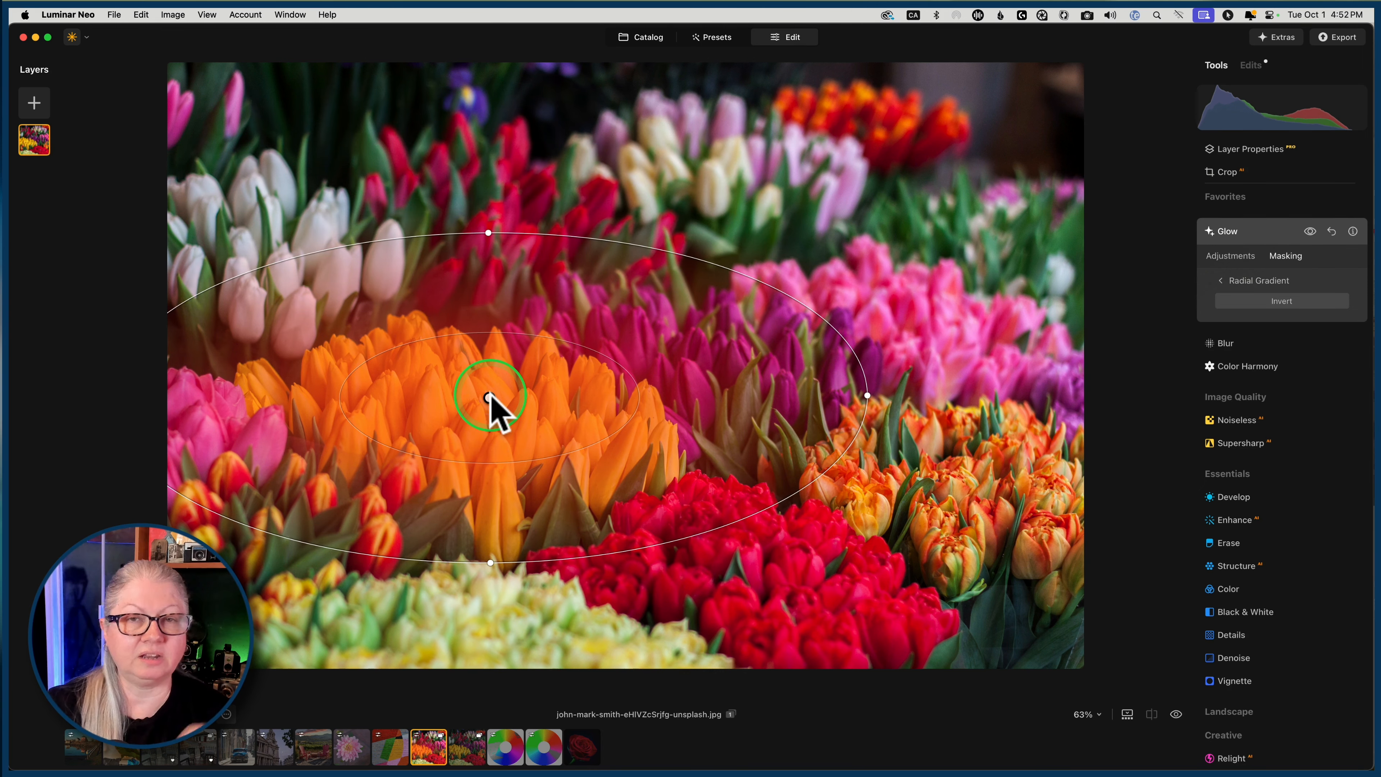